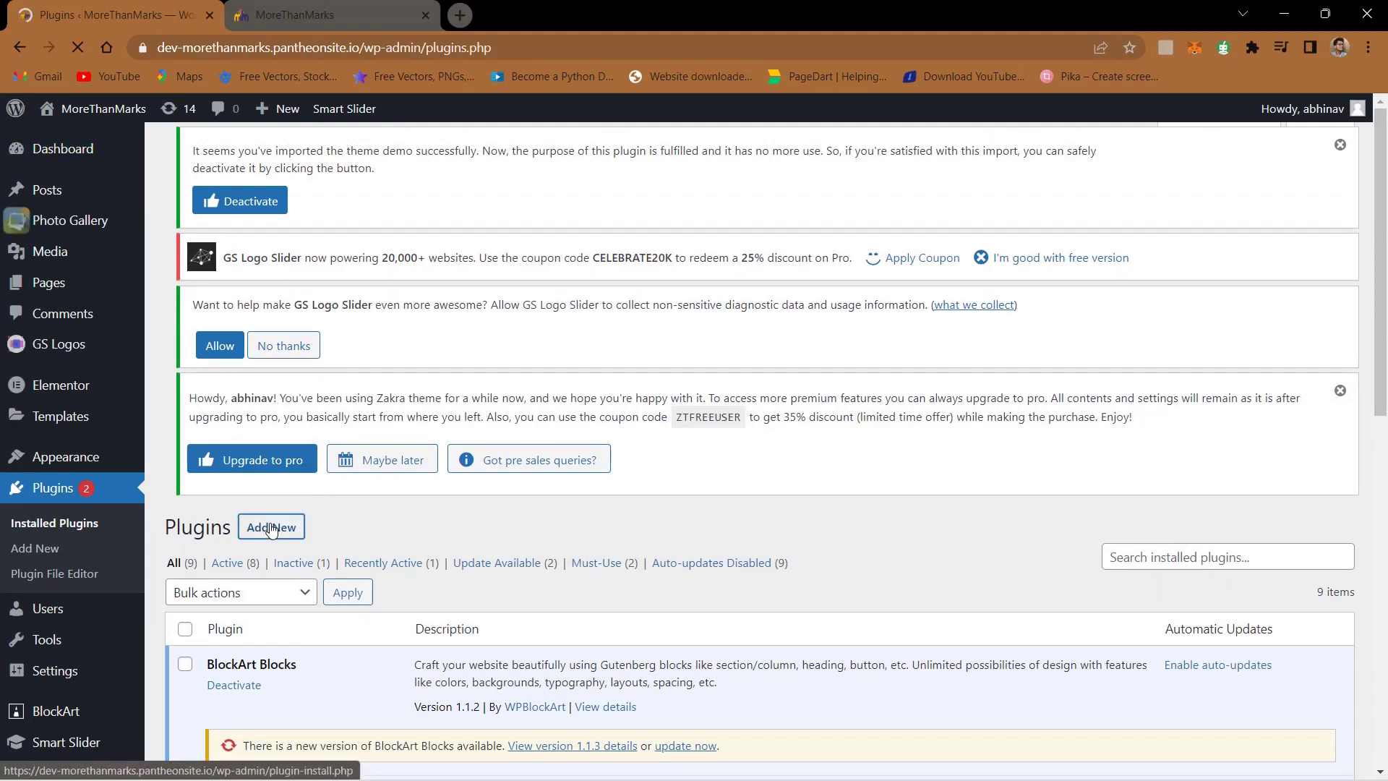
# - Go to the Add Plugins page from the installed plugins list
pyautogui.click(271, 528)
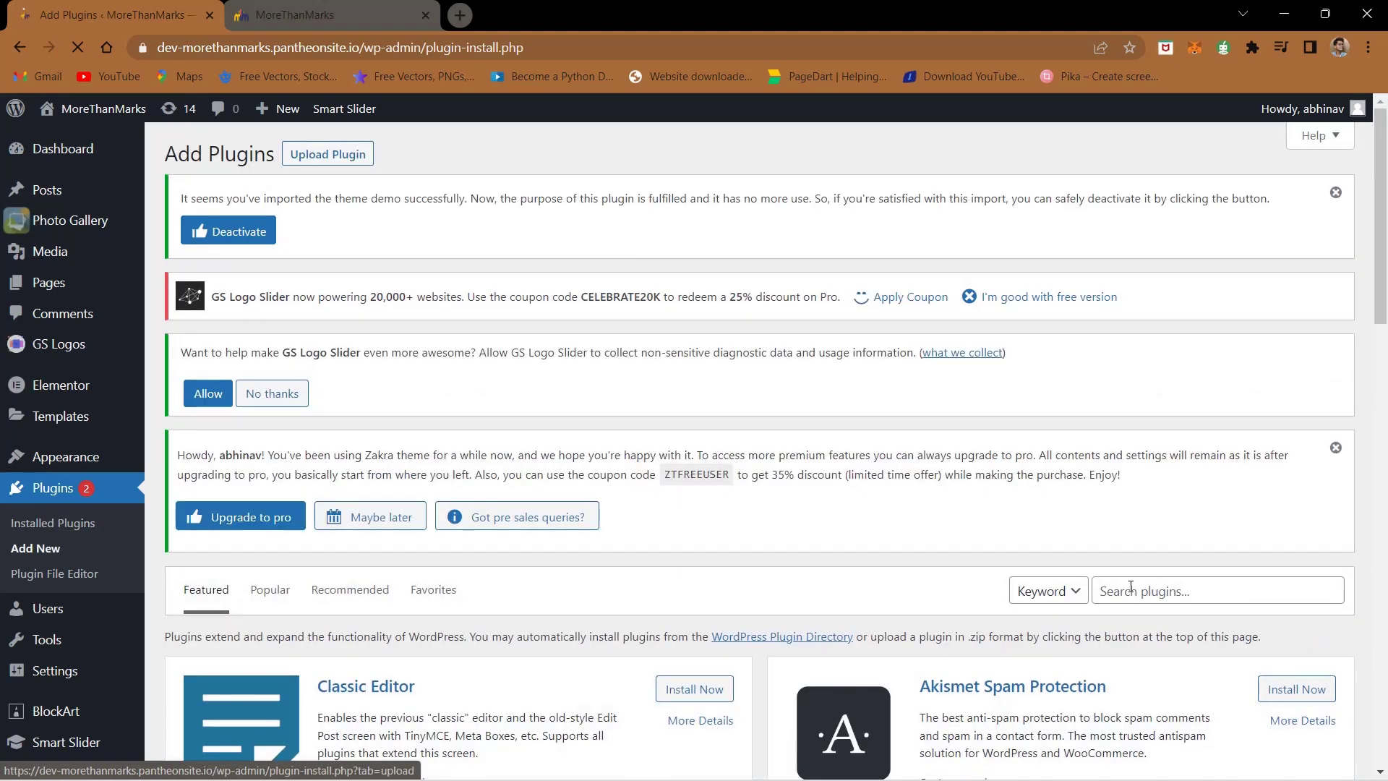
# - Search plugins for 'content view', then install and activate Content Views – Post Grid & Filter
pyautogui.click(1132, 589)
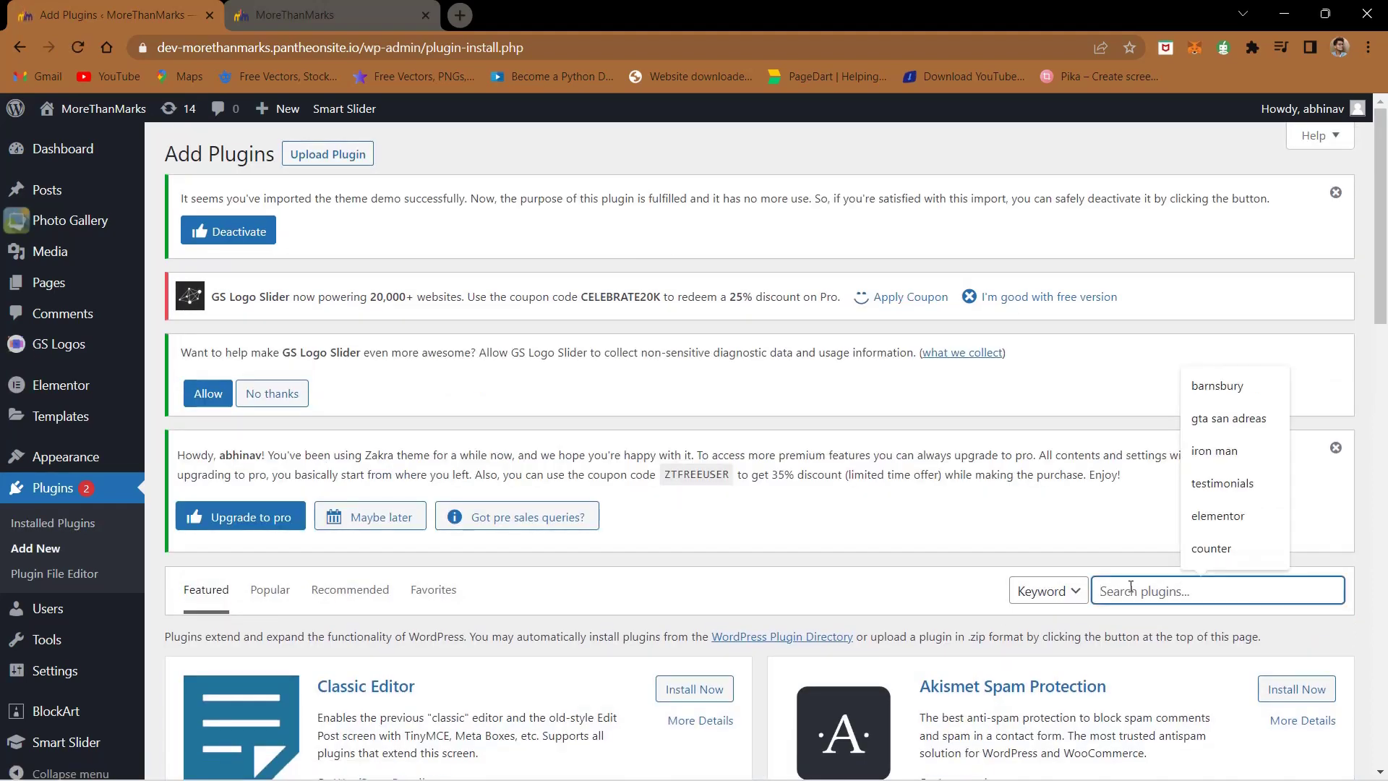
pyautogui.write('content o')
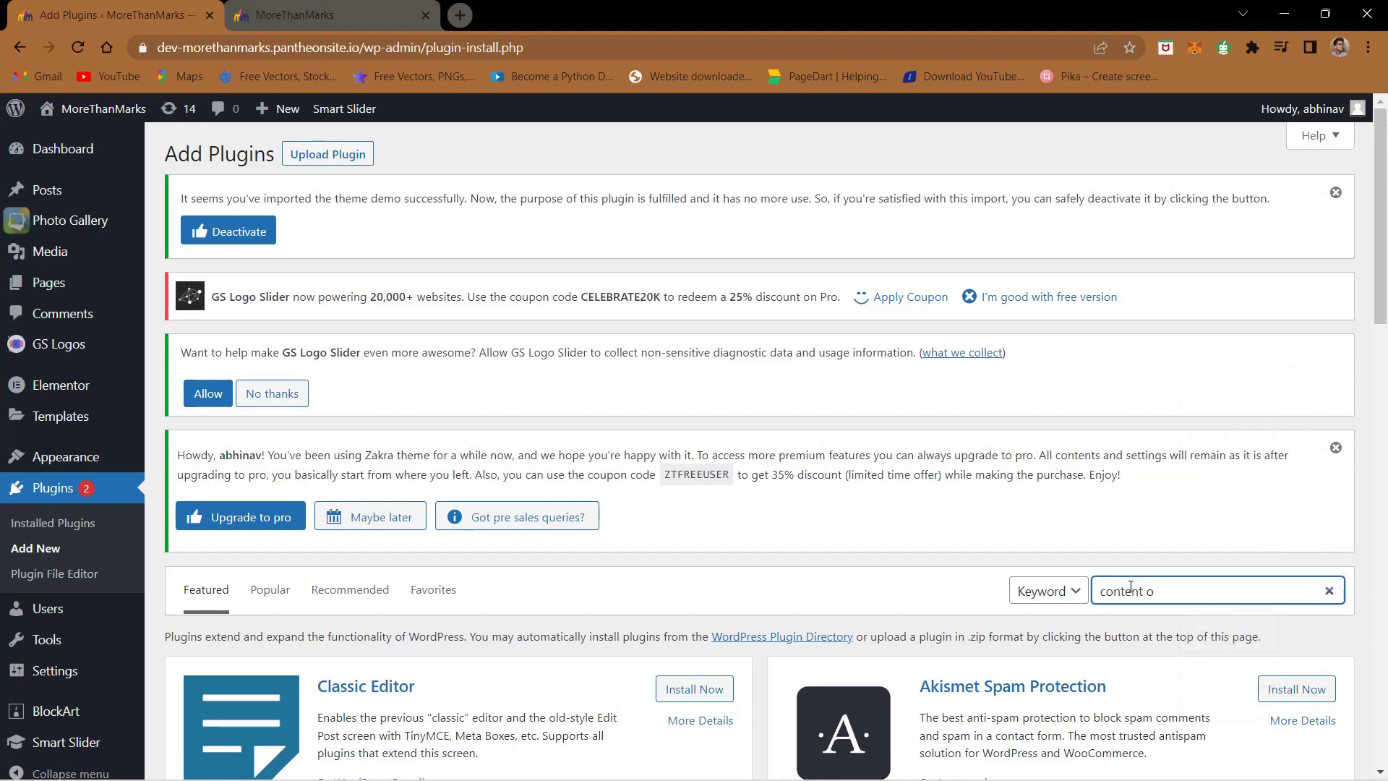
pyautogui.press('BackSpace')
pyautogui.write('plugin')
pyautogui.scroll(-3, 1131, 588)
pyautogui.press('BackSpace')
pyautogui.press('BackSpace')
pyautogui.press('BackSpace')
pyautogui.press('BackSpace')
pyautogui.press('BackSpace')
pyautogui.press('BackSpace')
pyautogui.press('BackSpace')
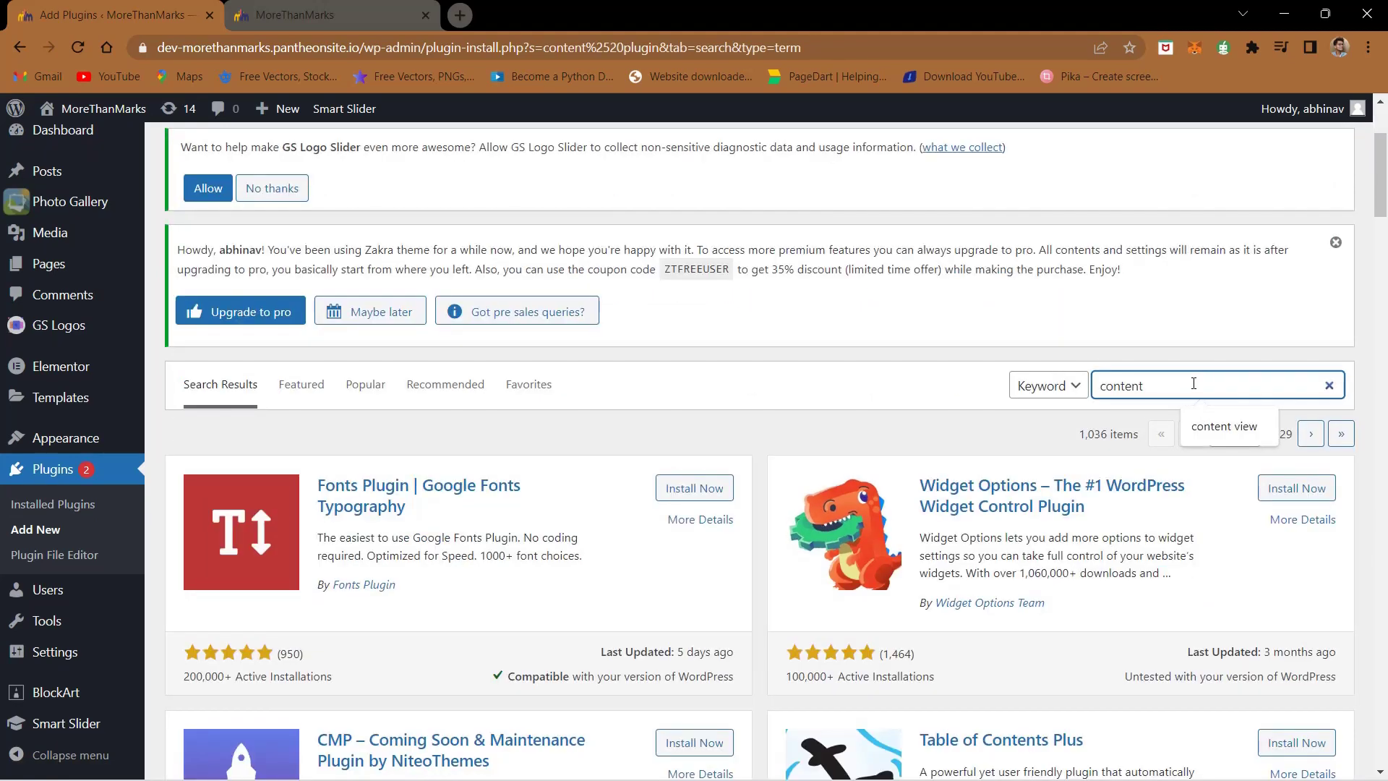
pyautogui.write('view')
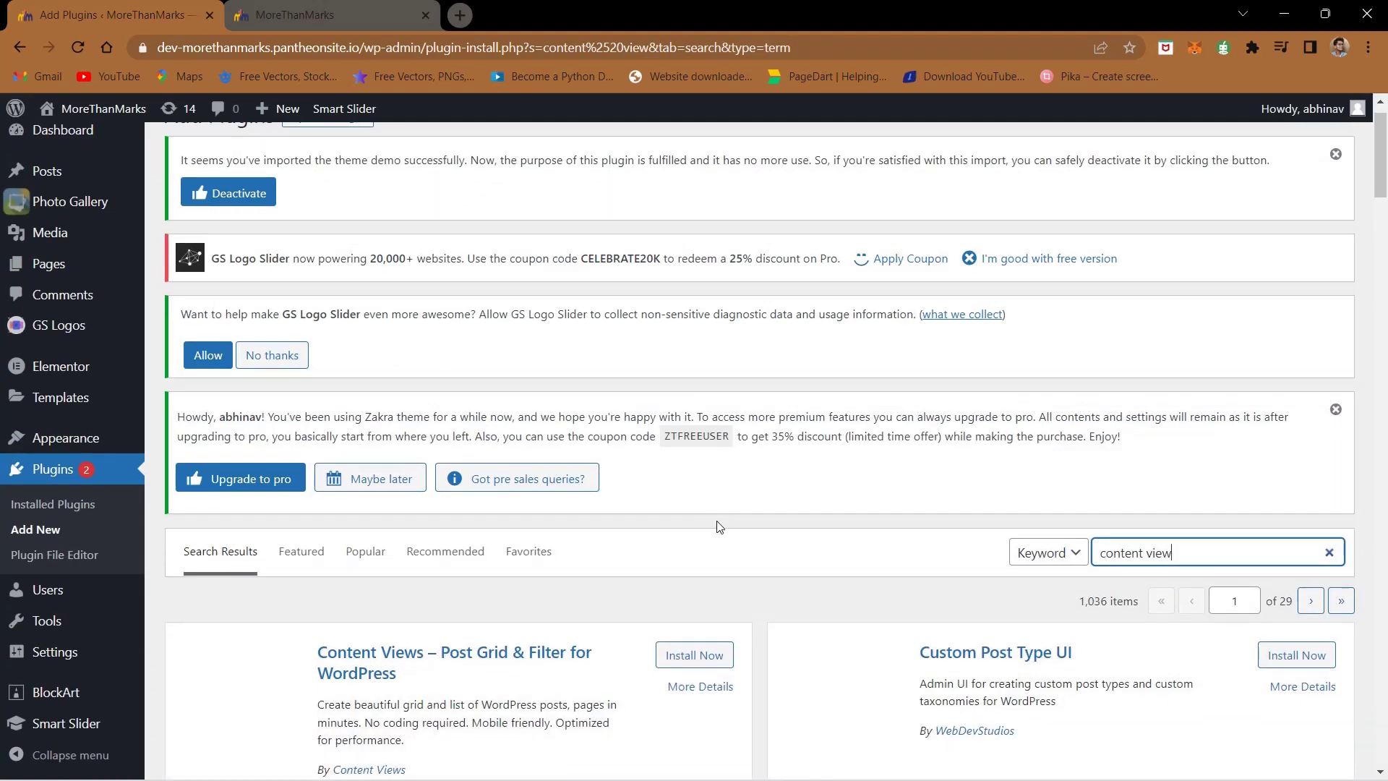
pyautogui.scroll(-5, 719, 521)
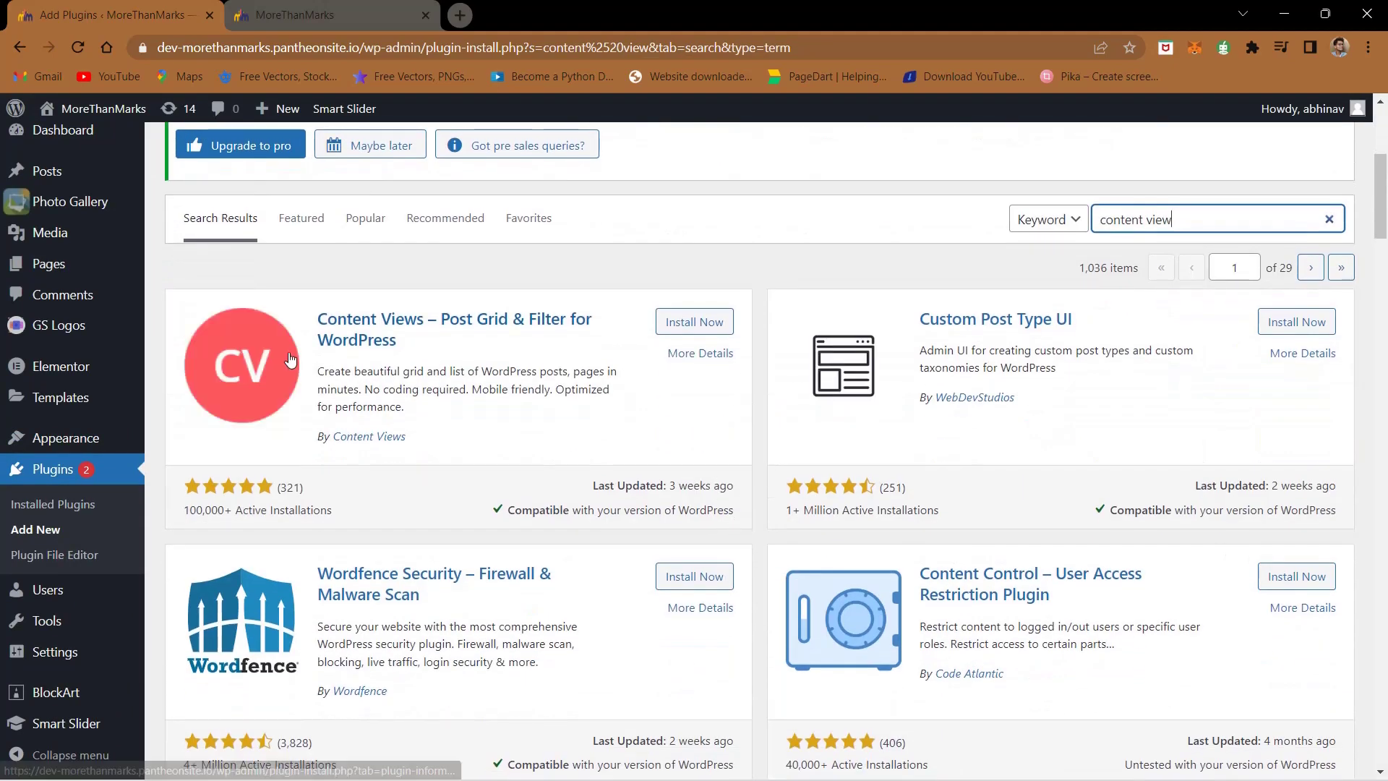
pyautogui.scroll(5, 290, 359)
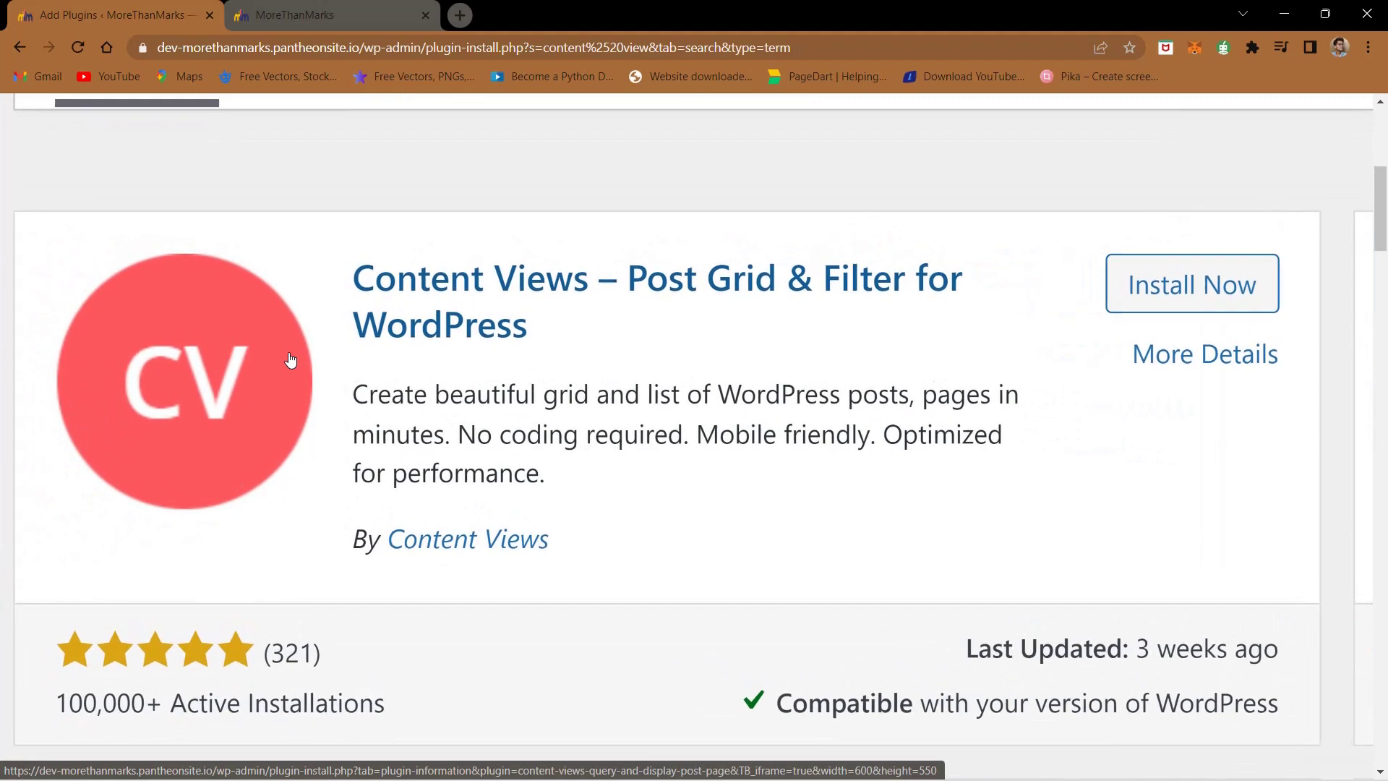
pyautogui.click(1154, 289)
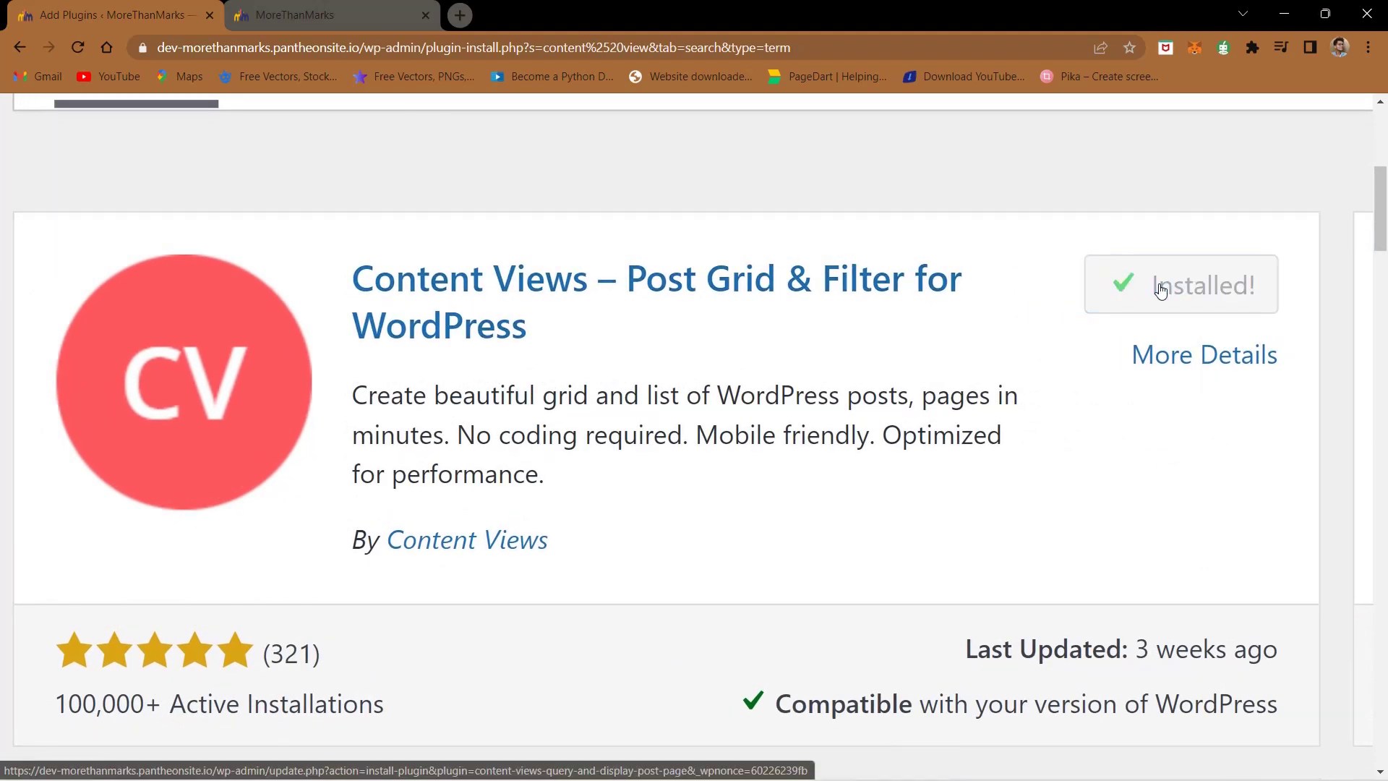
pyautogui.click(1161, 290)
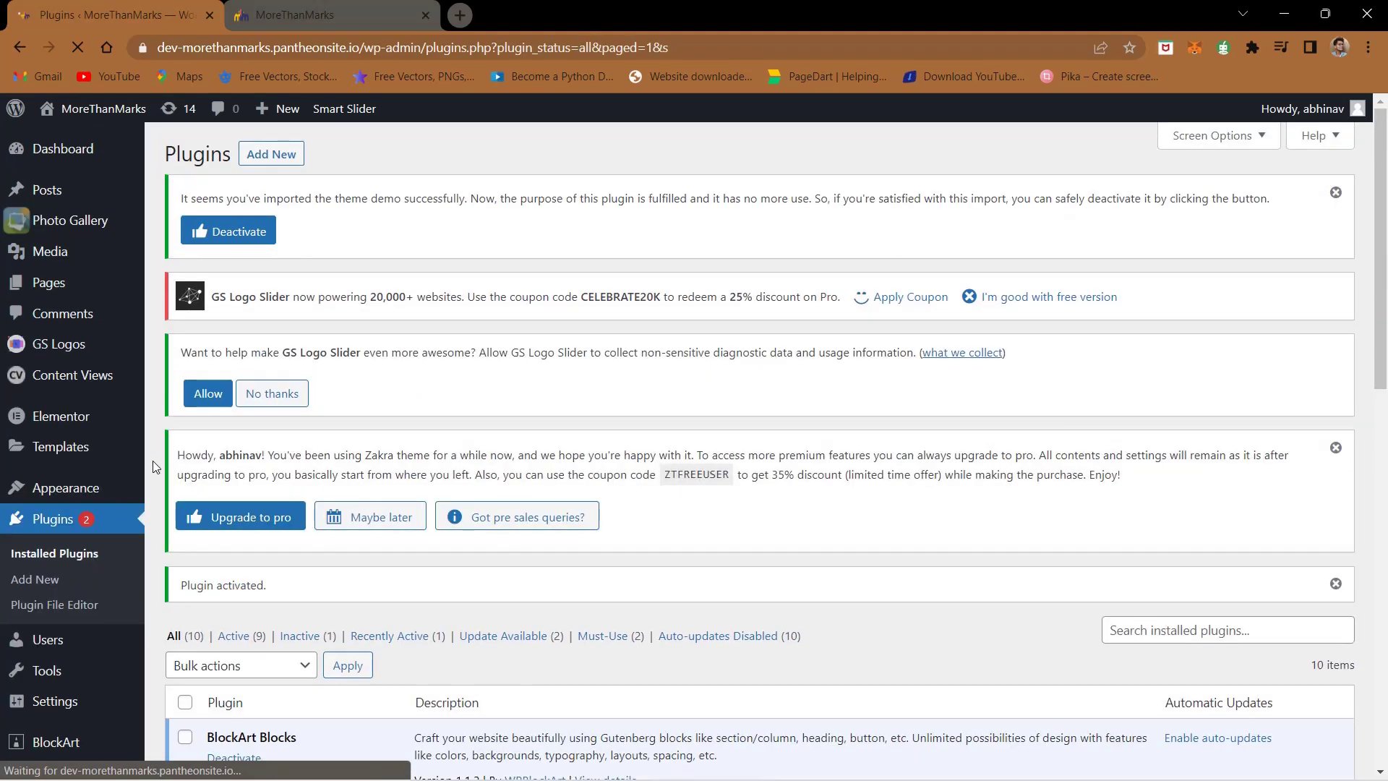
# - Open All Pages from the Pages menu in the admin sidebar
pyautogui.moveTo(52, 212)
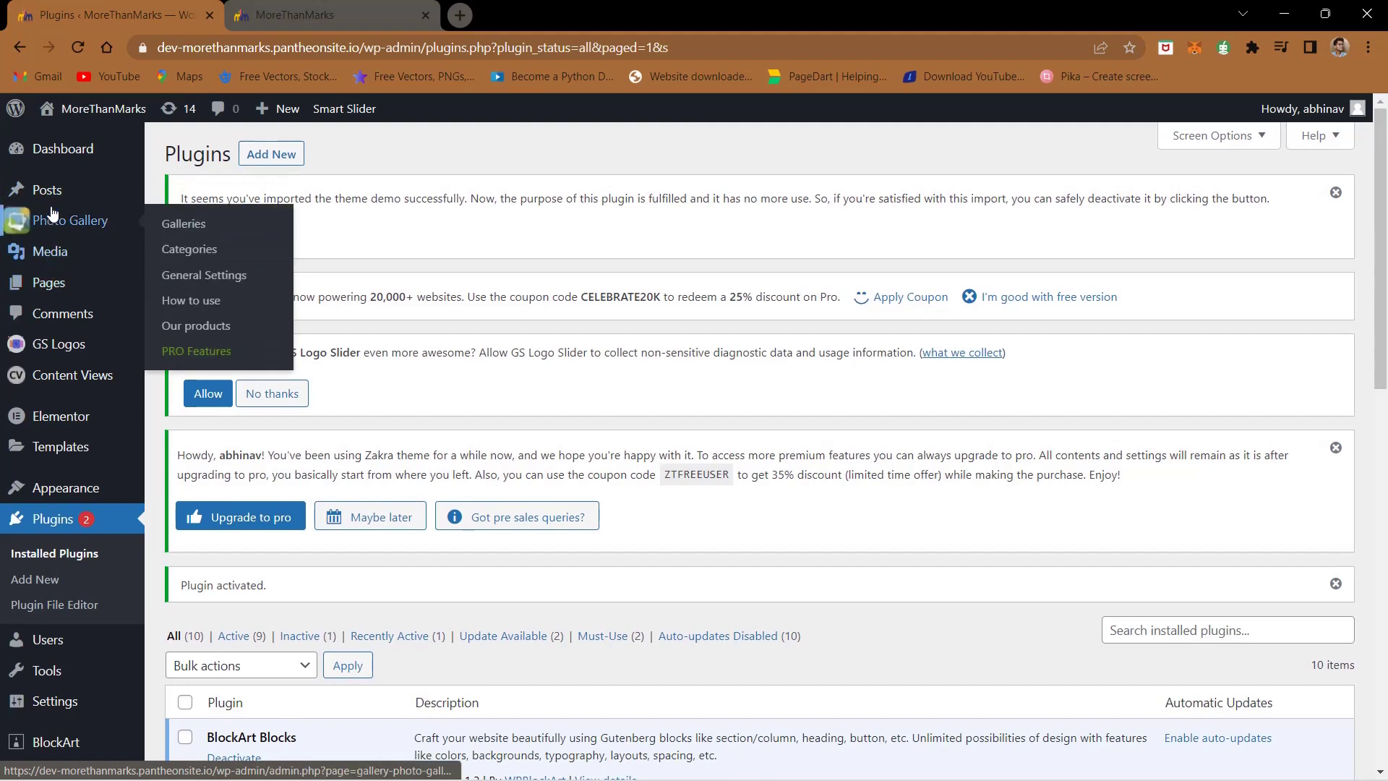
pyautogui.moveTo(62, 286)
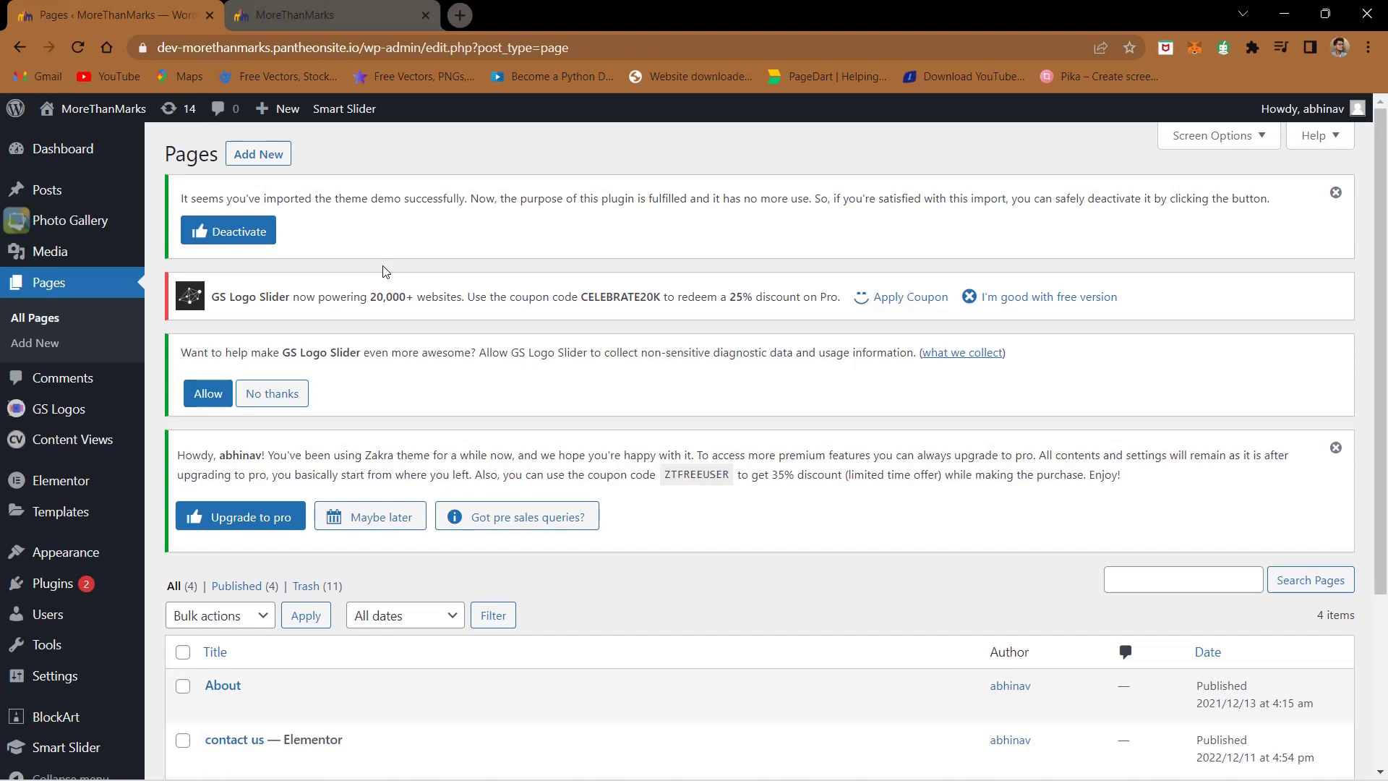
pyautogui.scroll(-2, 257, 292)
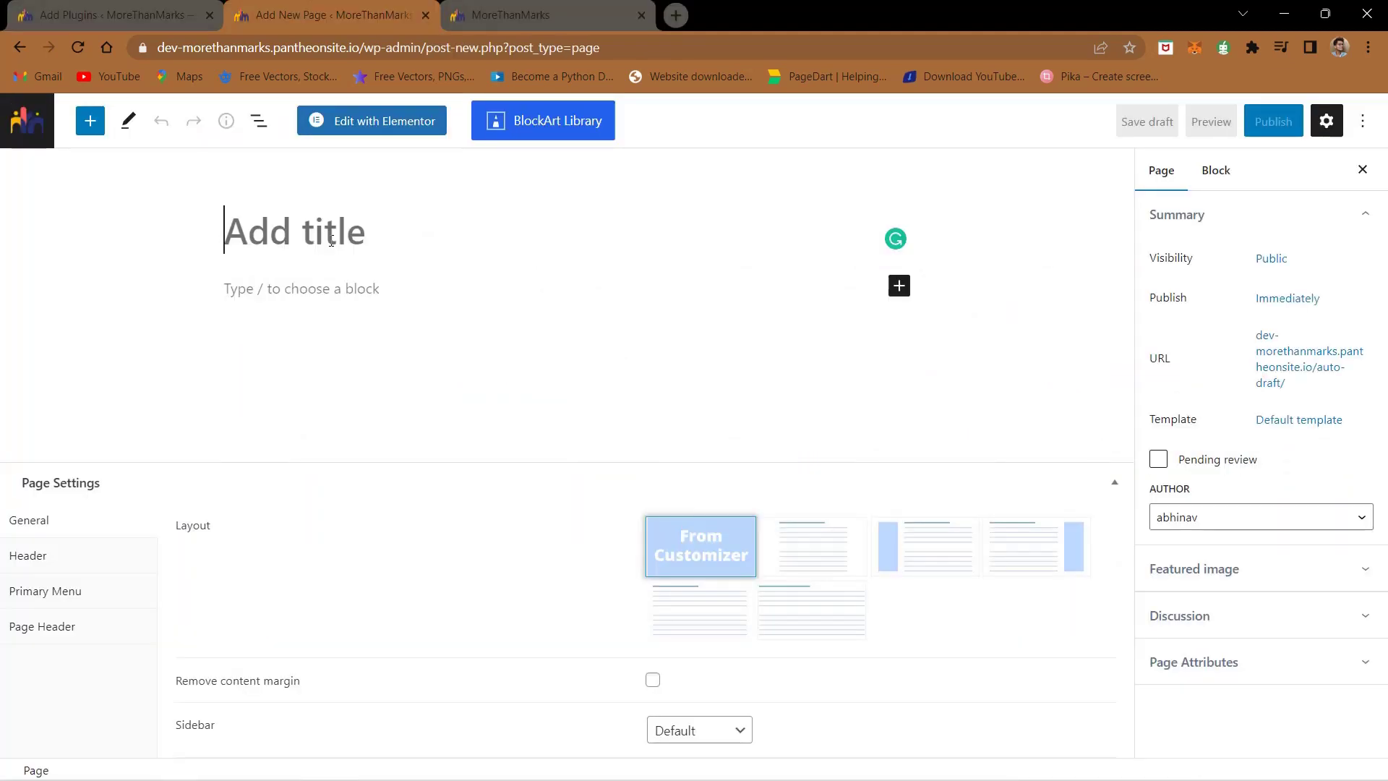
# - Title the new page 'Our Team' and publish it
pyautogui.write('Our Team')
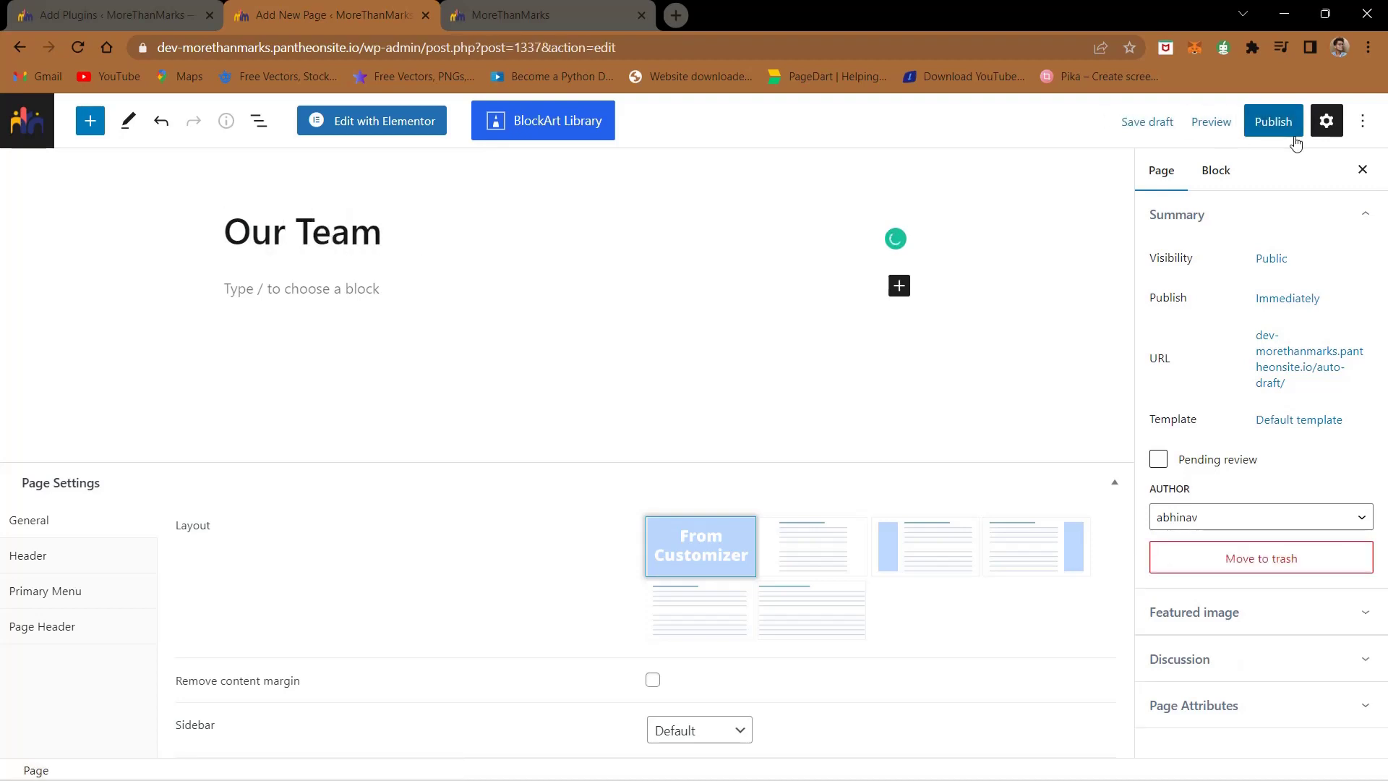
pyautogui.click(1294, 138)
pyautogui.click(1207, 120)
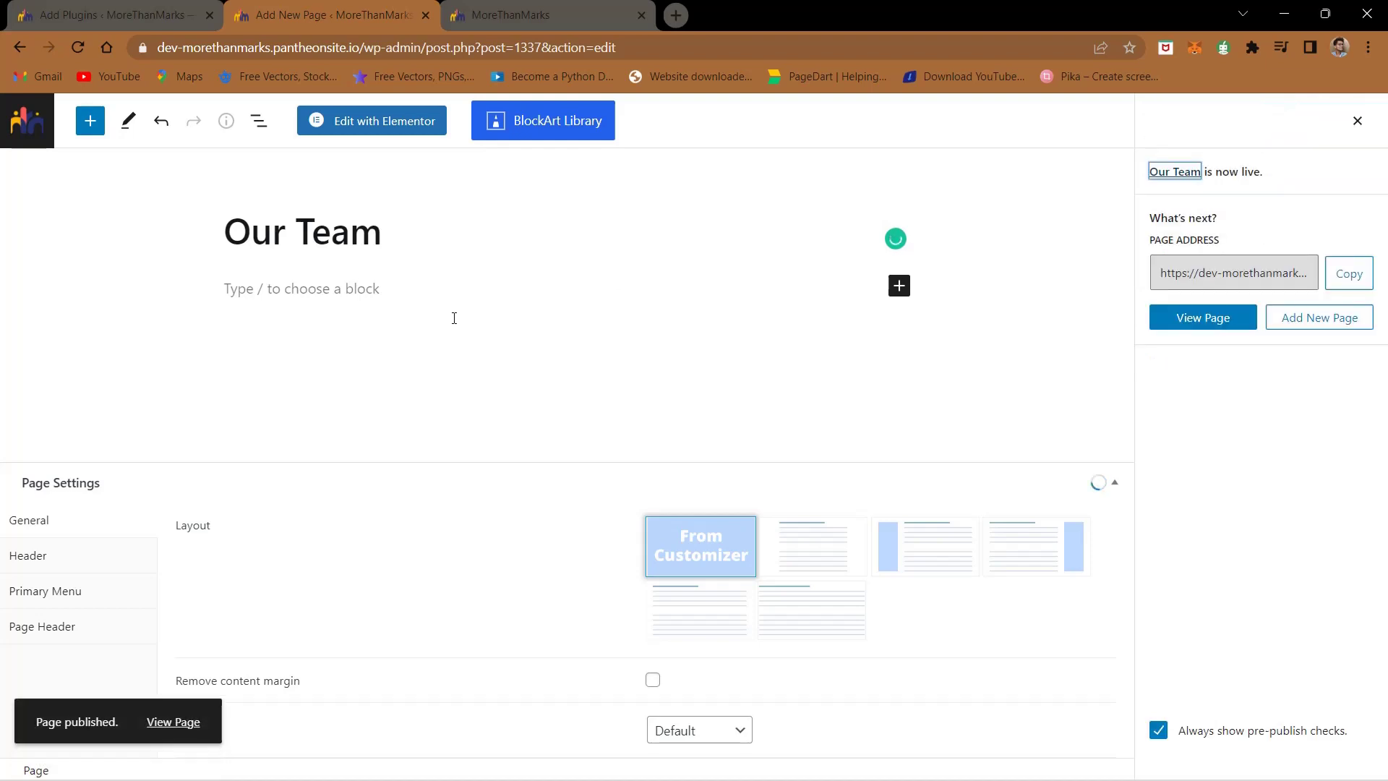
# - Insert a one-column Section block and import the Team 1 template into it
pyautogui.click(387, 284)
pyautogui.click(898, 286)
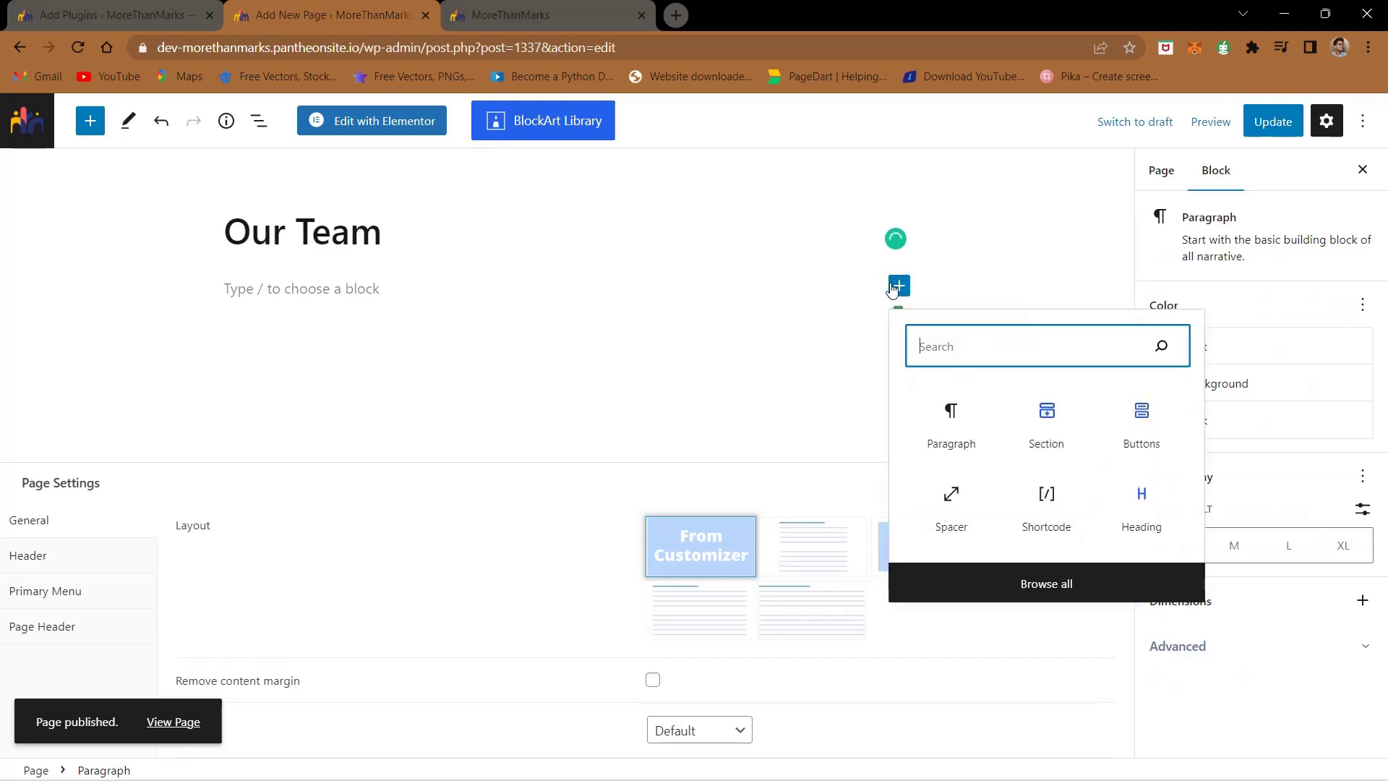
pyautogui.write('n')
pyautogui.press('BackSpace')
pyautogui.click(1054, 437)
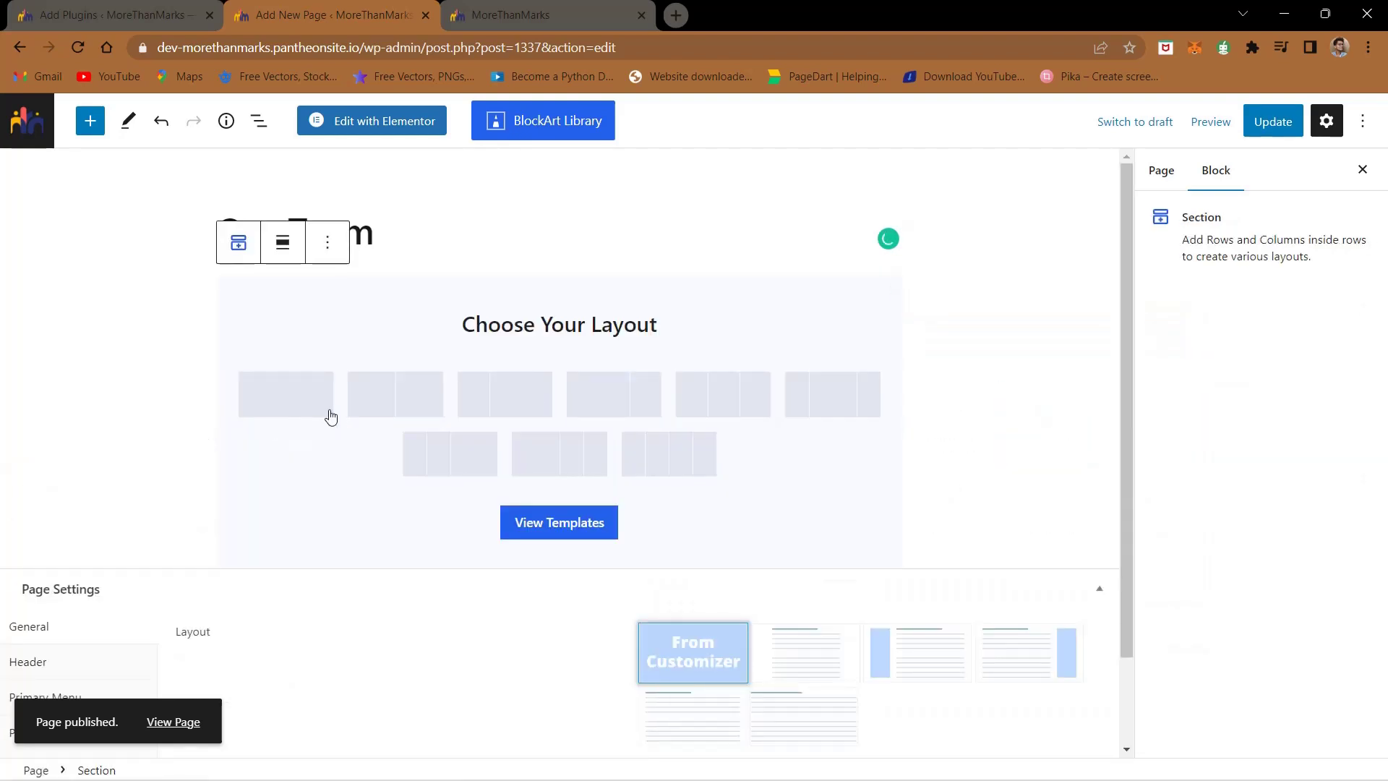
pyautogui.click(324, 412)
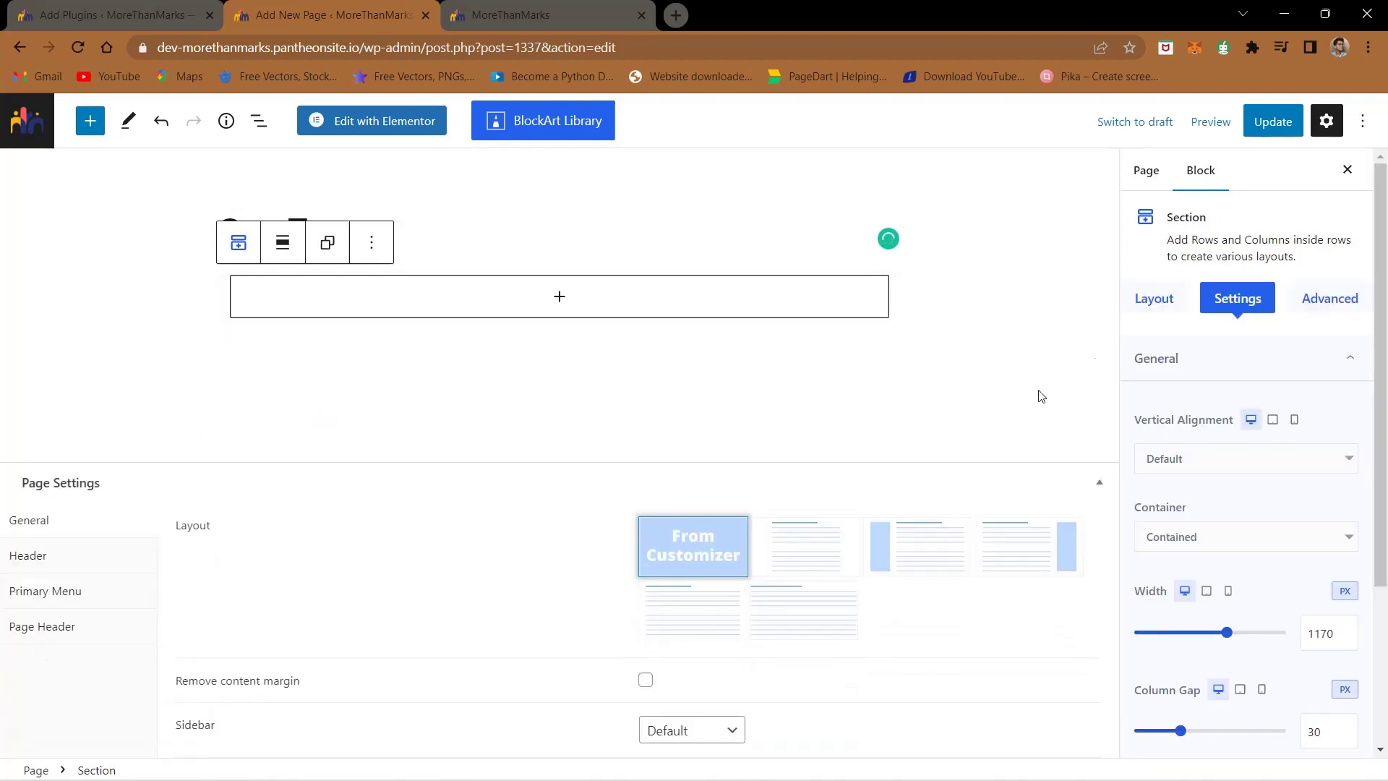
pyautogui.click(1157, 306)
pyautogui.scroll(-15, 1229, 506)
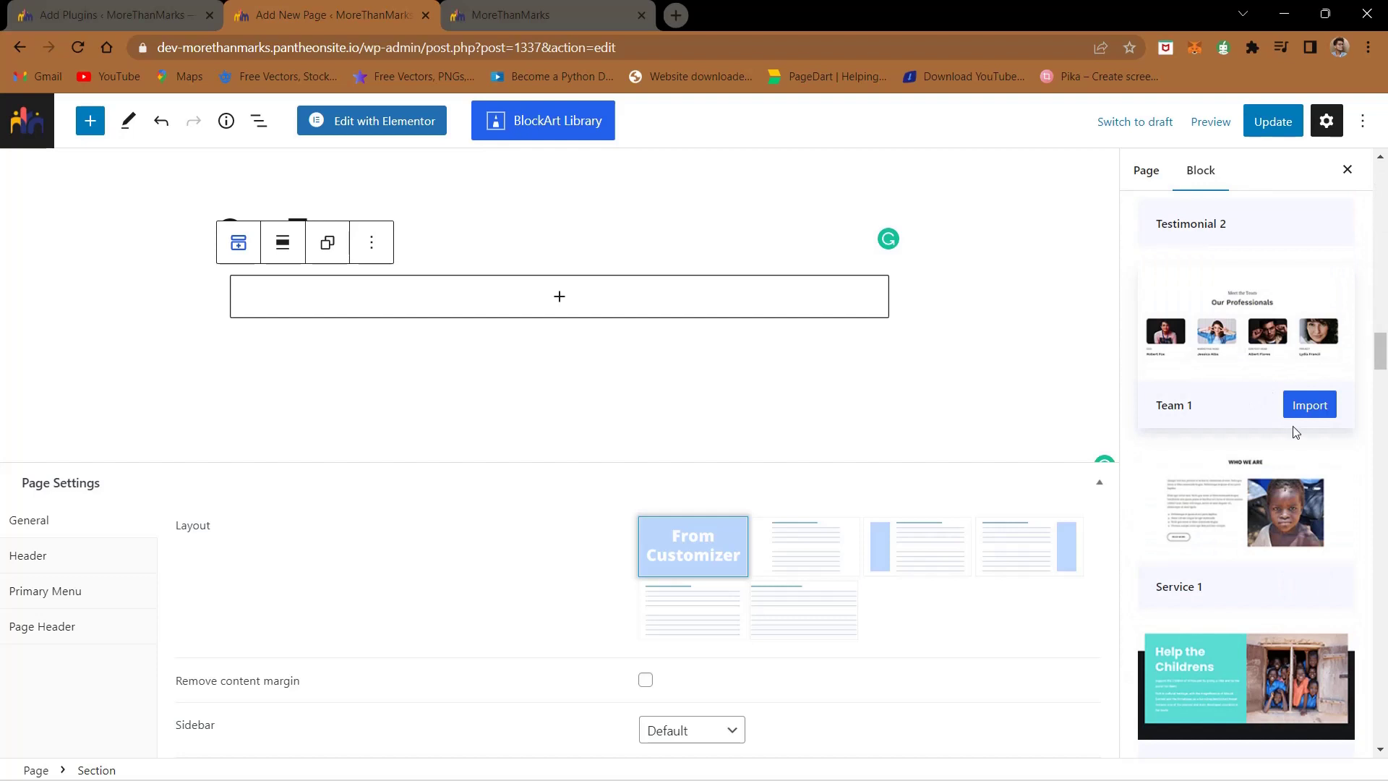
pyautogui.click(1306, 414)
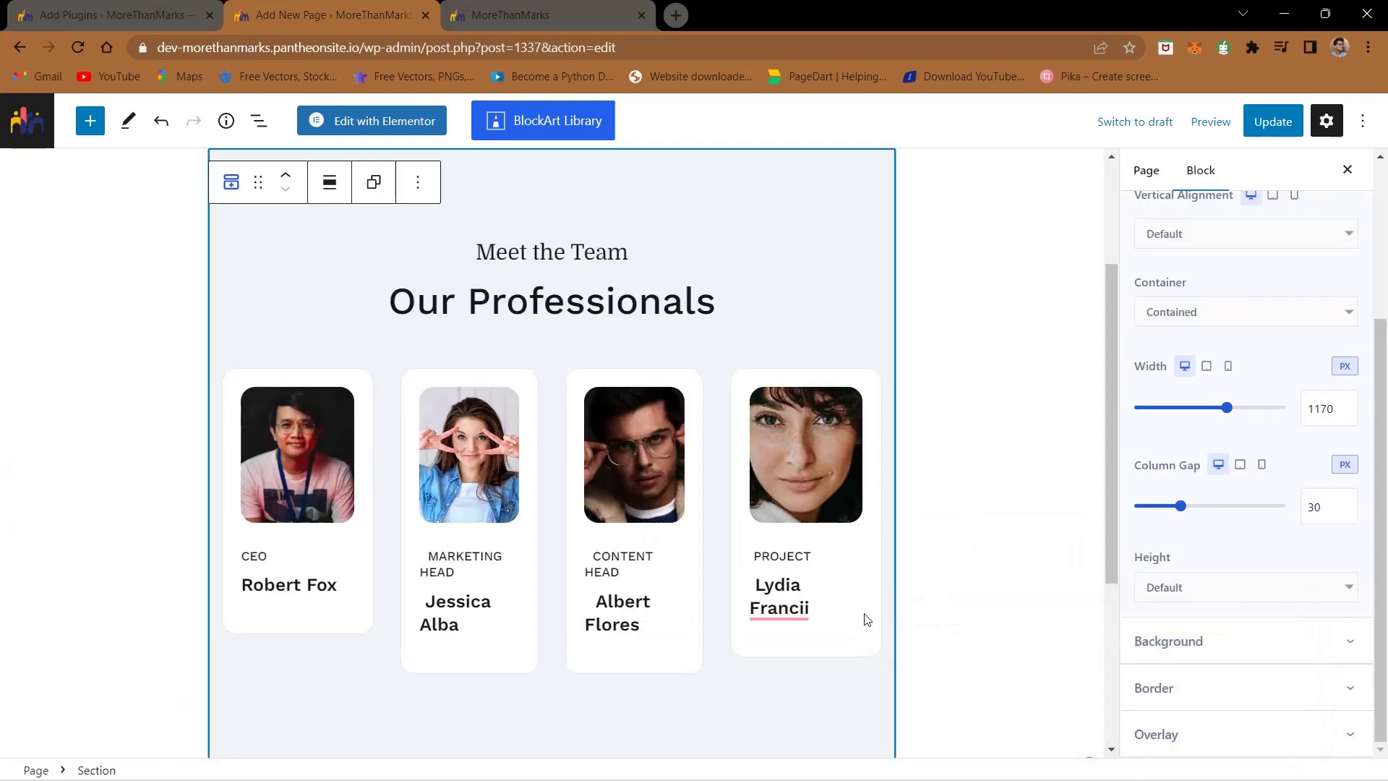
# - Delete the four team member columns and the 'Meet the Team' subheading
pyautogui.click(330, 384)
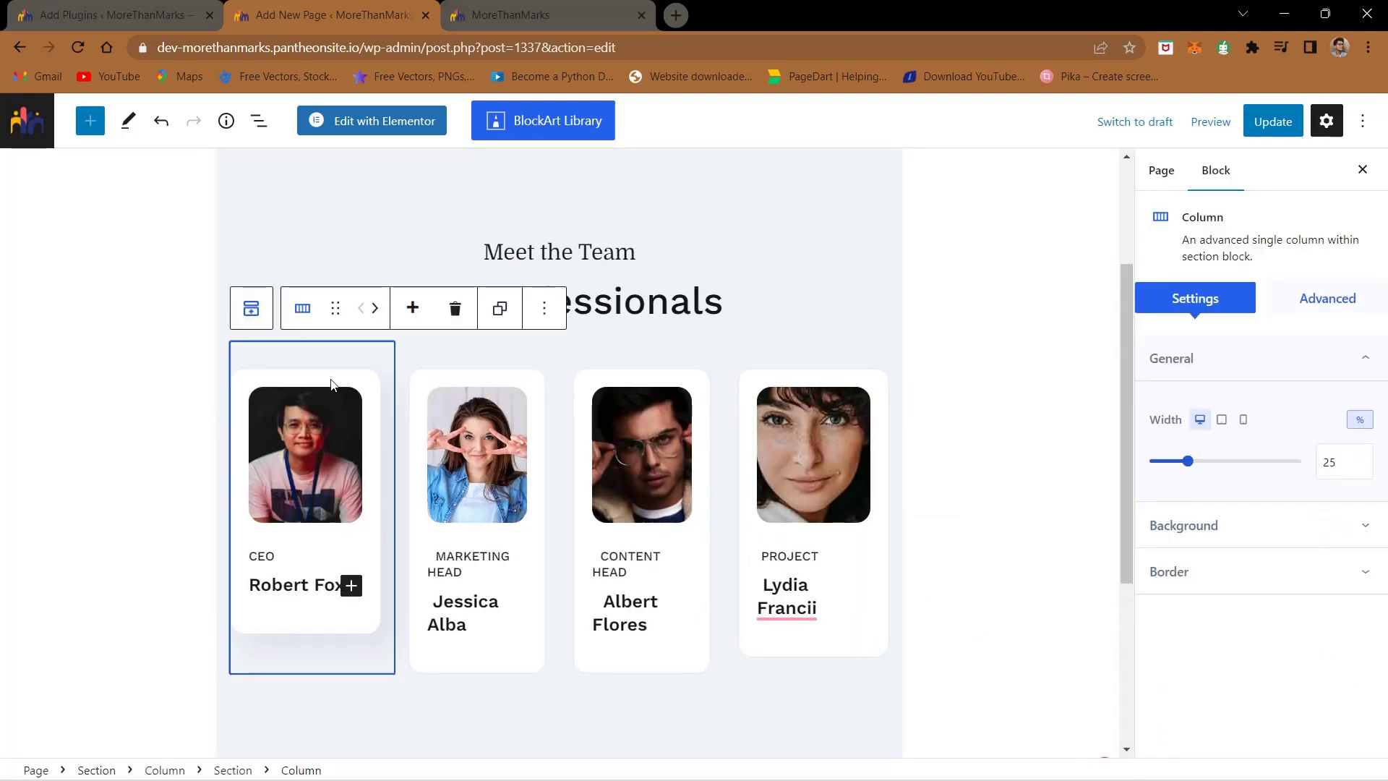
pyautogui.press('Delete')
pyautogui.click(347, 382)
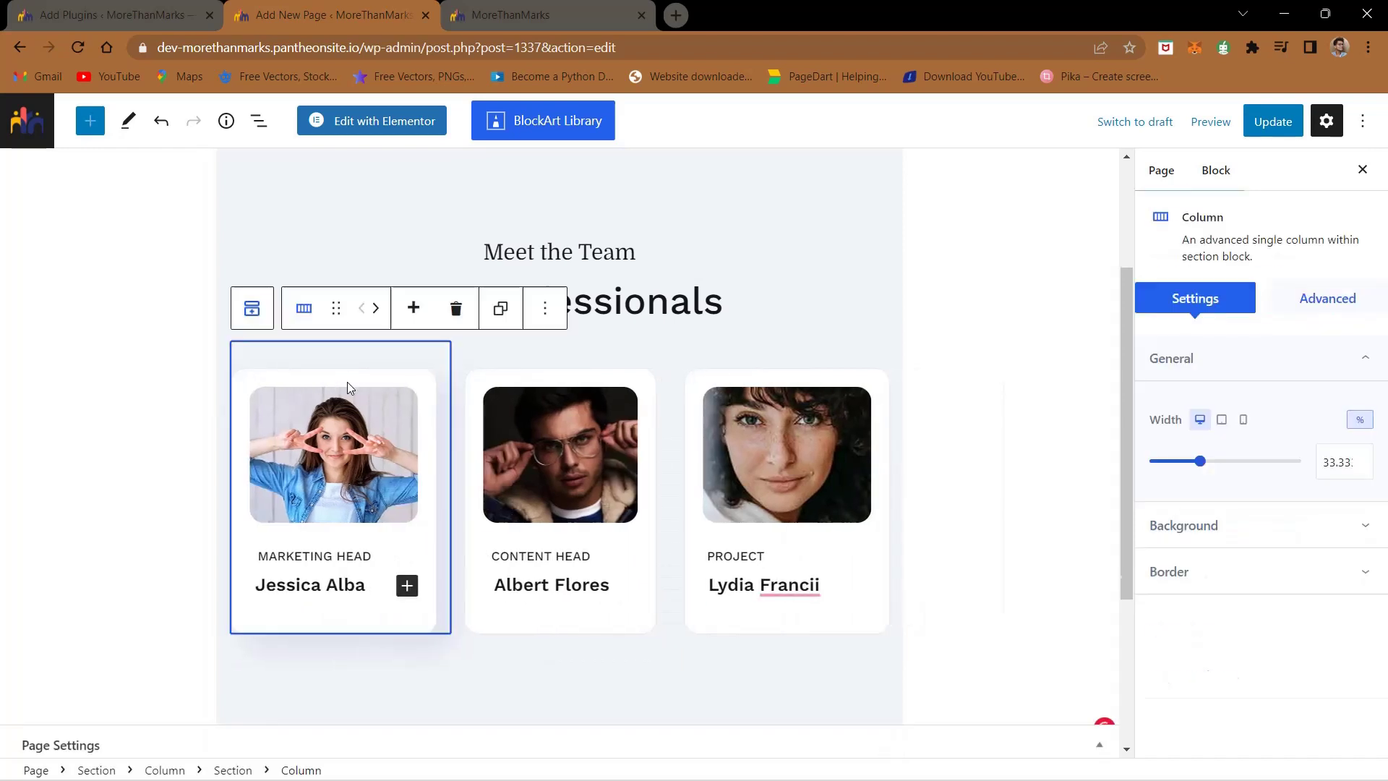
pyautogui.press('Delete')
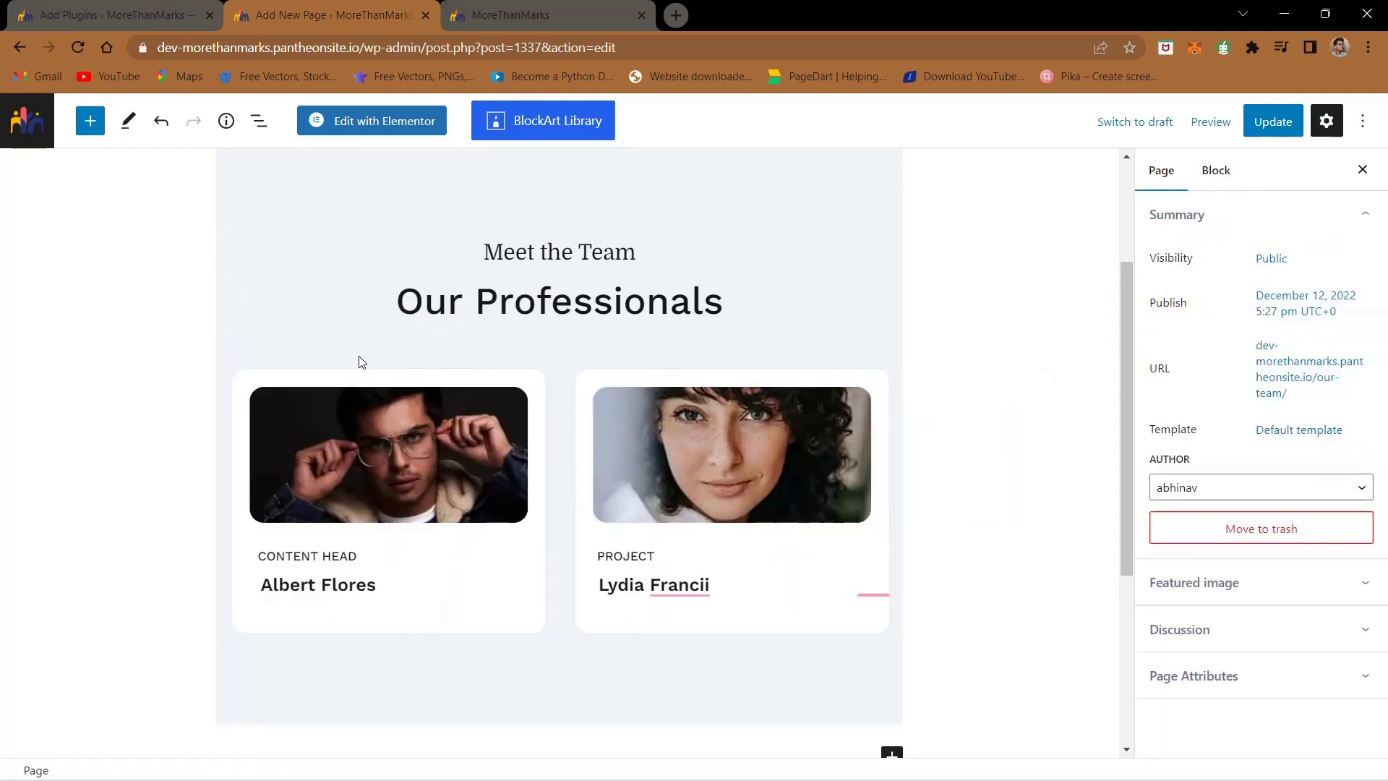
pyautogui.click(362, 362)
pyautogui.press('Delete')
pyautogui.click(362, 361)
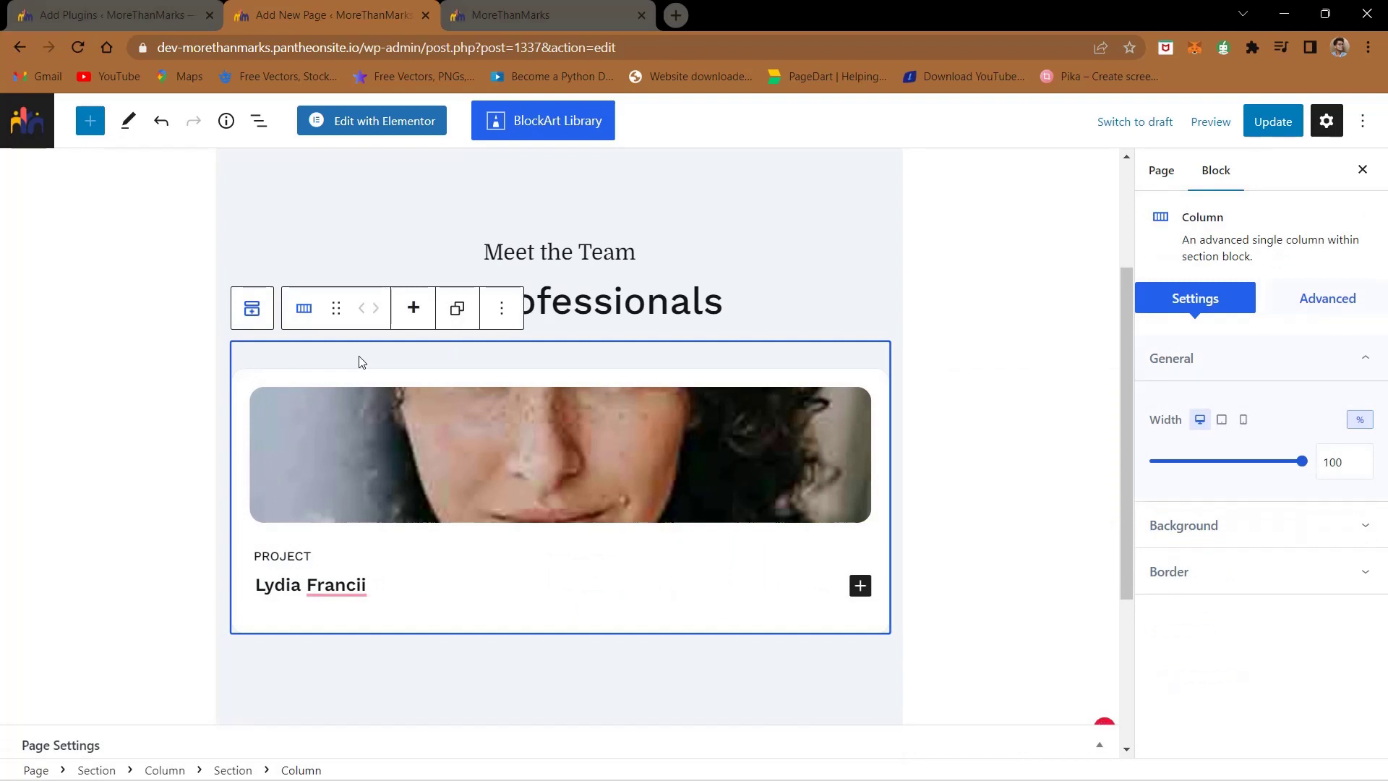
pyautogui.press('Delete')
pyautogui.click(529, 251)
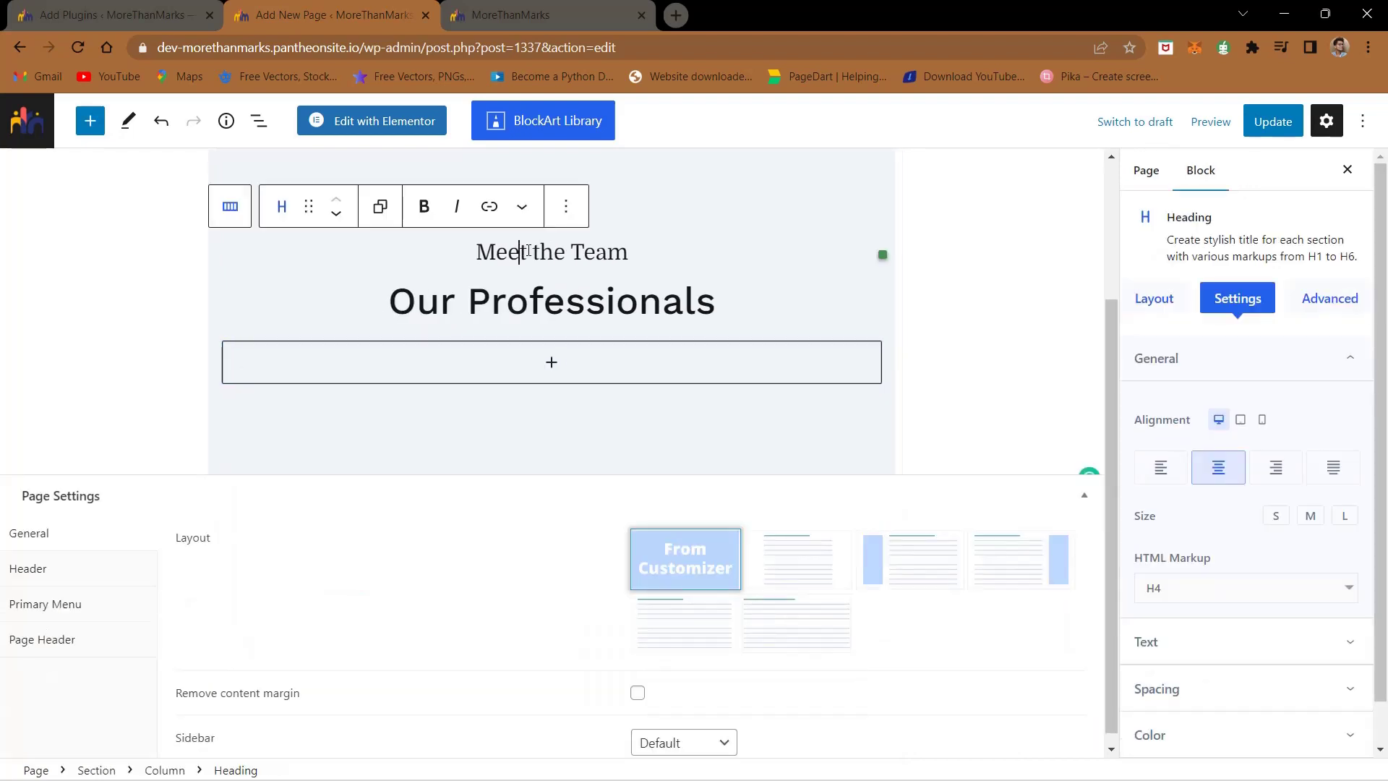
pyautogui.press('Delete')
# - Change the heading 'Our Professionals' to 'Our Team', update the page, and return to Add Plugins
pyautogui.click(528, 261)
pyautogui.hotkey('ctrl', 'a')
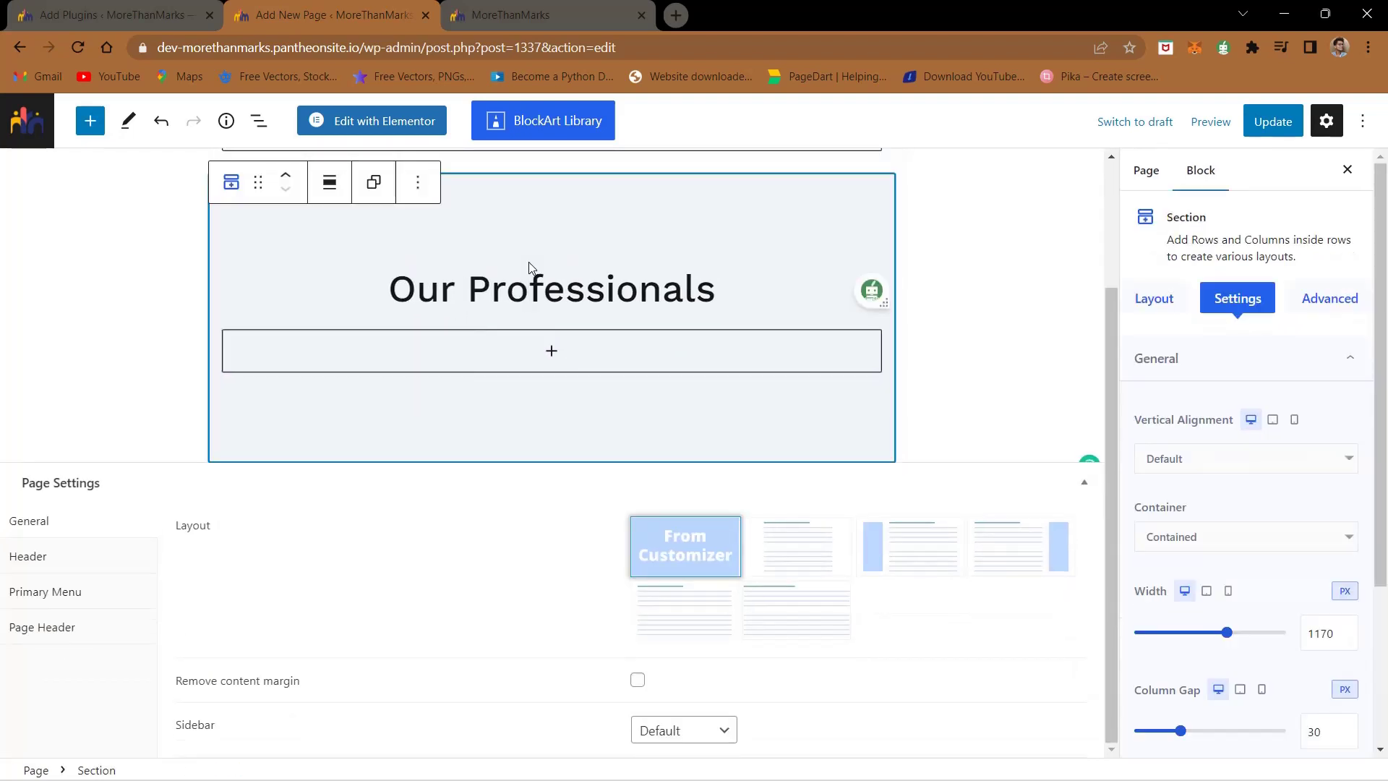
pyautogui.hotkey('ctrl', 'a')
pyautogui.click(533, 289)
pyautogui.doubleClick(533, 293)
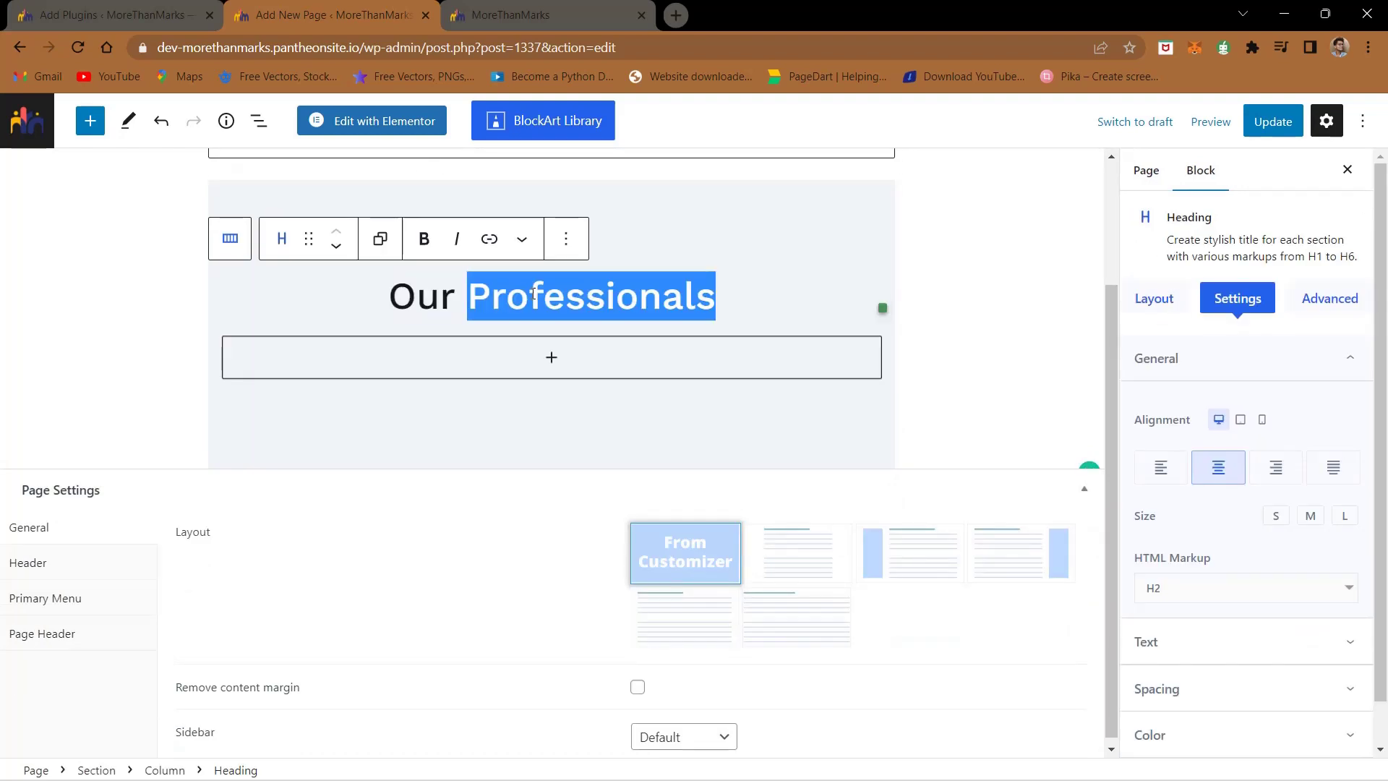
pyautogui.write('Team')
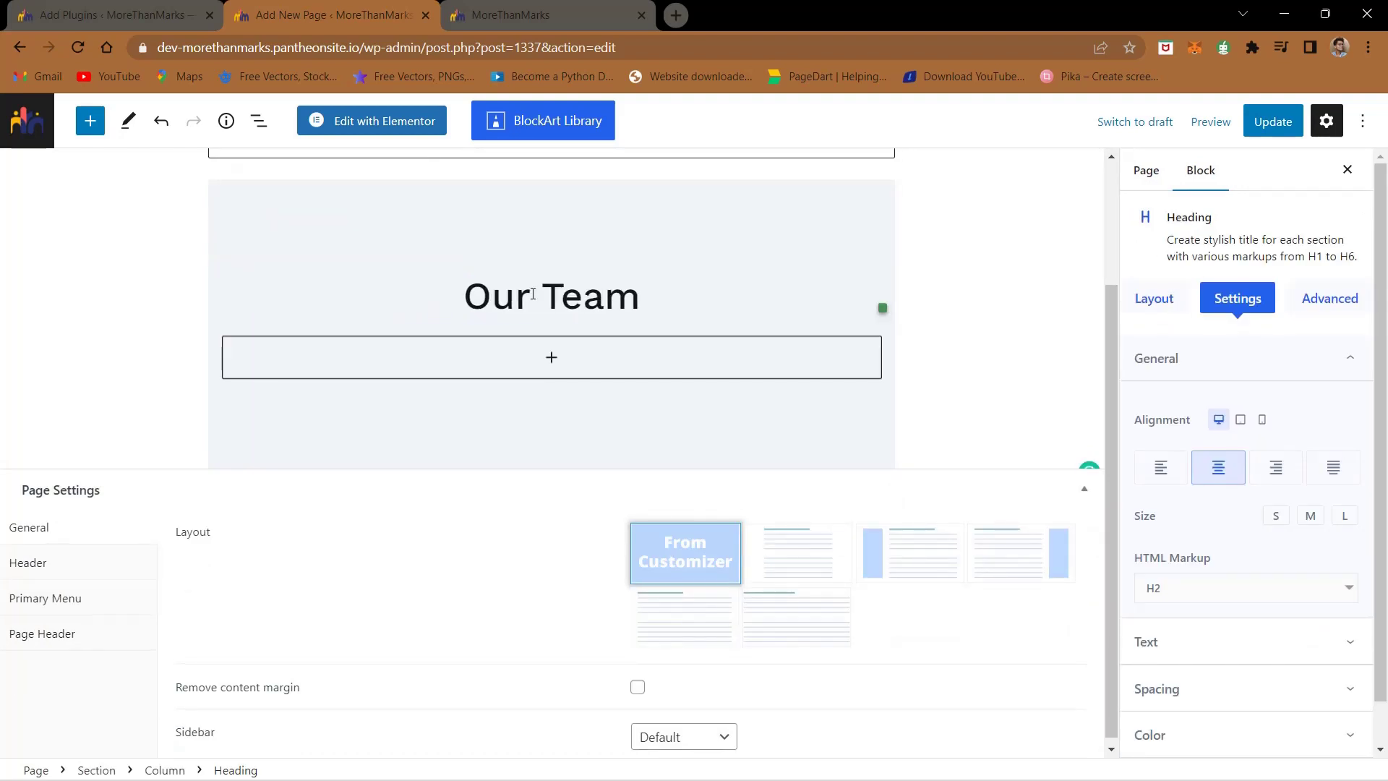
pyautogui.click(1277, 123)
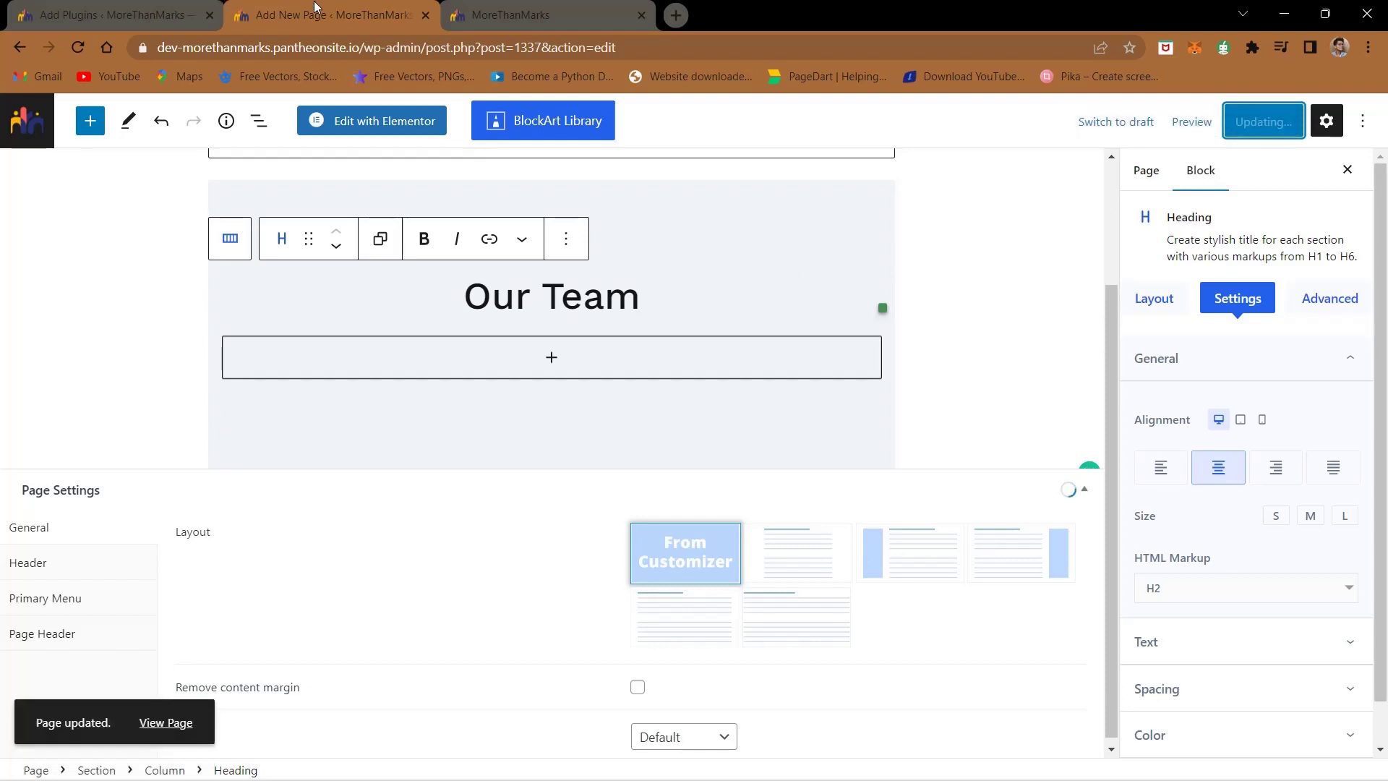
pyautogui.click(174, 9)
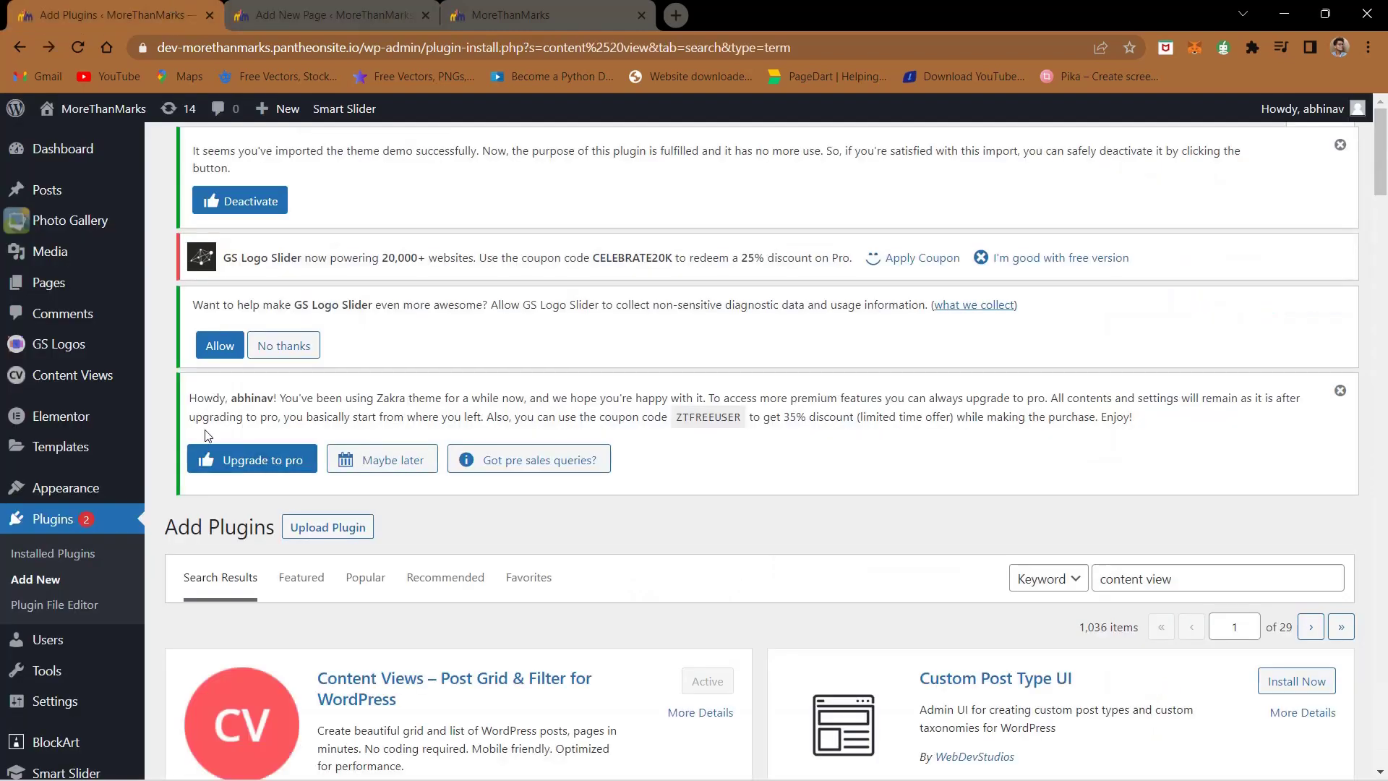
# - Go to Posts and choose Add New to create a blank post
pyautogui.scroll(-1, 144, 304)
pyautogui.scroll(1, 108, 274)
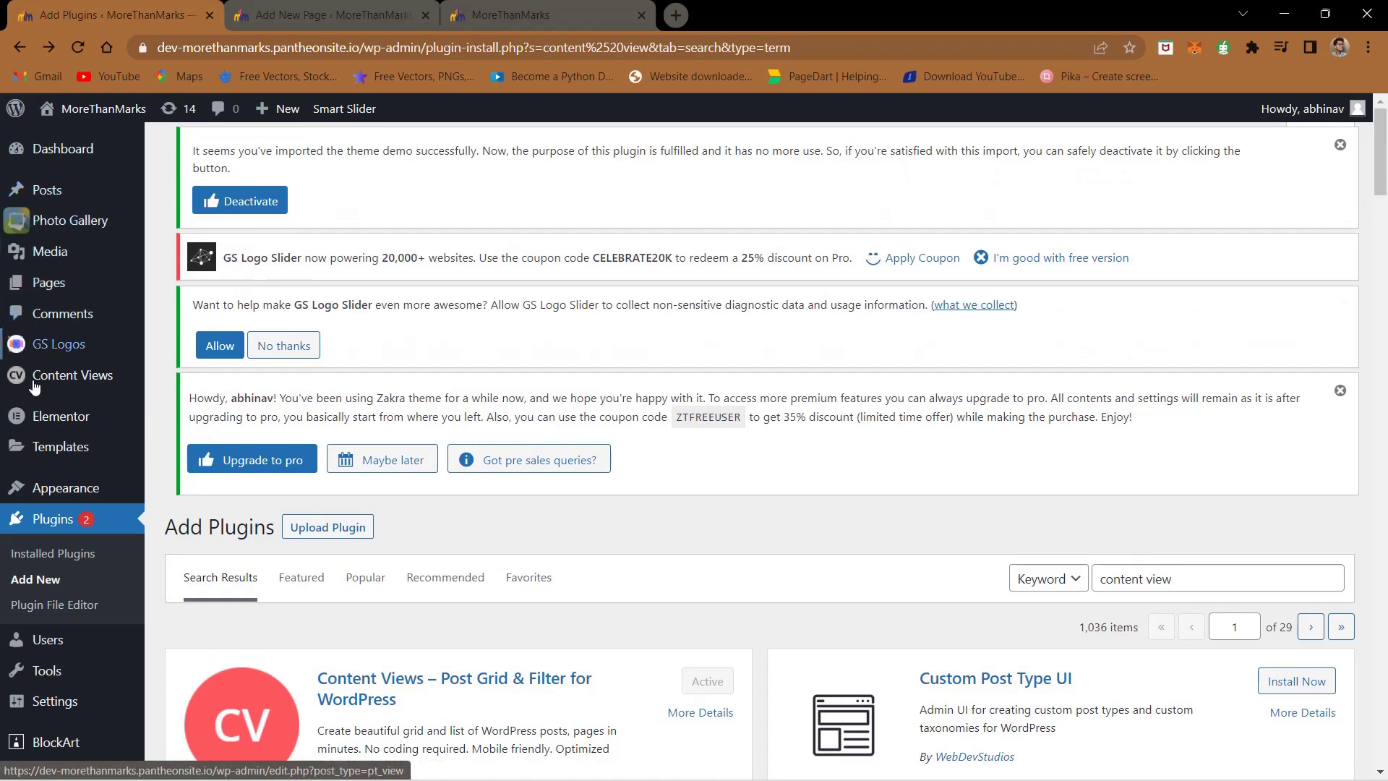
pyautogui.click(45, 191)
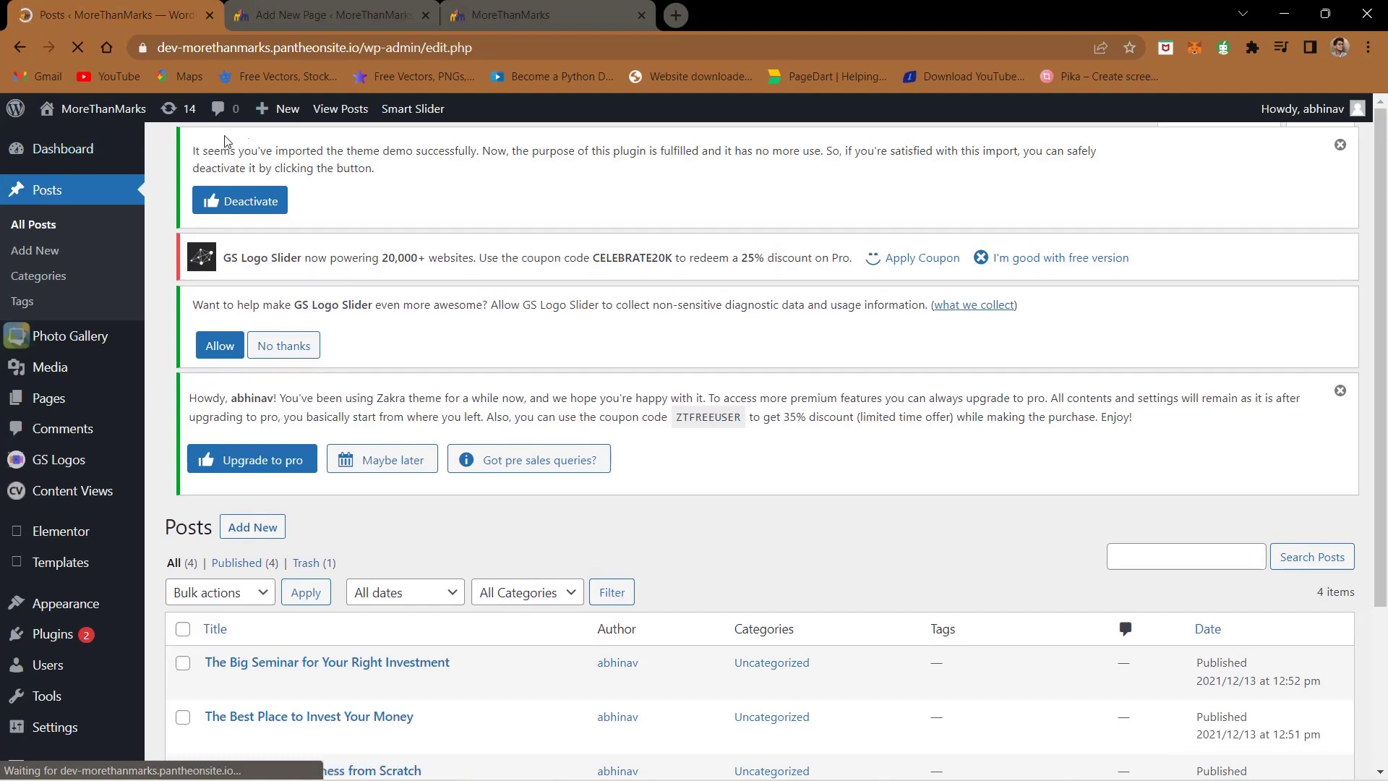
pyautogui.scroll(-3, 282, 346)
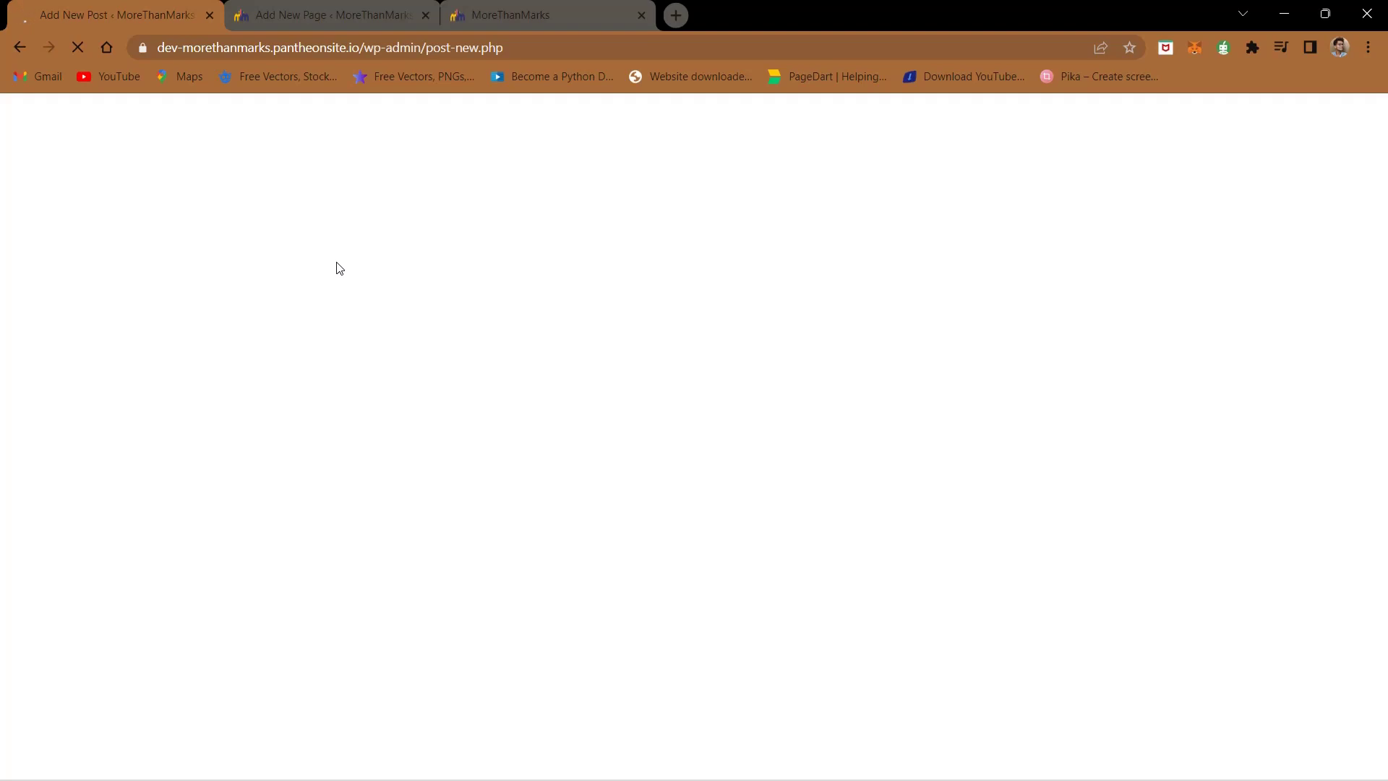
# - Enter the team member's full name as the new post's title
pyautogui.click(1117, 759)
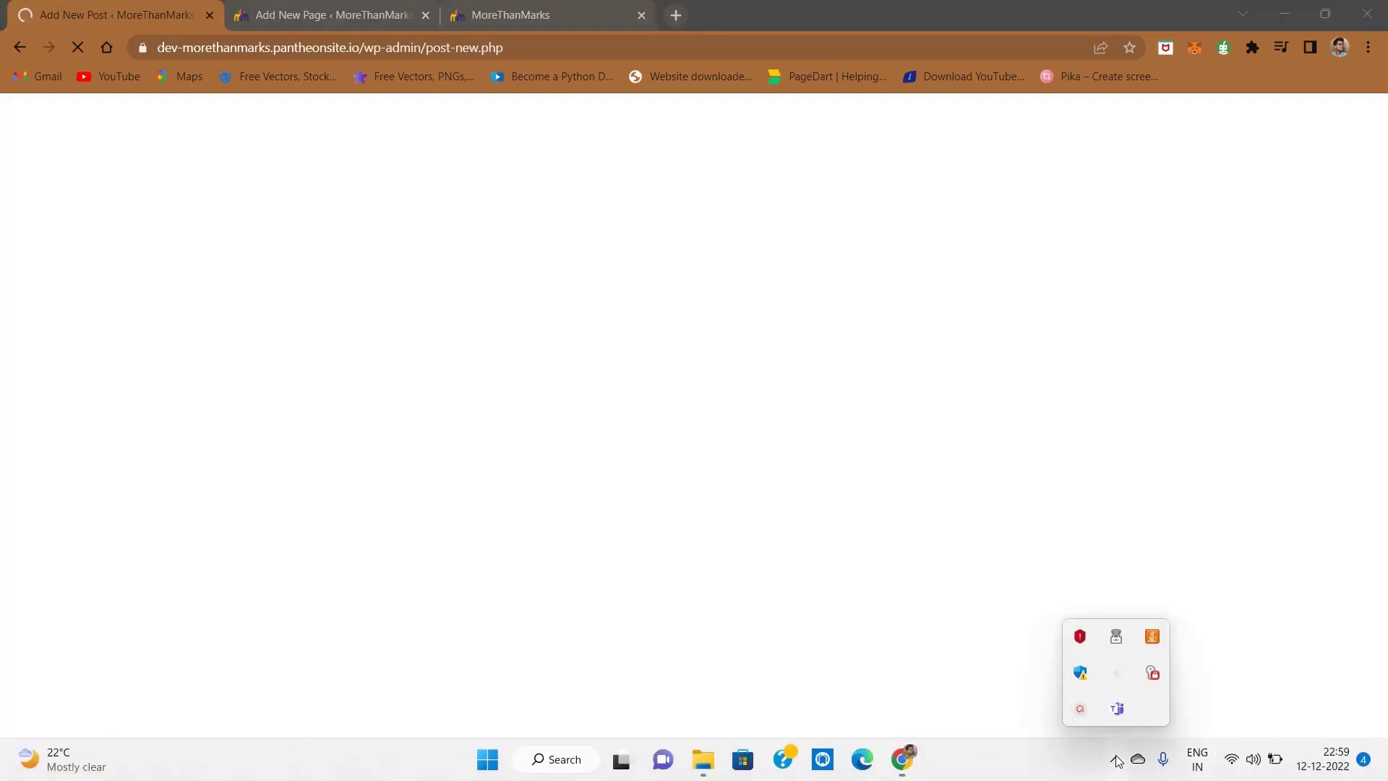
pyautogui.click(1089, 717)
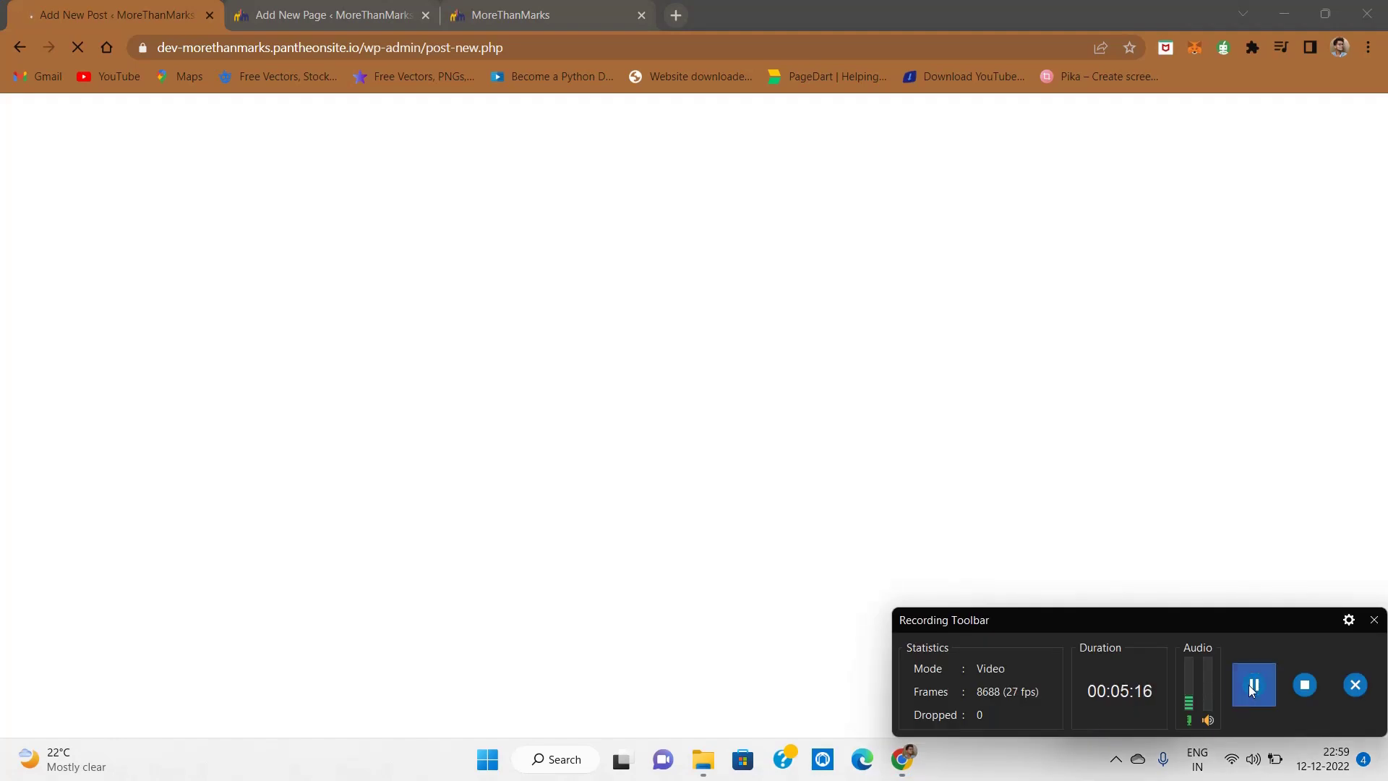
pyautogui.click(1375, 620)
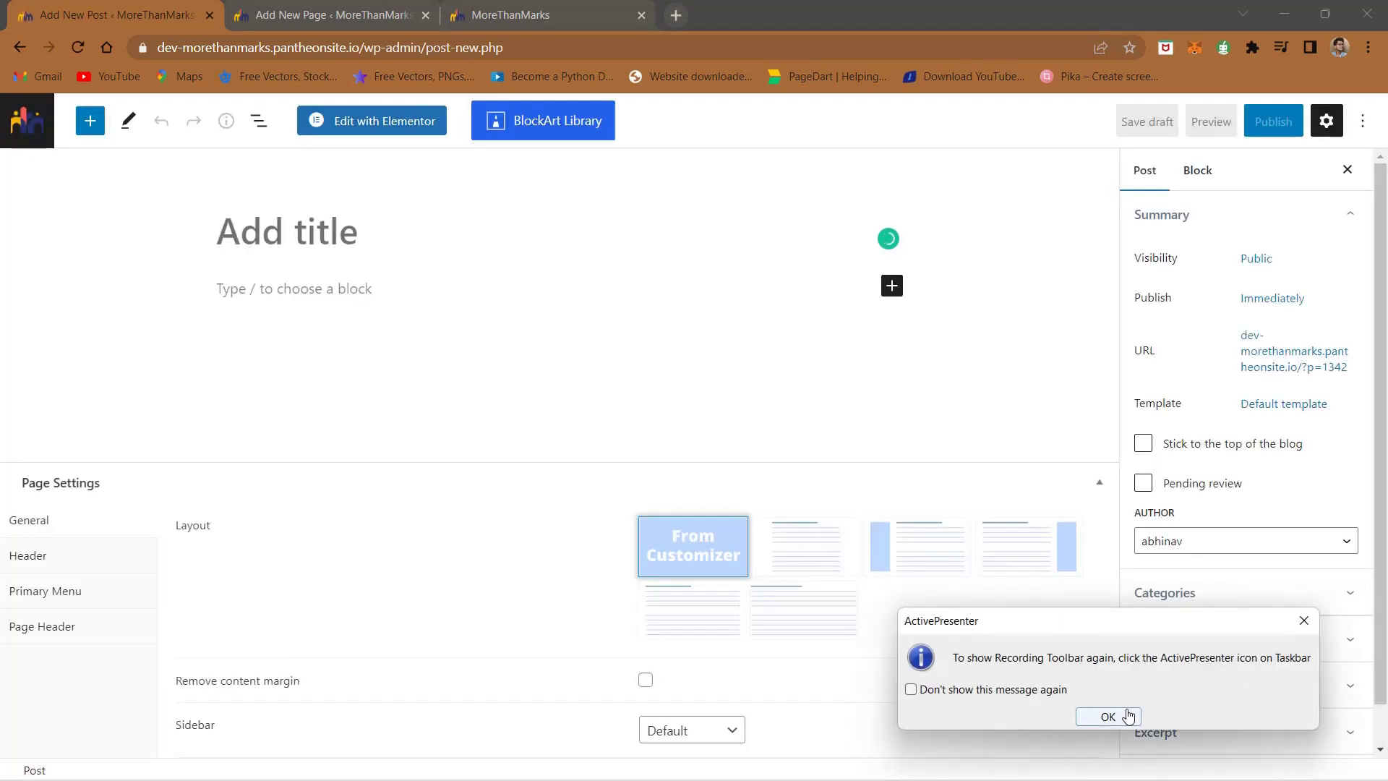
pyautogui.click(1108, 715)
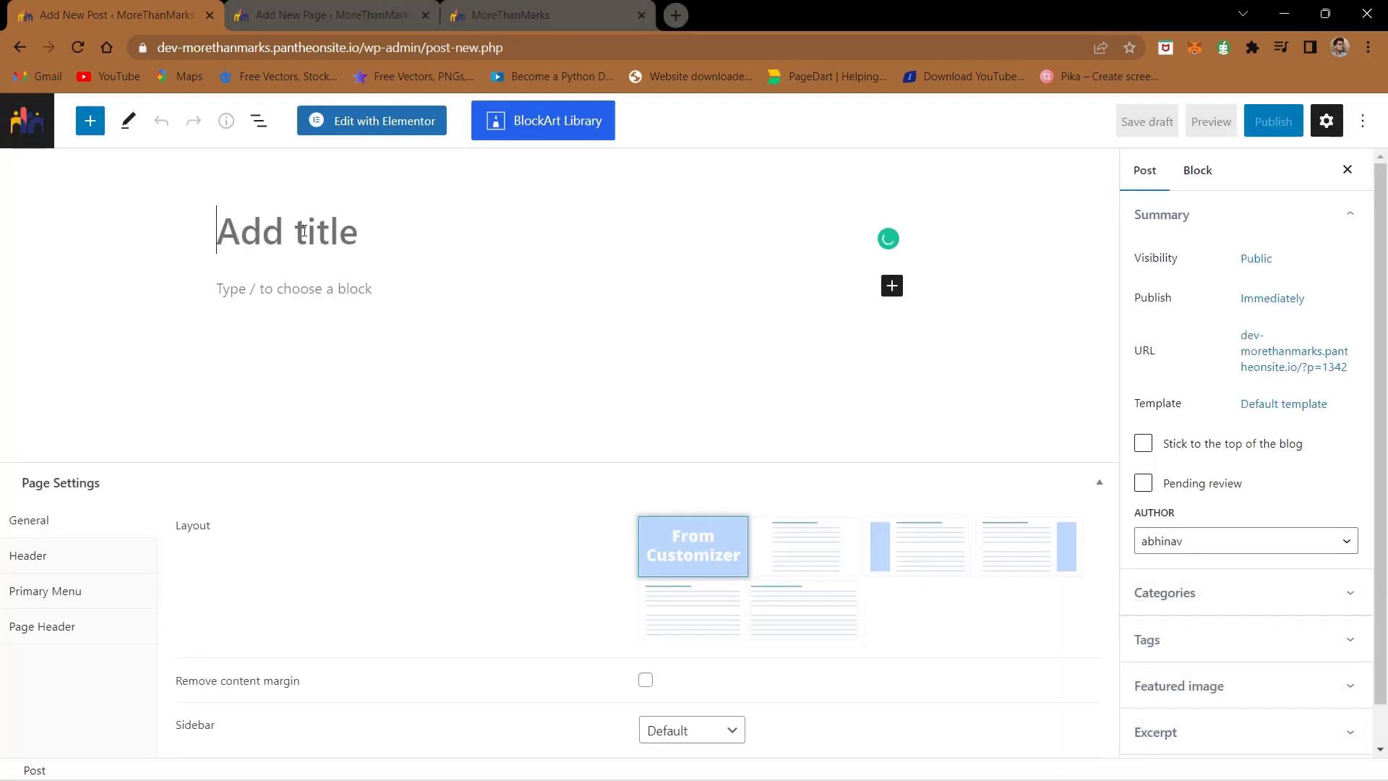
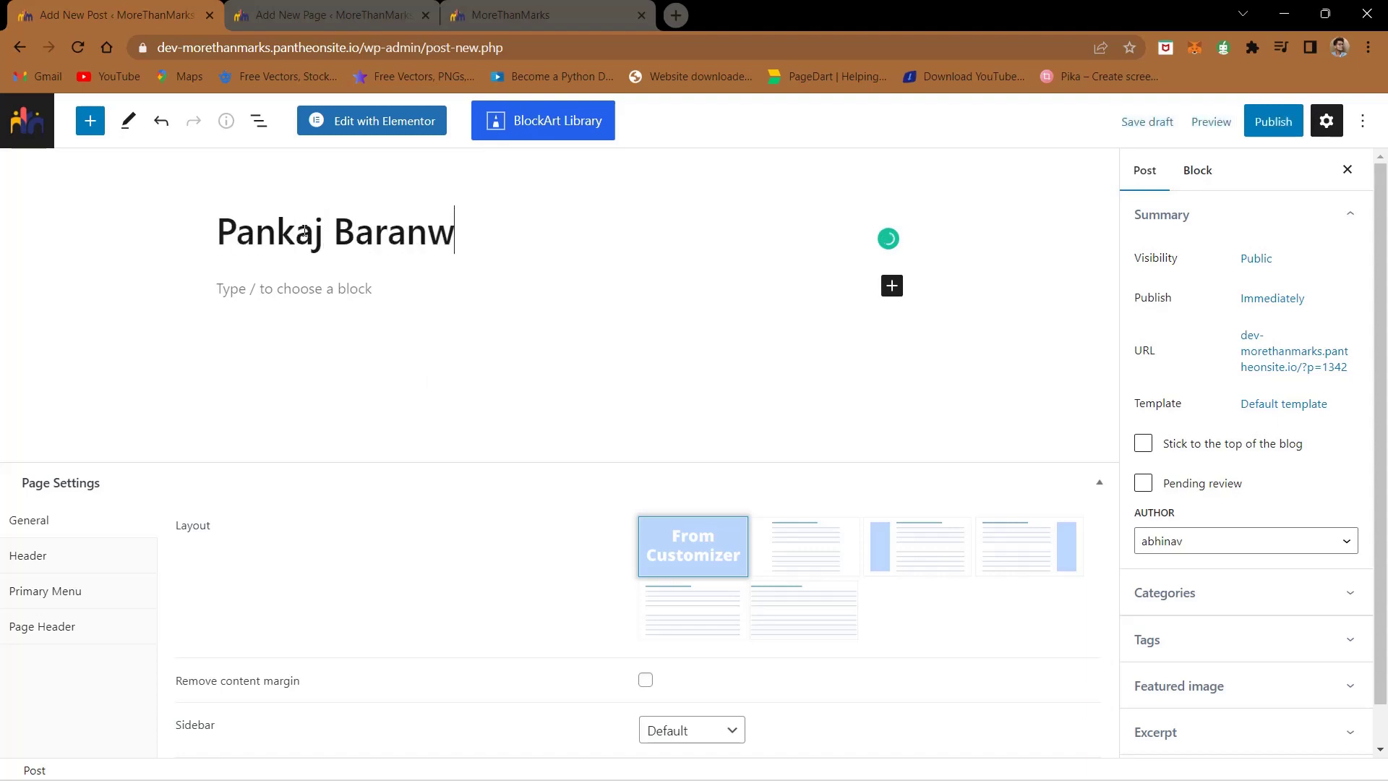
# - Open the post in Elementor and publish it
pyautogui.click(389, 129)
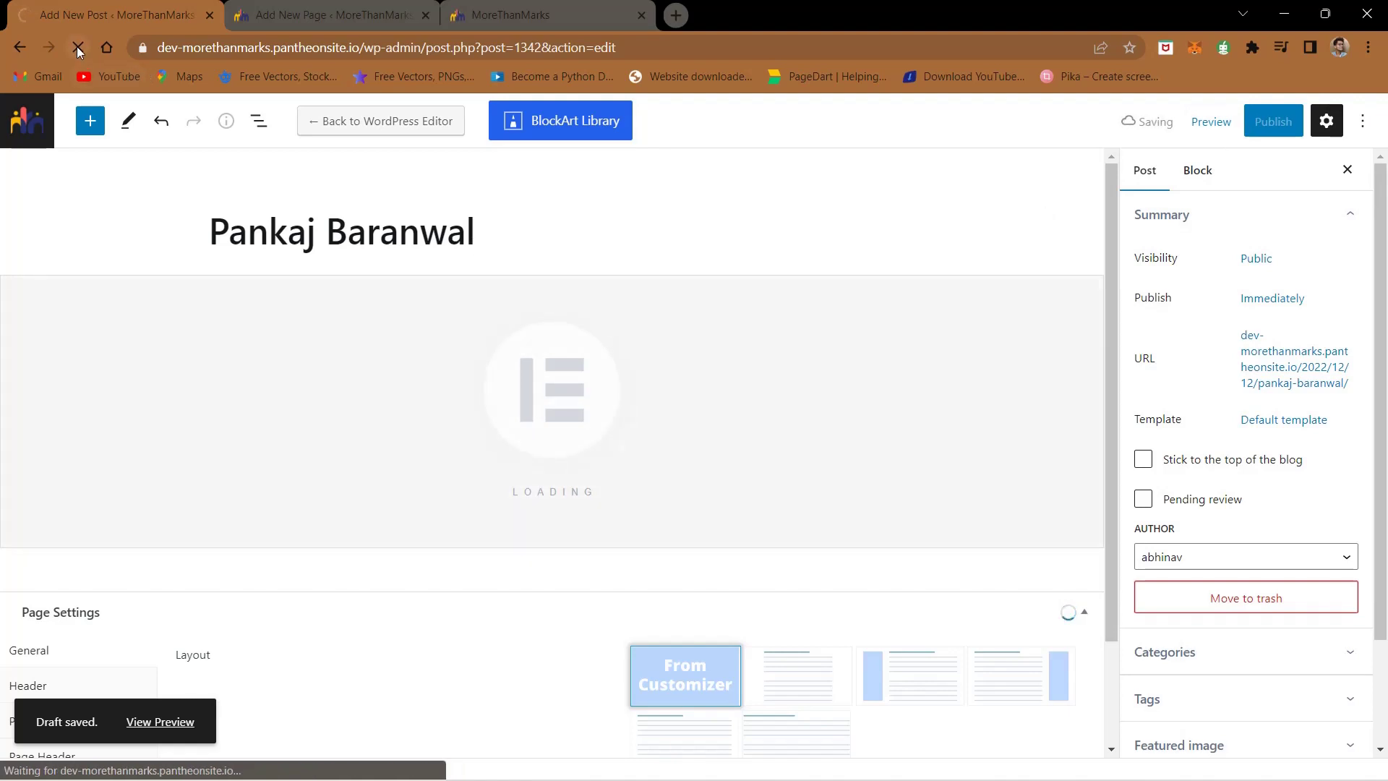
pyautogui.click(1283, 122)
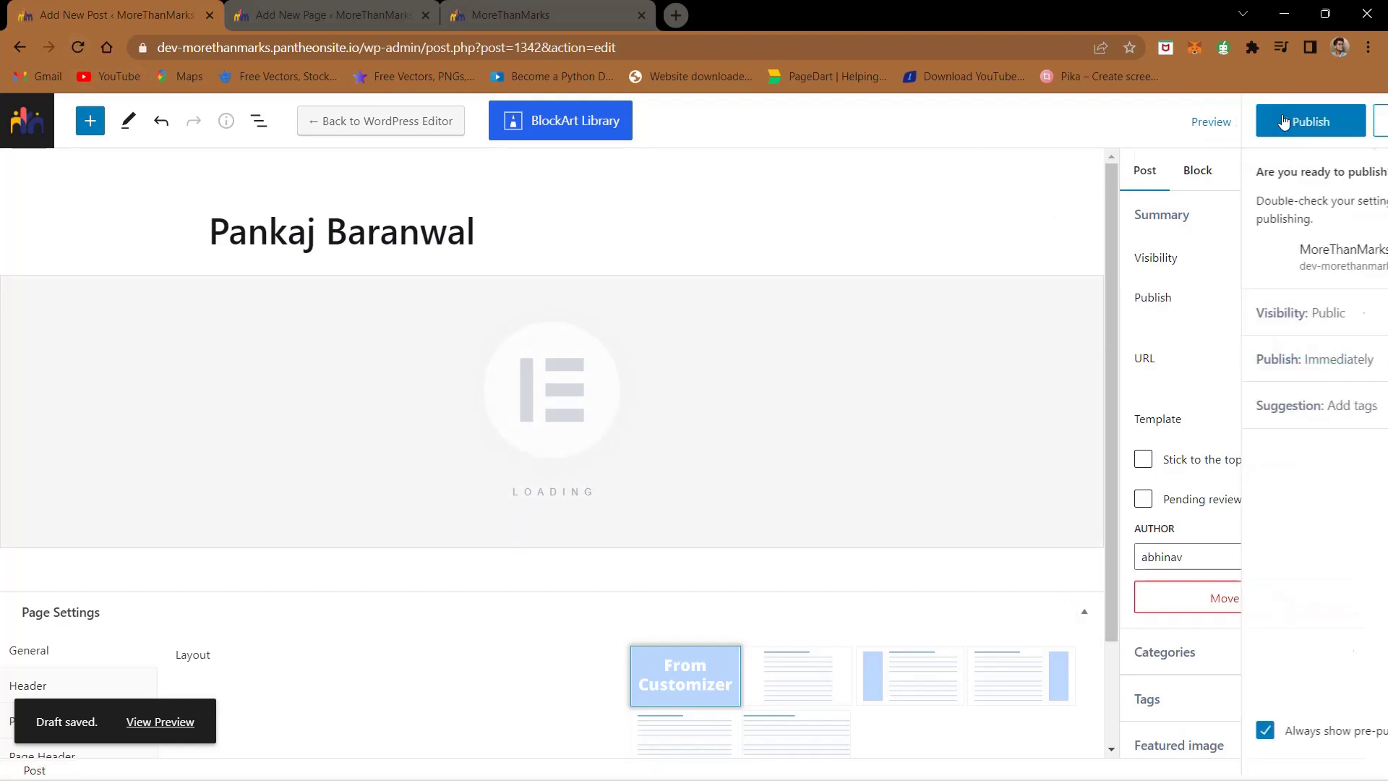
pyautogui.click(1200, 123)
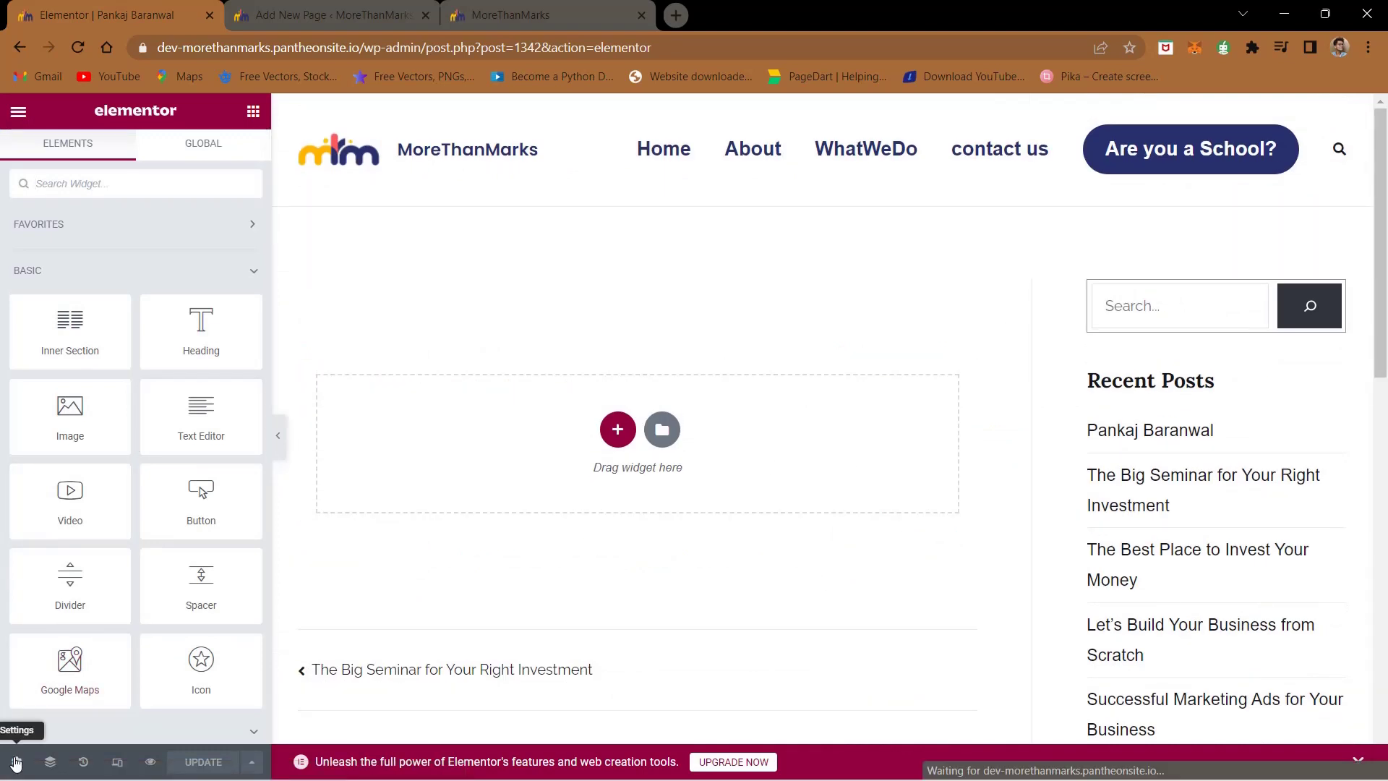
# - Set the post's Page Layout to Elementor Full Width in the settings panel
pyautogui.click(16, 763)
pyautogui.click(179, 655)
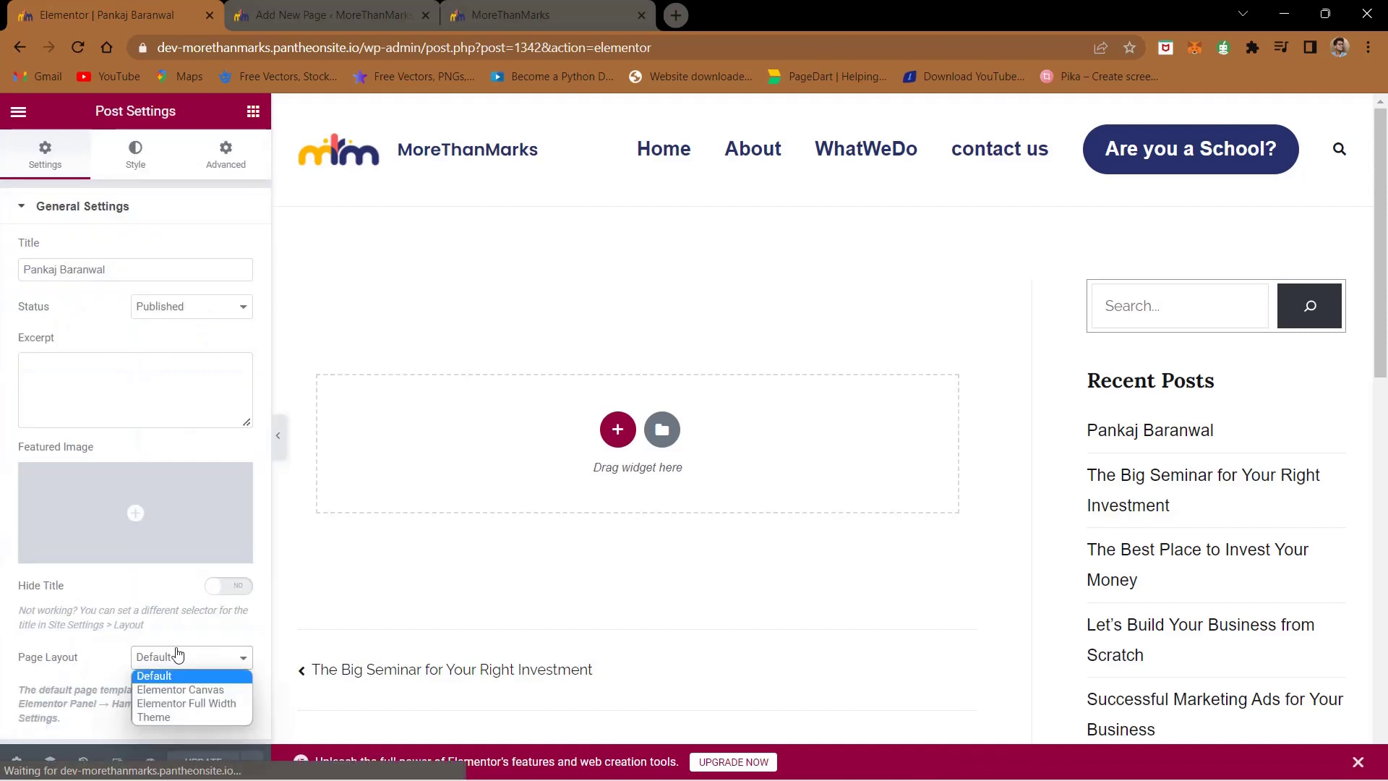
pyautogui.click(178, 655)
pyautogui.click(186, 673)
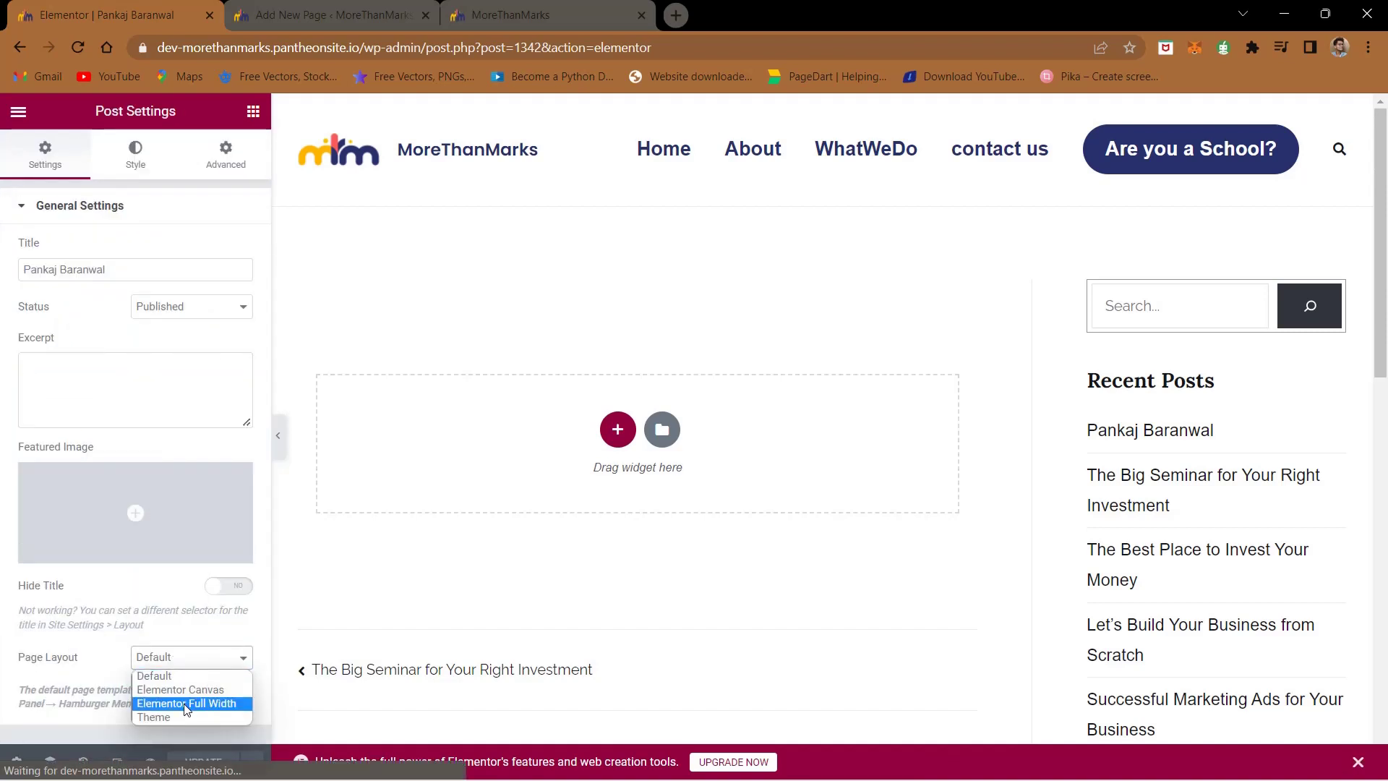
pyautogui.click(180, 701)
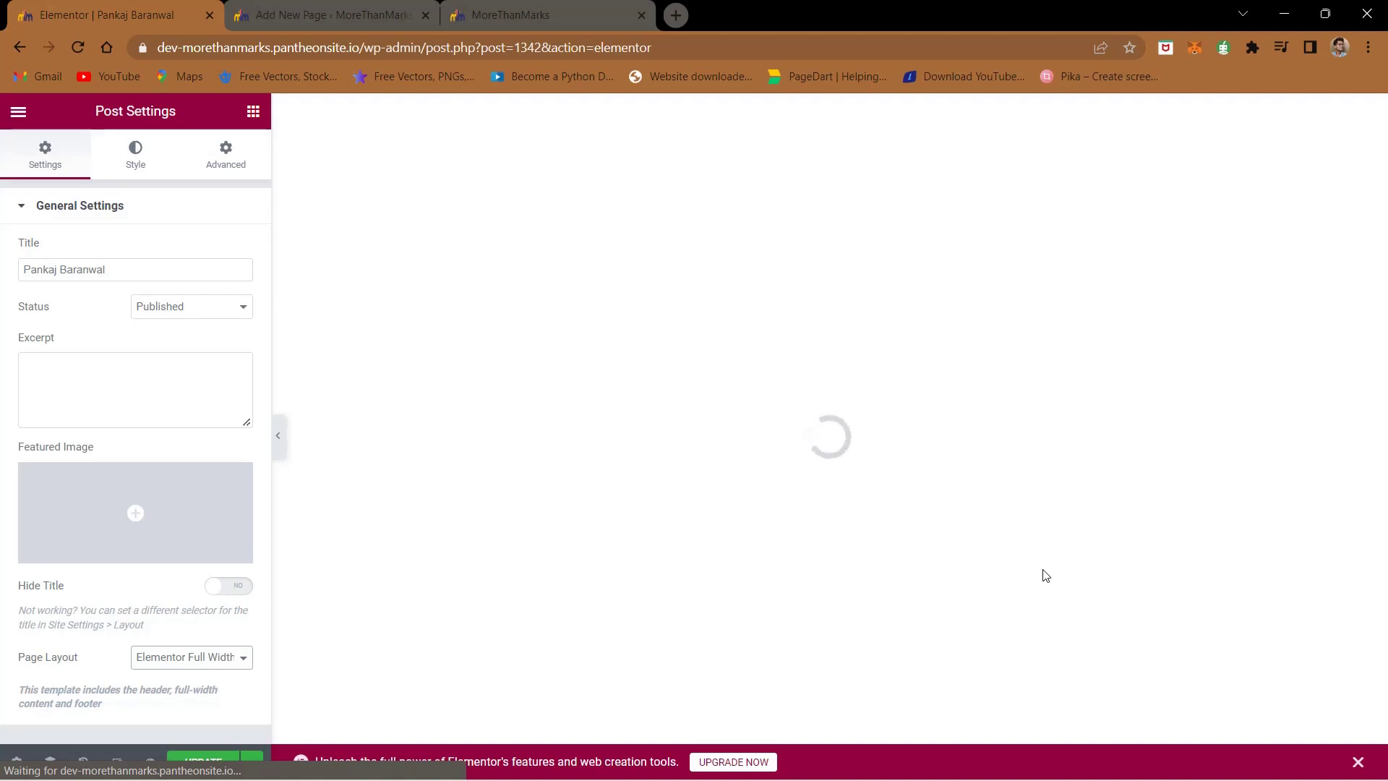
pyautogui.click(1048, 574)
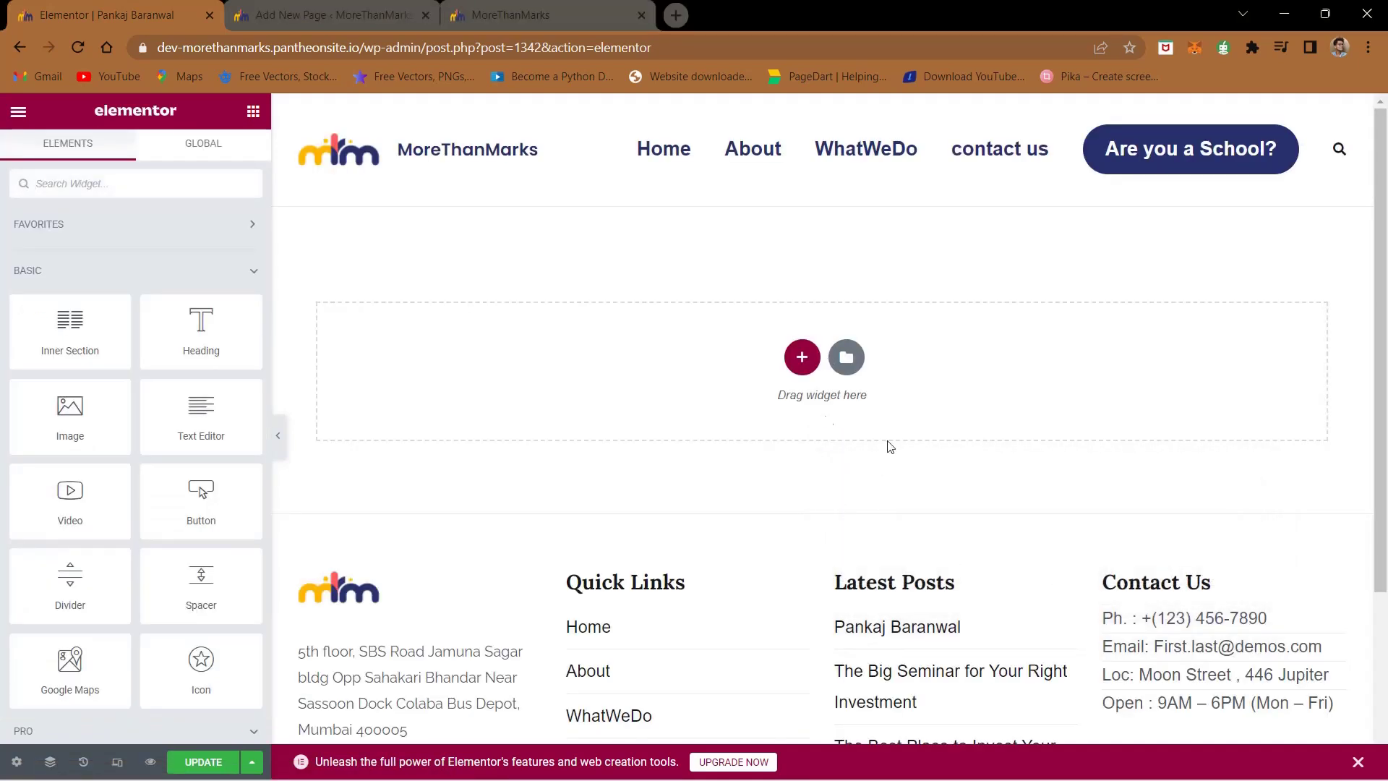
# - Open the Elementor template library, search for 'team', then clear the search
pyautogui.click(845, 362)
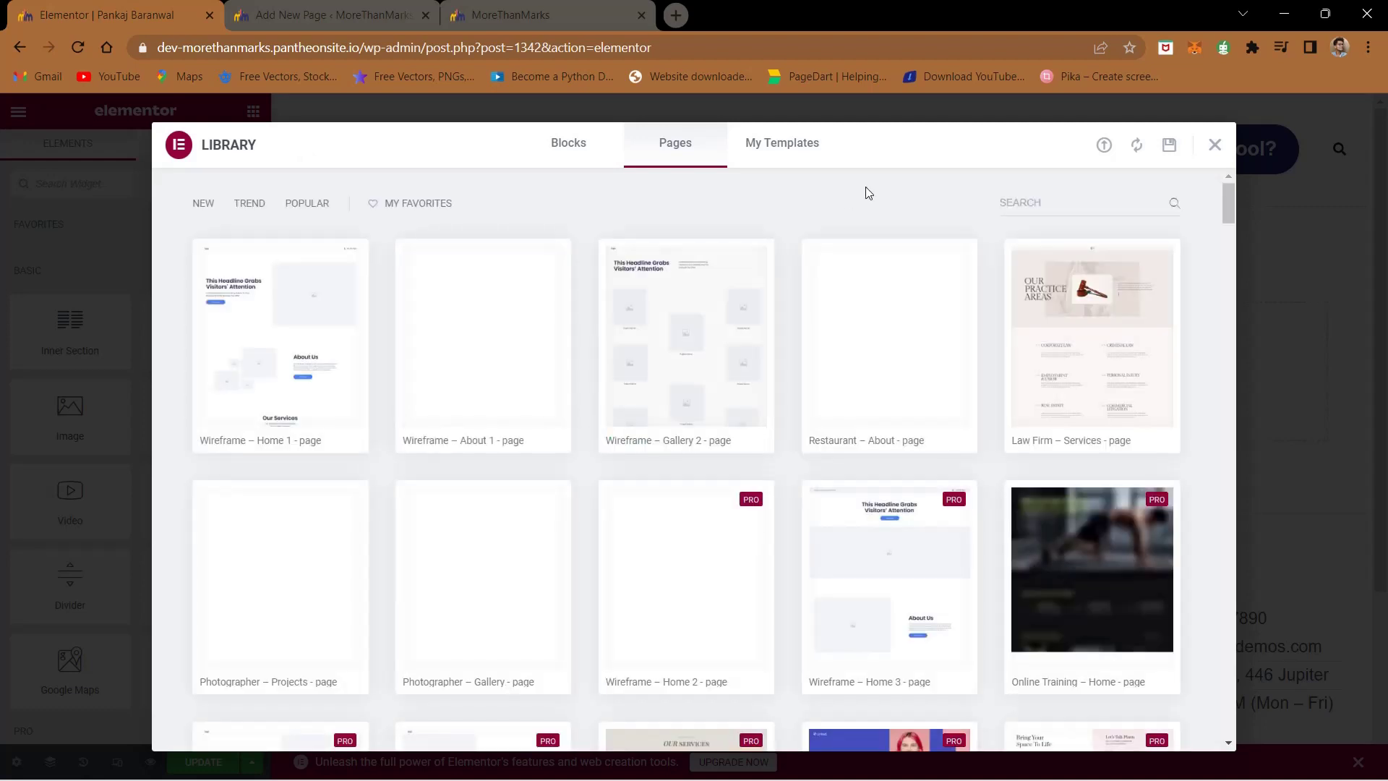
pyautogui.click(1044, 196)
pyautogui.write('team')
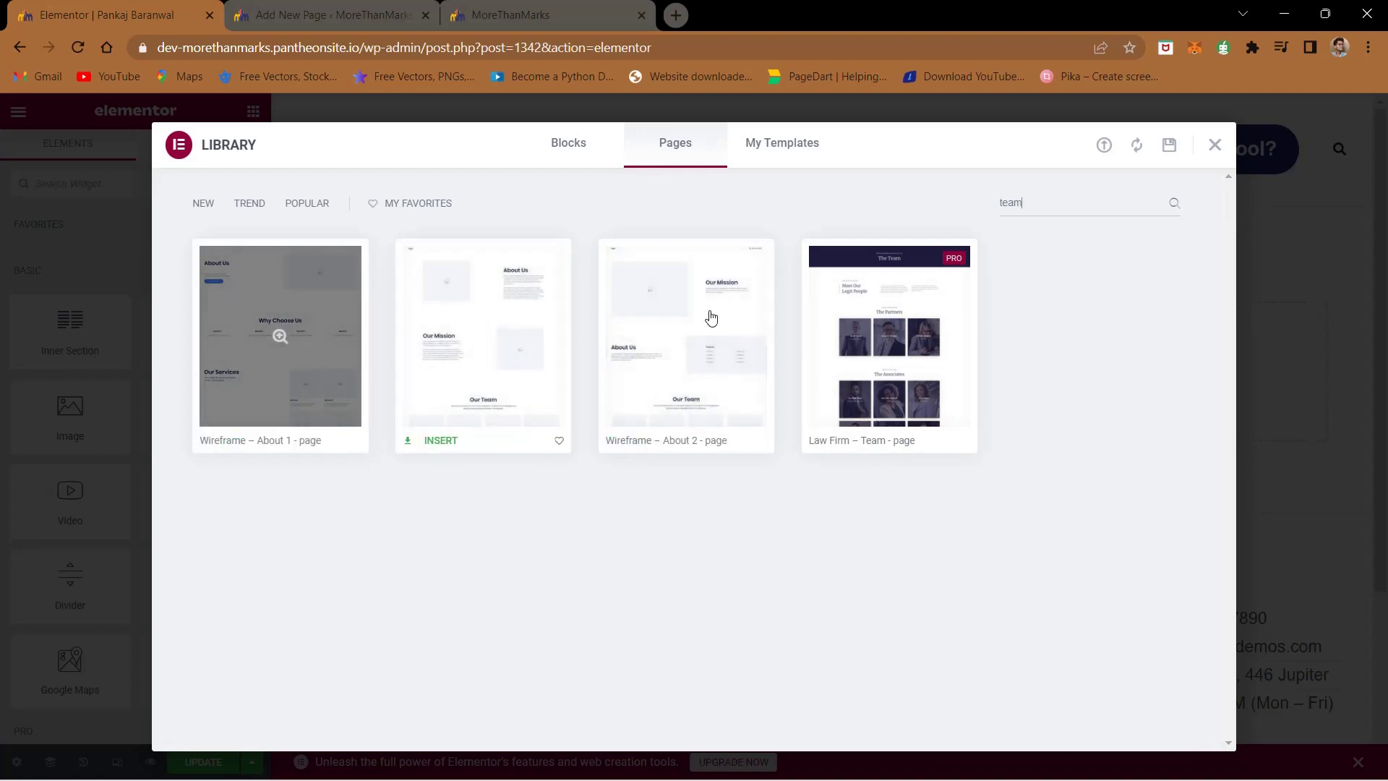
pyautogui.doubleClick(1058, 197)
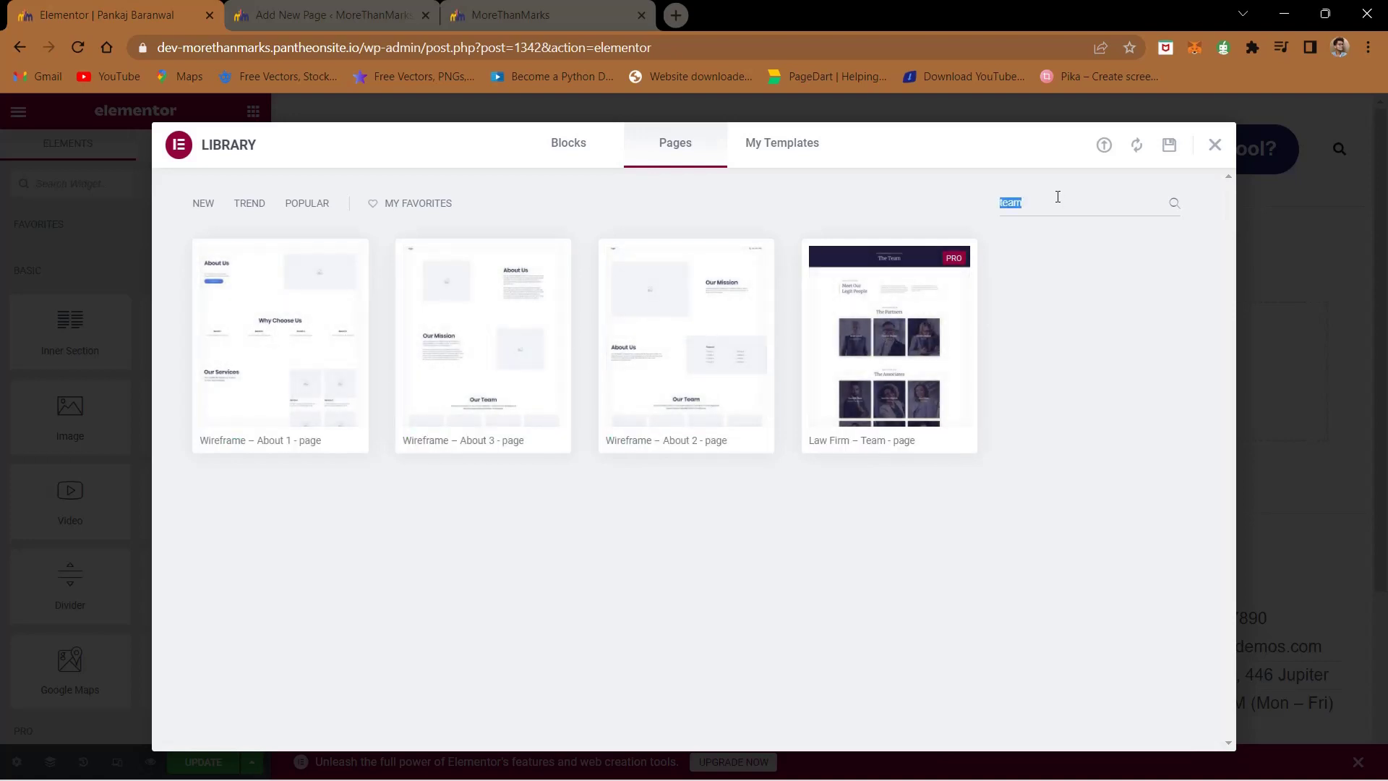
pyautogui.press('BackSpace')
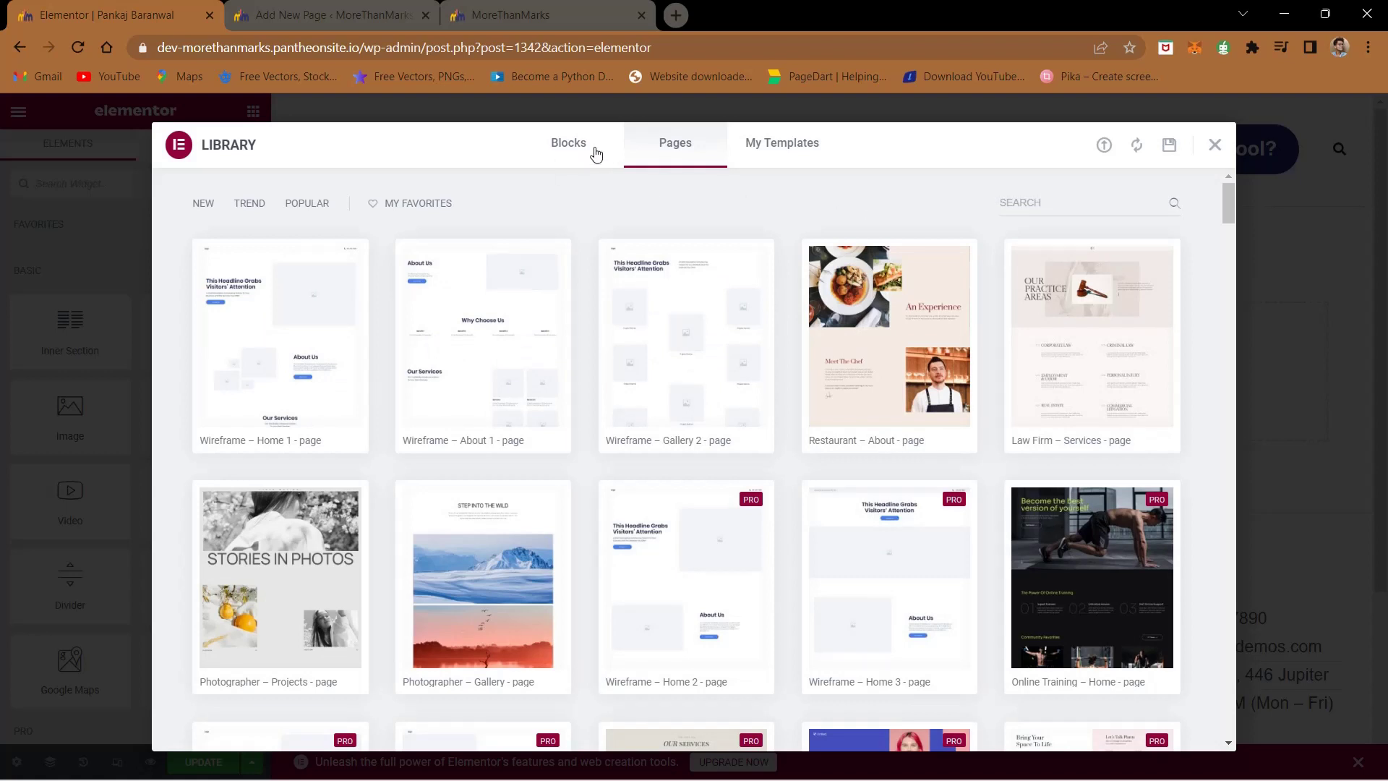
# - Browse the Blocks tab down to the Application block and pick it for insertion
pyautogui.click(569, 148)
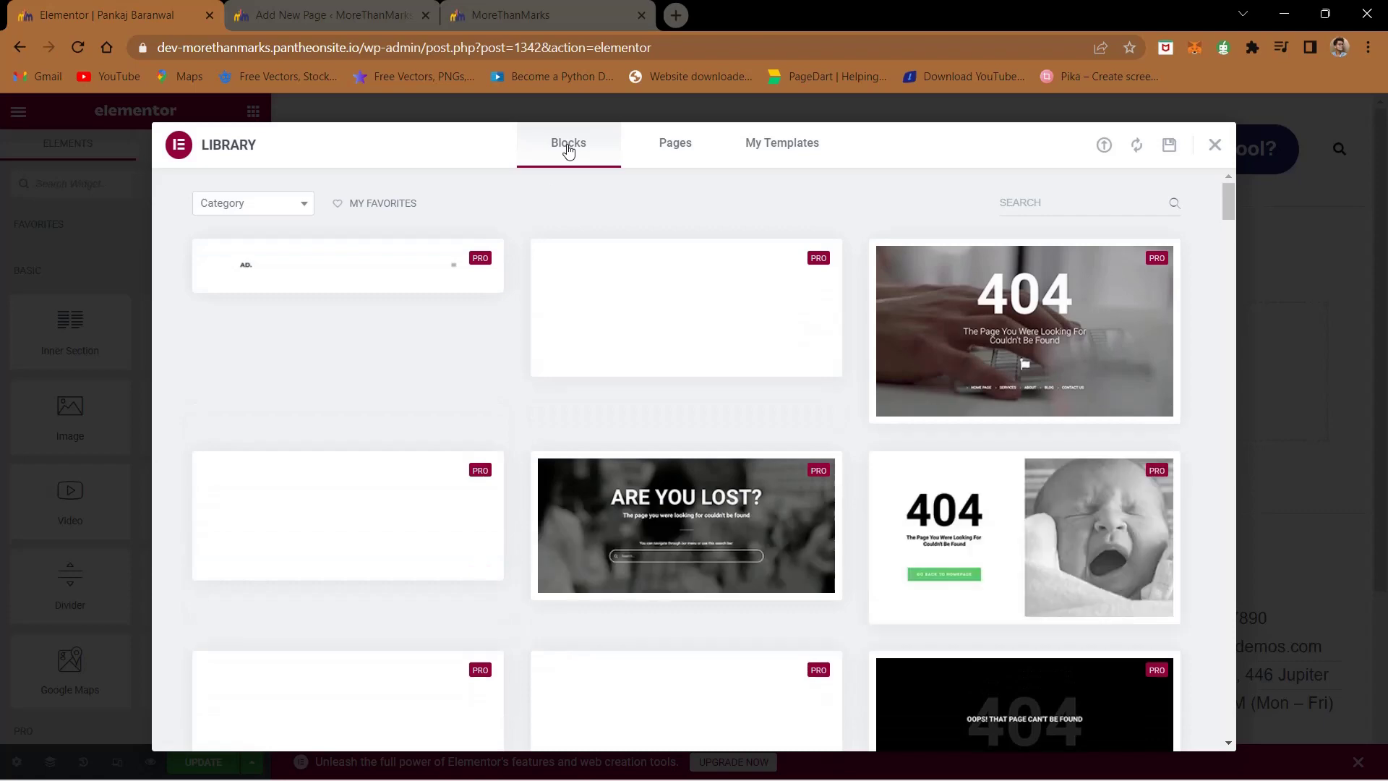
pyautogui.scroll(-6, 516, 245)
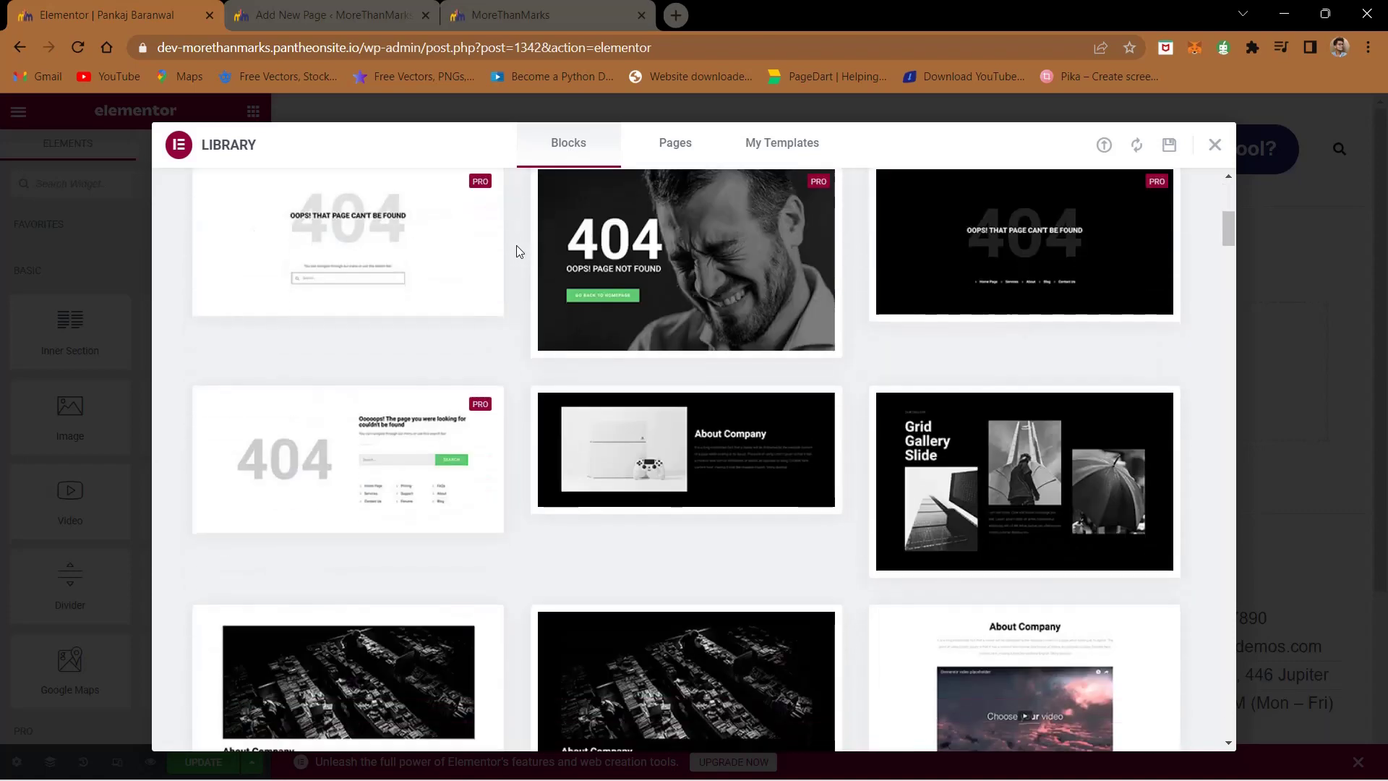
pyautogui.scroll(-4, 517, 245)
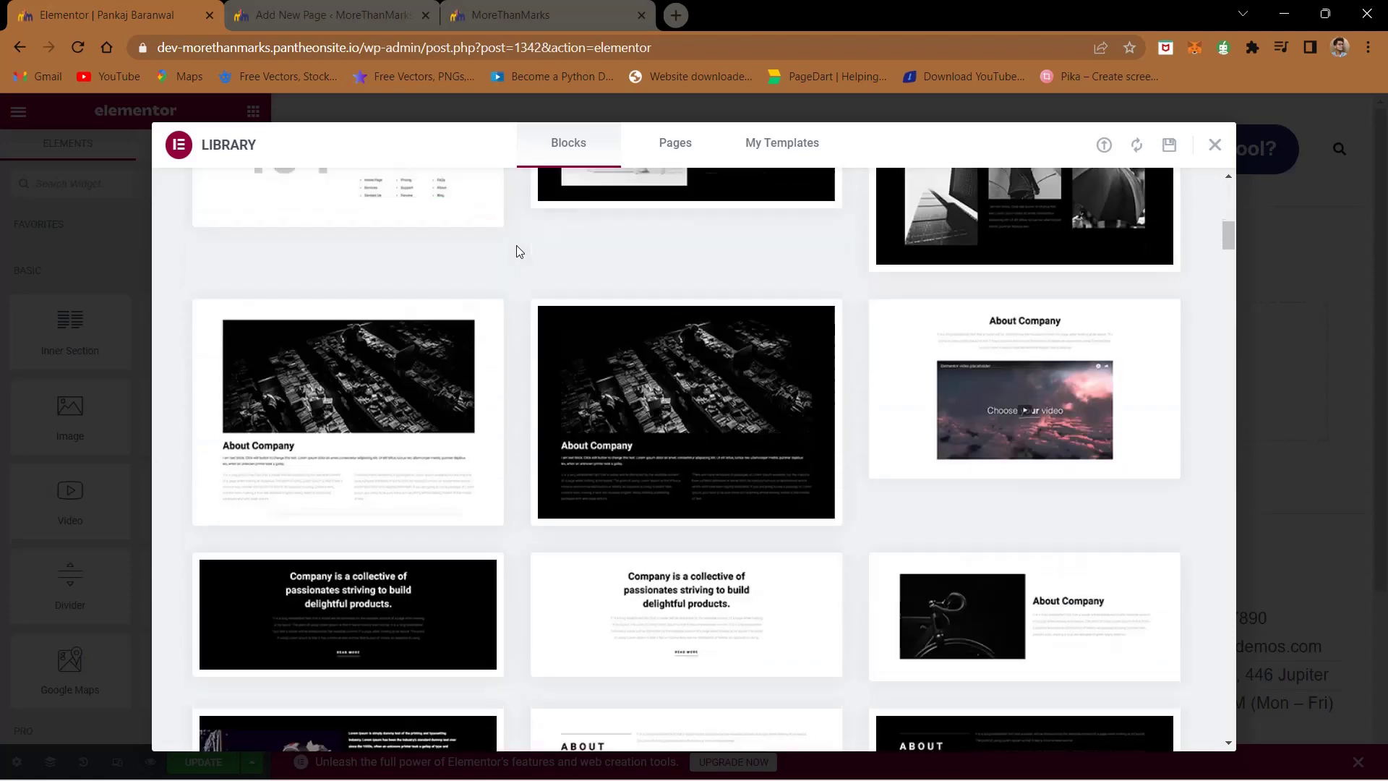
pyautogui.scroll(-15, 516, 245)
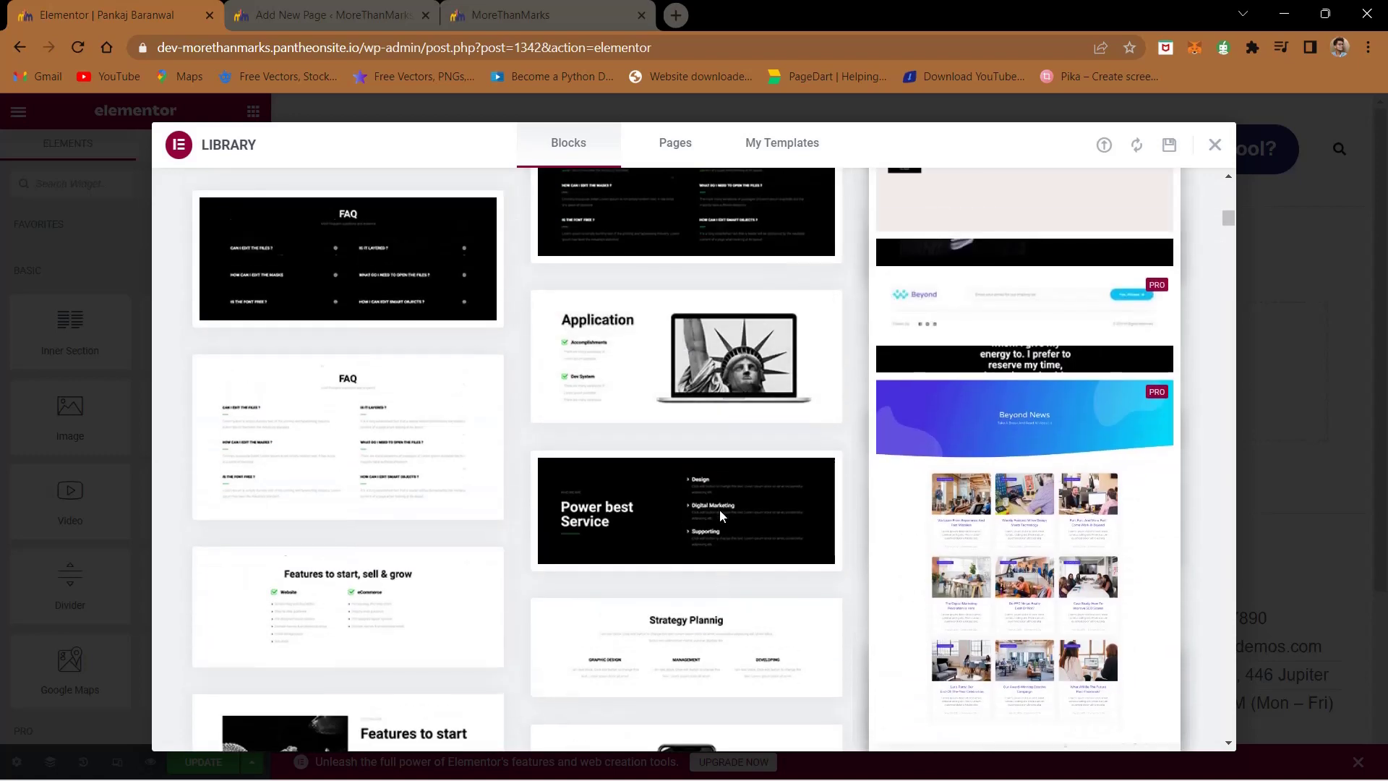
pyautogui.moveTo(581, 406)
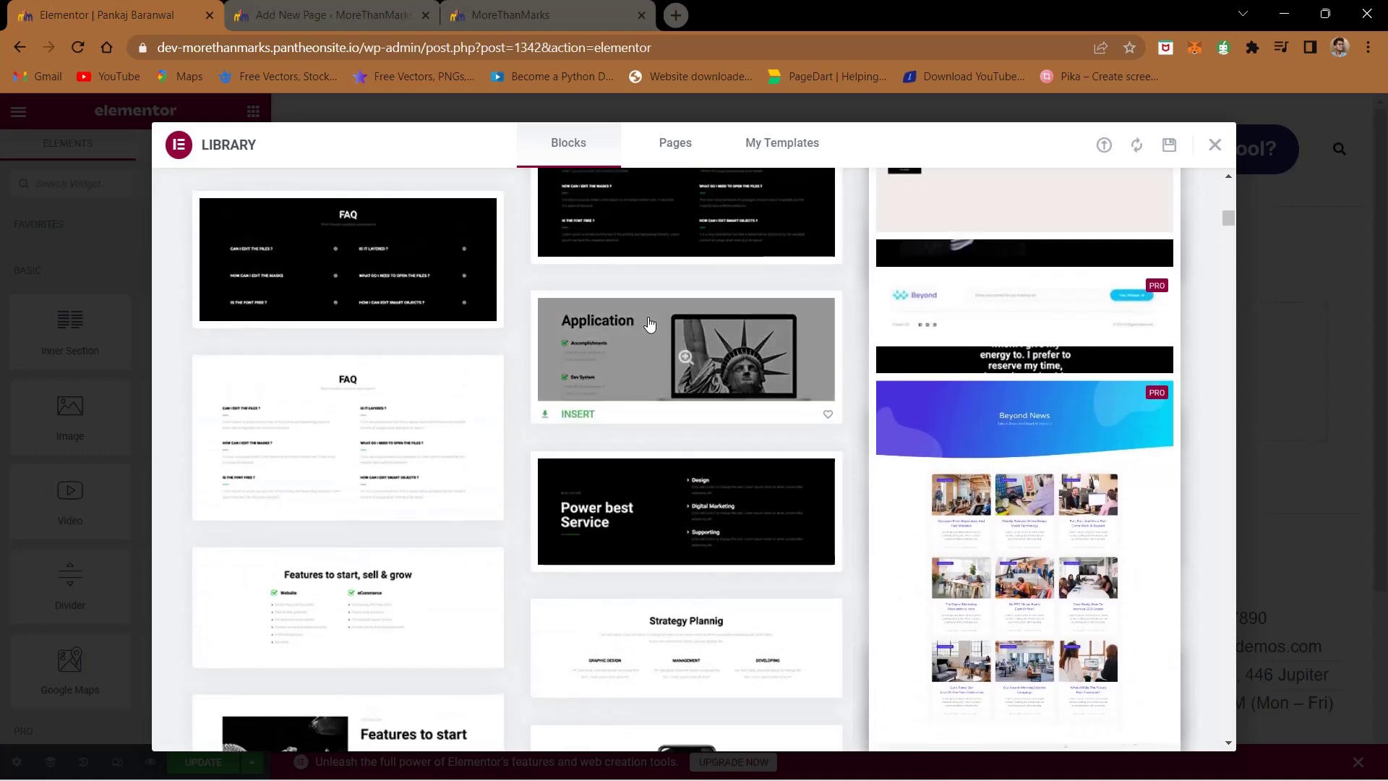
pyautogui.click(569, 410)
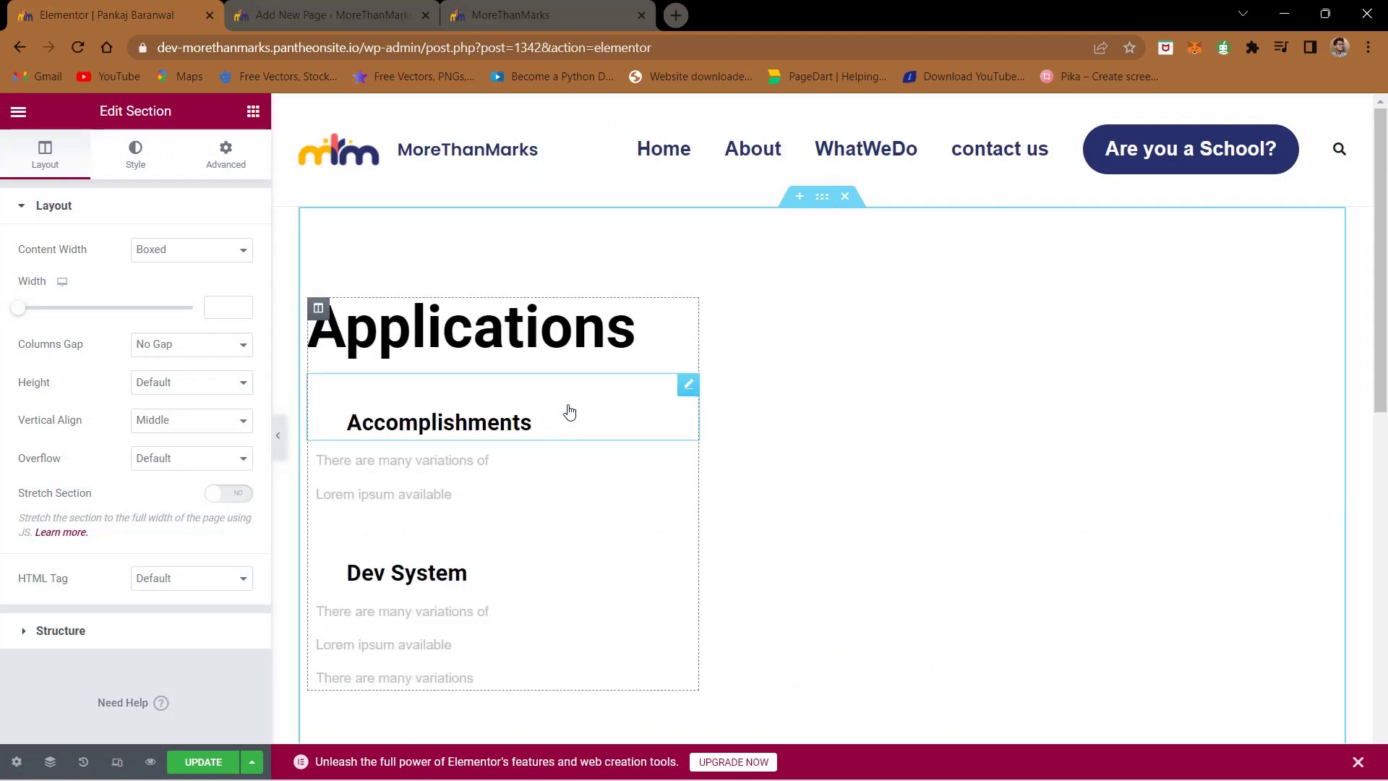
# - Select the block's laptop image and open the Media Library to replace it
pyautogui.click(791, 416)
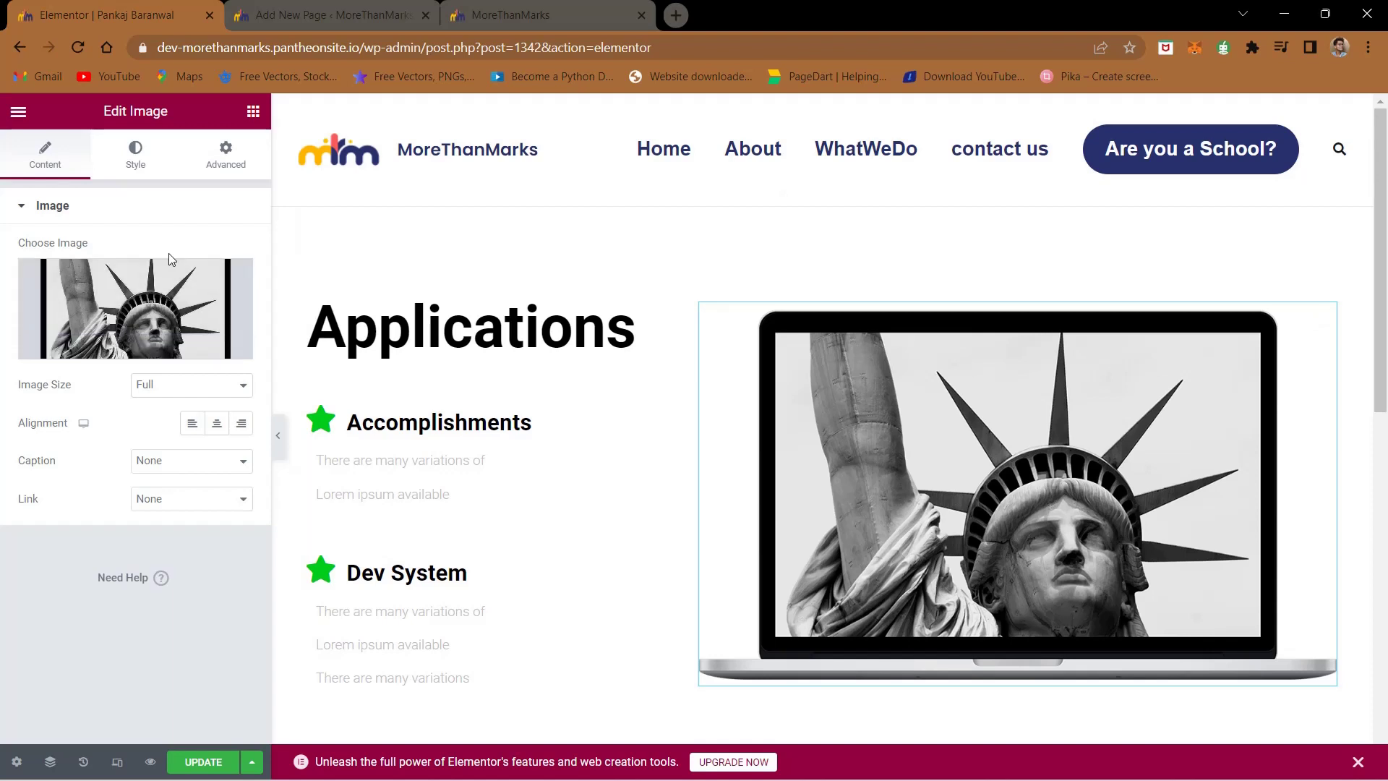
pyautogui.click(159, 294)
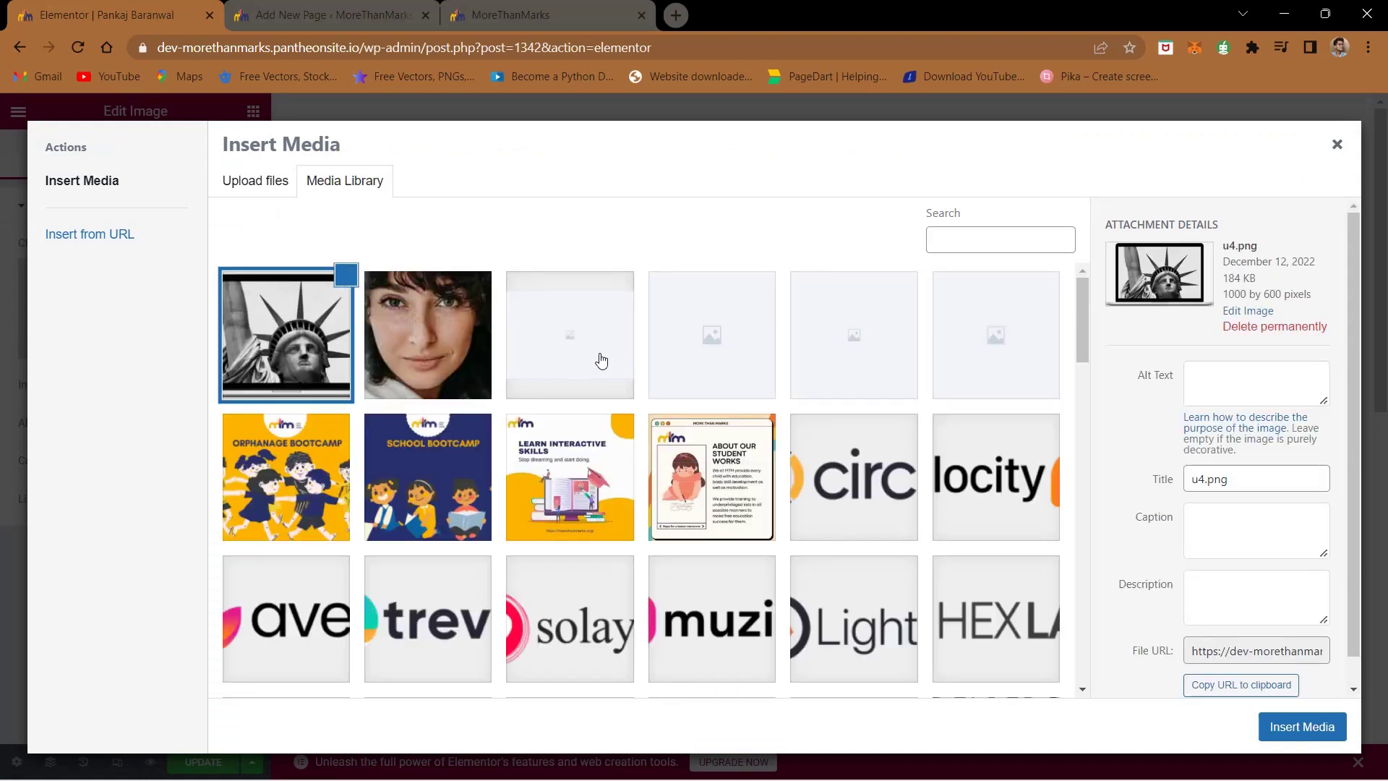
# - Browse from Desktop through Internship Folder and Photos for website to the photos of Team folder
pyautogui.click(277, 179)
pyautogui.click(786, 434)
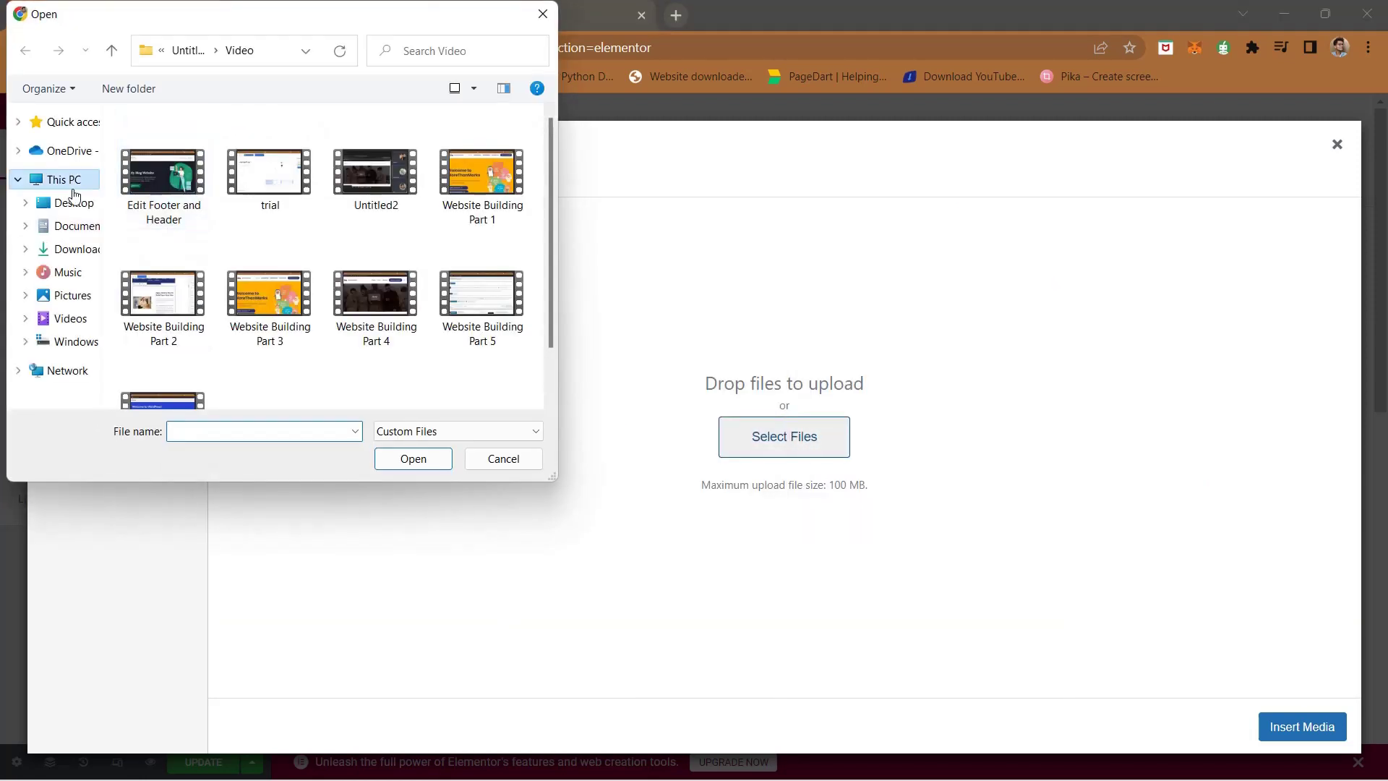
pyautogui.click(72, 202)
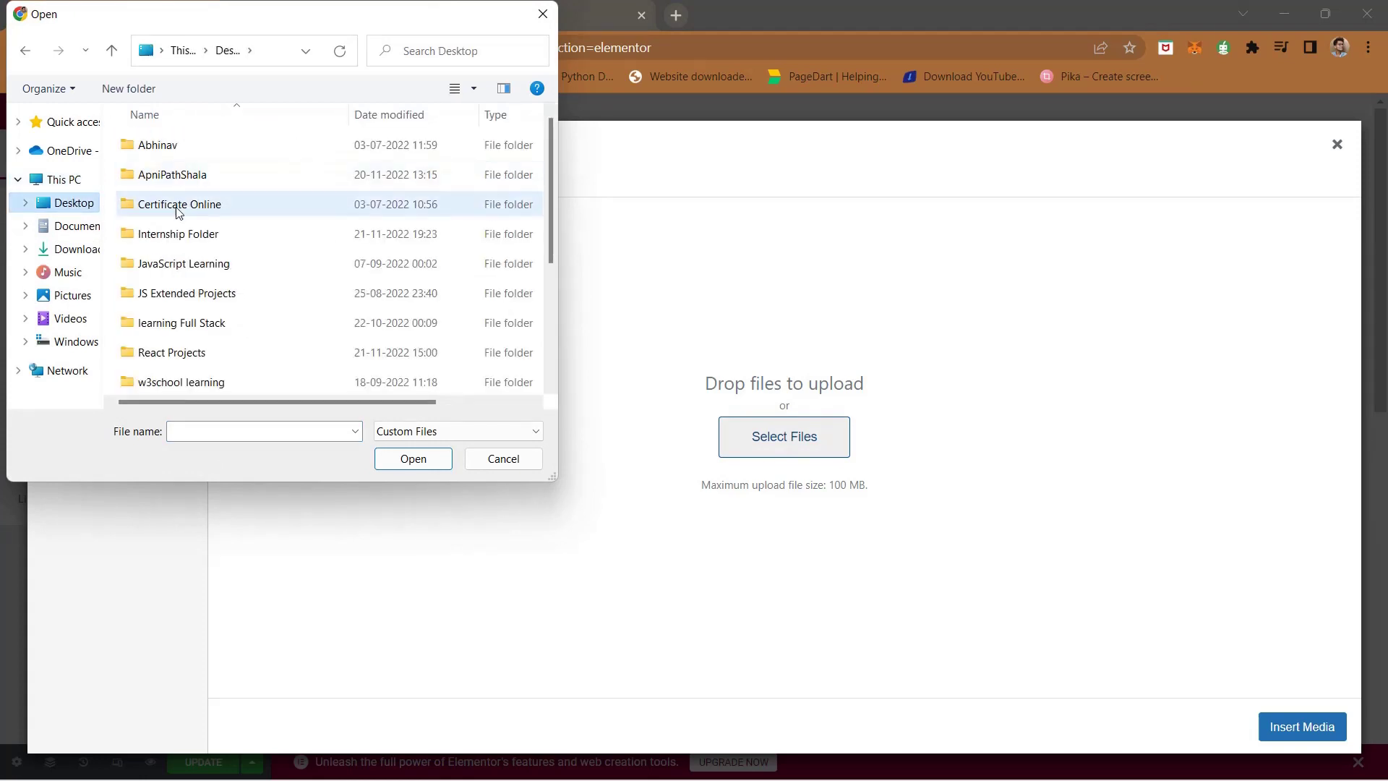
pyautogui.doubleClick(177, 233)
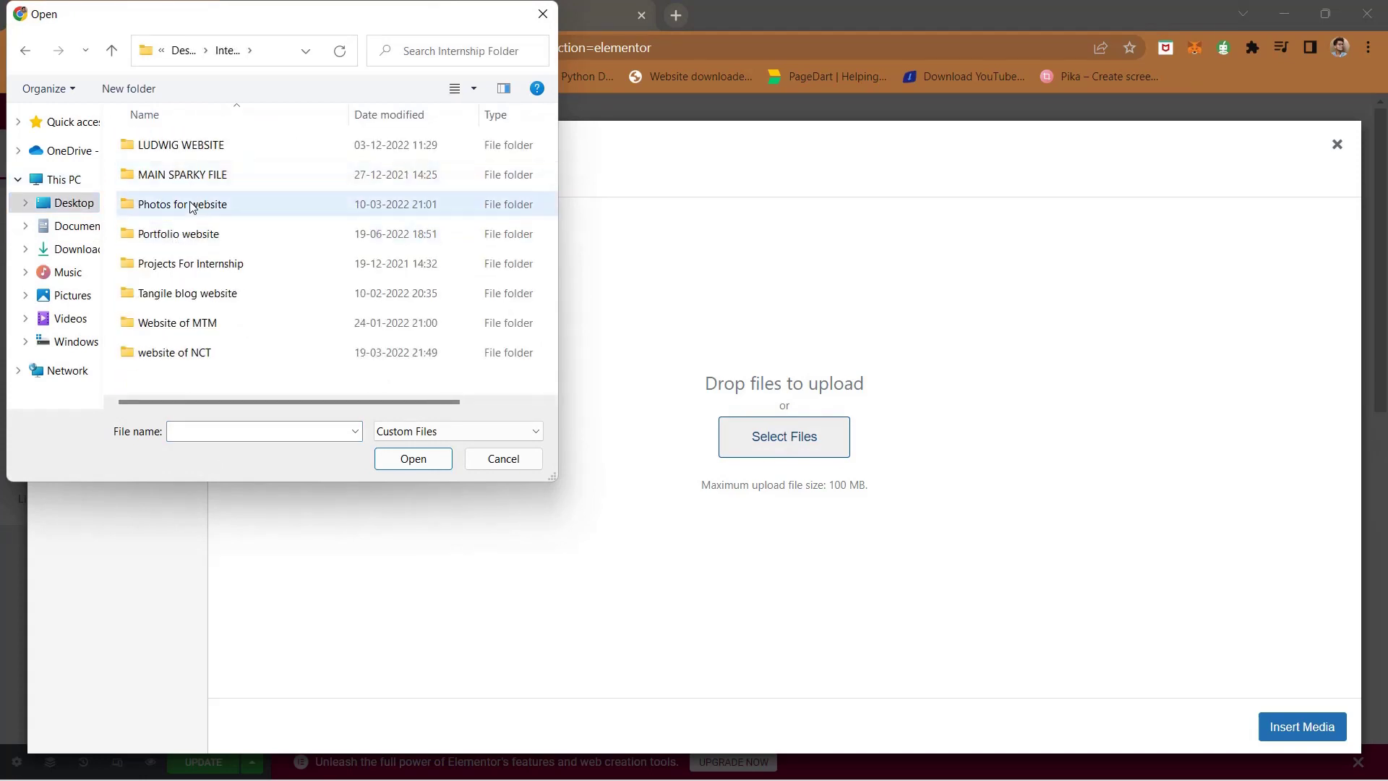
pyautogui.doubleClick(191, 205)
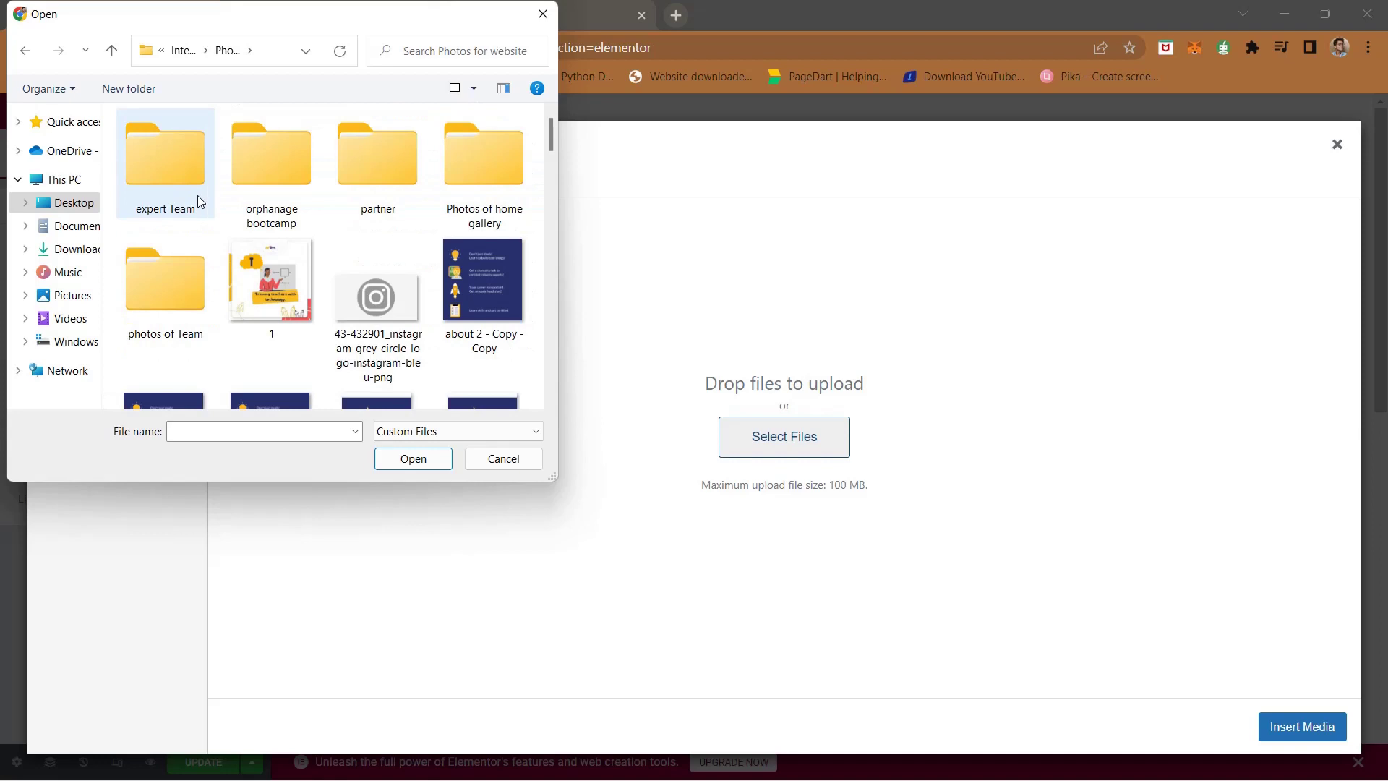
pyautogui.doubleClick(198, 196)
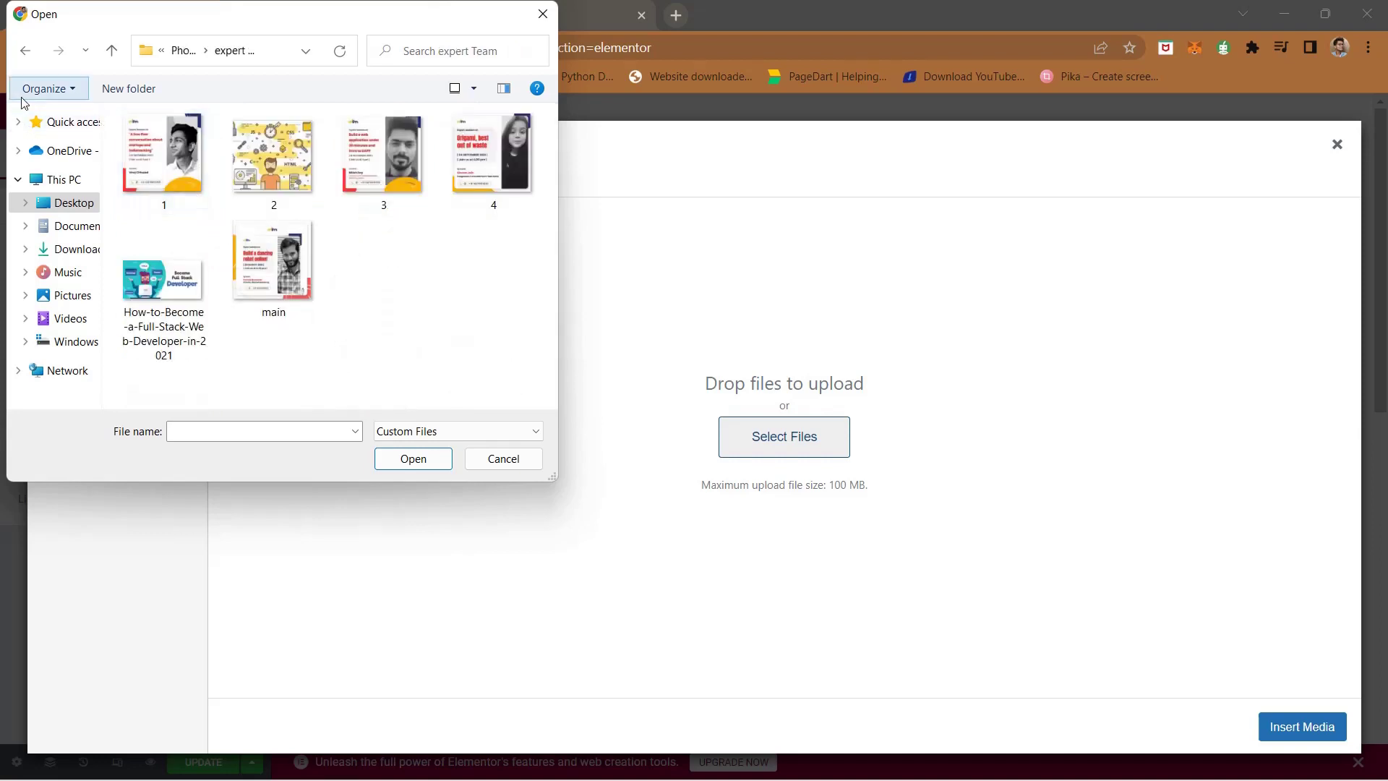
pyautogui.click(25, 50)
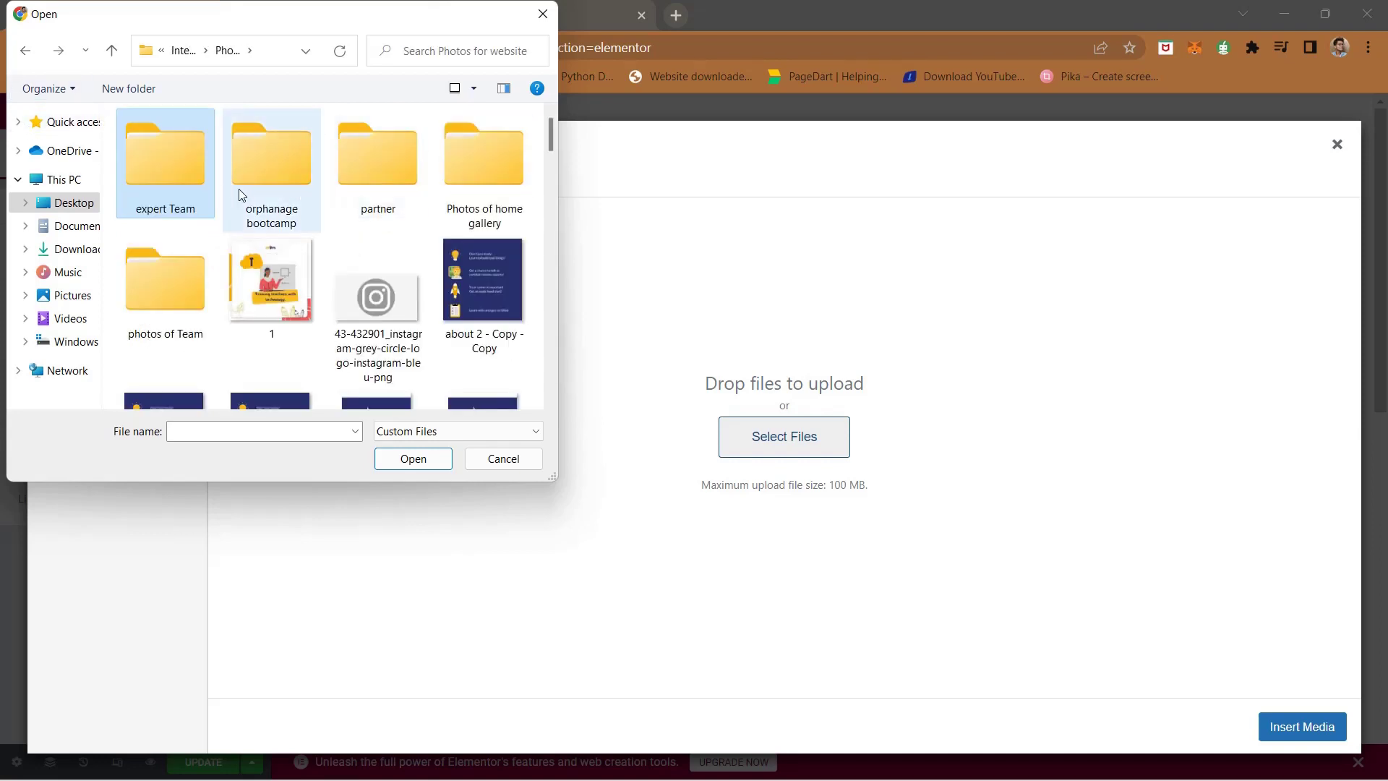
pyautogui.doubleClick(185, 309)
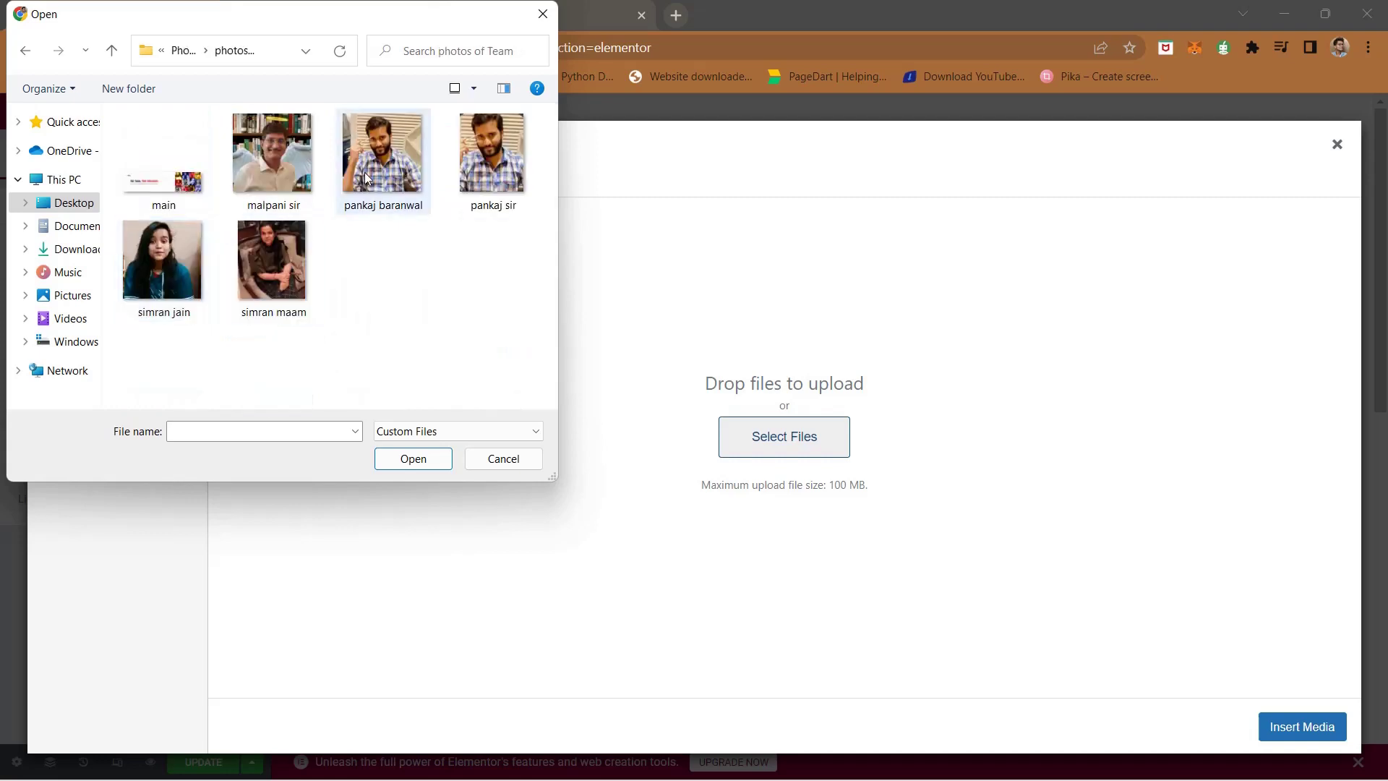
# - Upload four team photos and insert the bookshelf portrait as the image
pyautogui.click(366, 179)
pyautogui.keyDown('shift'); pyautogui.click(171, 259); pyautogui.keyUp('shift')
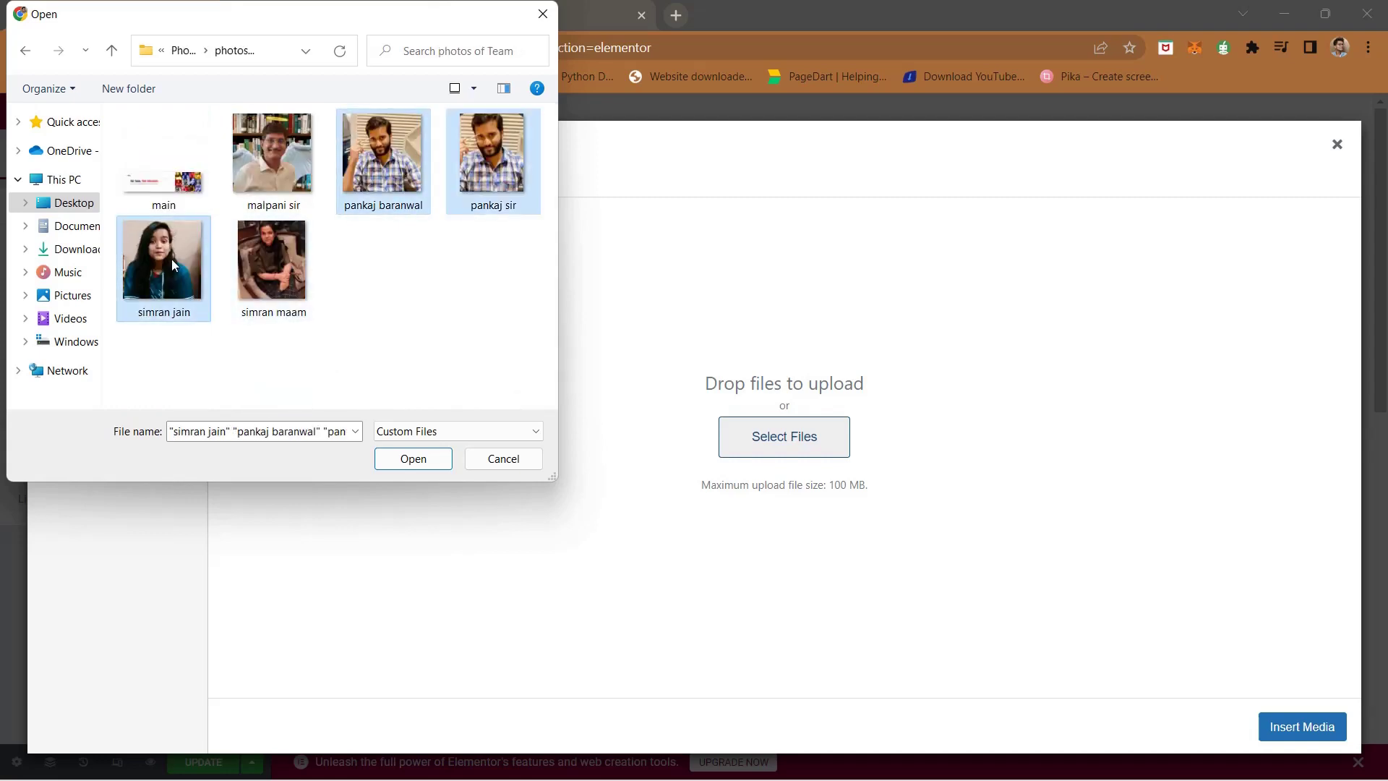
pyautogui.keyDown('ctrl'); pyautogui.click(289, 184); pyautogui.keyUp('ctrl')
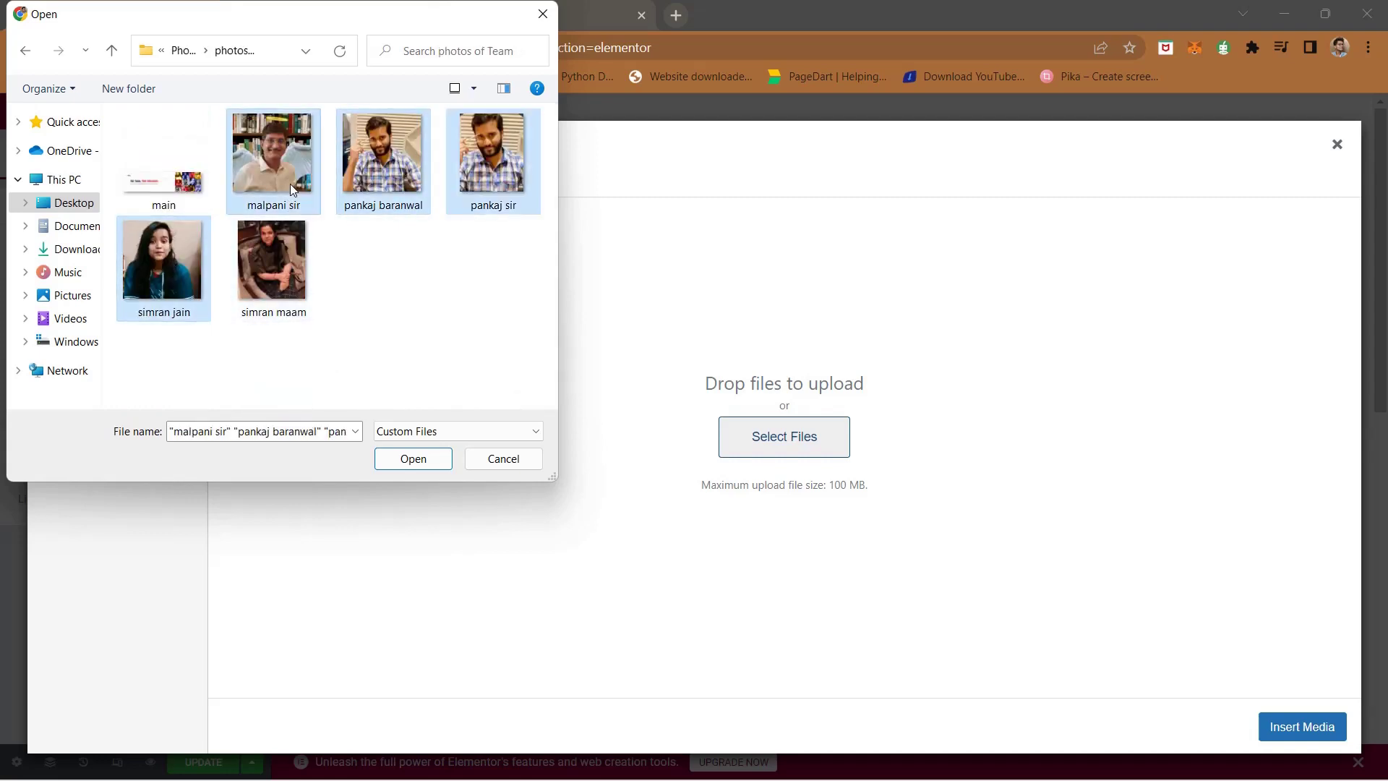
pyautogui.click(398, 459)
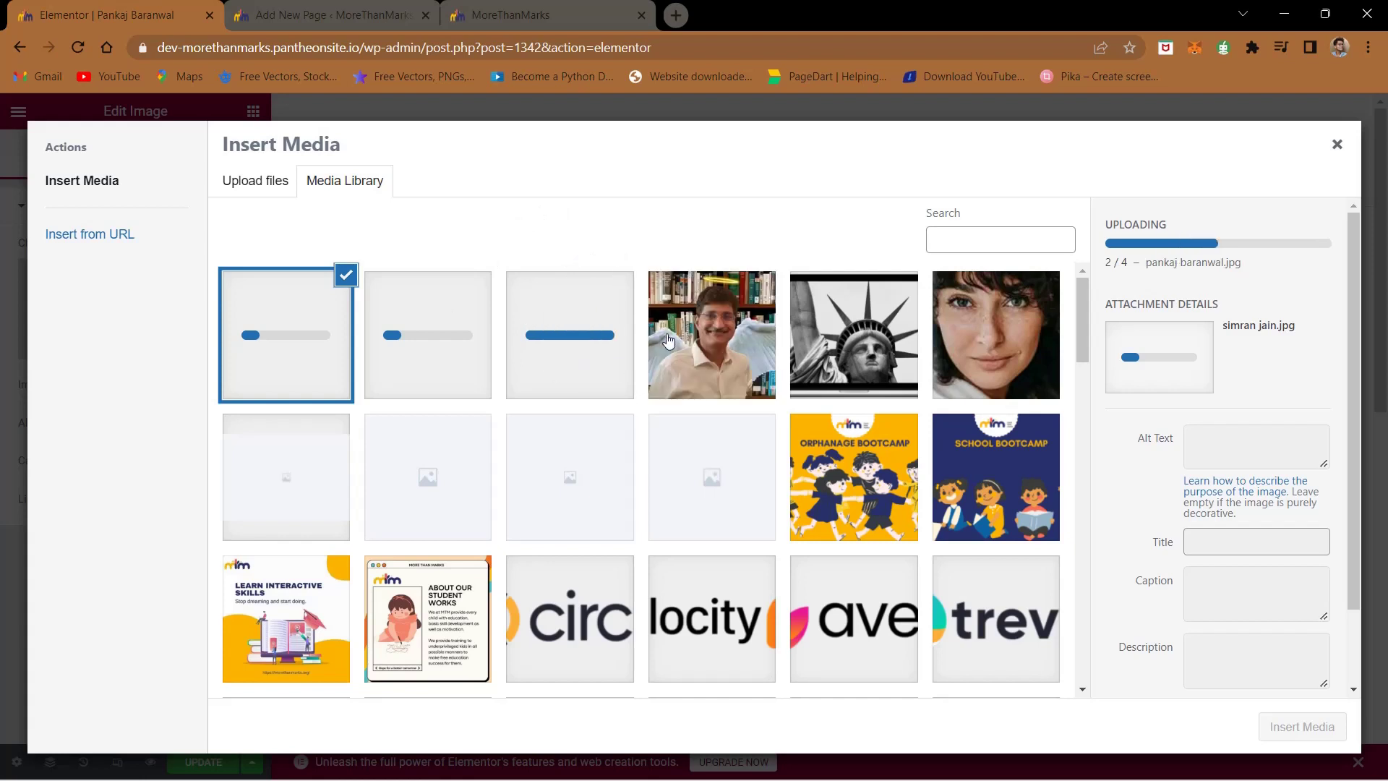
pyautogui.click(668, 342)
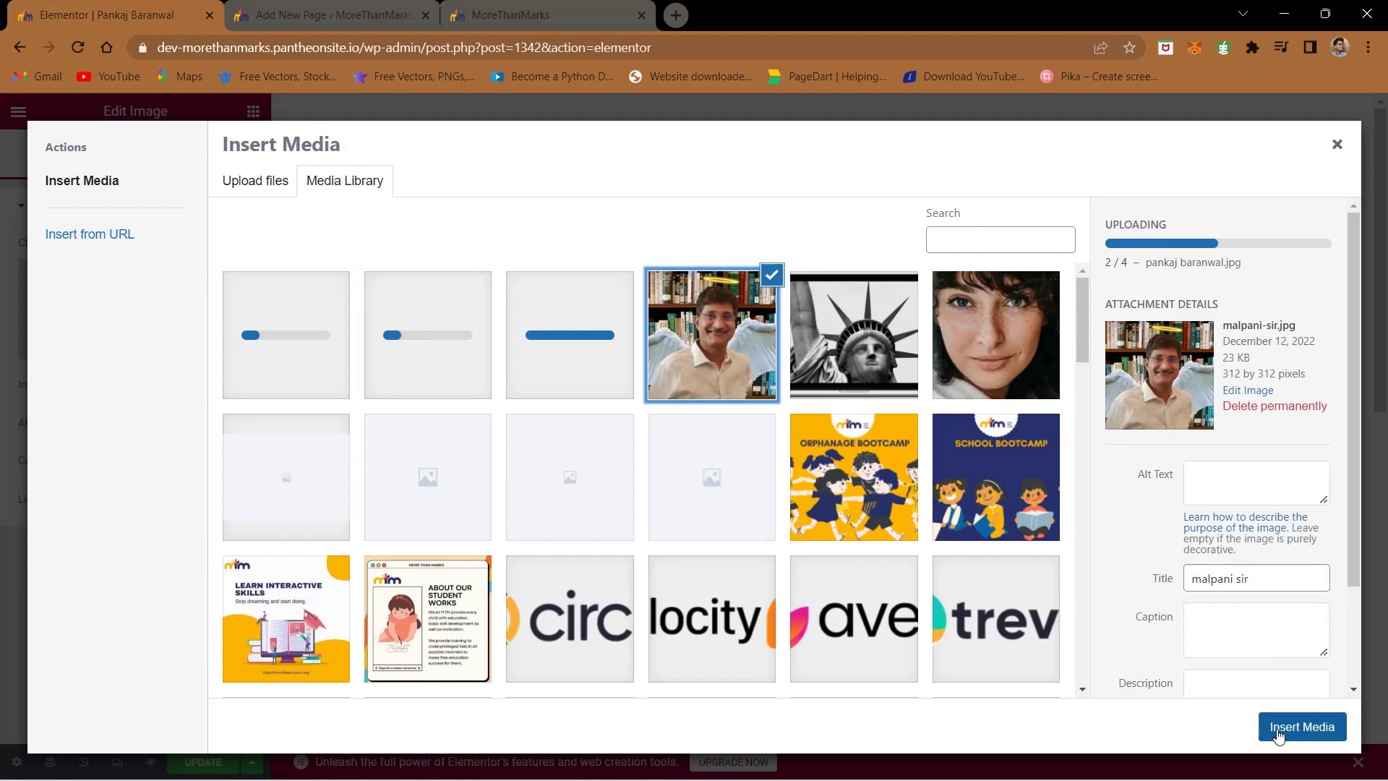
pyautogui.click(1276, 730)
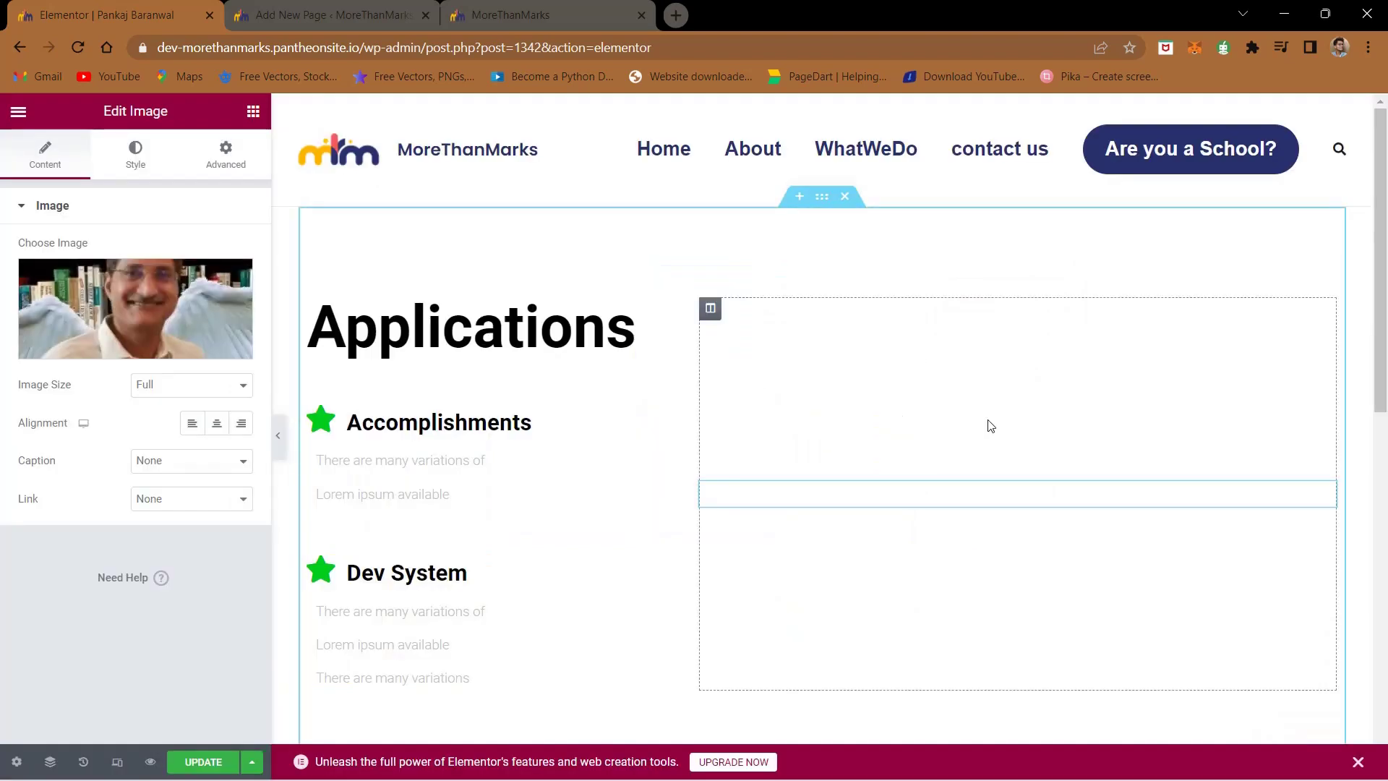
# - Retype the Applications heading as the team member's name and save the post with Update
pyautogui.doubleClick(404, 361)
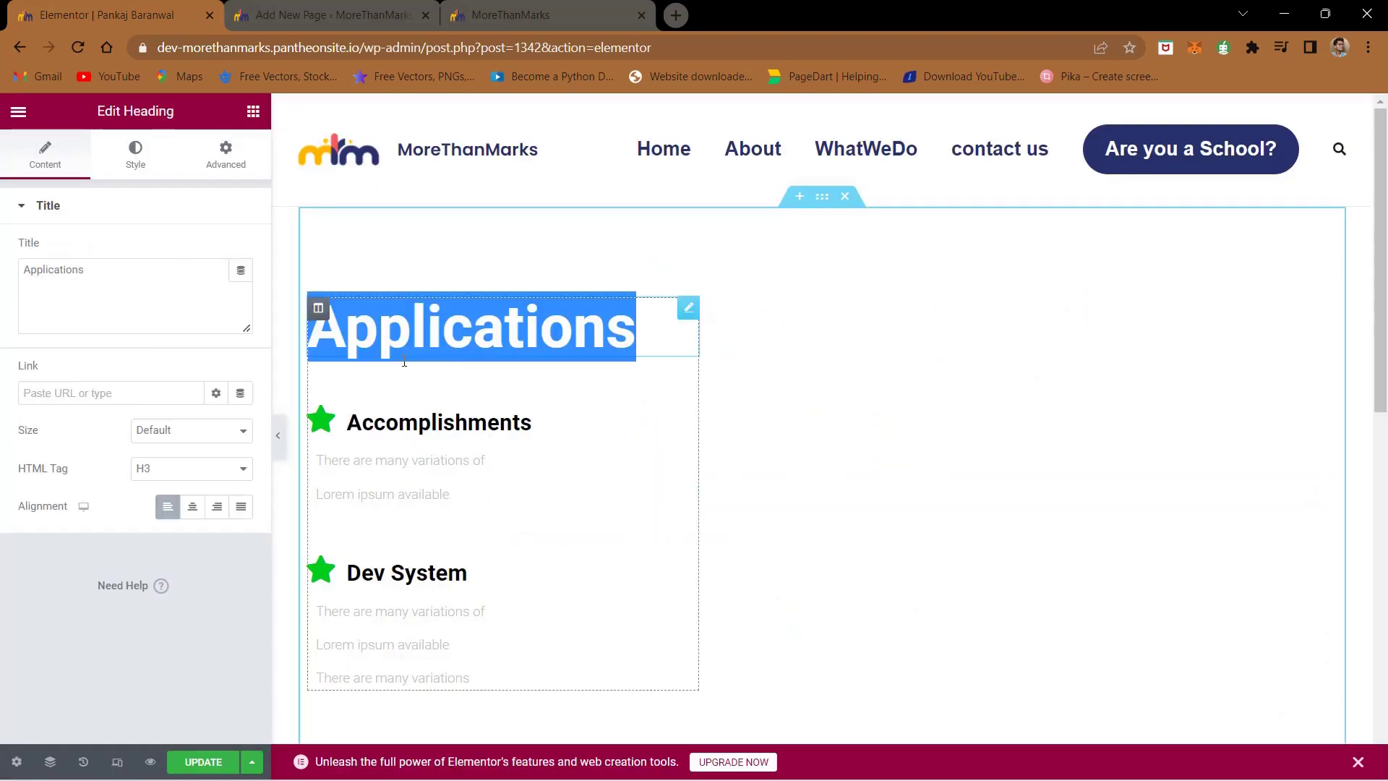
pyautogui.write('Mal')
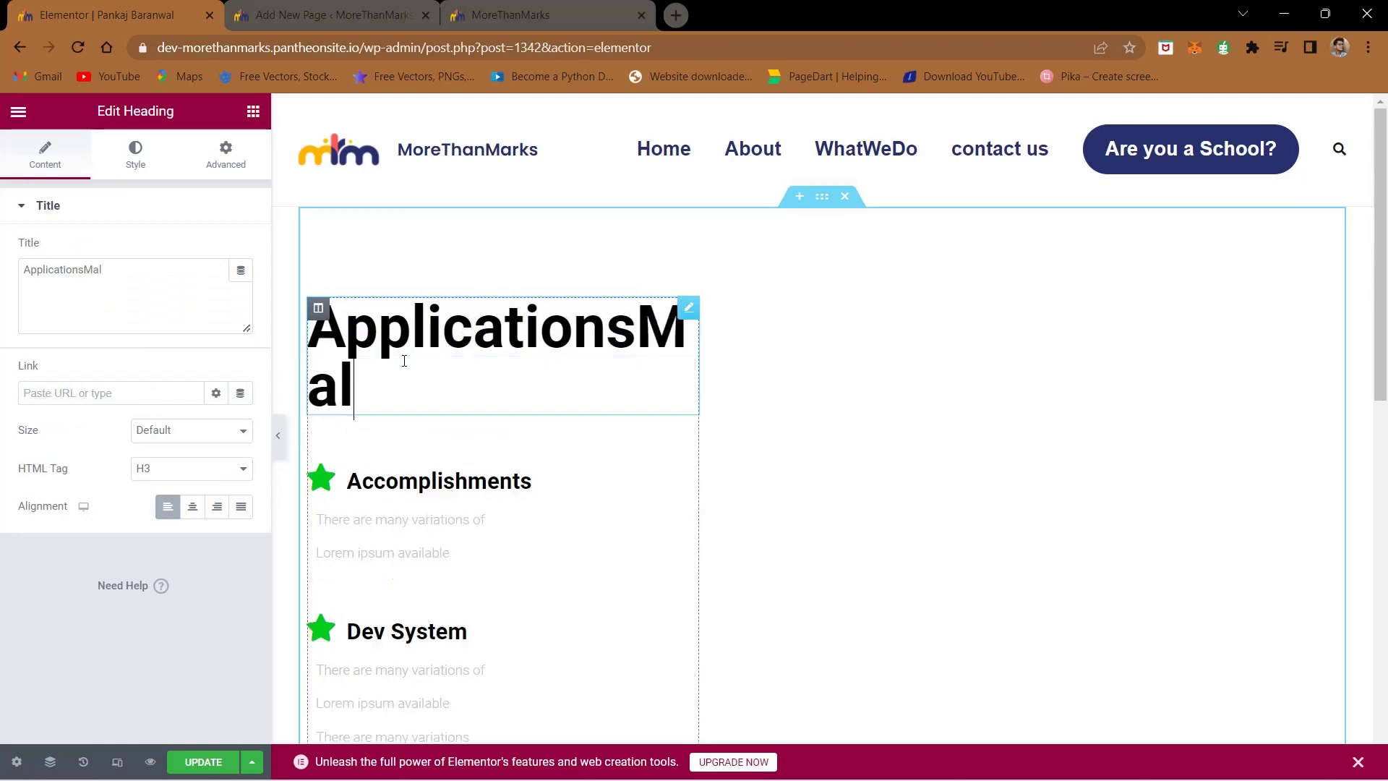
pyautogui.press('BackSpace')
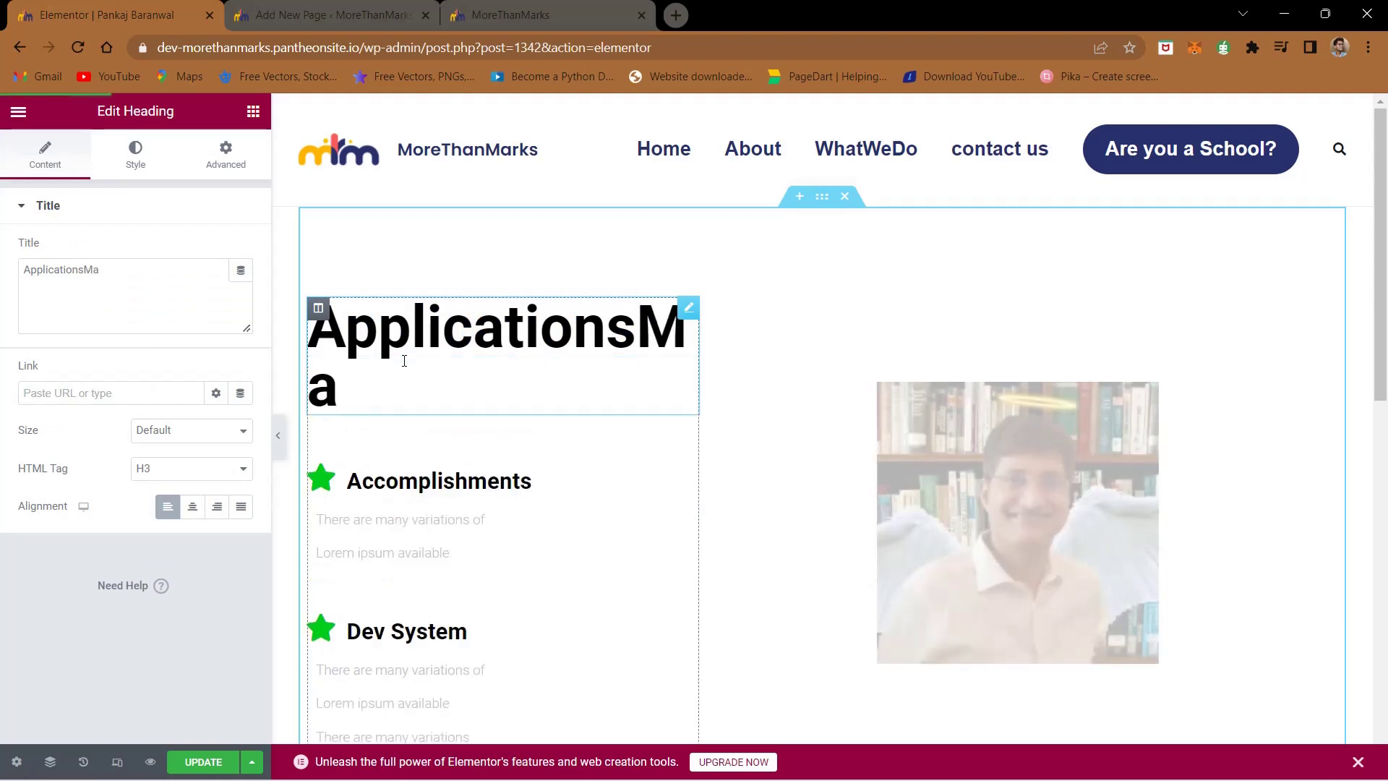
pyautogui.write('Mal')
pyautogui.hotkey('ctrl', 'a')
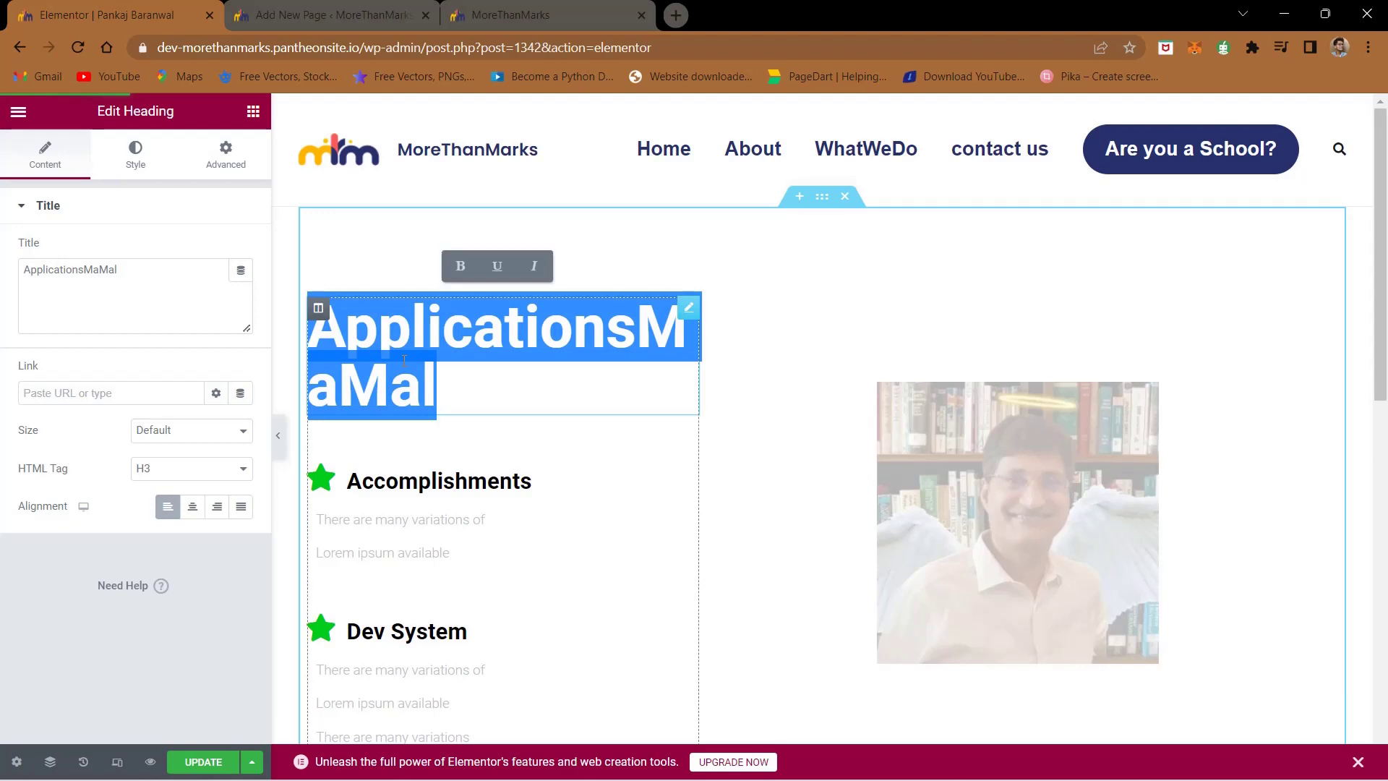
pyautogui.write('Malpani Sir')
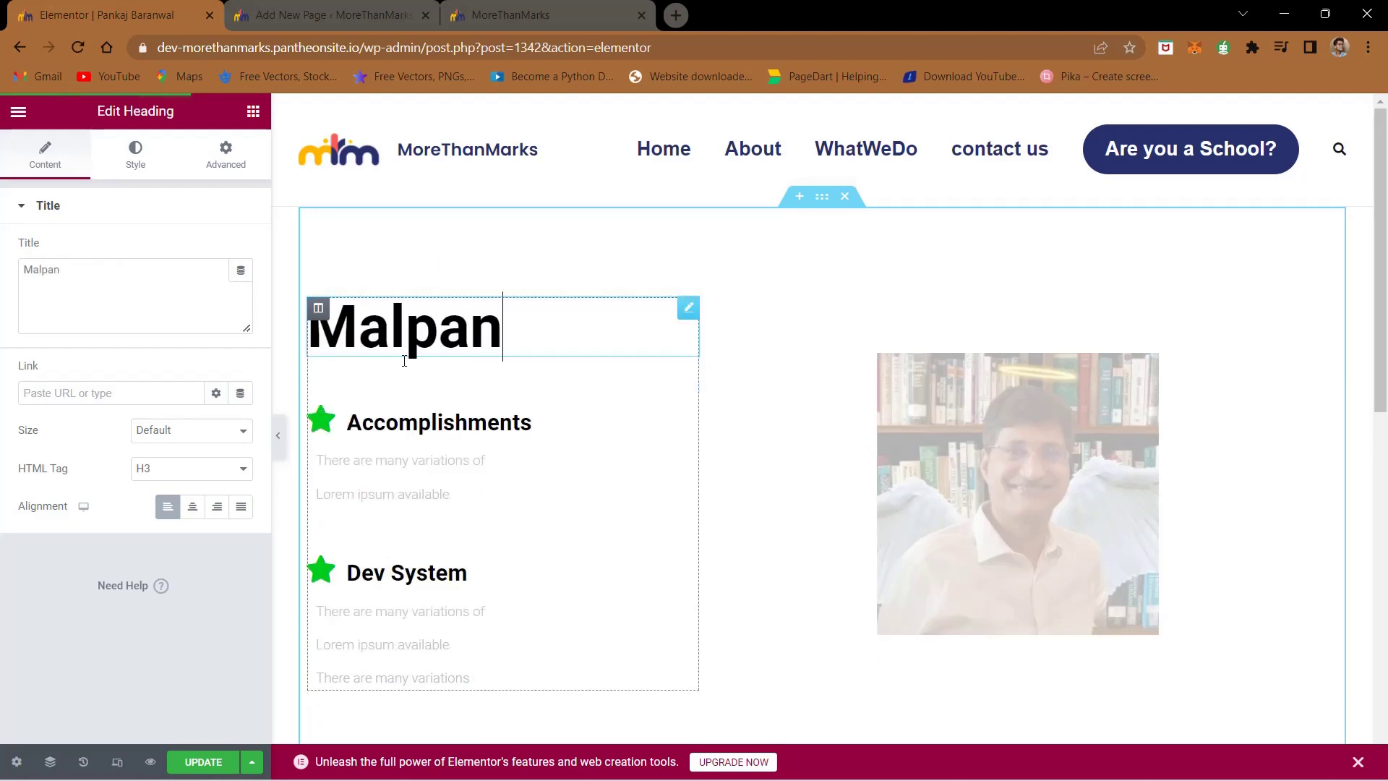
pyautogui.click(558, 471)
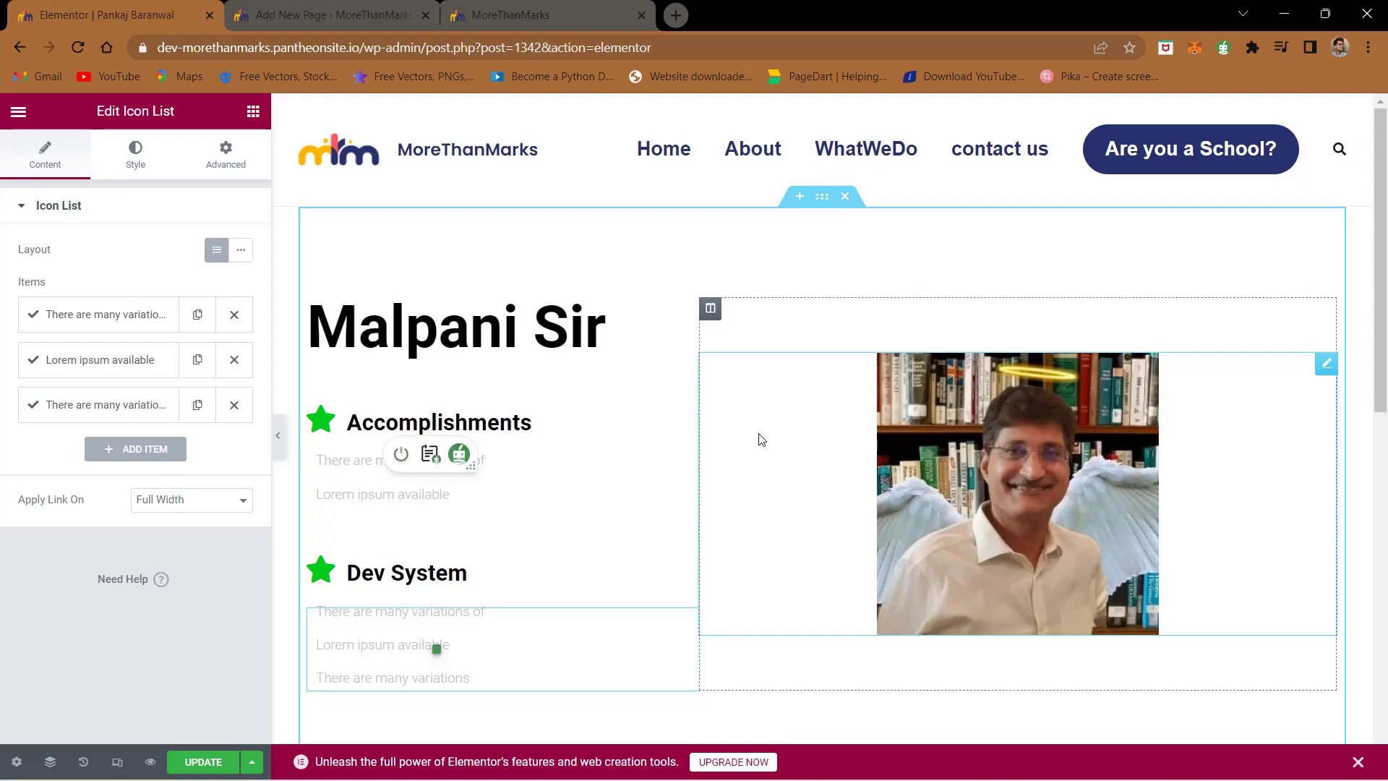
pyautogui.click(200, 765)
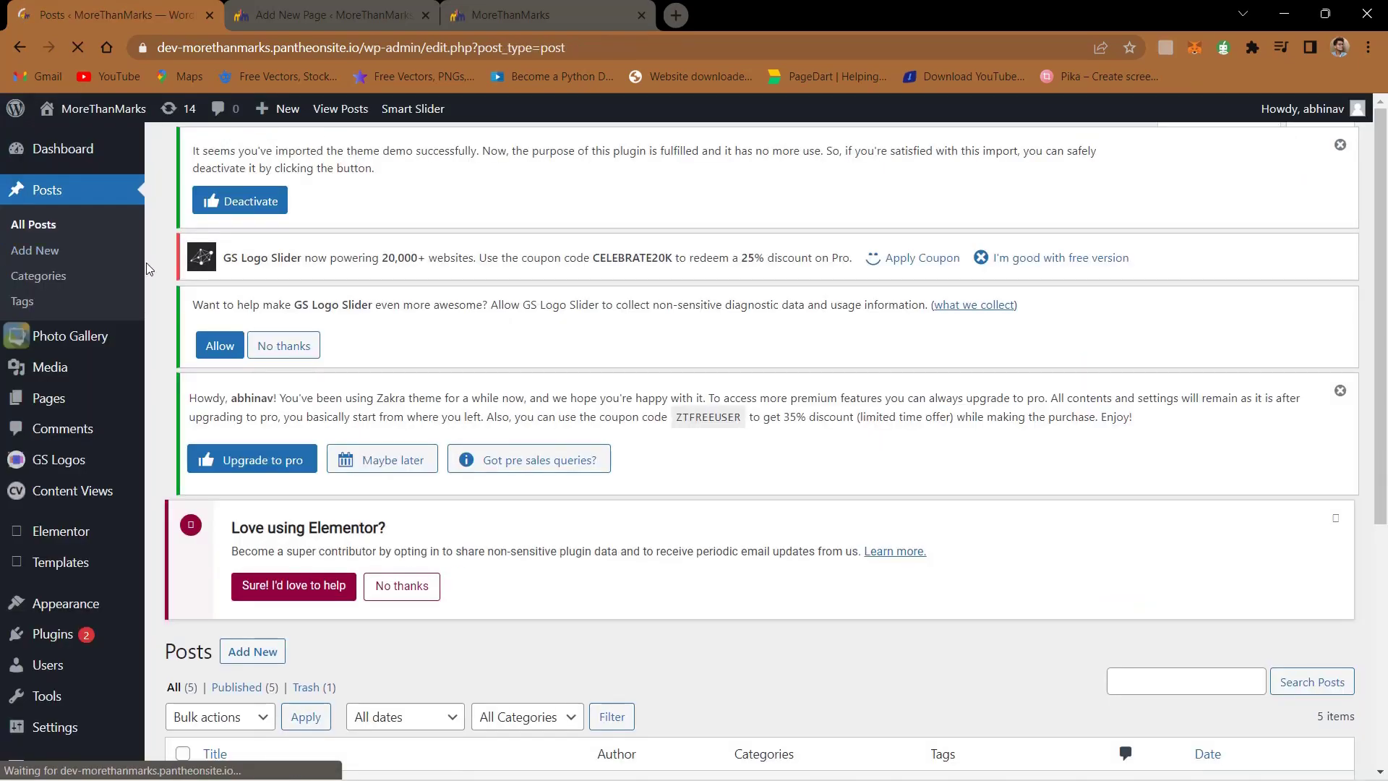
# - Under Posts > Categories, add a new category named 'Team - investor'
pyautogui.scroll(-2, 85, 258)
pyautogui.scroll(2, 72, 238)
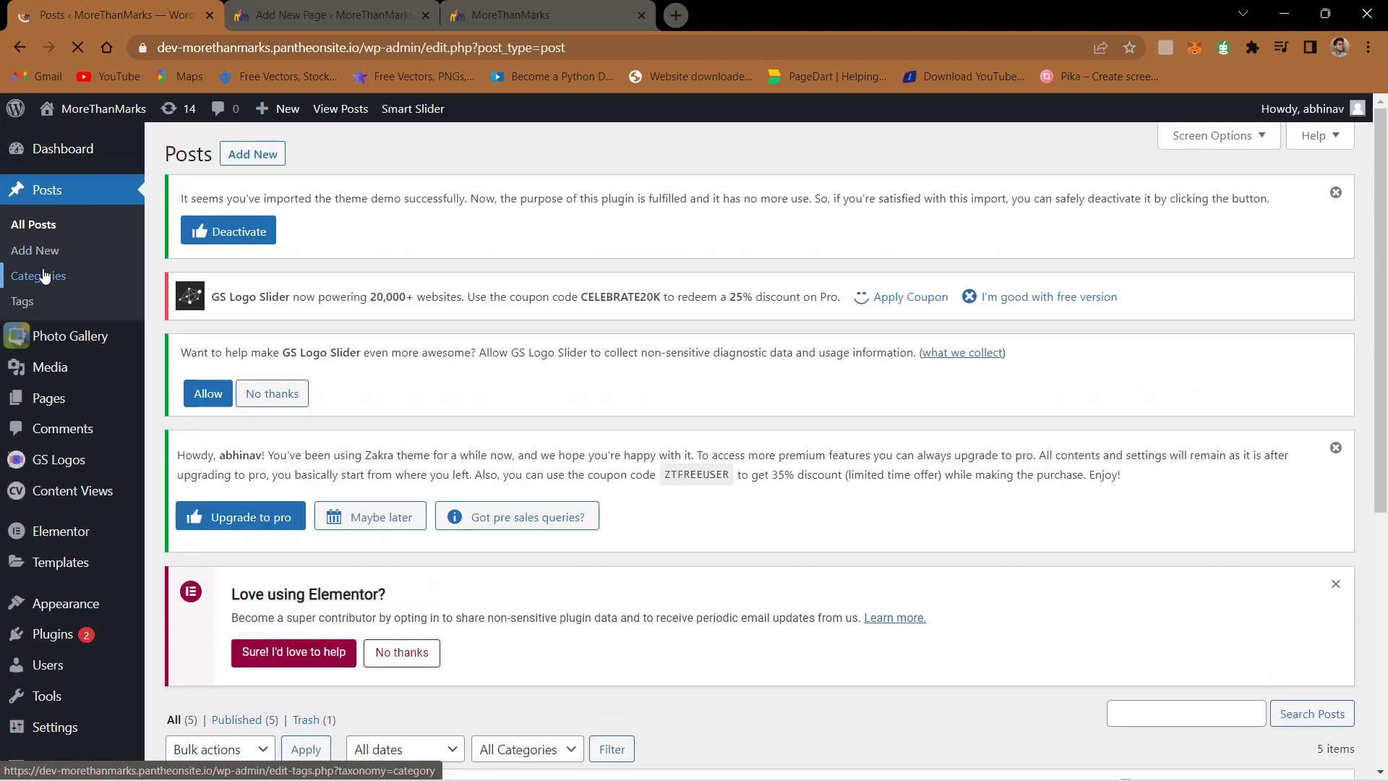
pyautogui.click(44, 275)
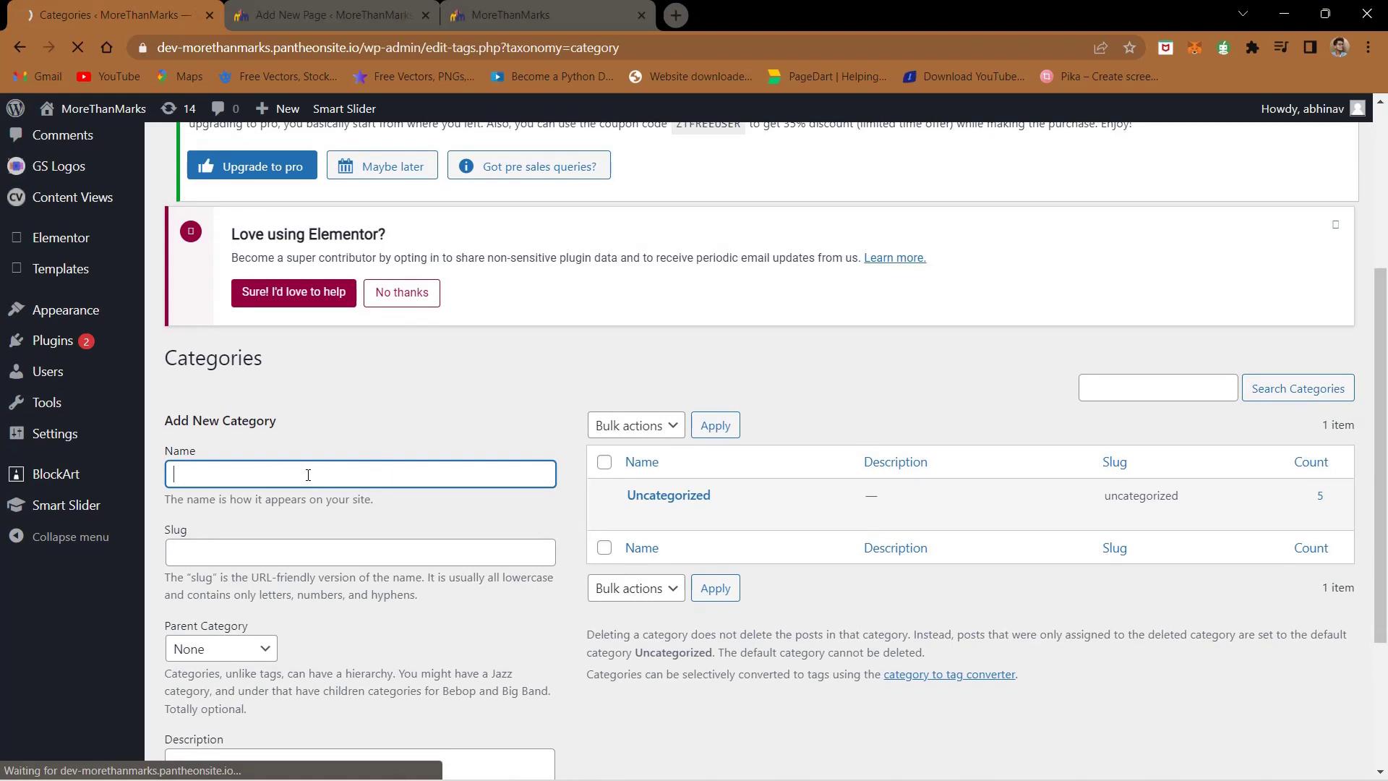
pyautogui.write('Team - investor')
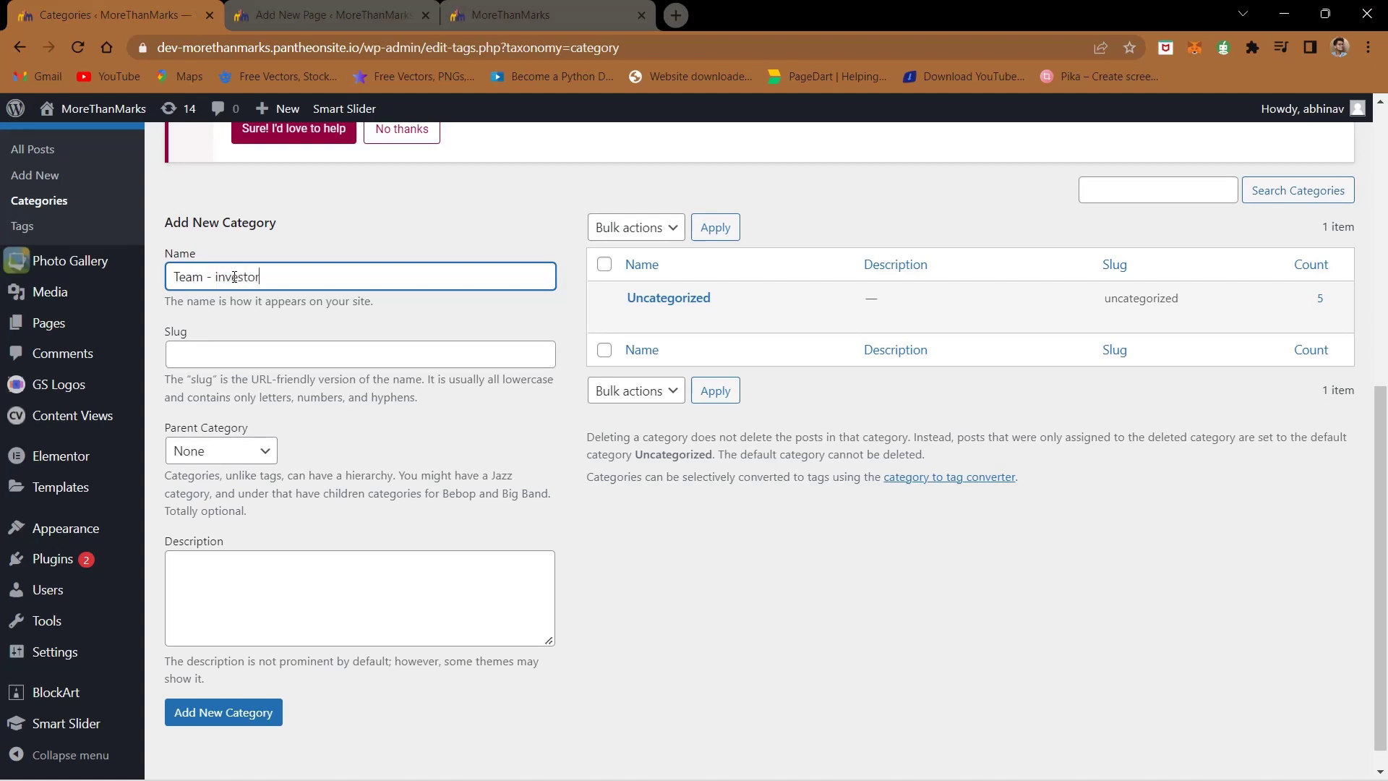
pyautogui.moveTo(272, 304); pyautogui.dragTo(278, 336)
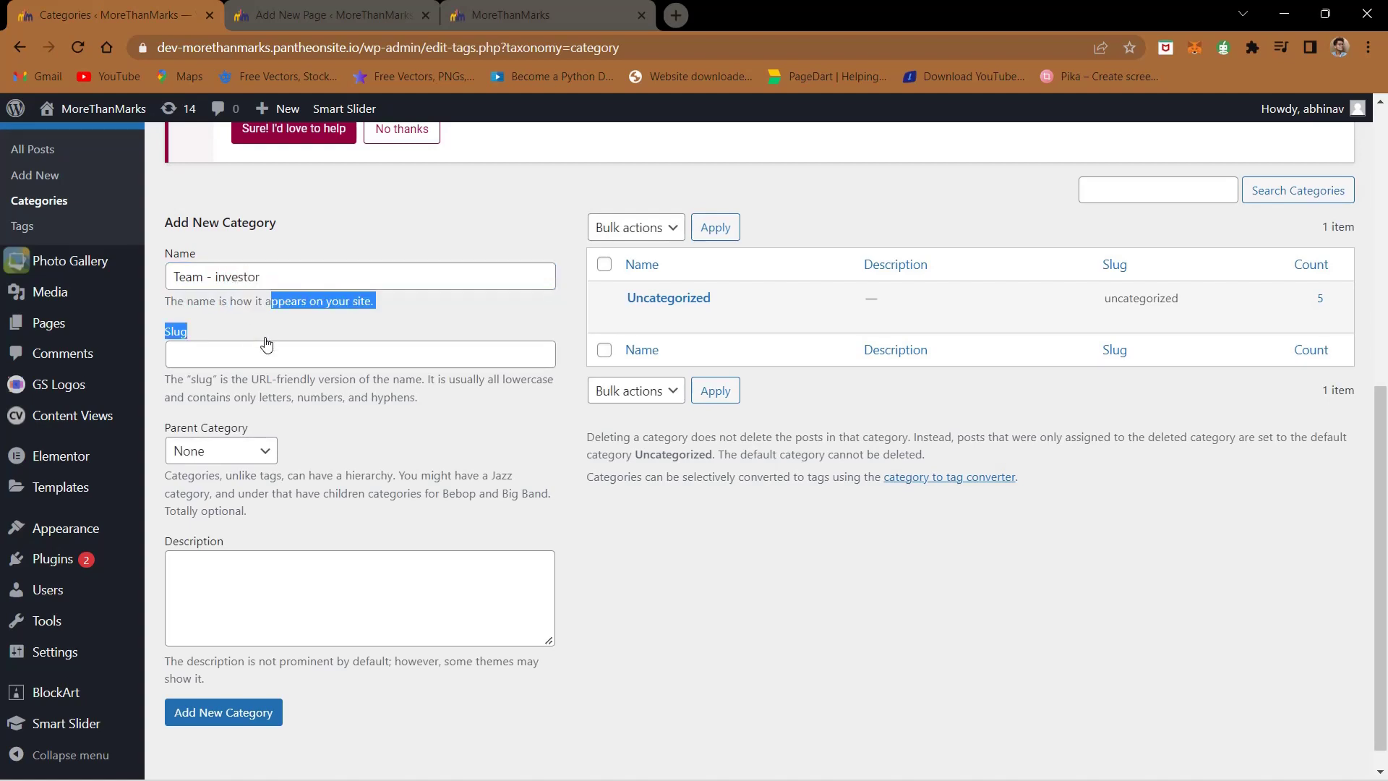
pyautogui.click(274, 349)
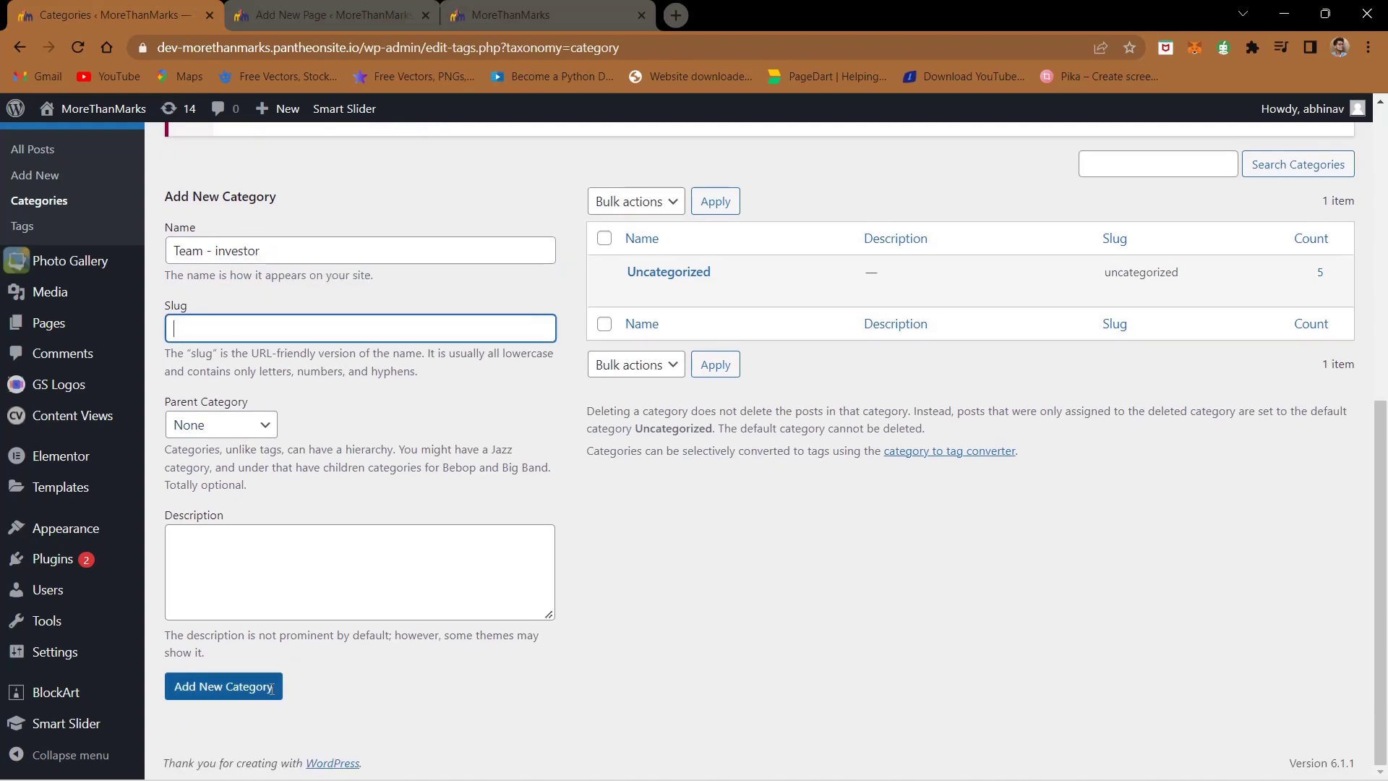
pyautogui.click(244, 698)
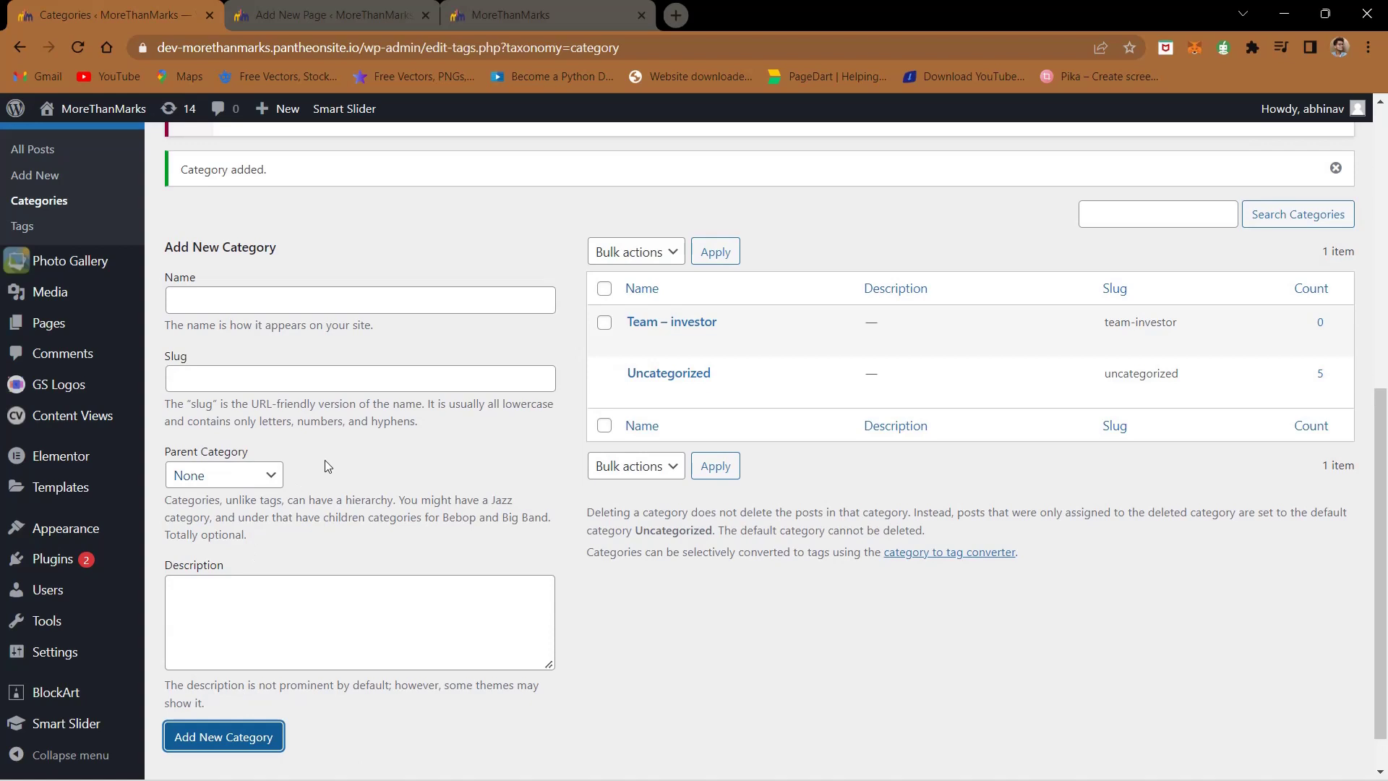
# - Add a second category named 'Core Team'
pyautogui.scroll(2, 324, 462)
pyautogui.click(236, 476)
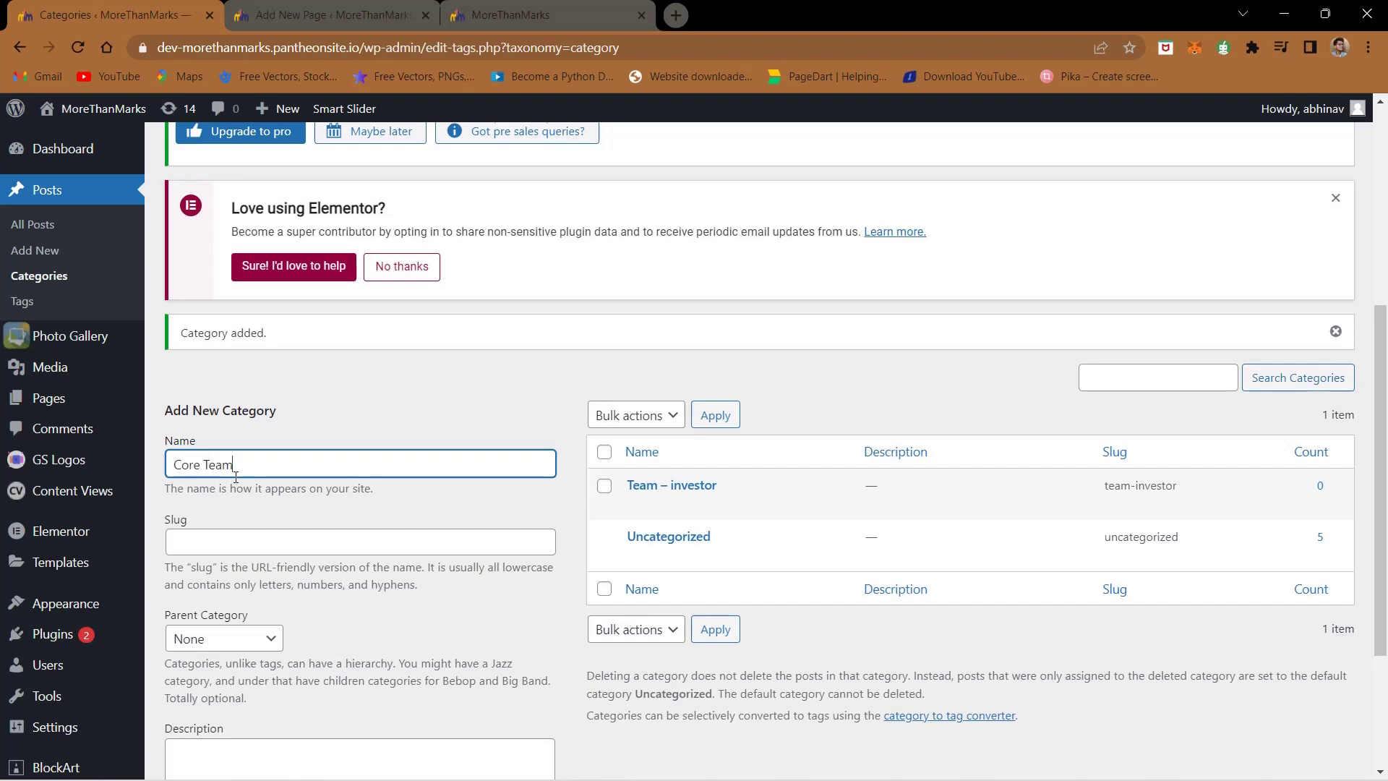
pyautogui.scroll(-3, 225, 599)
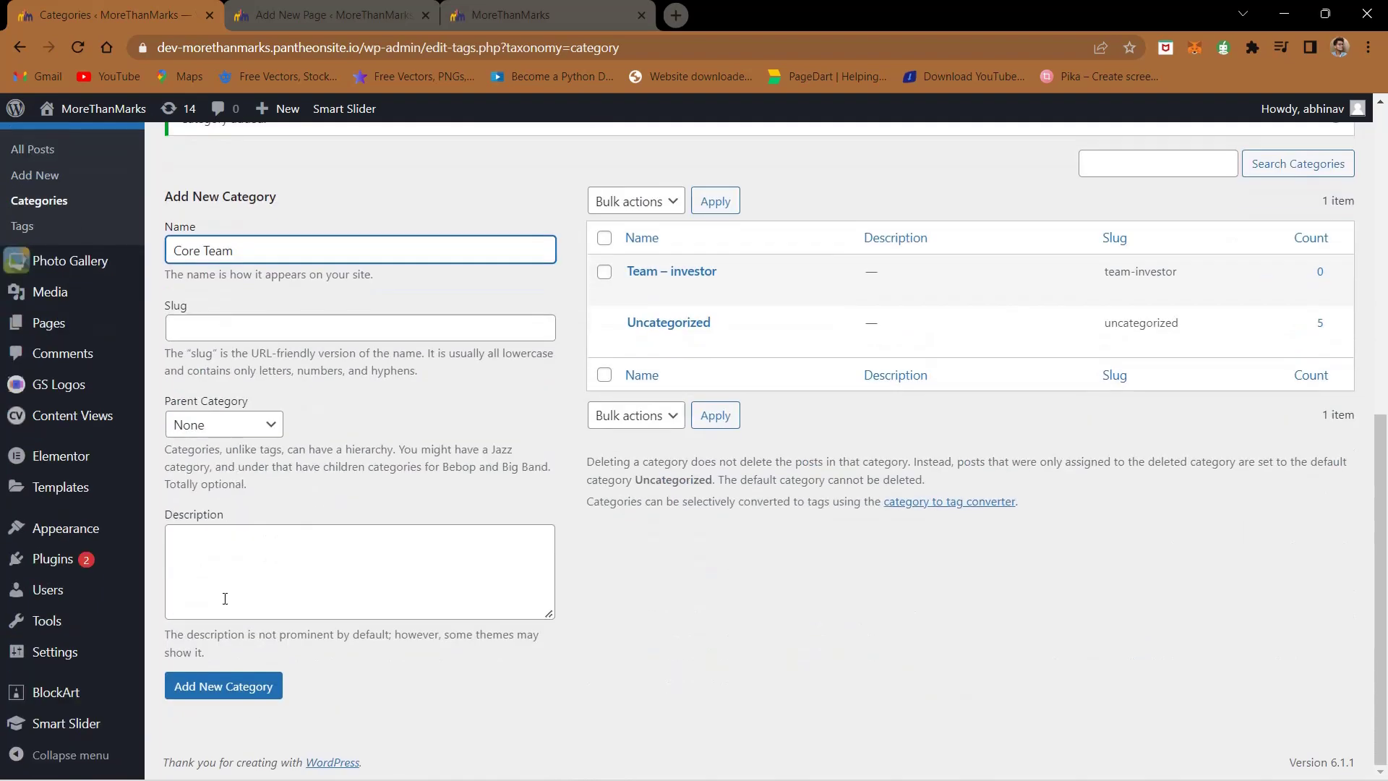
pyautogui.click(232, 700)
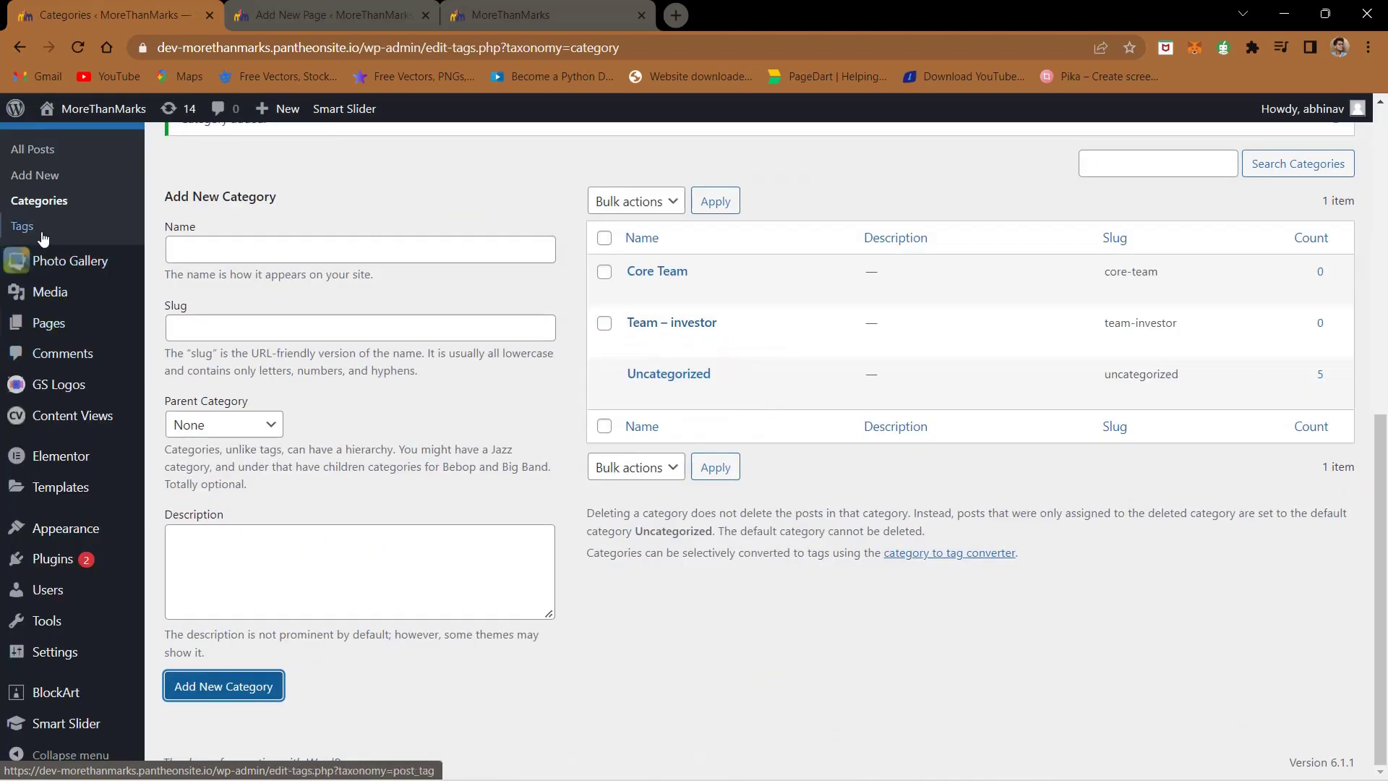
pyautogui.click(53, 156)
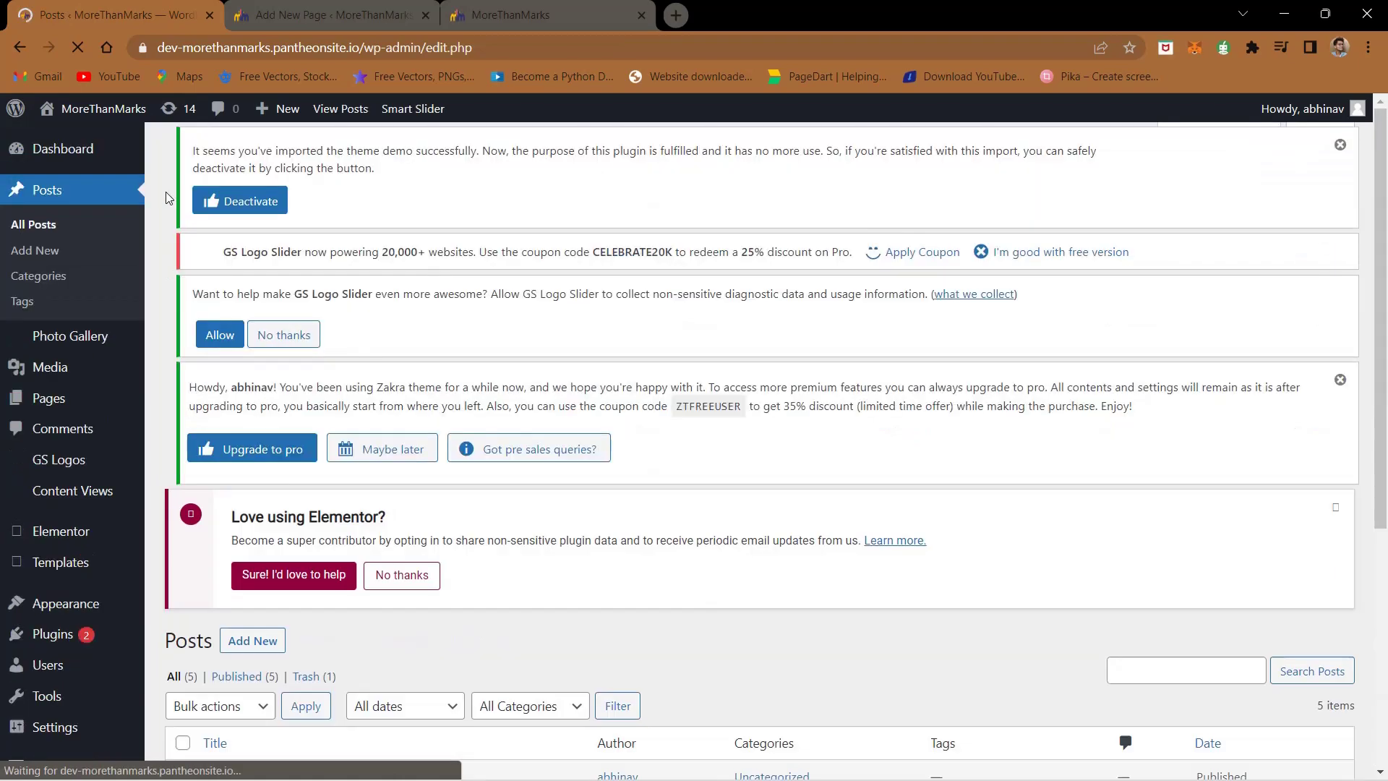
# - Duplicate the team member post, retitle the draft copy with a member's name and set it to Published
pyautogui.scroll(-5, 390, 419)
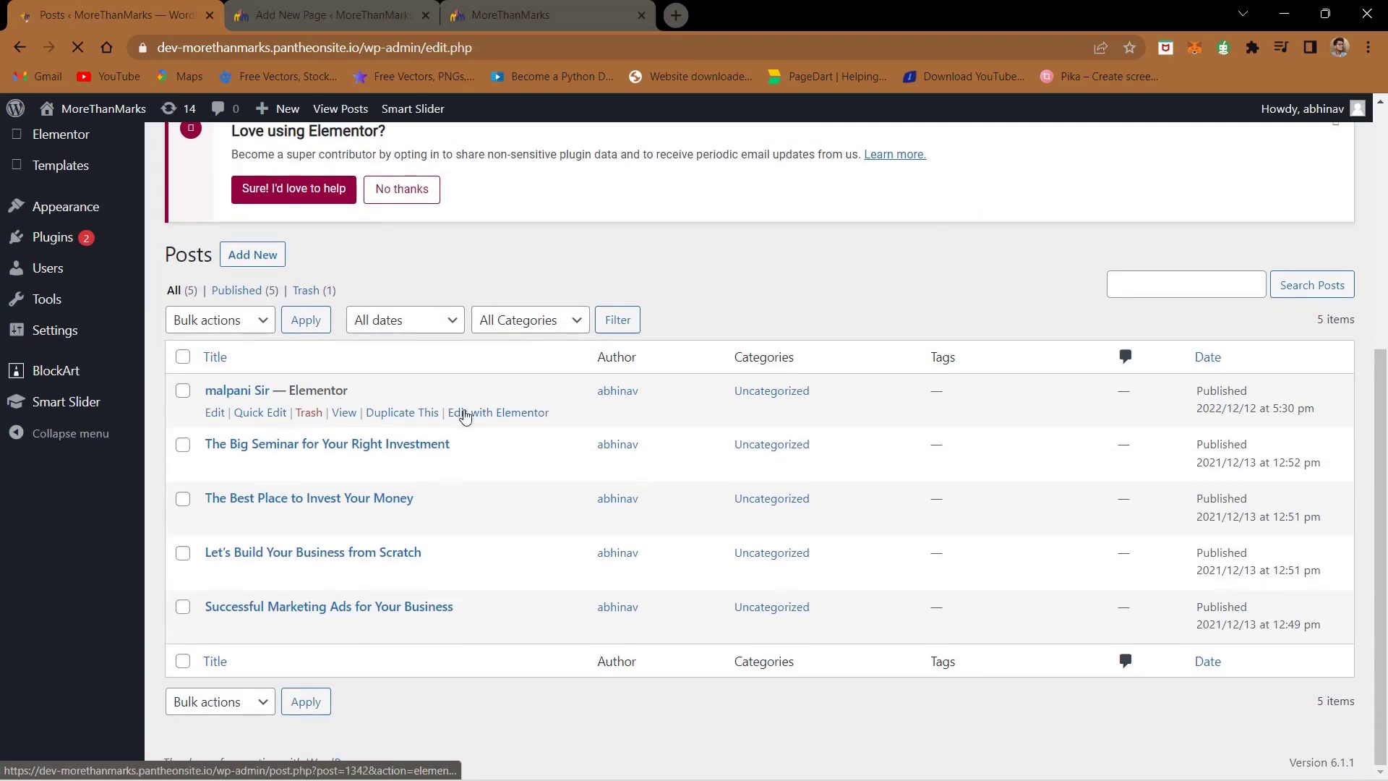
pyautogui.click(402, 411)
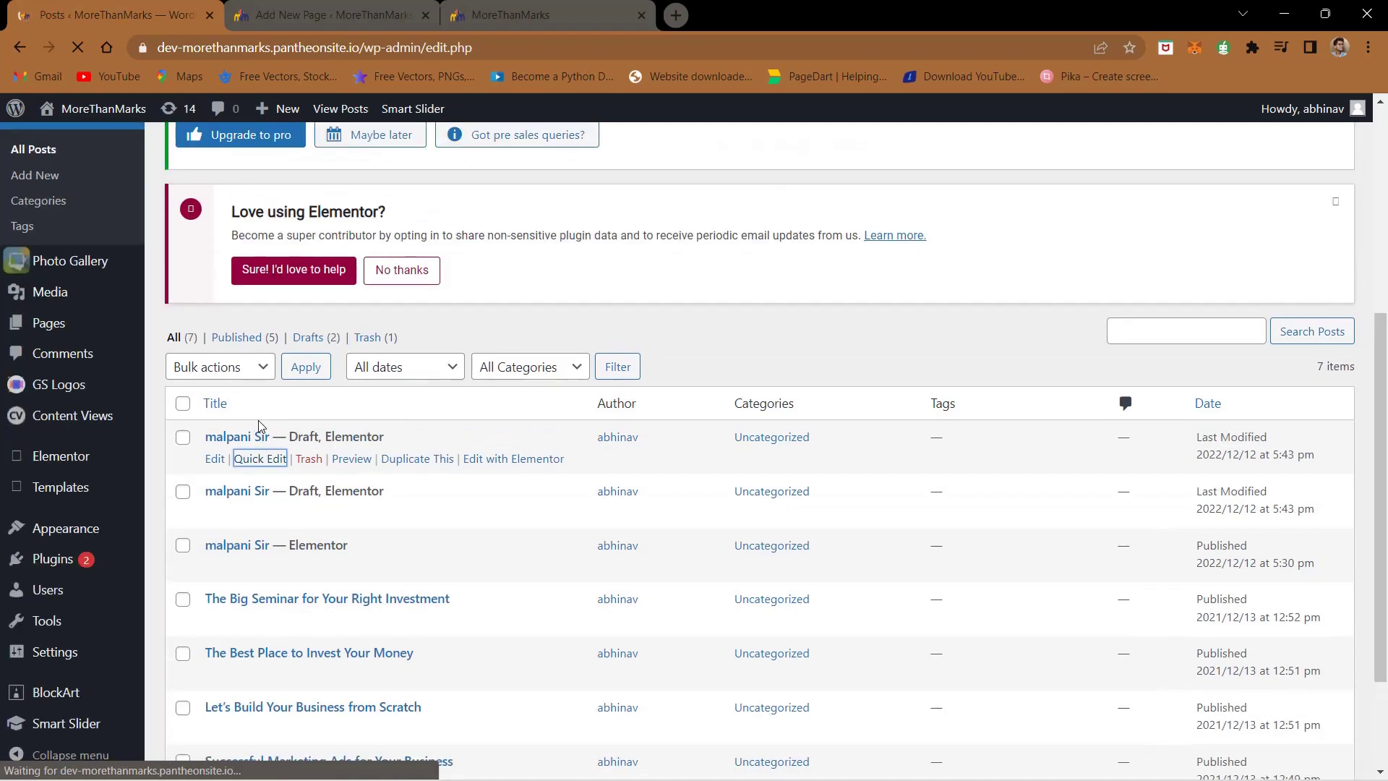
pyautogui.scroll(-1, 257, 427)
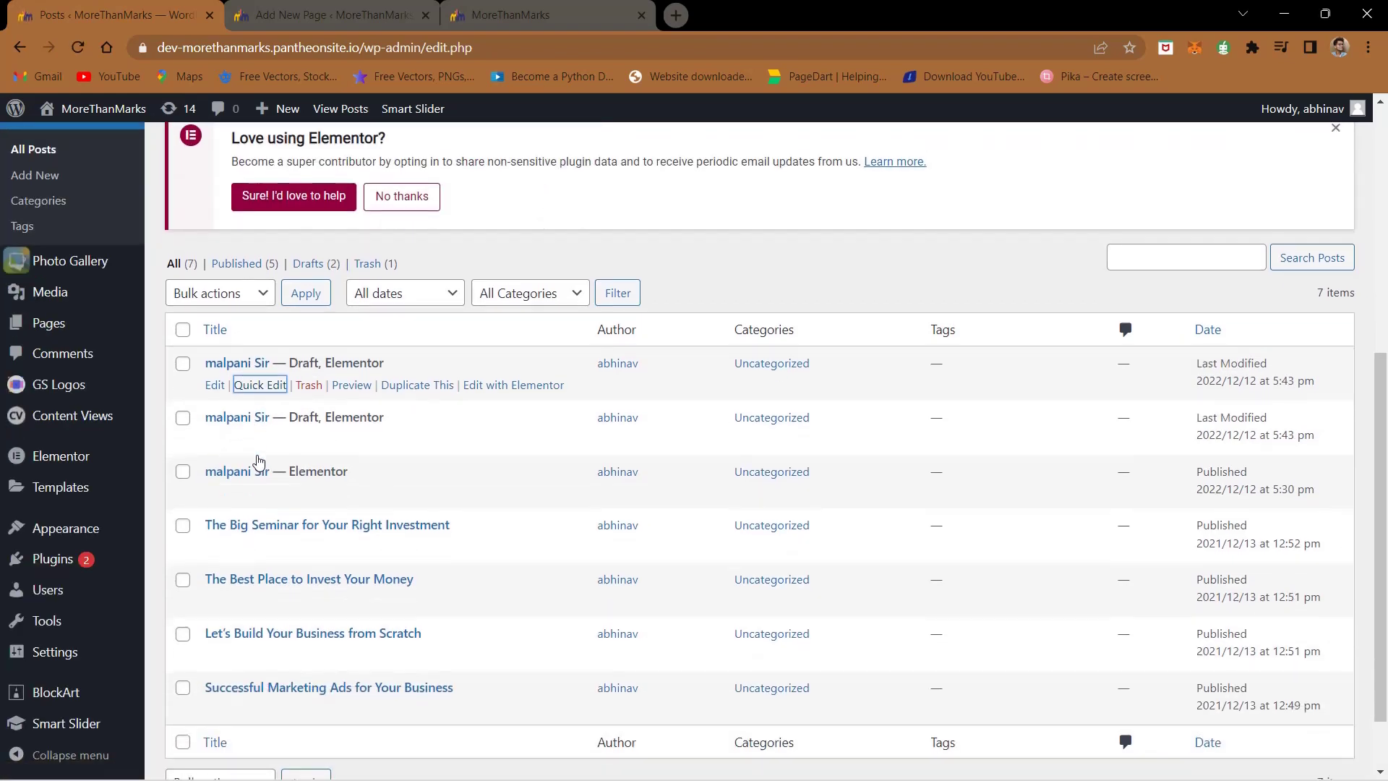
pyautogui.click(259, 384)
pyautogui.tripleClick(280, 396)
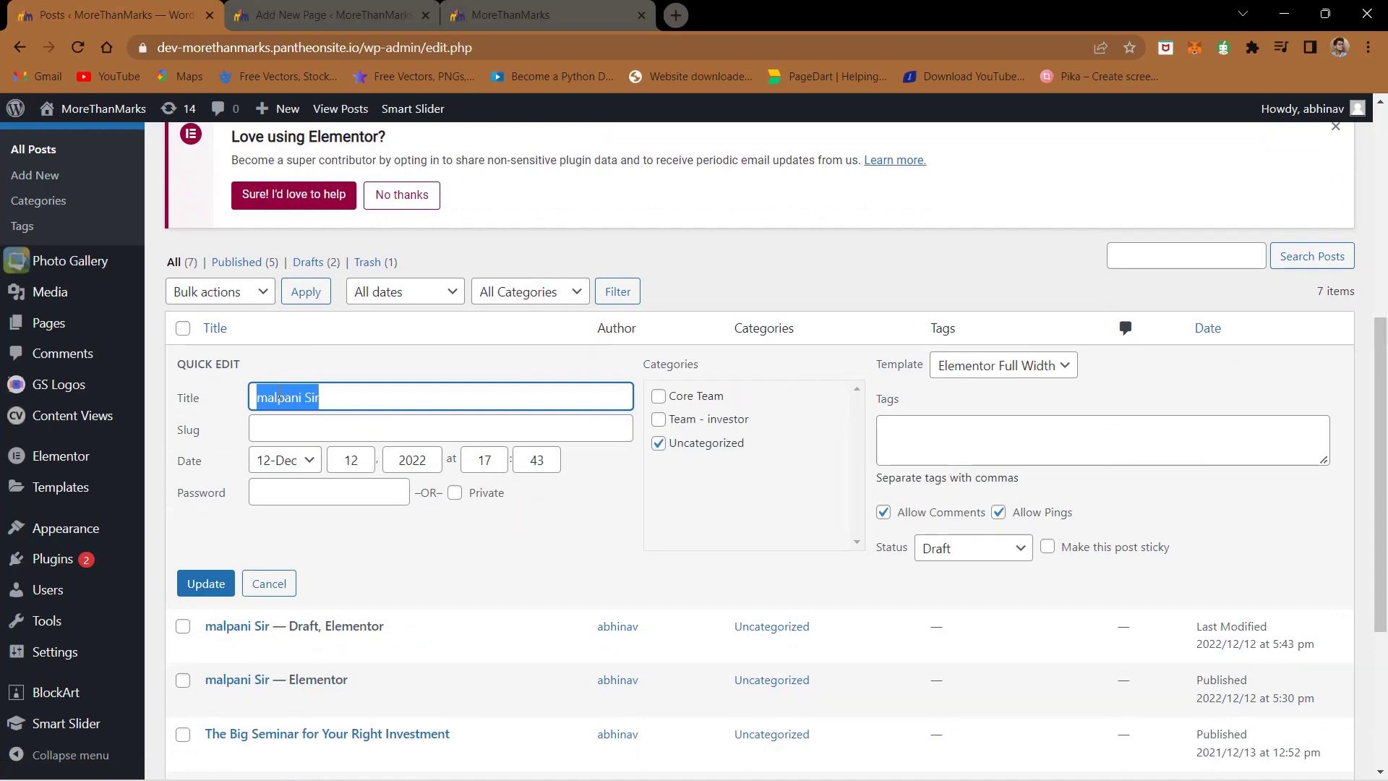
pyautogui.write('Pankaj sir')
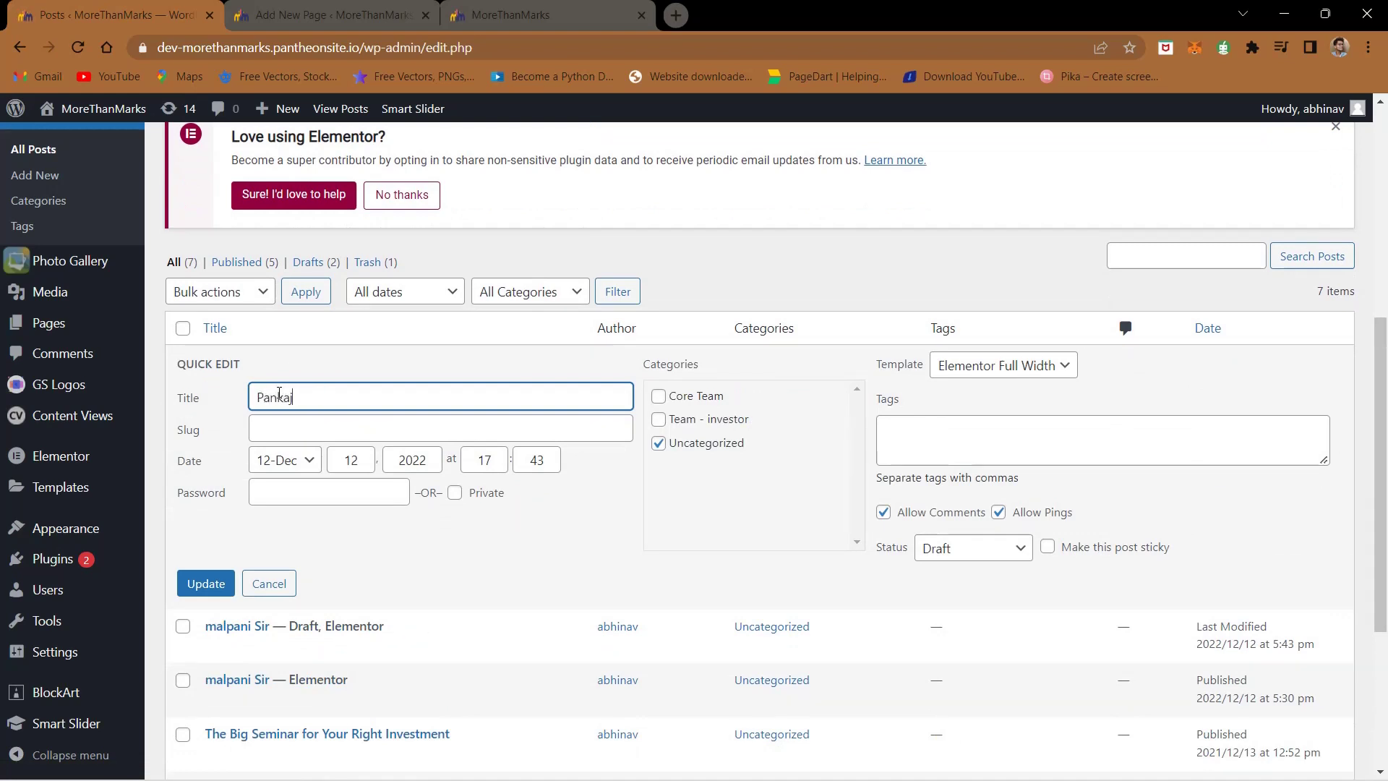
pyautogui.click(964, 556)
pyautogui.click(958, 572)
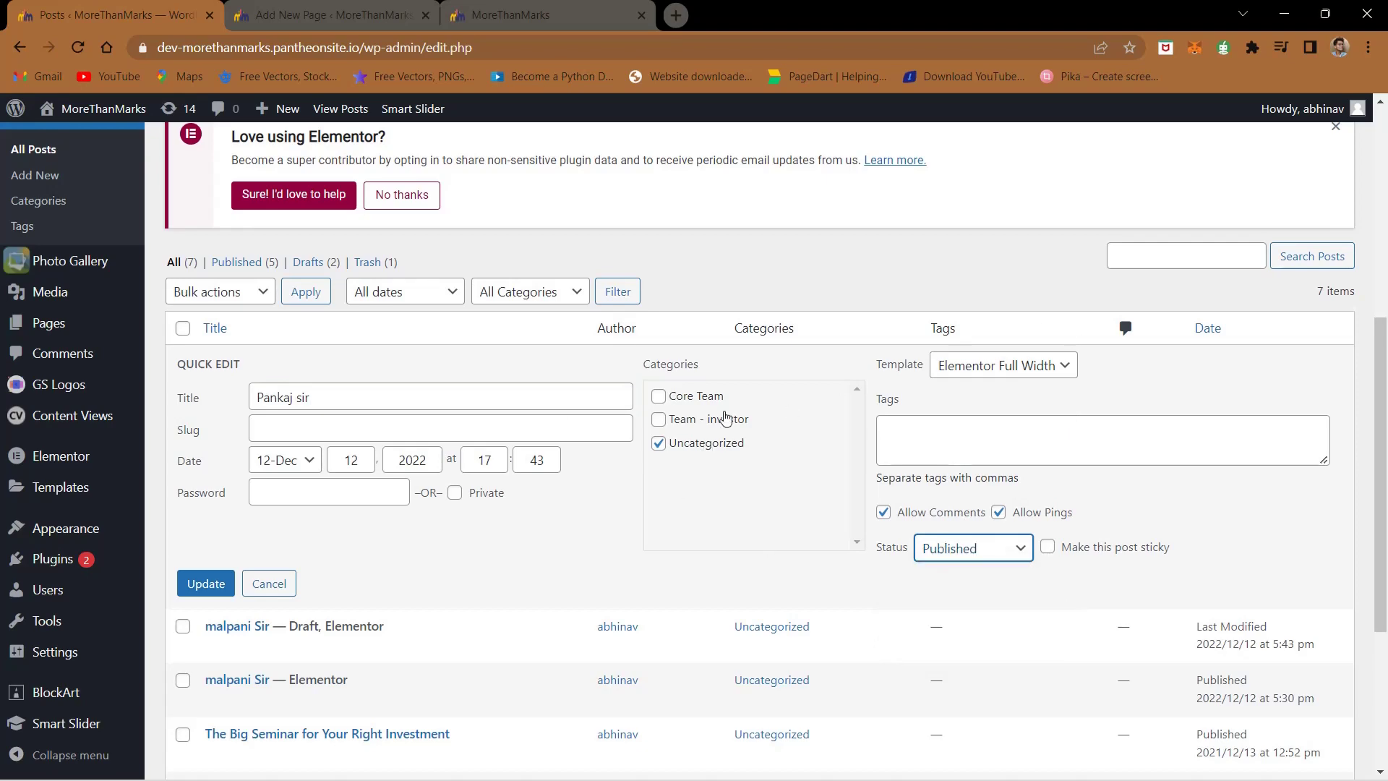
# - Leave only Core Team checked, removing Team - investor and Uncategorized, and update the post
pyautogui.scroll(5, 722, 410)
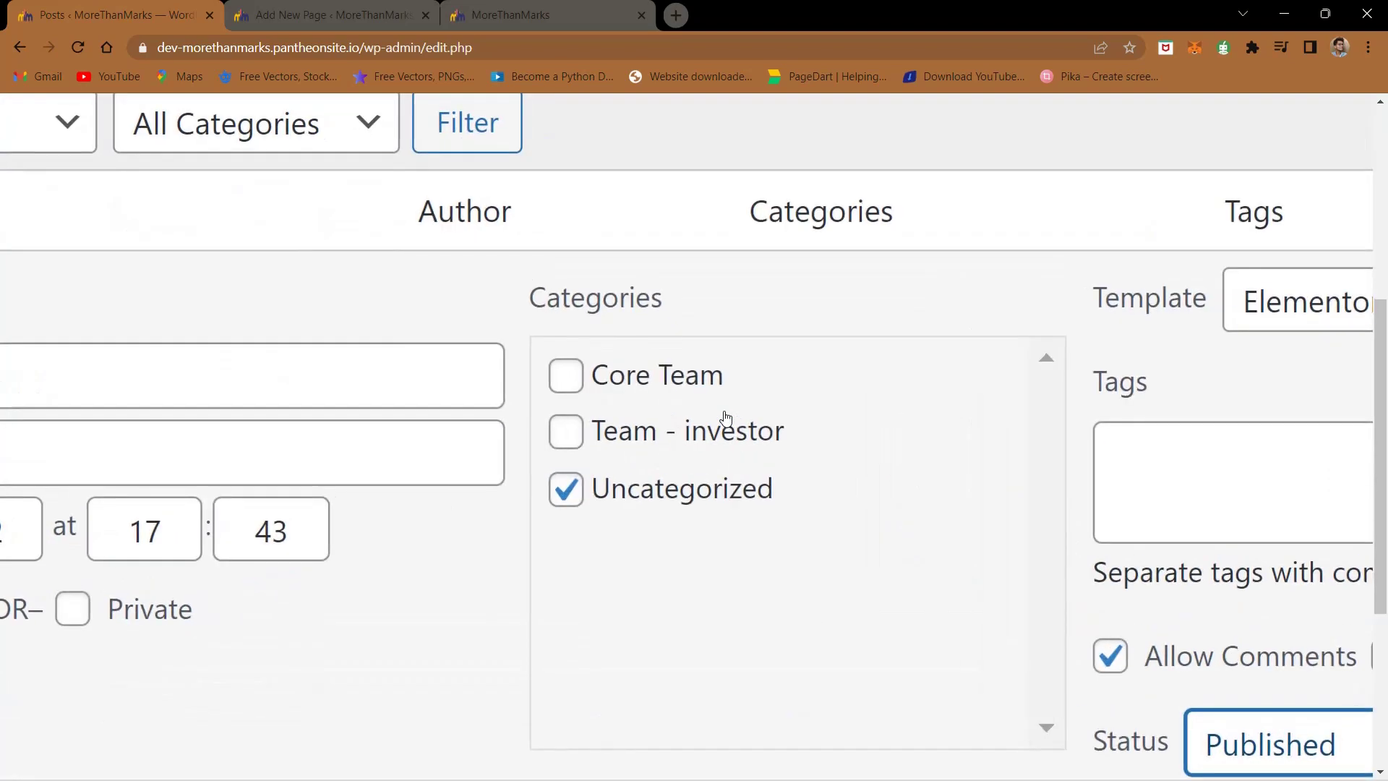
pyautogui.click(565, 434)
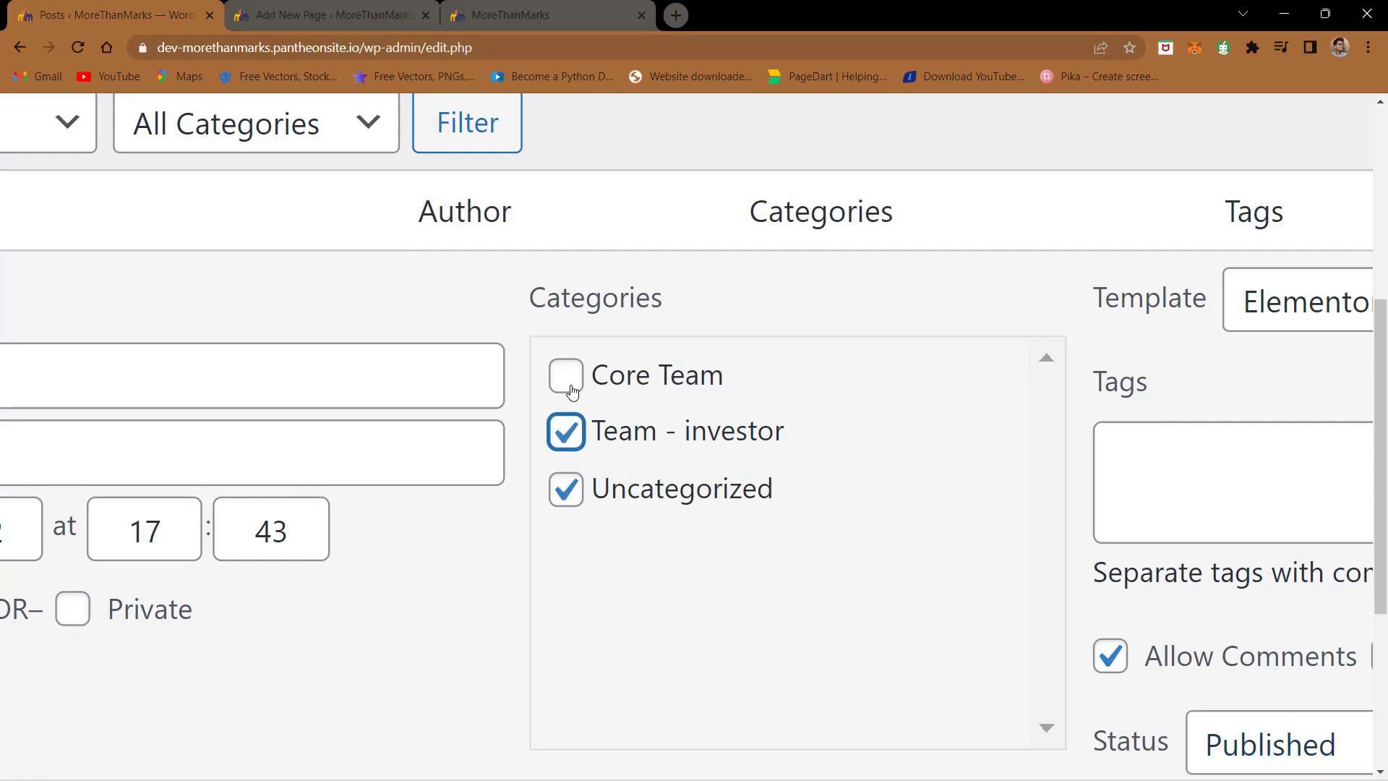
pyautogui.click(571, 389)
pyautogui.click(565, 432)
pyautogui.click(565, 493)
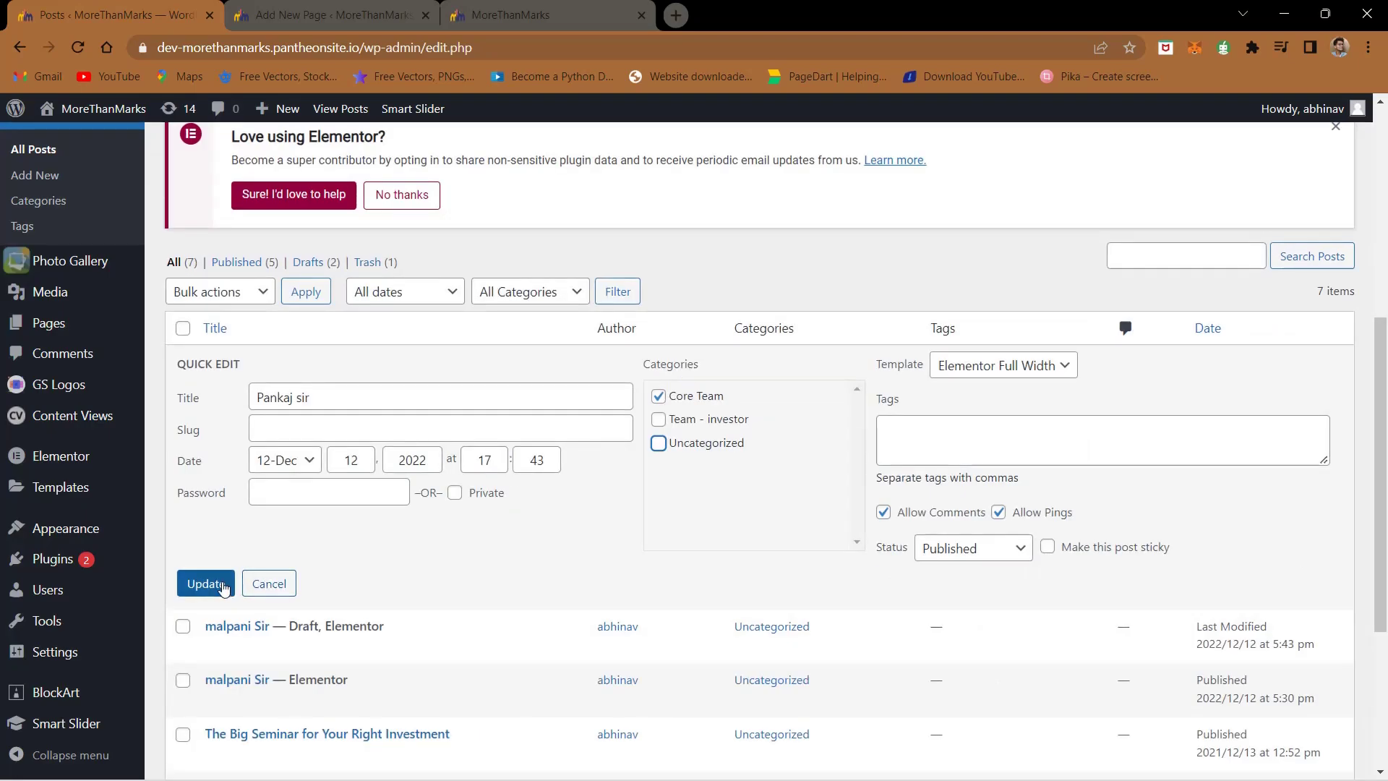
pyautogui.click(217, 588)
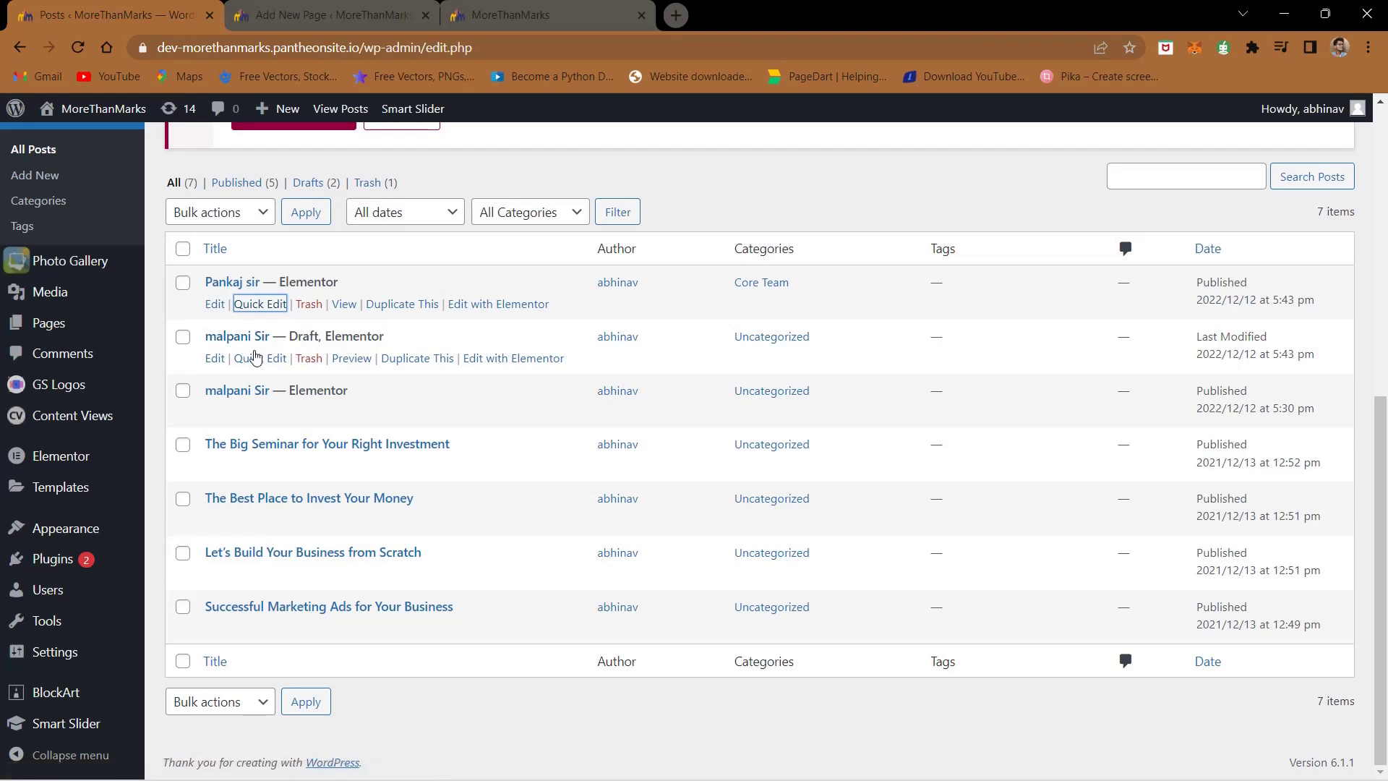
# - Retitle the draft with a member's name, file it under Core Team instead of Uncategorized, and publish it
pyautogui.click(256, 358)
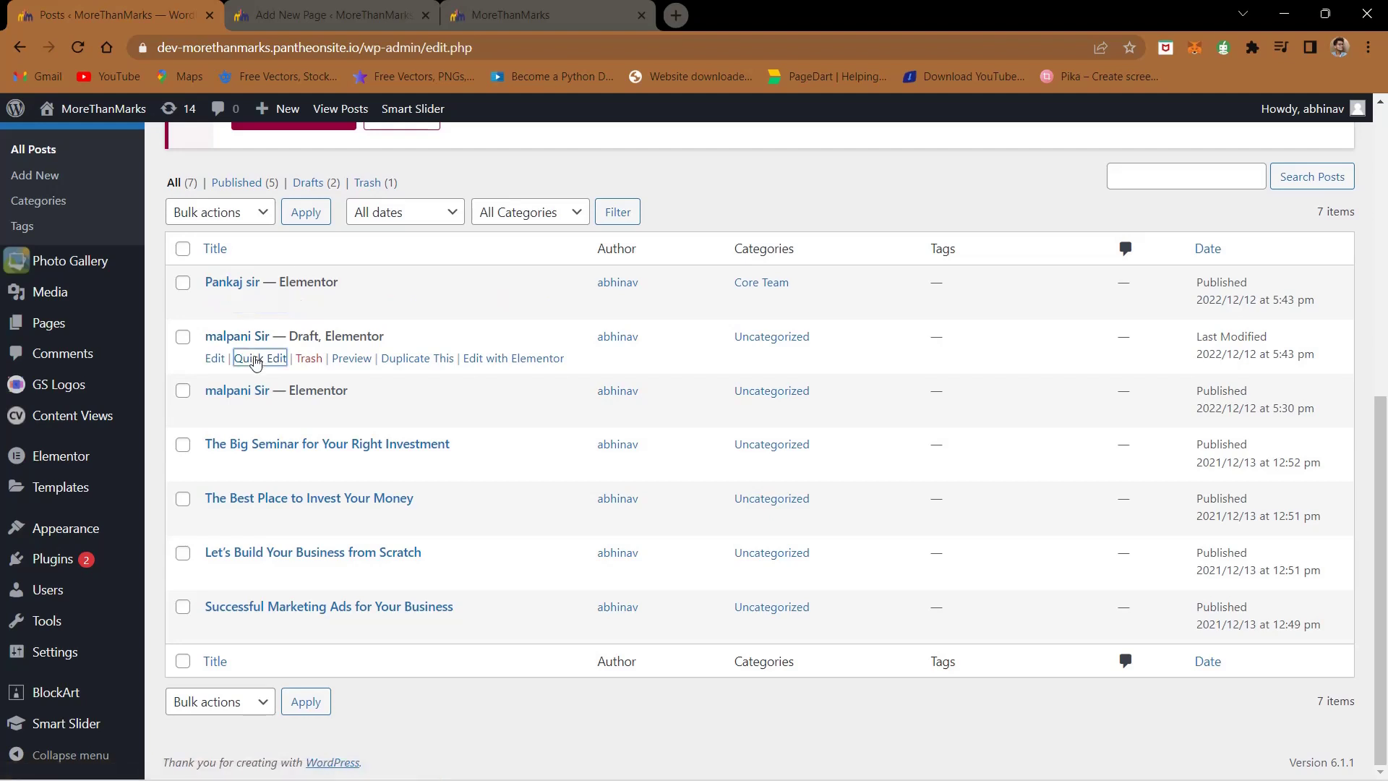
pyautogui.tripleClick(278, 370)
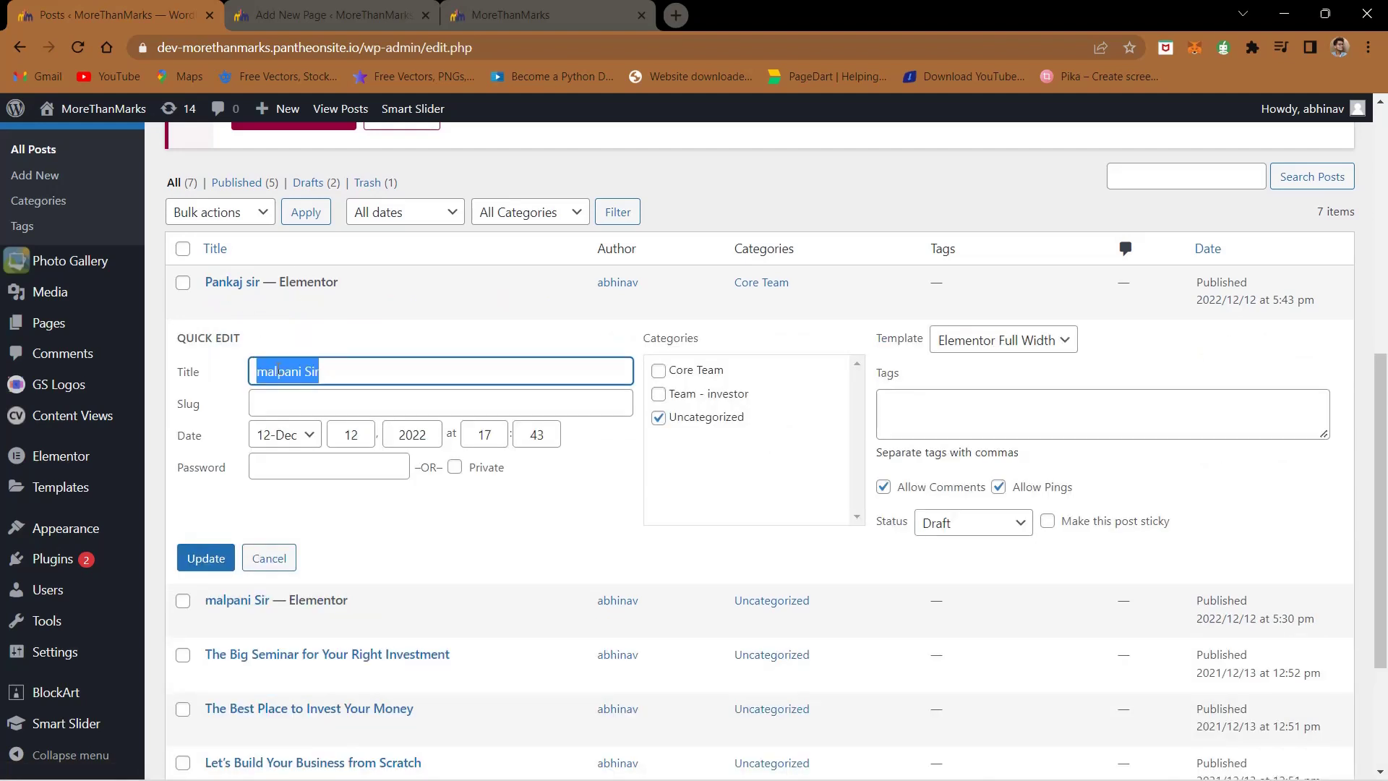
pyautogui.write('Sim')
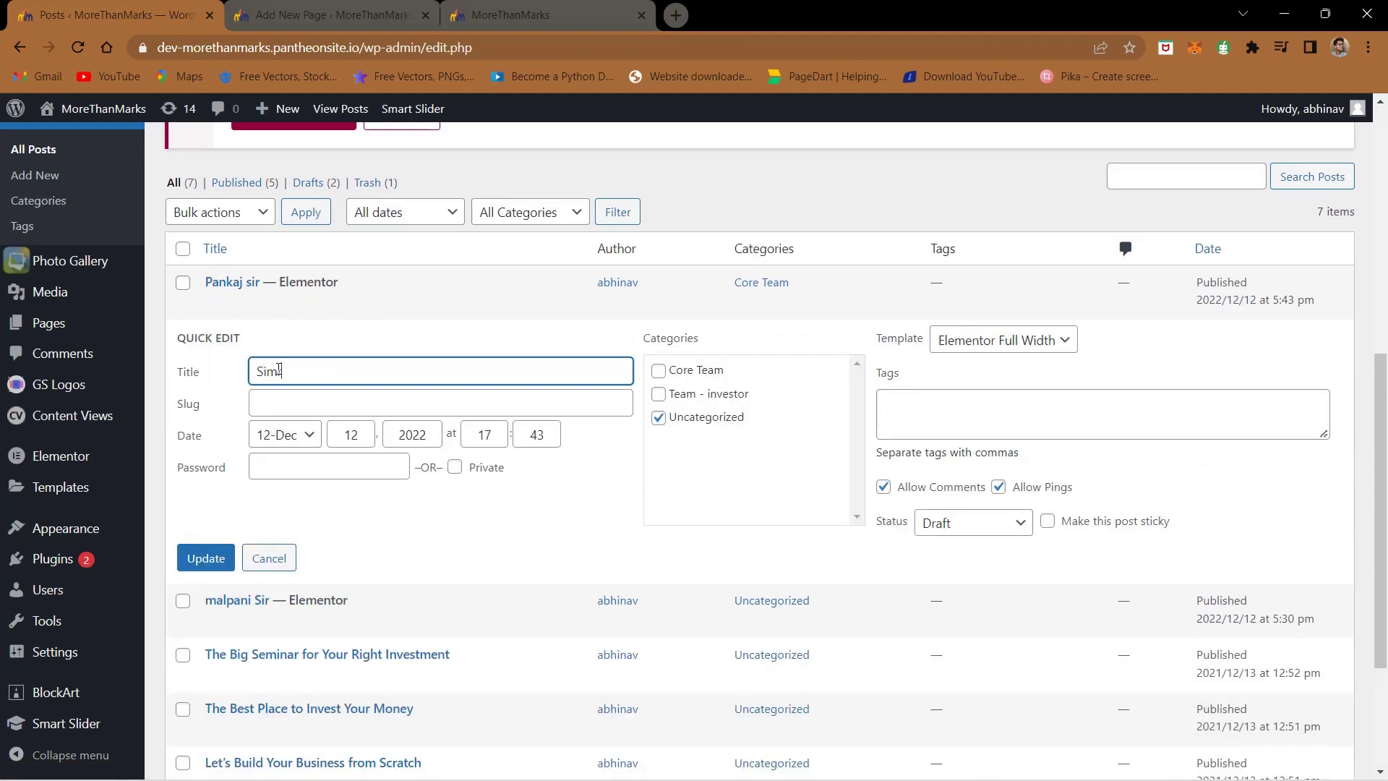
pyautogui.write("ran ma'am")
pyautogui.click(659, 370)
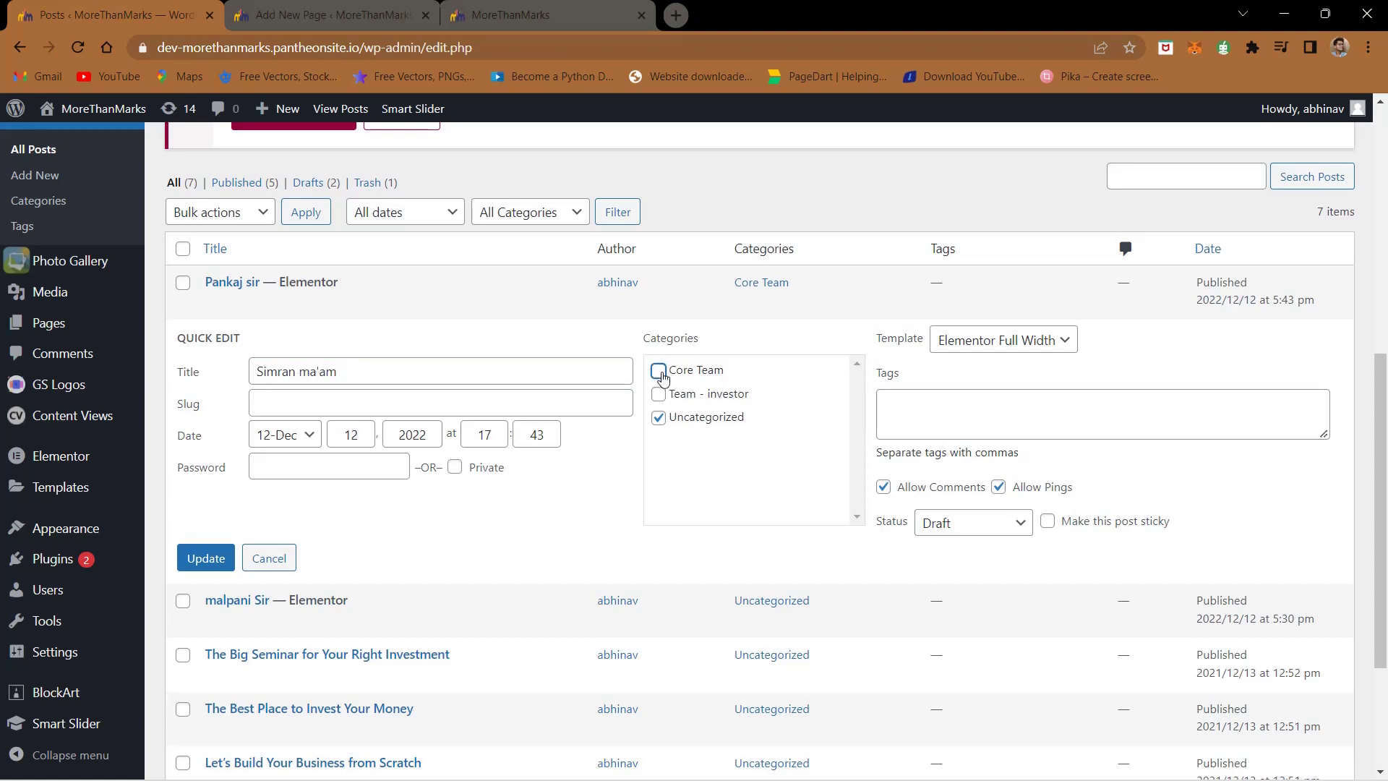
pyautogui.click(658, 417)
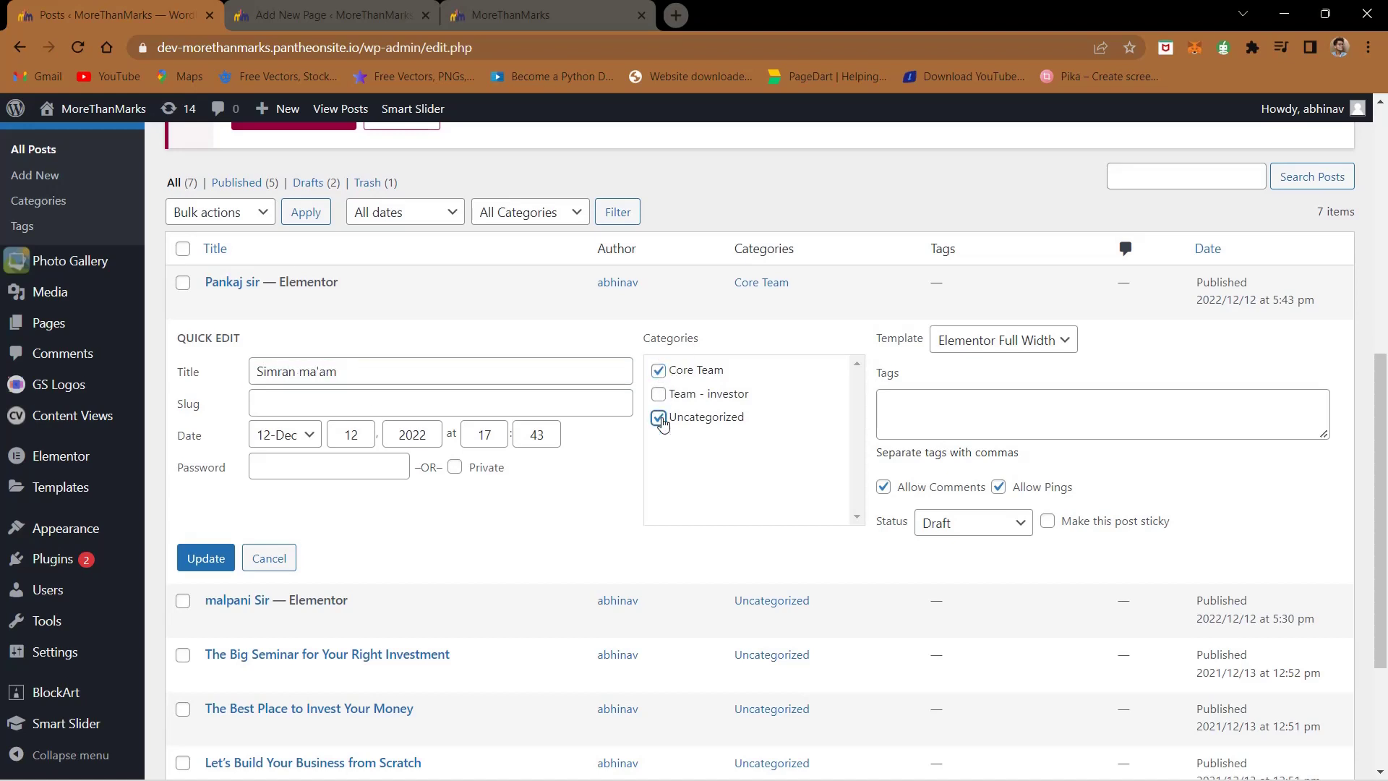
pyautogui.click(936, 523)
pyautogui.click(940, 548)
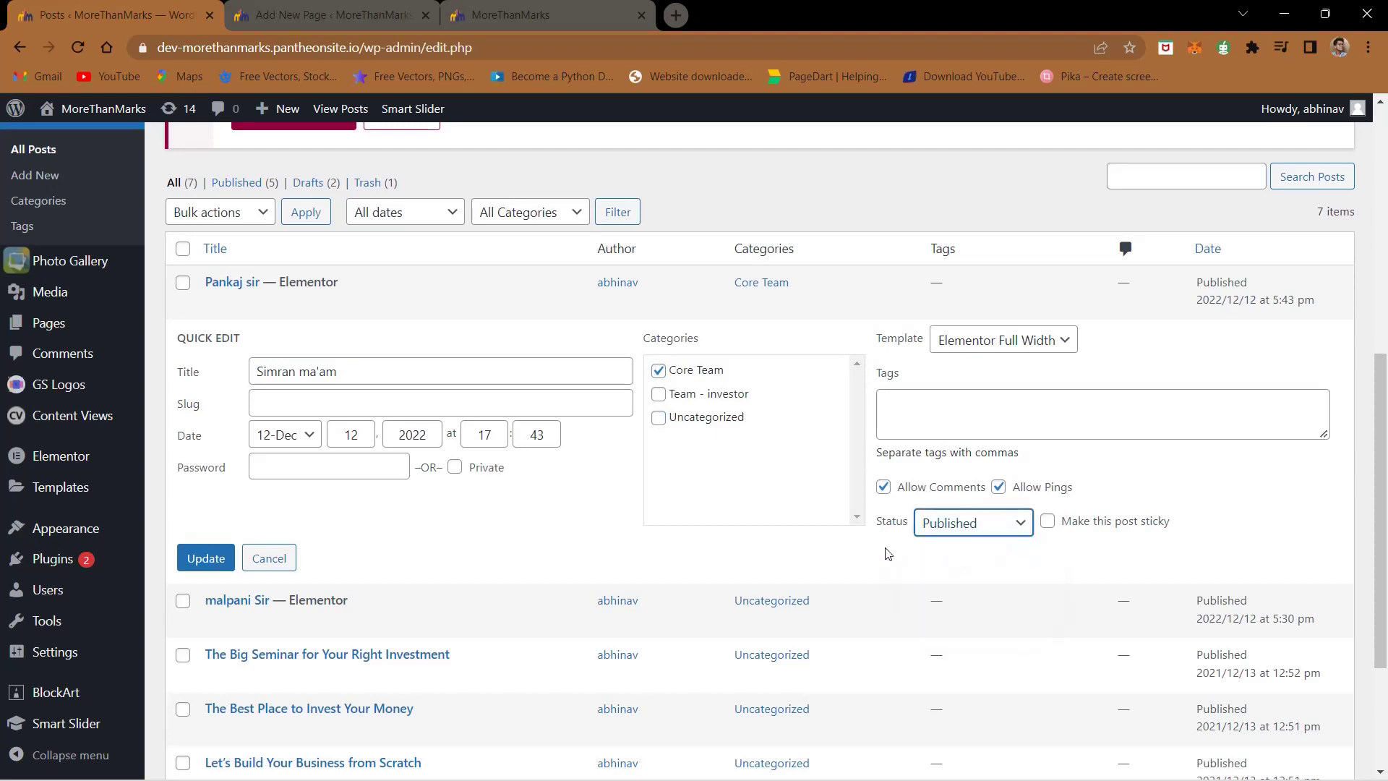
pyautogui.click(206, 561)
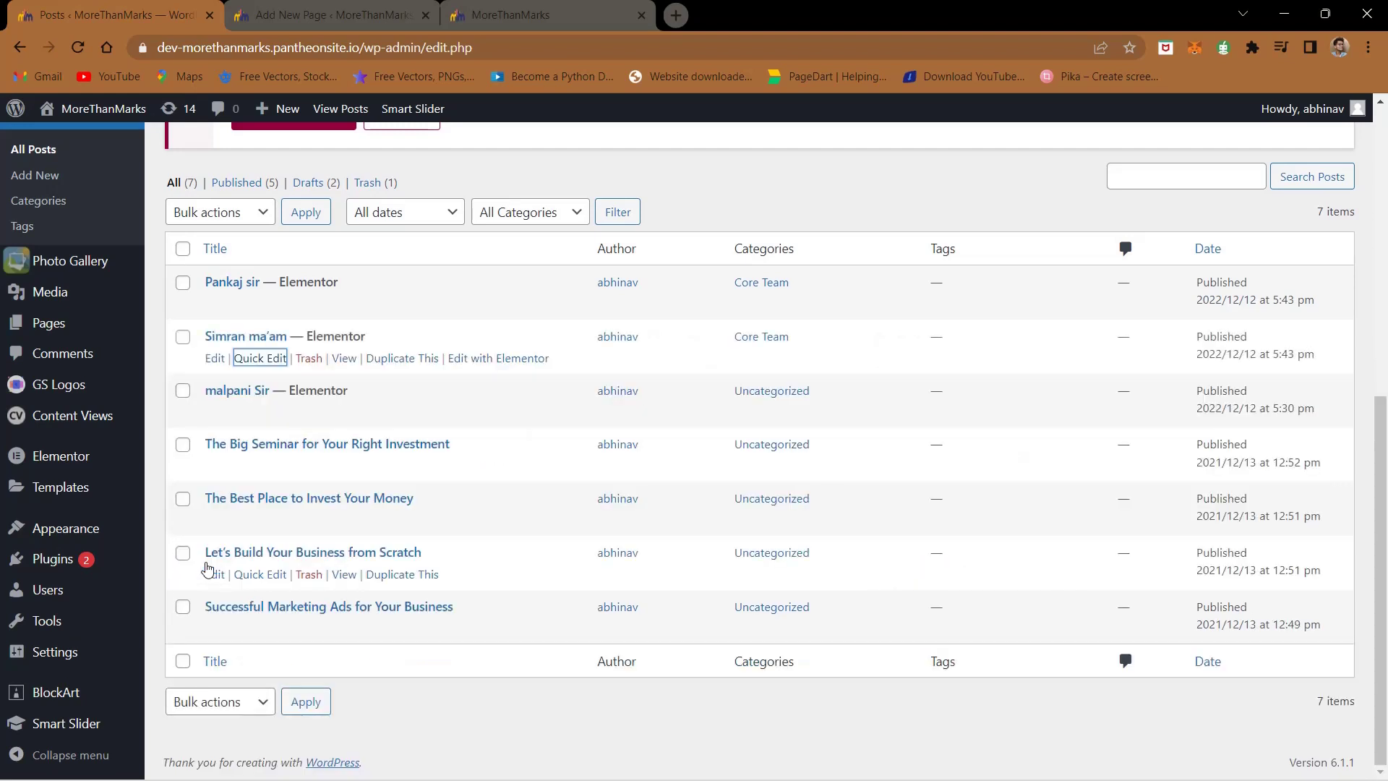
# - Move the remaining member post from Uncategorized to Team - investor and give it a new slug
pyautogui.click(259, 412)
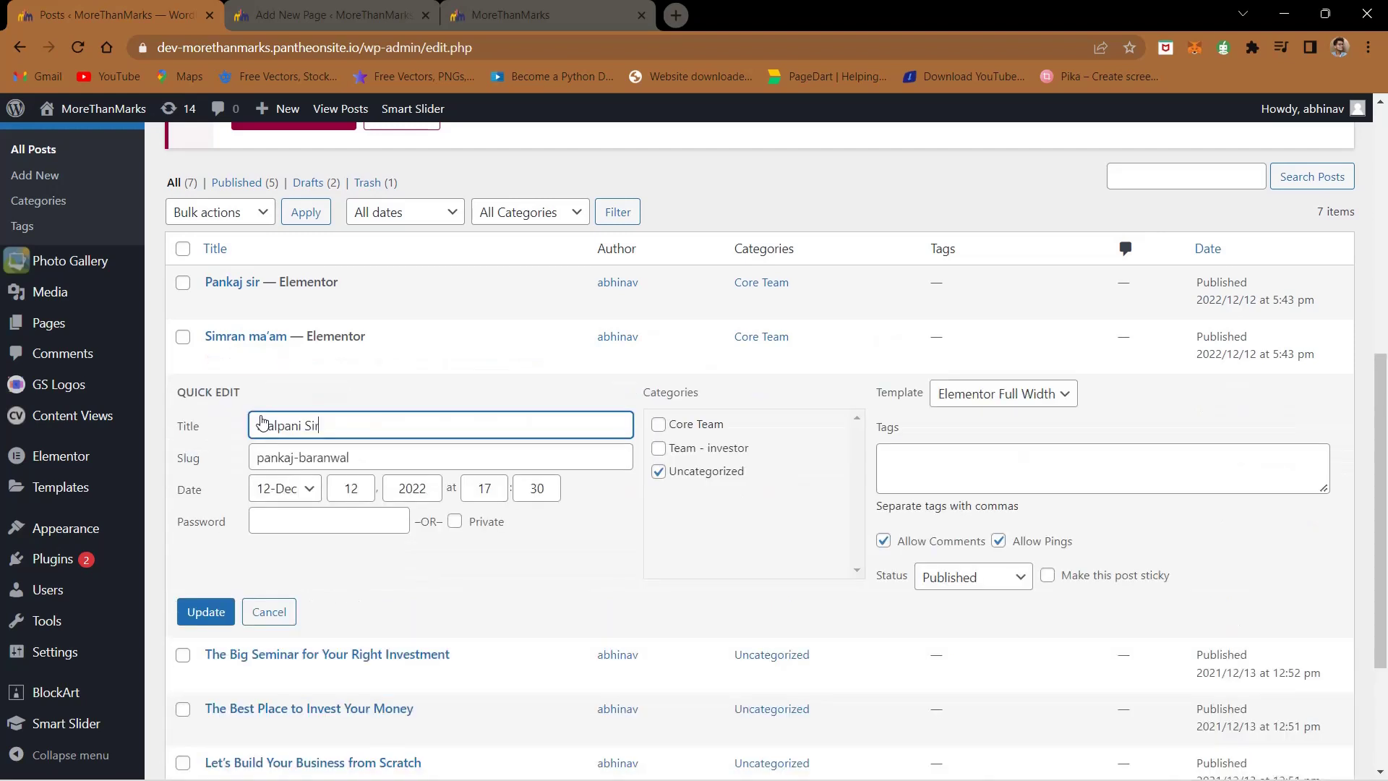
pyautogui.click(658, 449)
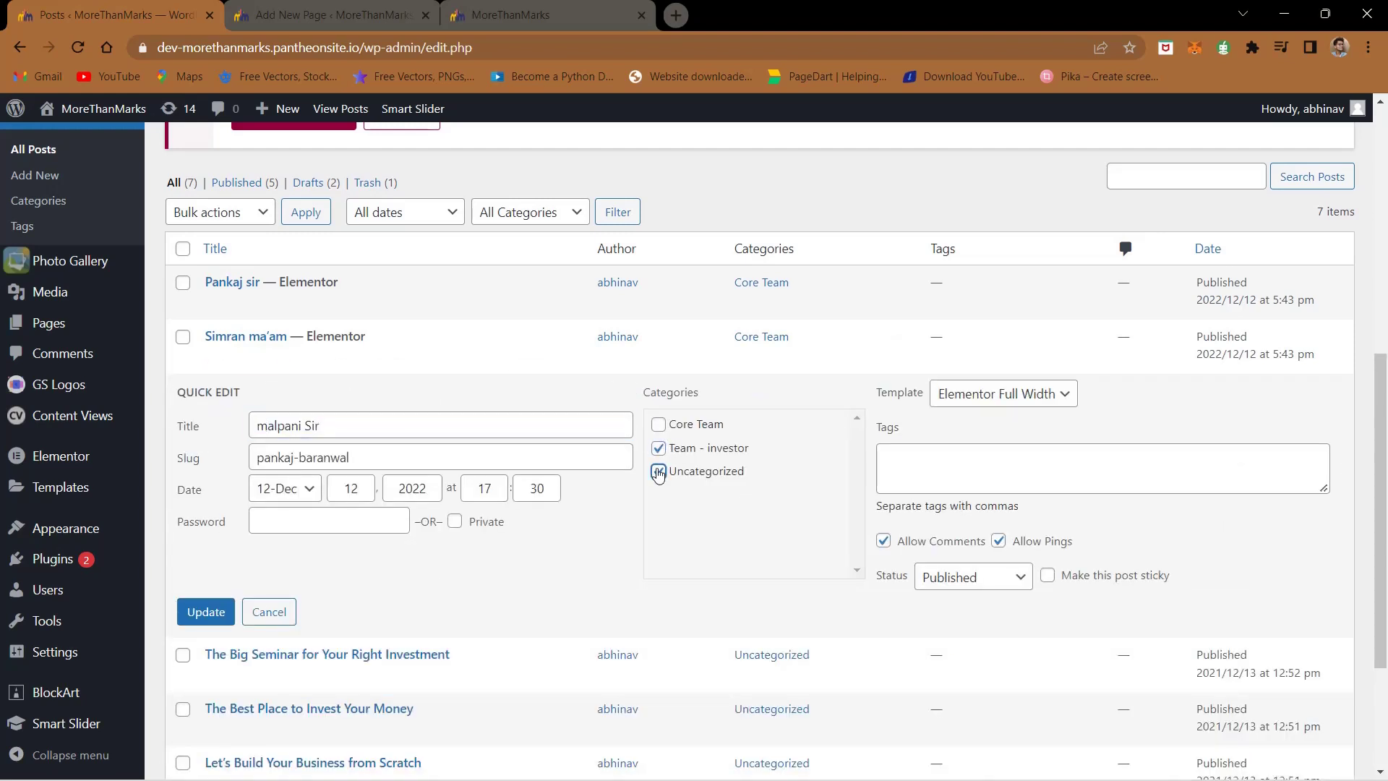
pyautogui.click(658, 472)
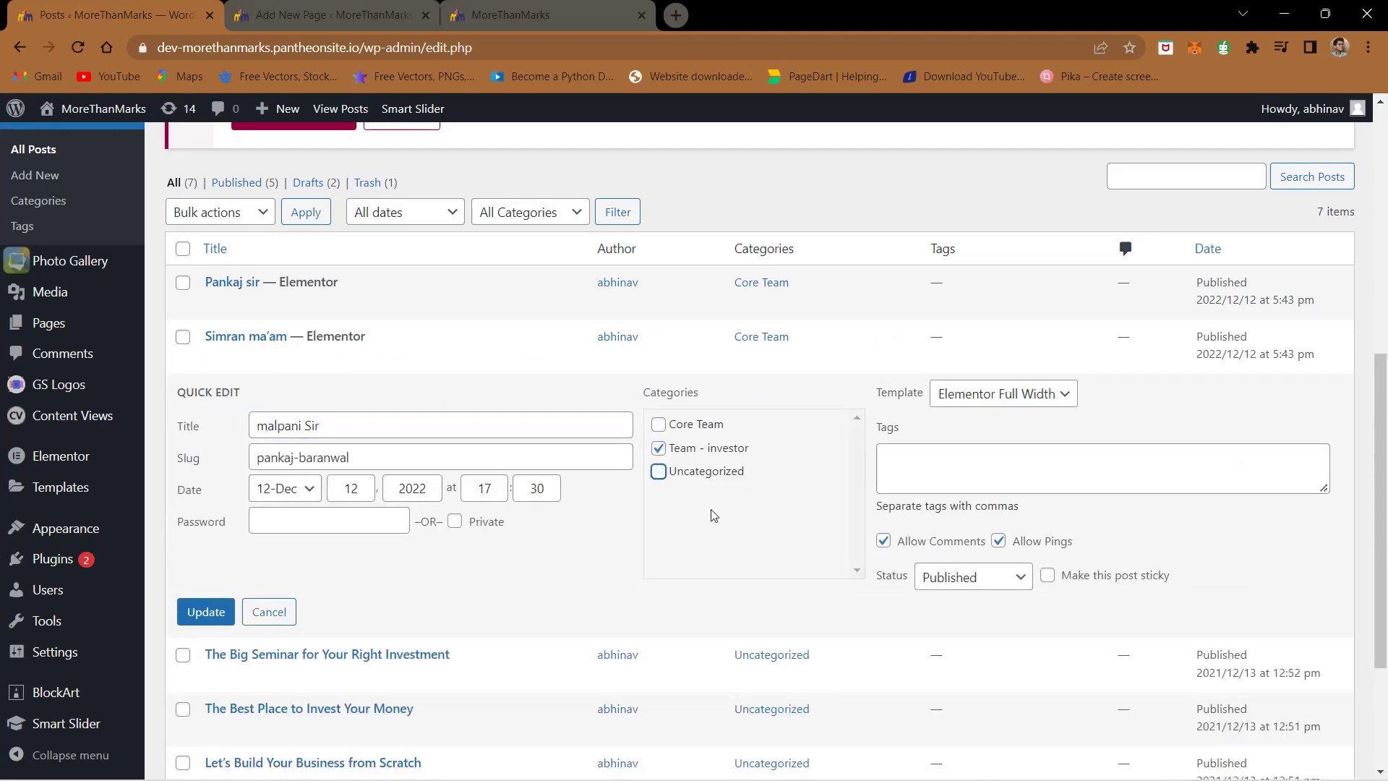
pyautogui.click(206, 618)
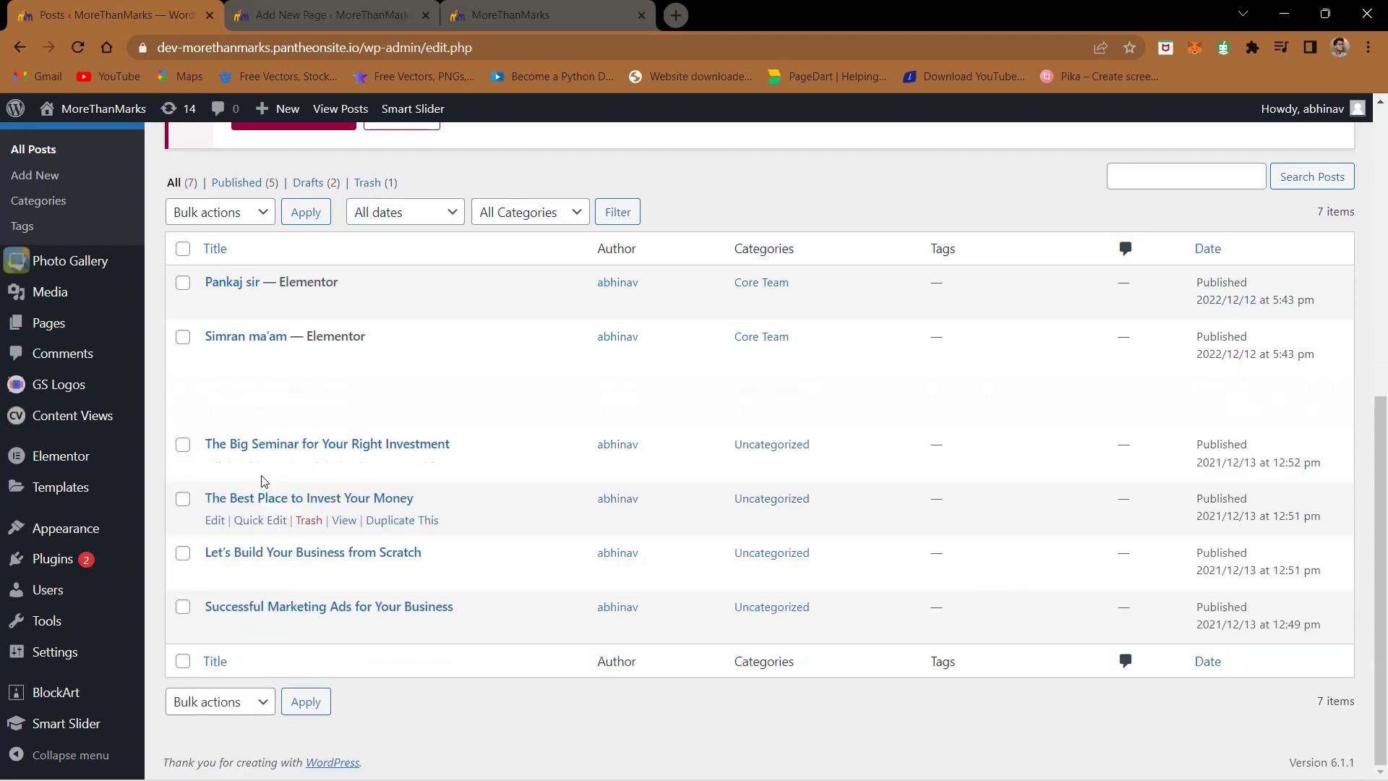
pyautogui.click(246, 415)
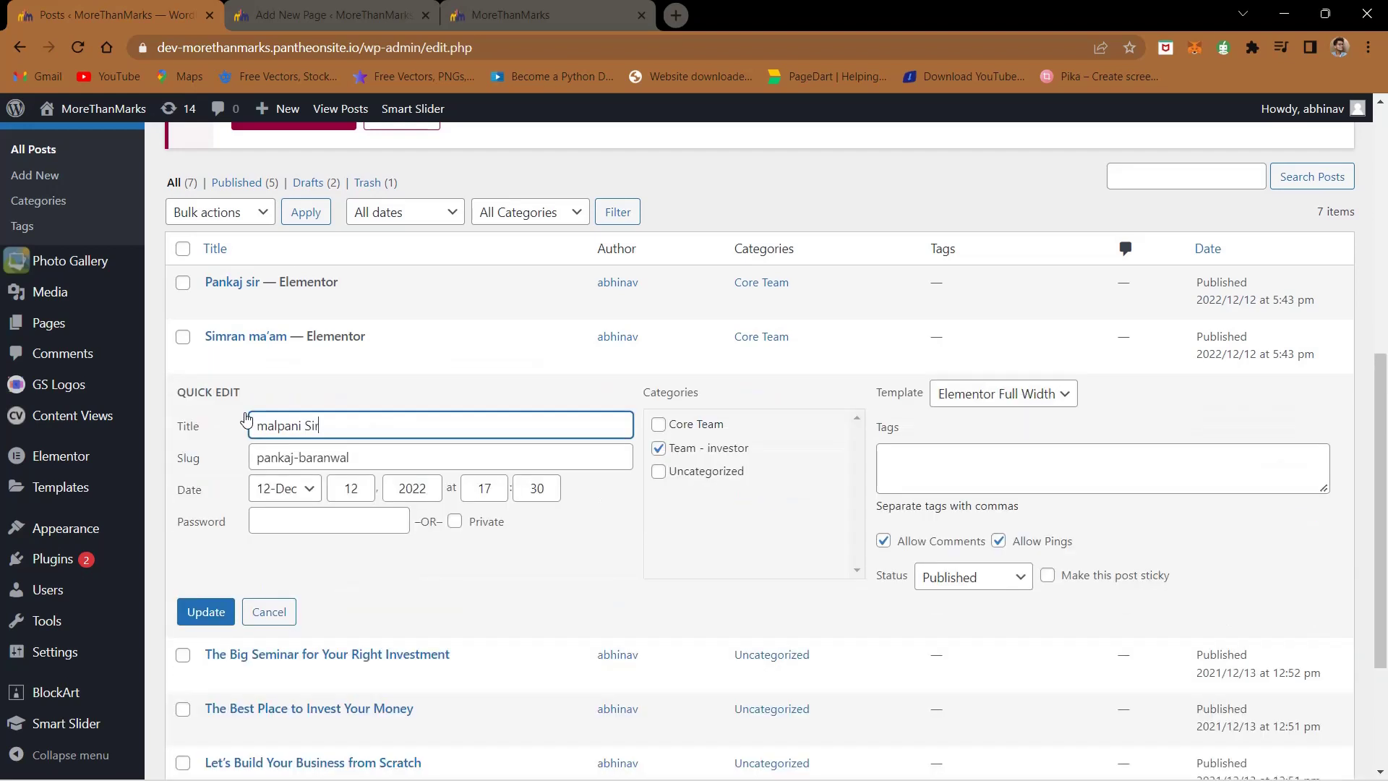
pyautogui.tripleClick(326, 455)
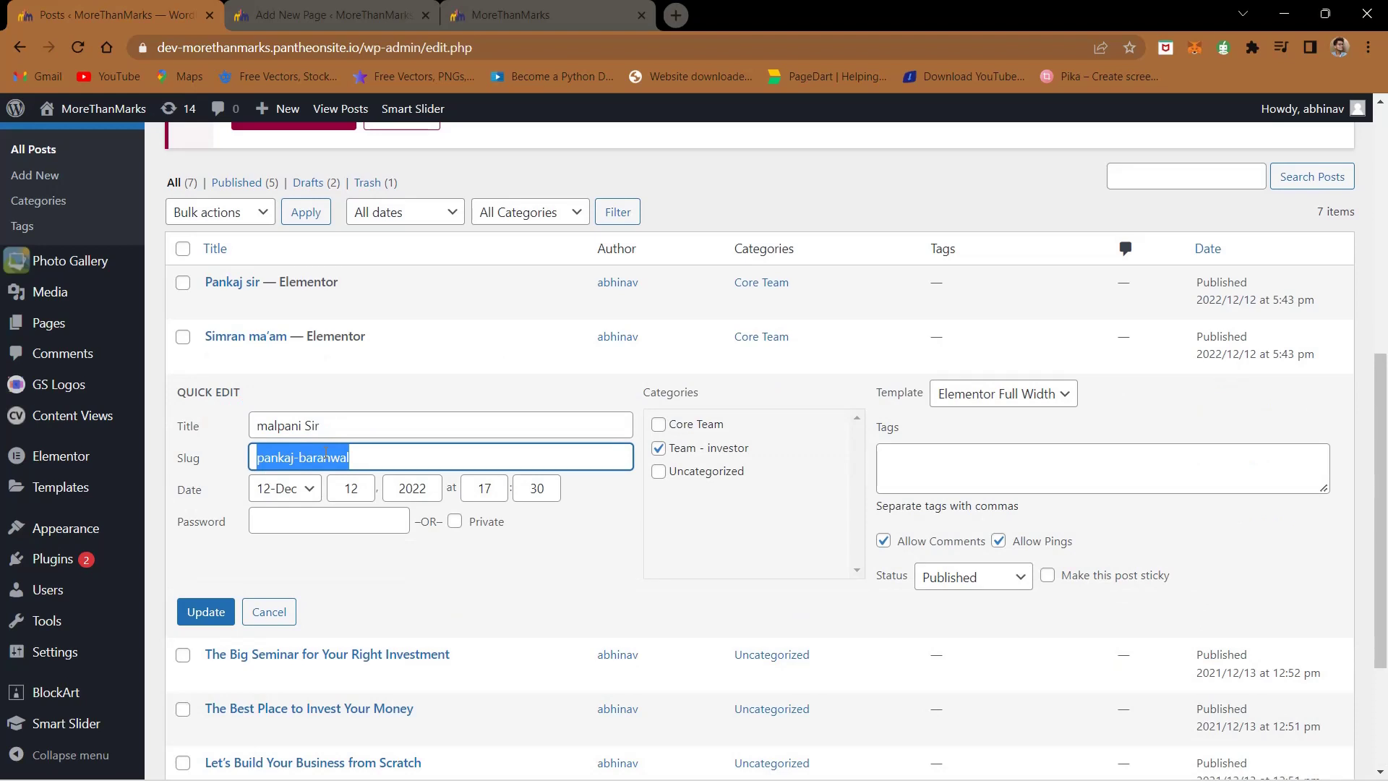
pyautogui.write('malpnai-sir')
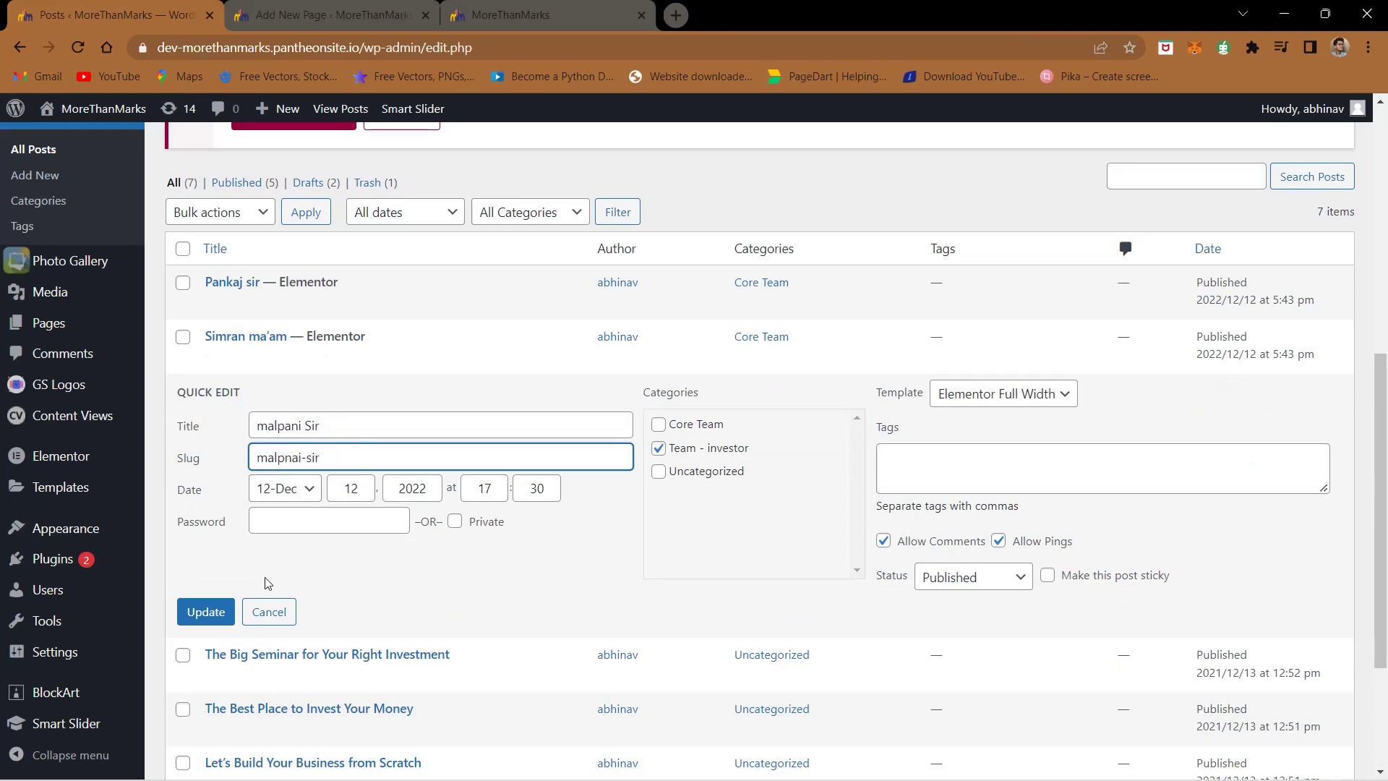
pyautogui.click(206, 612)
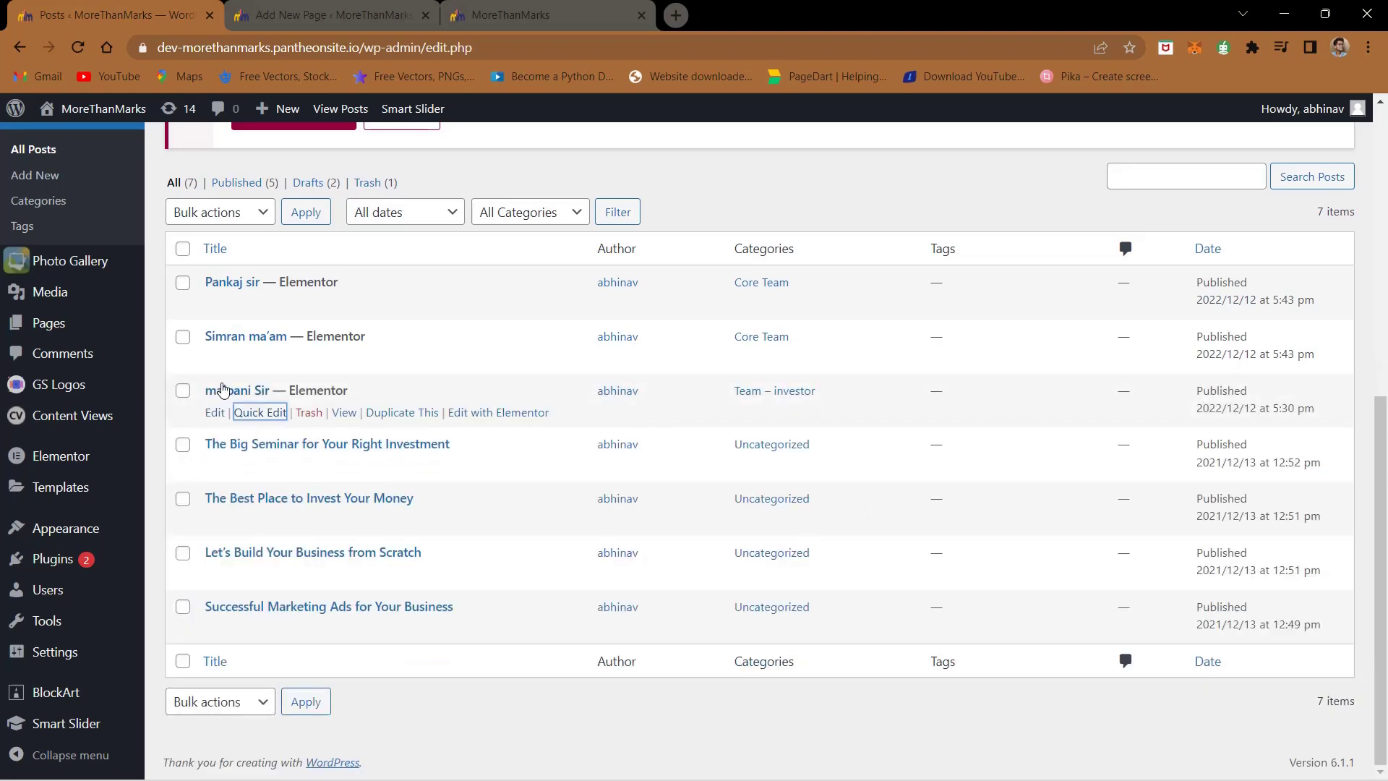
pyautogui.click(250, 394)
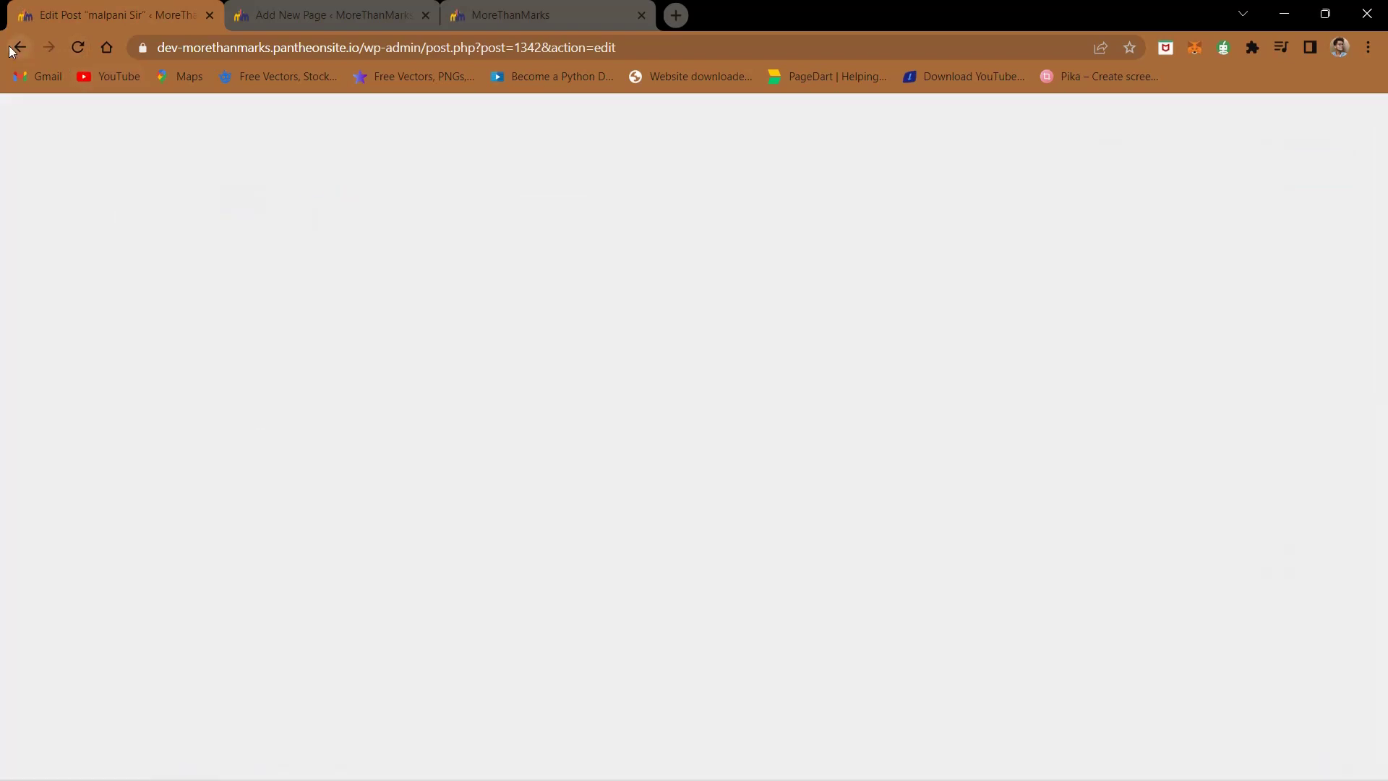
pyautogui.click(12, 49)
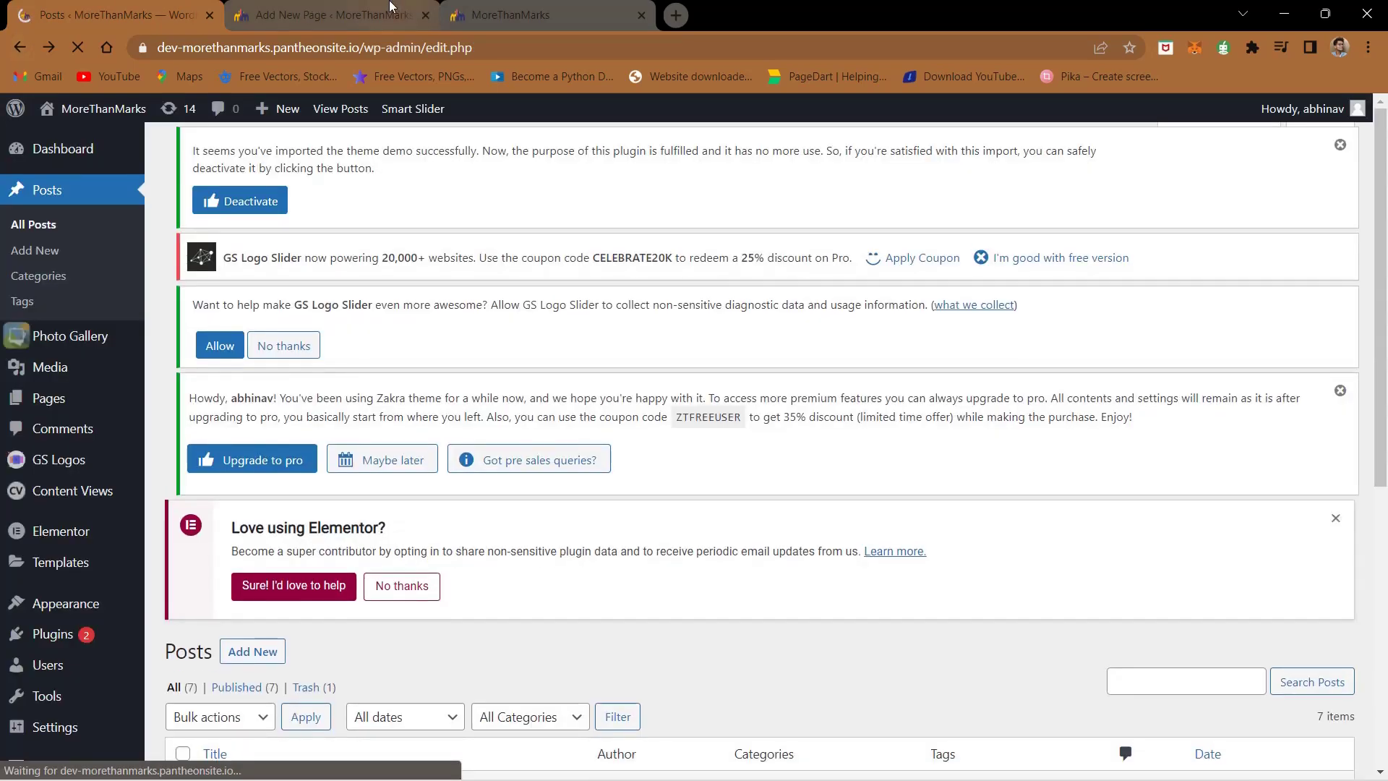
pyautogui.click(391, 8)
pyautogui.click(549, 10)
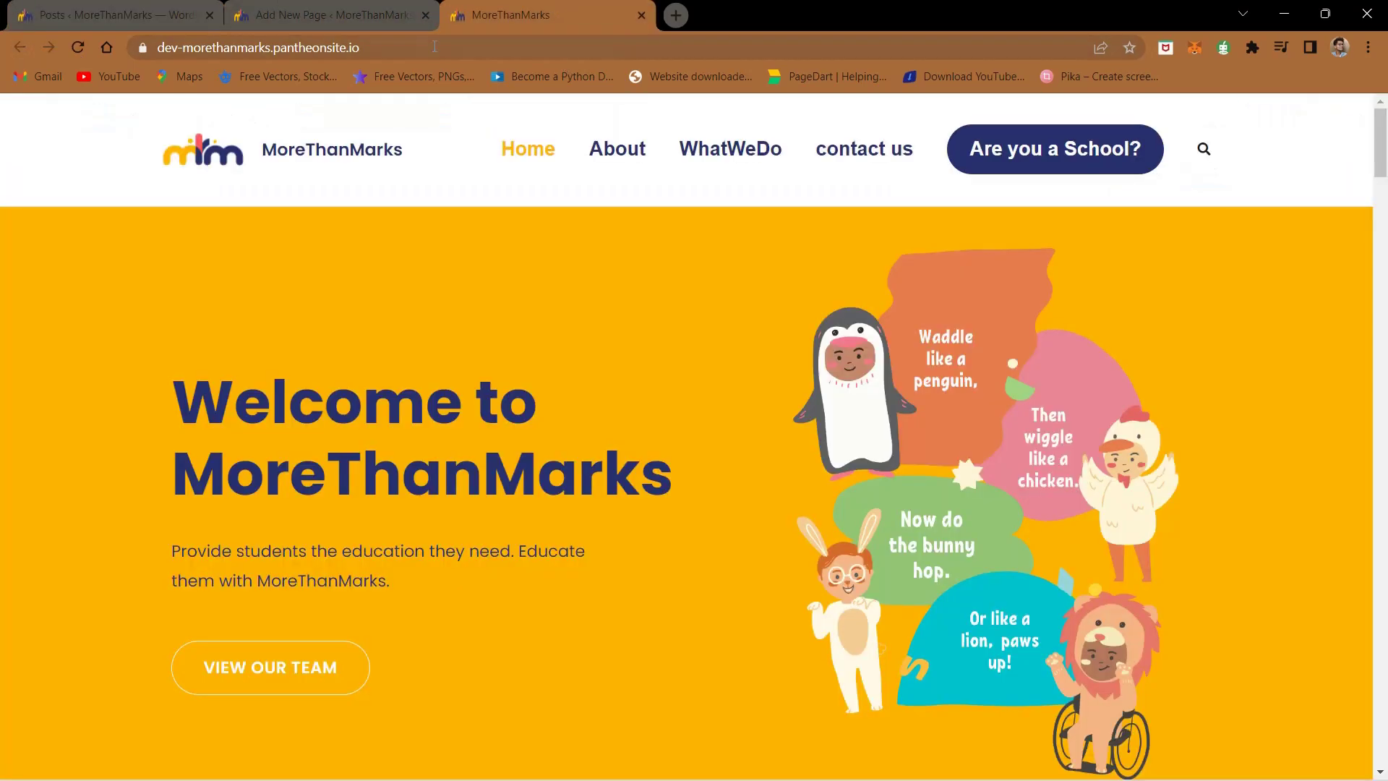
pyautogui.click(602, 148)
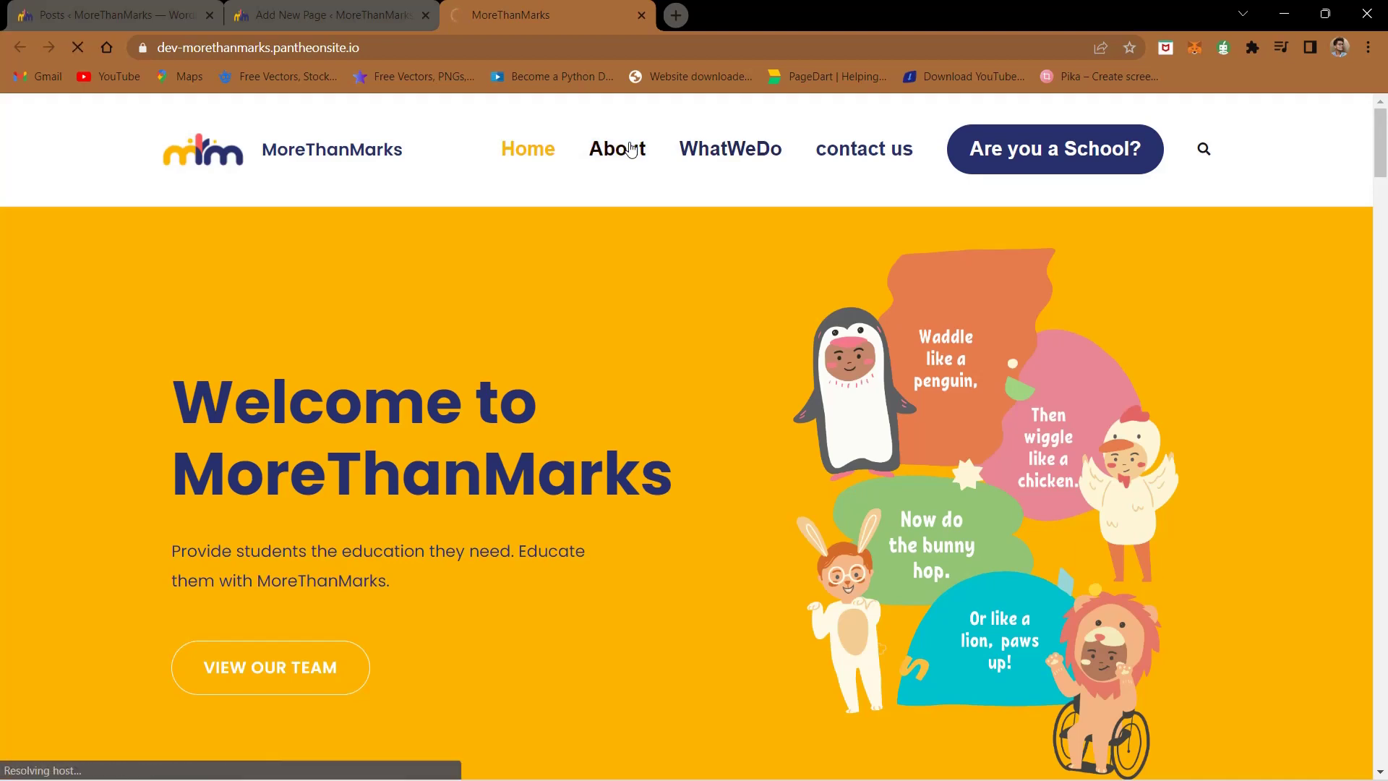
pyautogui.click(386, 47)
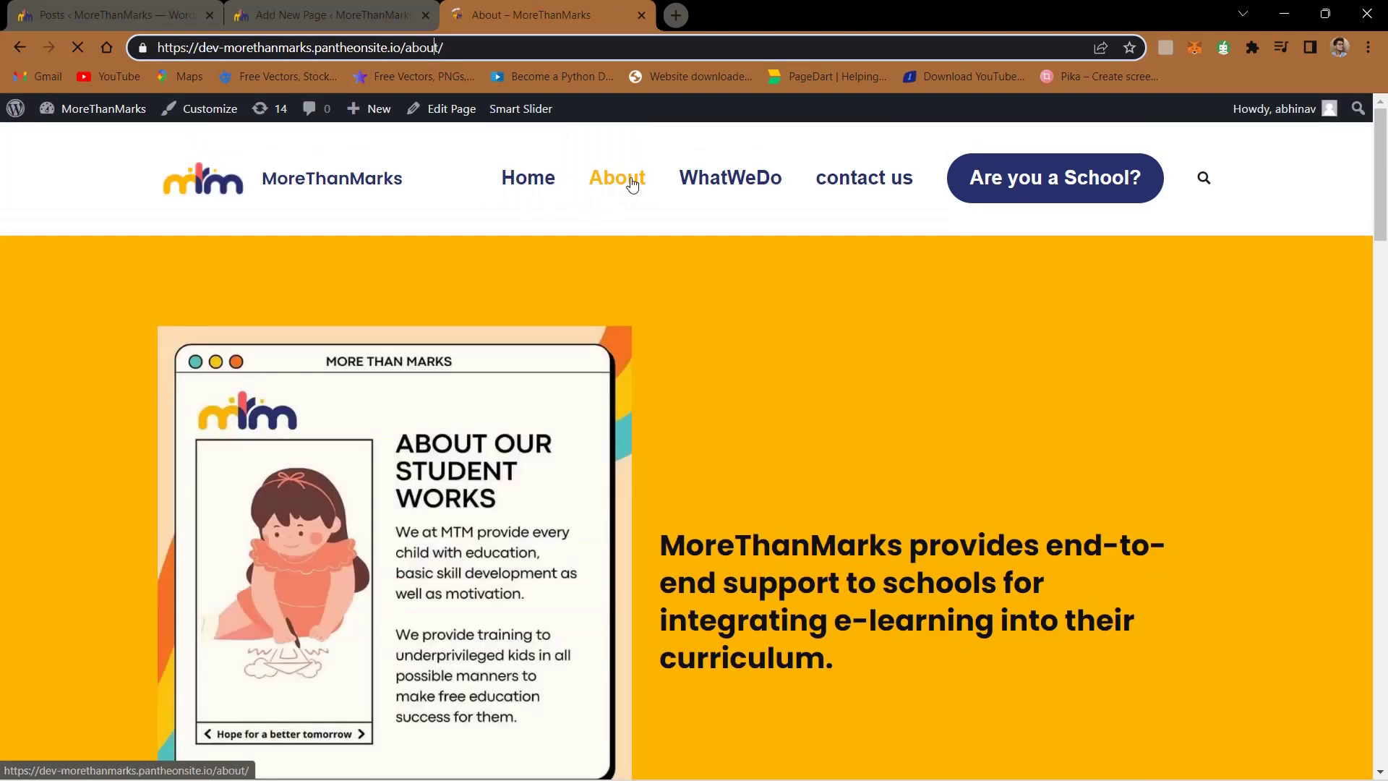
pyautogui.doubleClick(424, 47)
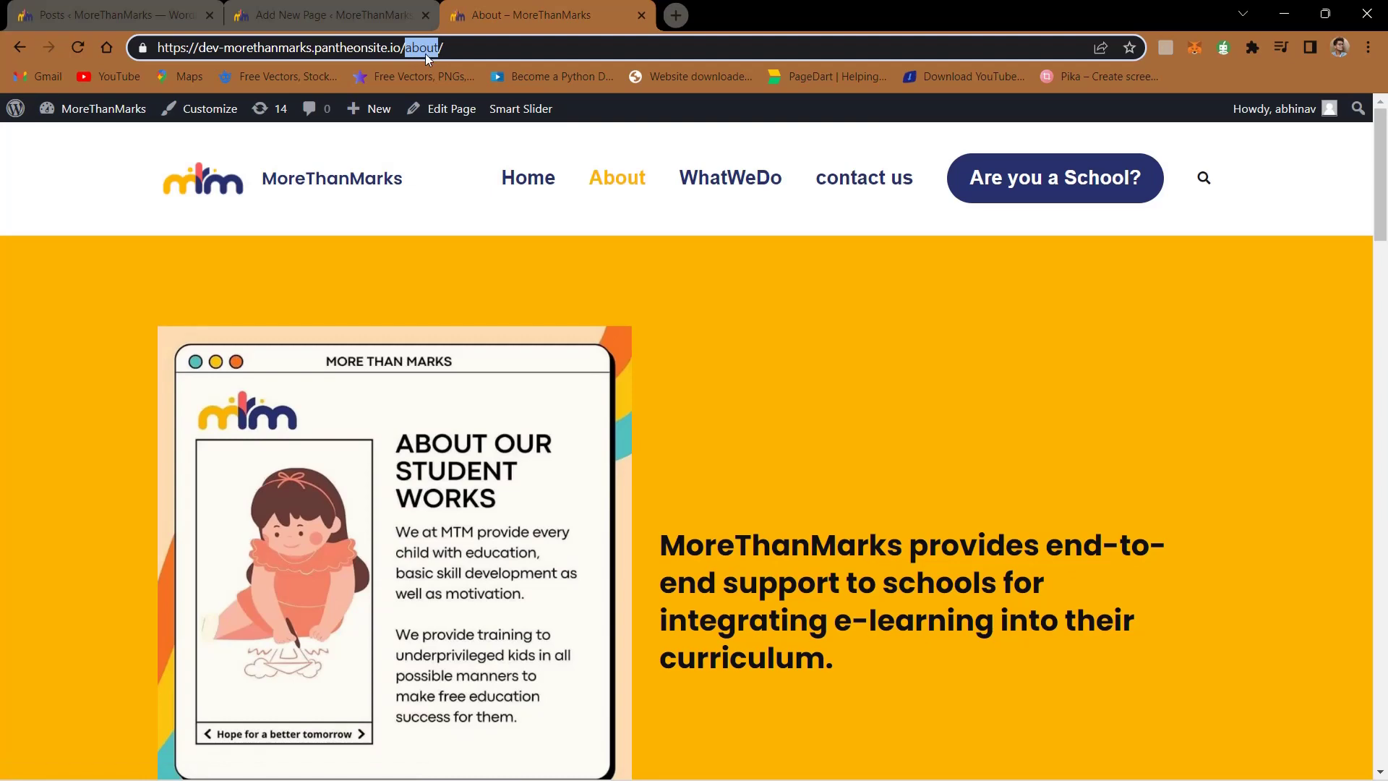
pyautogui.click(287, 6)
pyautogui.click(477, 6)
pyautogui.click(323, 18)
pyautogui.click(115, 14)
pyautogui.scroll(-5, 207, 338)
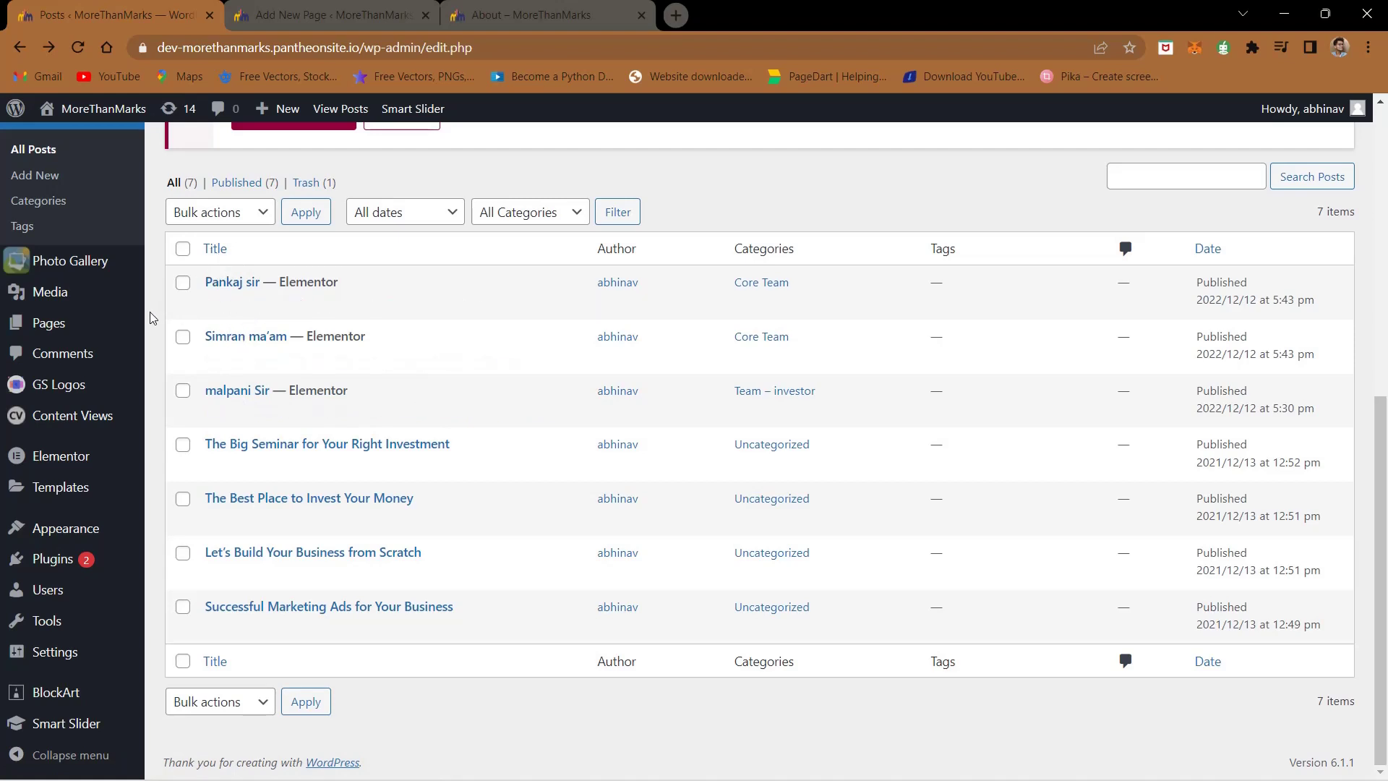
# - Start a new content view titled 'investor'
pyautogui.click(60, 424)
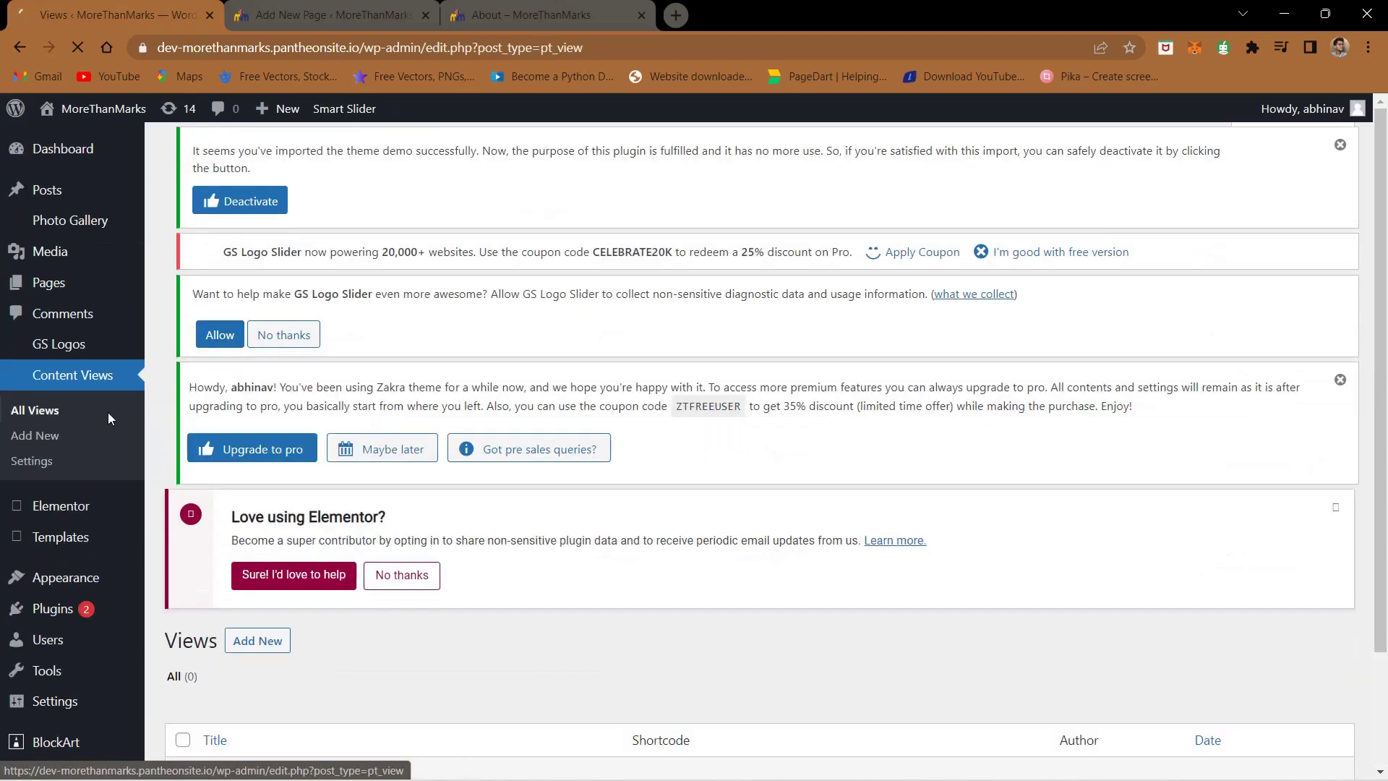
pyautogui.scroll(-2, 242, 284)
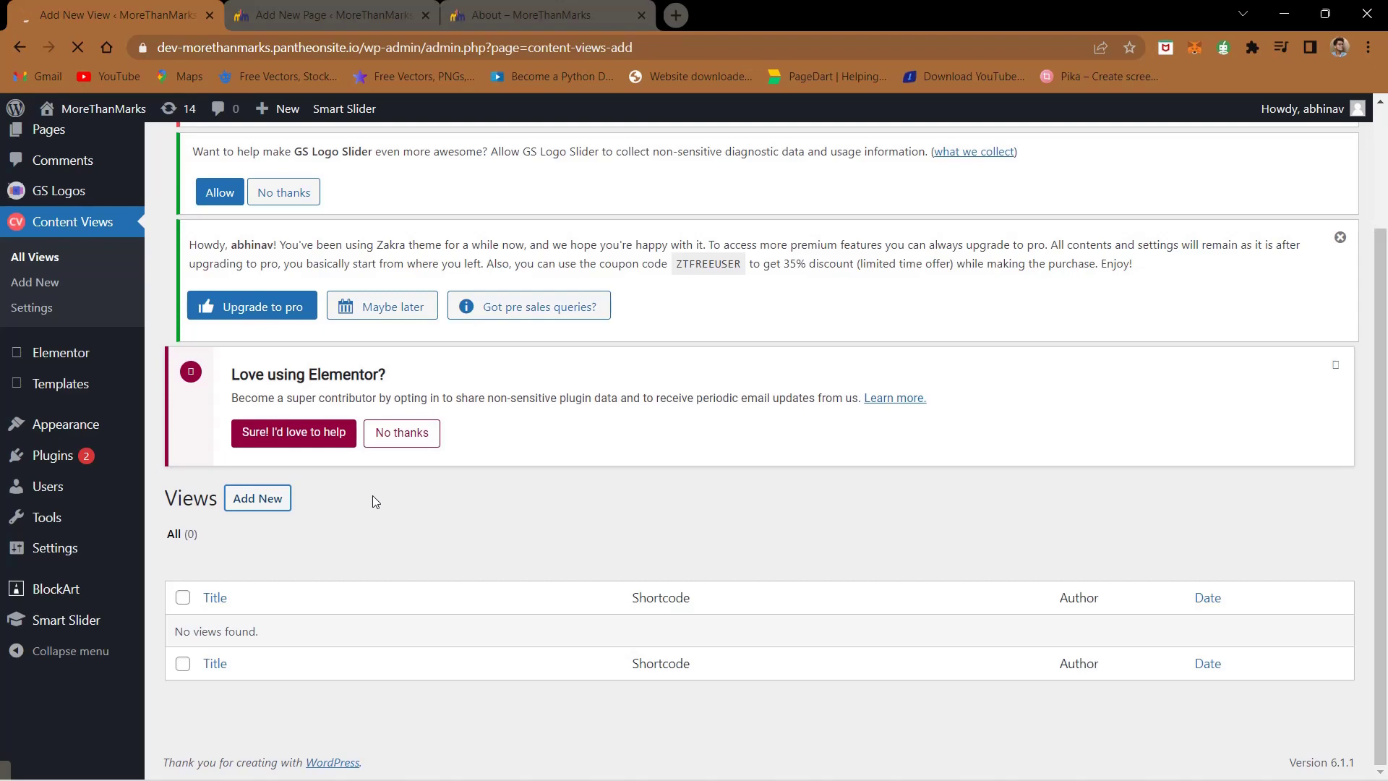
pyautogui.scroll(-5, 374, 498)
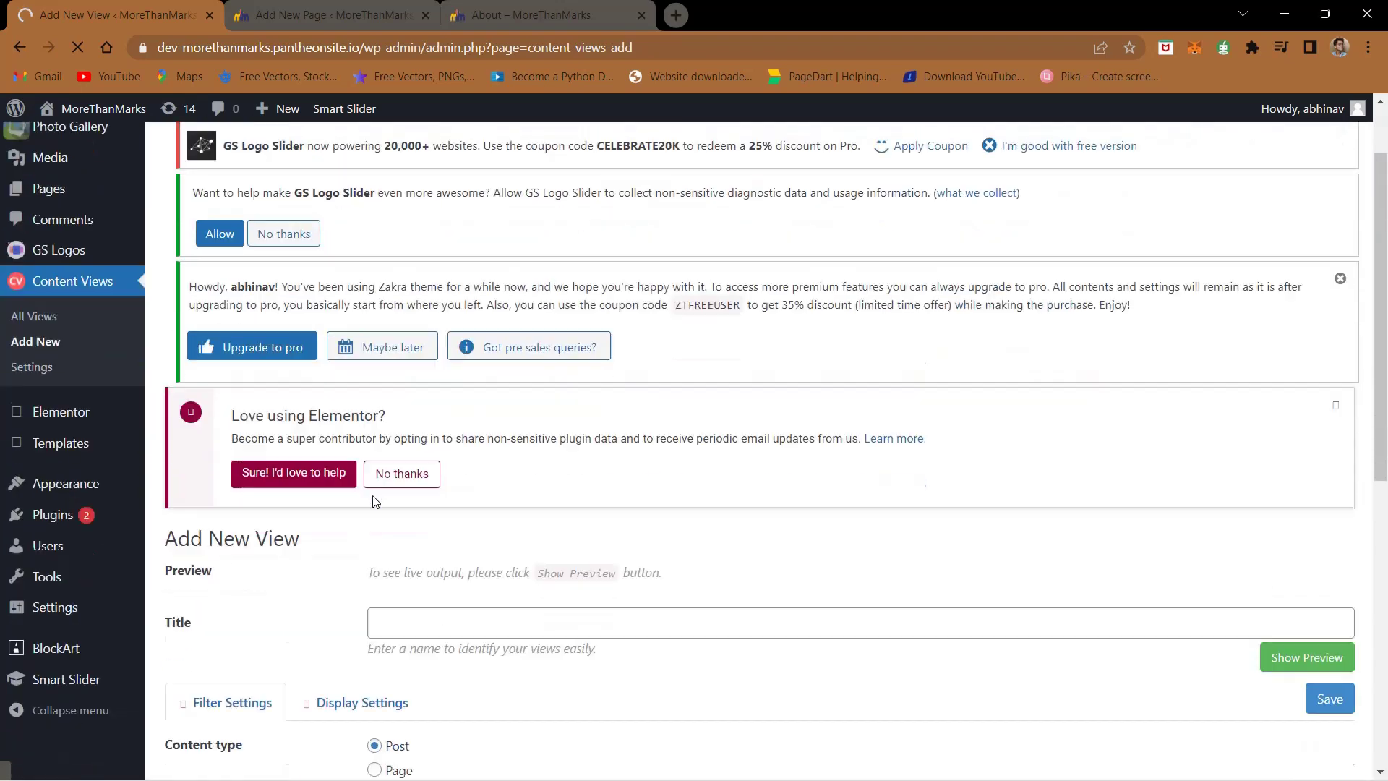
pyautogui.click(437, 348)
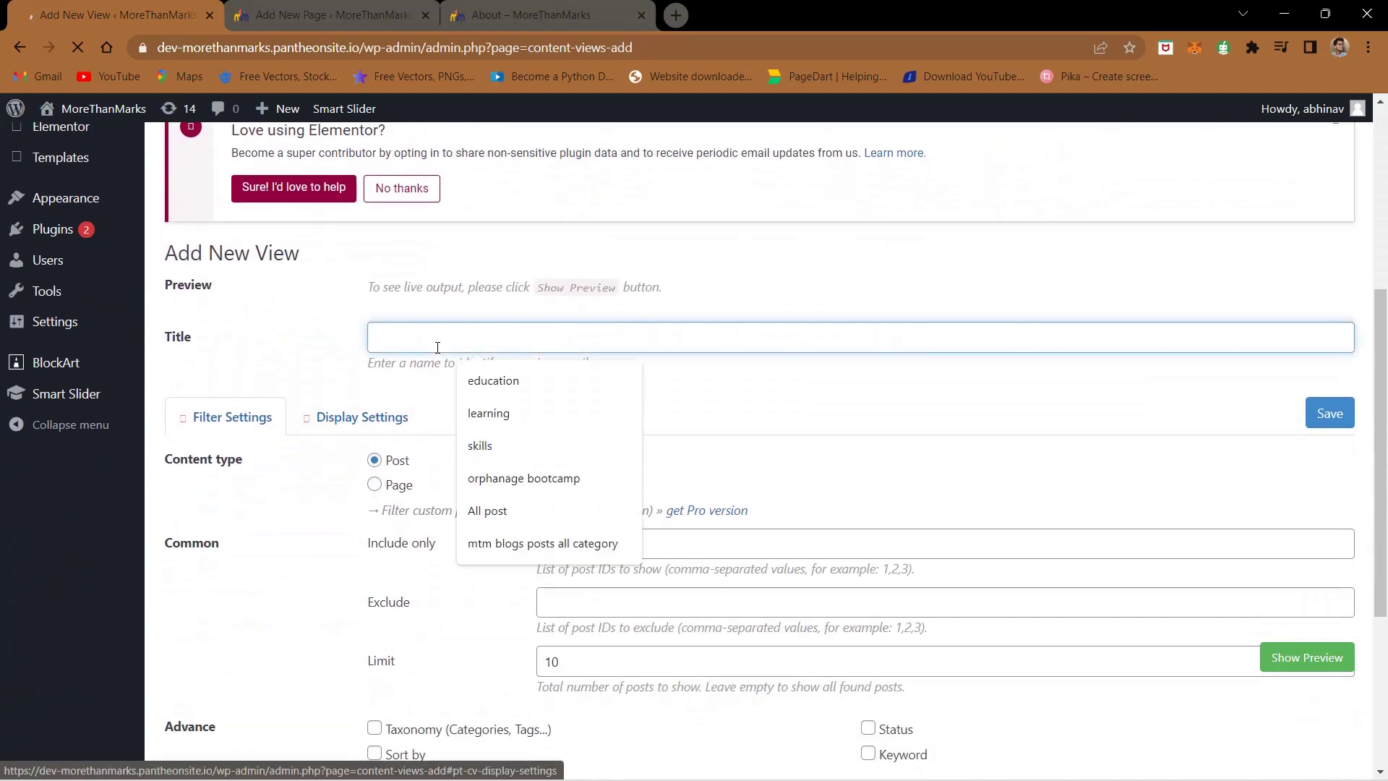
pyautogui.write('investor')
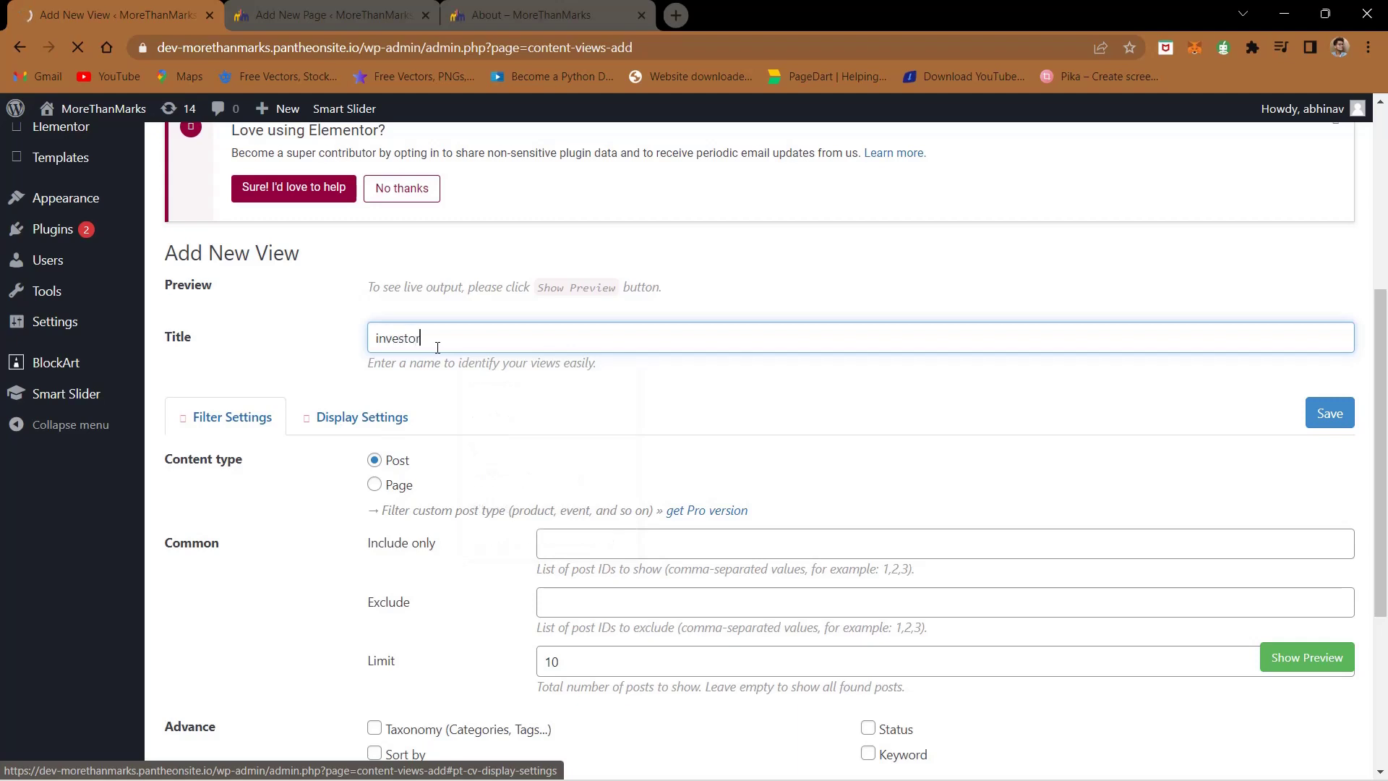
pyautogui.scroll(-3, 437, 348)
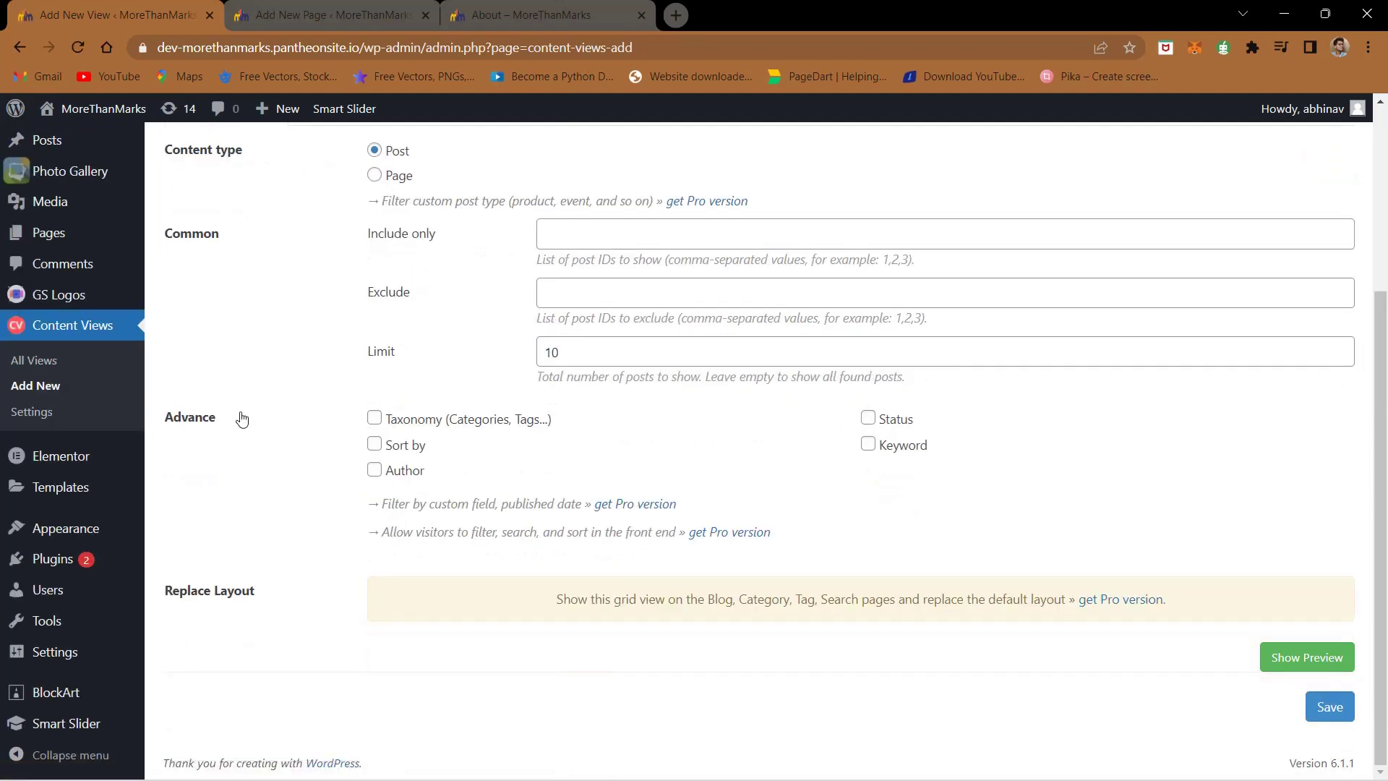
# - Filter the view by taxonomy Categories, selecting the Team - investor term
pyautogui.click(375, 419)
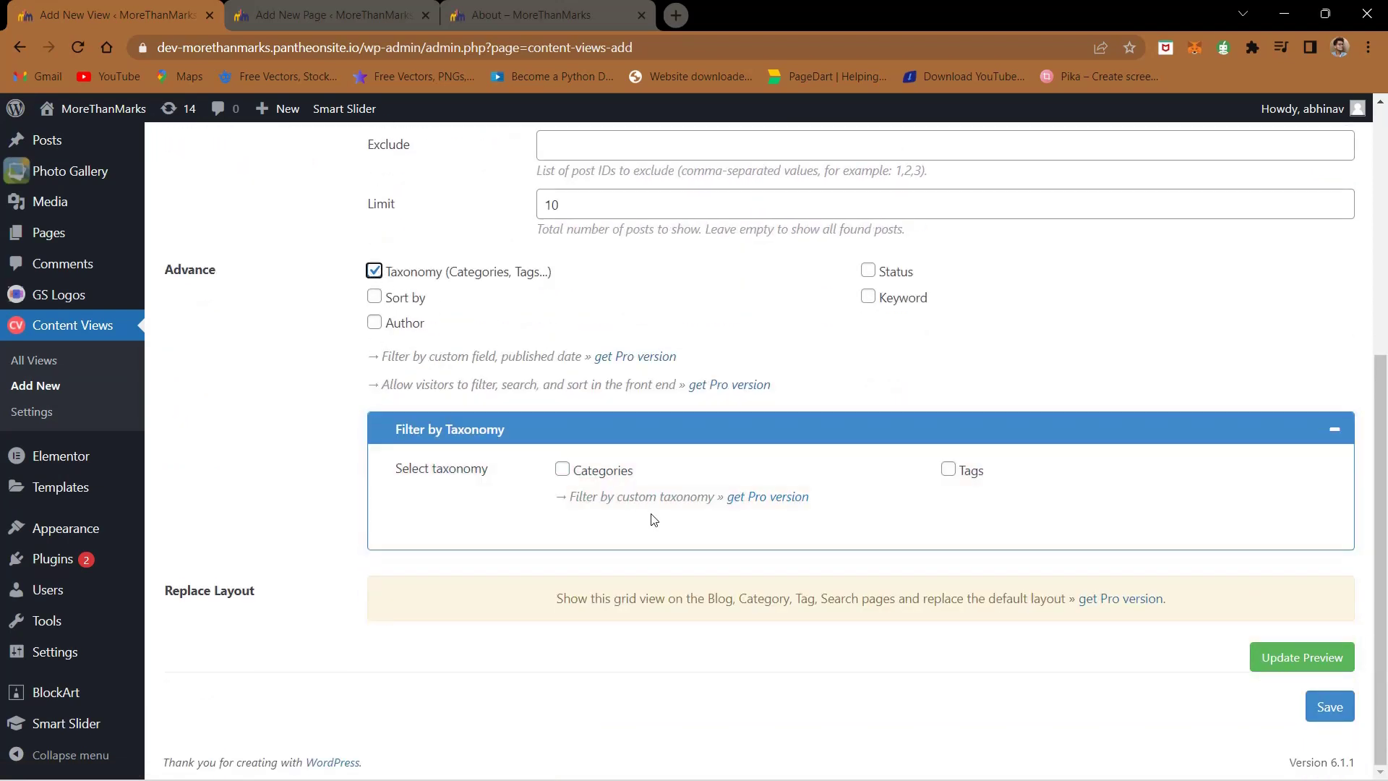
pyautogui.click(563, 471)
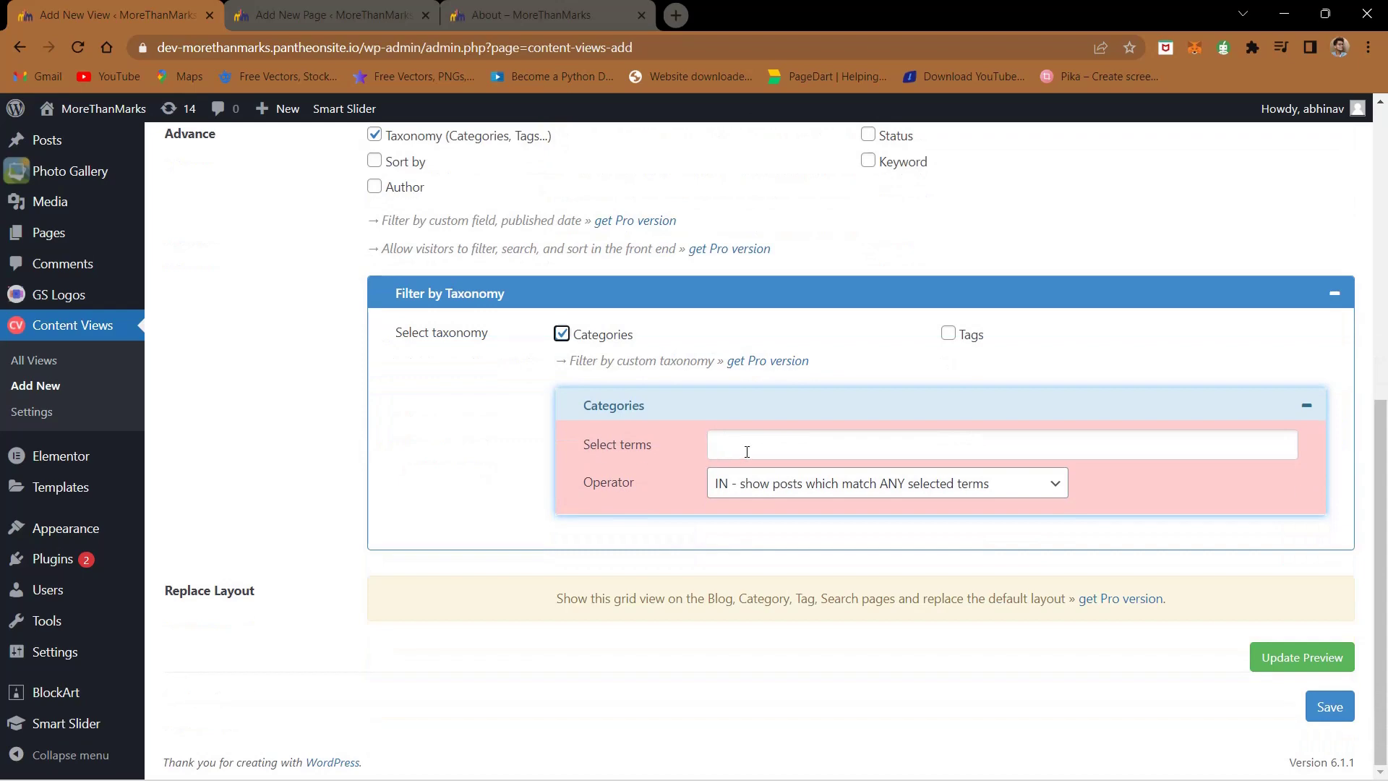
pyautogui.click(757, 446)
pyautogui.write('inves')
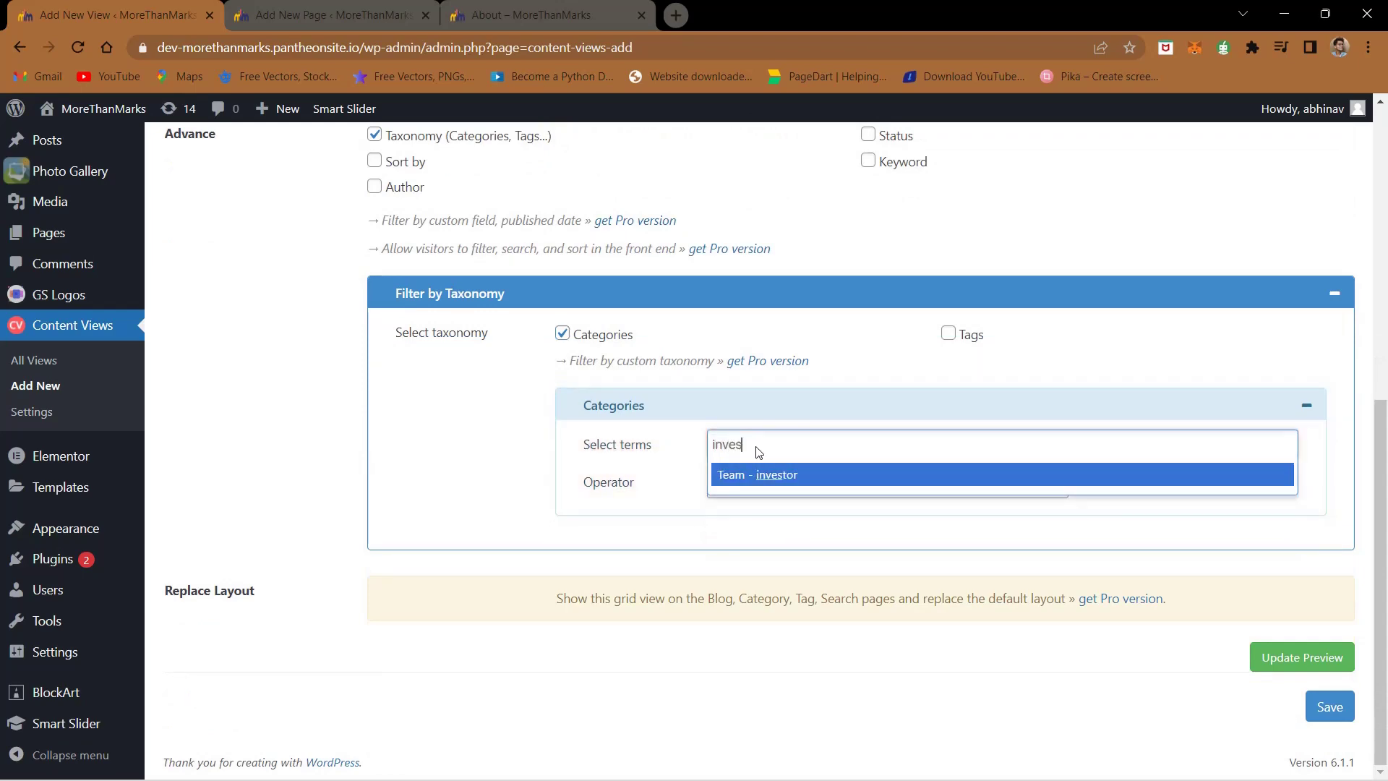
pyautogui.press('Return')
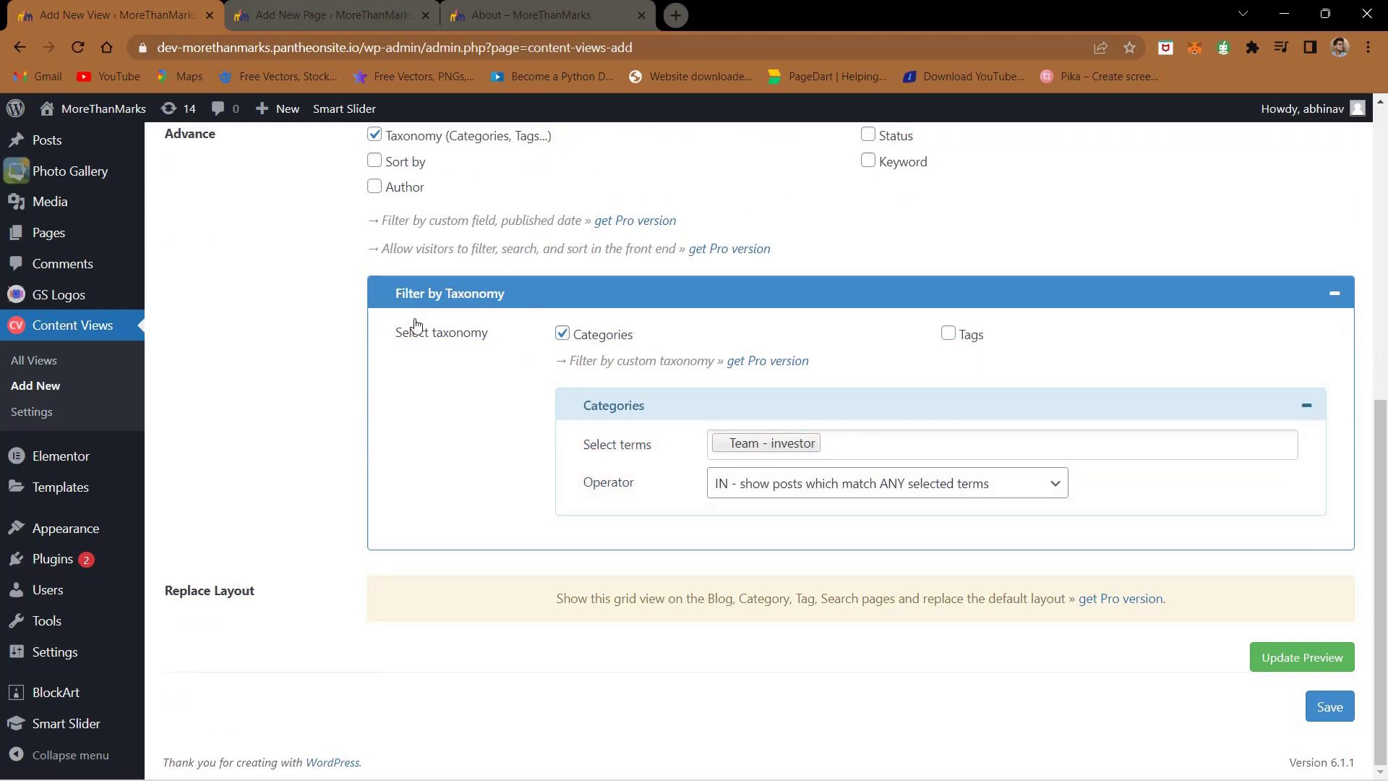
pyautogui.scroll(3, 415, 326)
pyautogui.scroll(3, 416, 327)
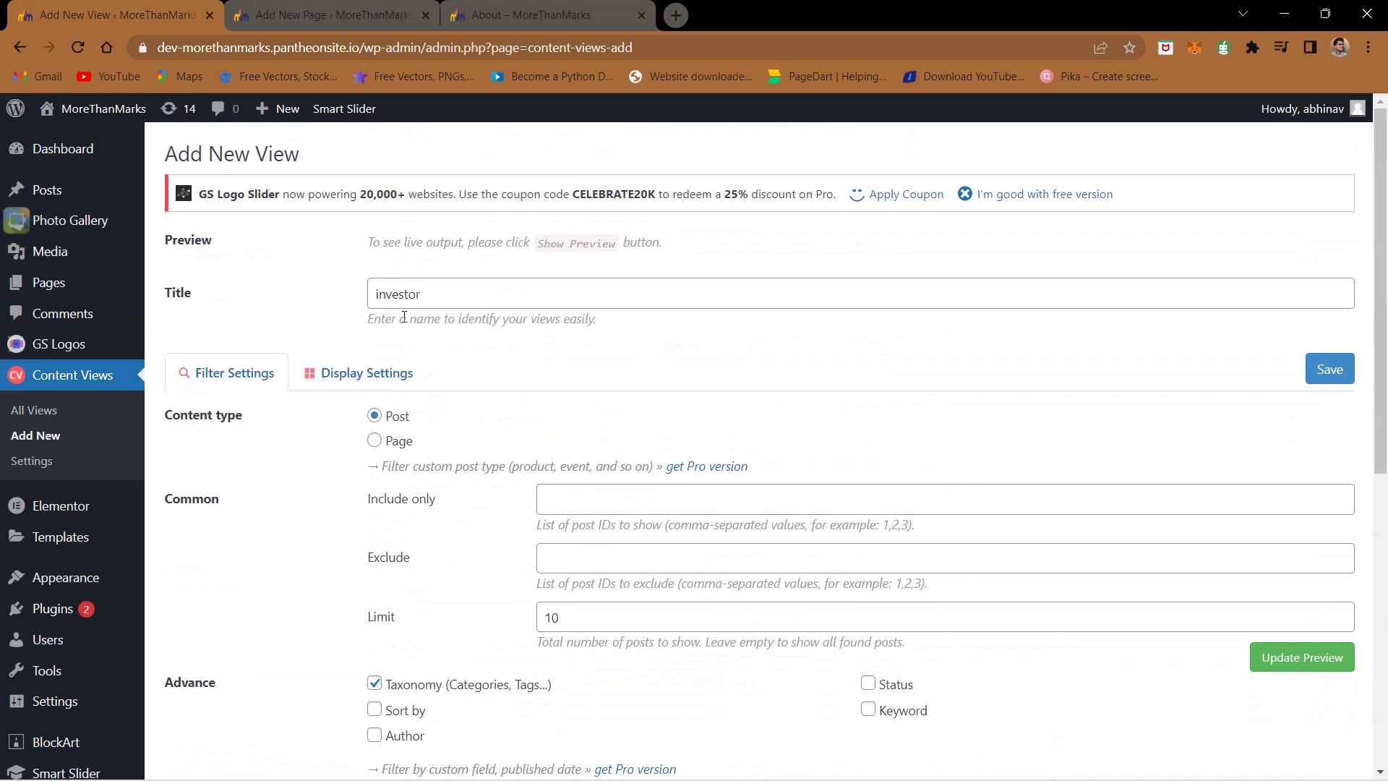
# - In Display Settings, set Items per row to 3
pyautogui.click(357, 384)
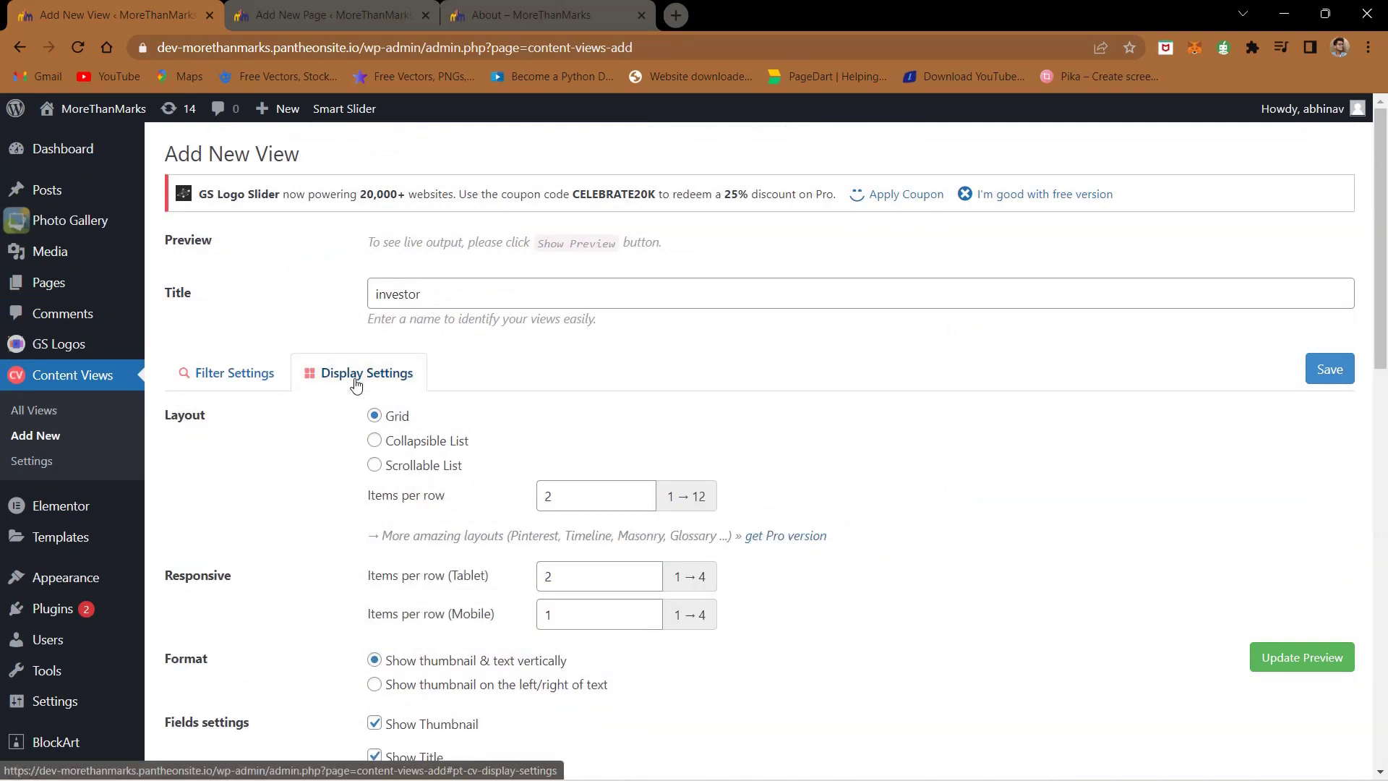
pyautogui.scroll(-2, 356, 383)
pyautogui.click(581, 373)
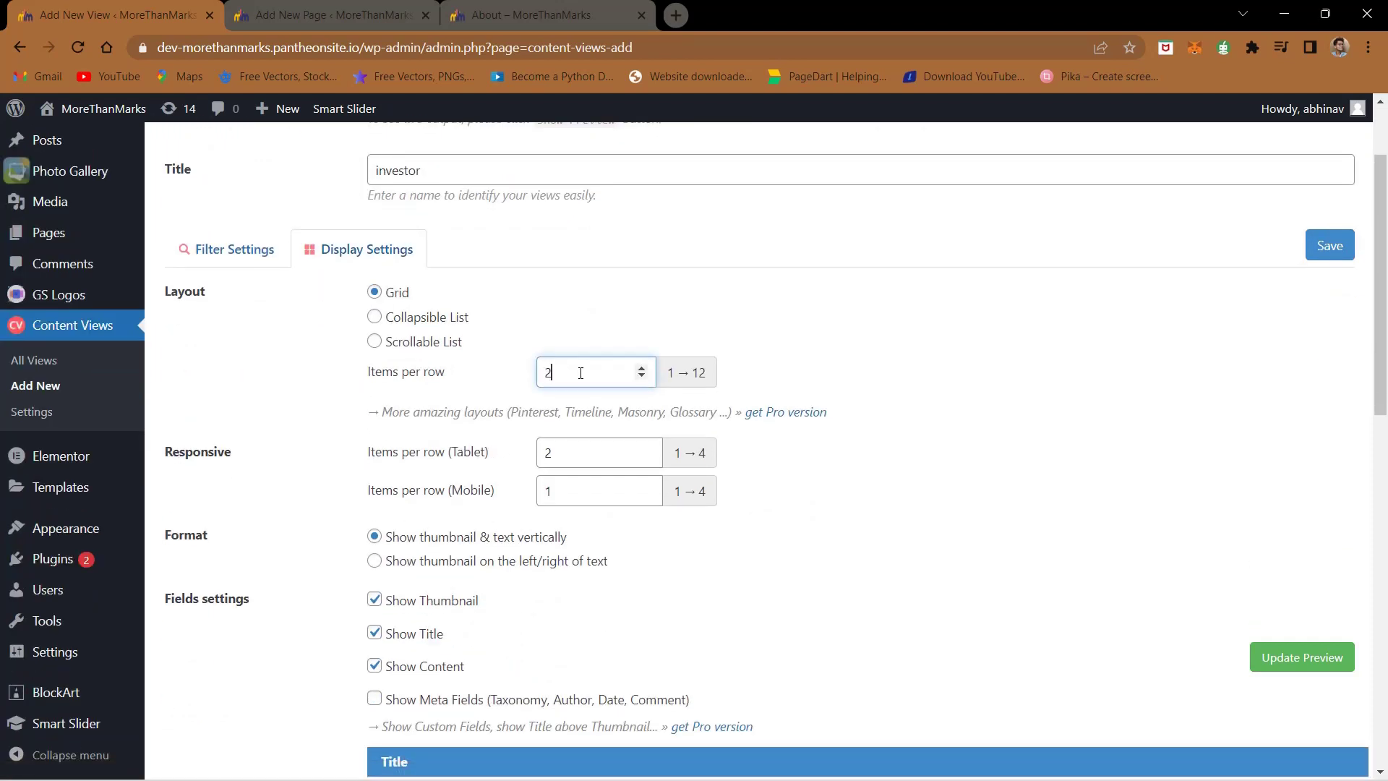
pyautogui.click(483, 401)
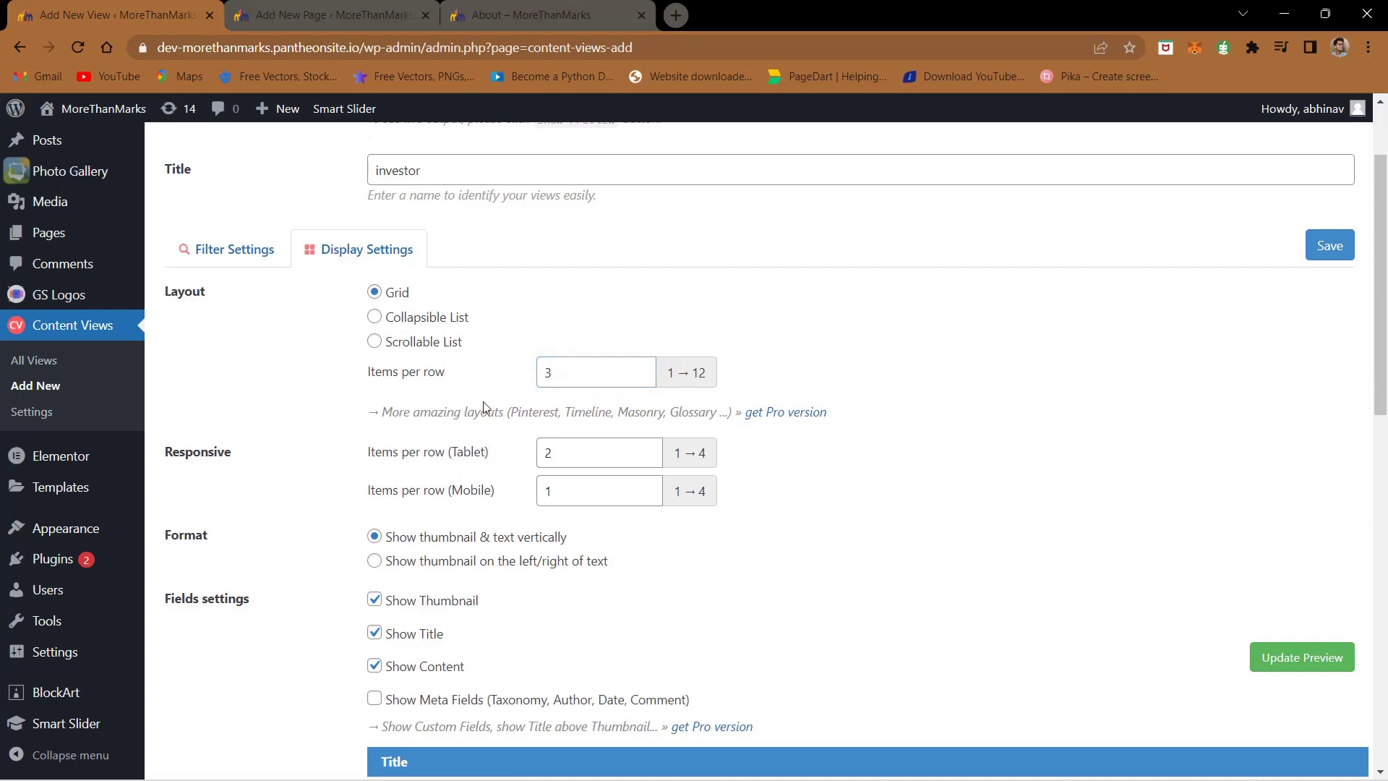
pyautogui.scroll(-5, 483, 402)
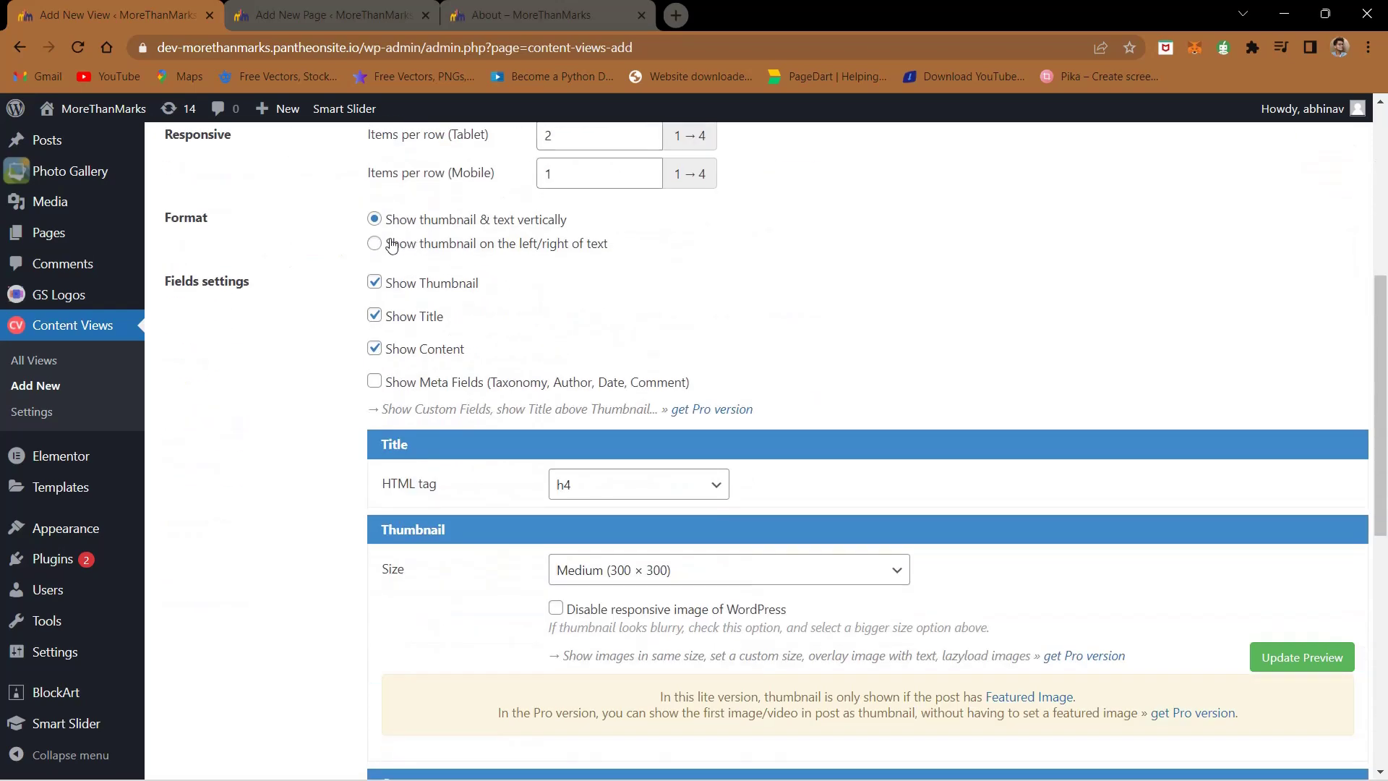
pyautogui.scroll(-1, 375, 304)
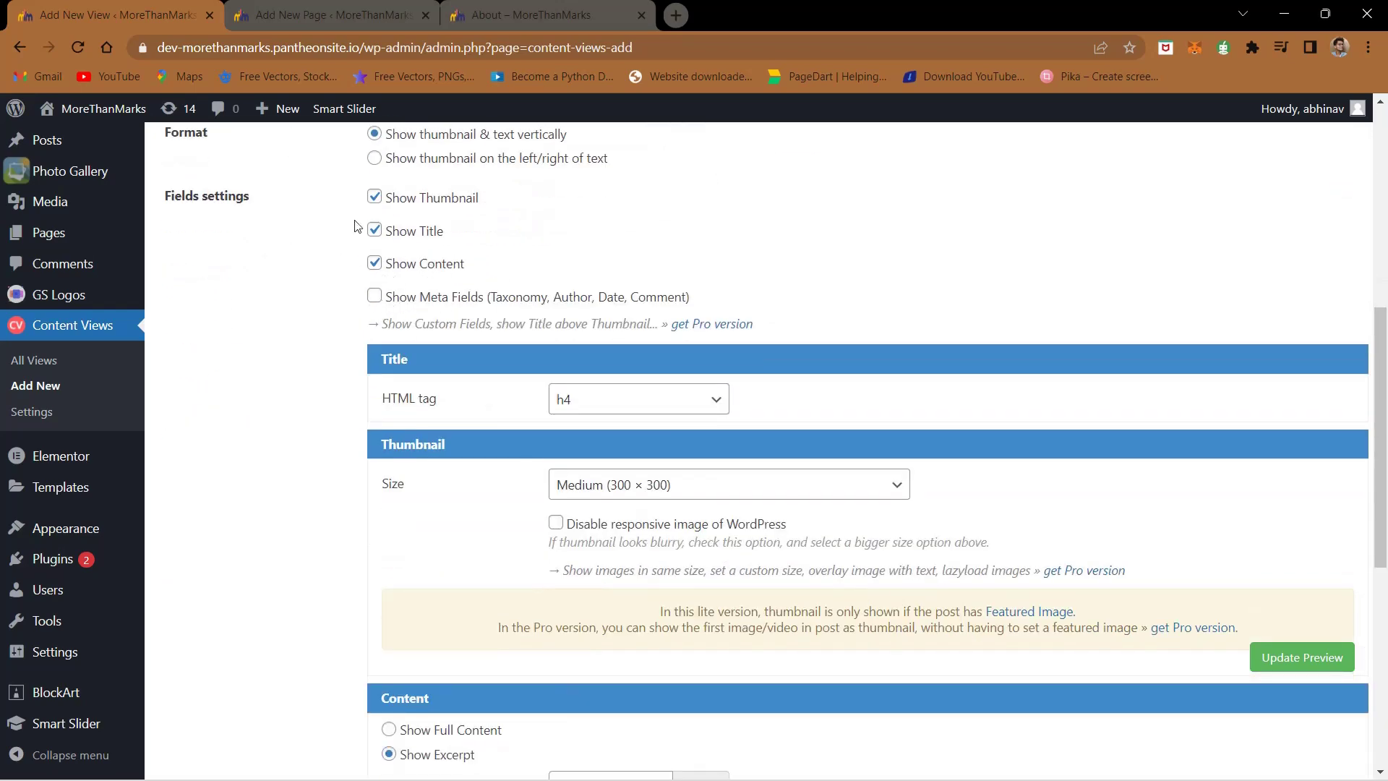
pyautogui.scroll(-3, 409, 354)
pyautogui.scroll(-3, 408, 354)
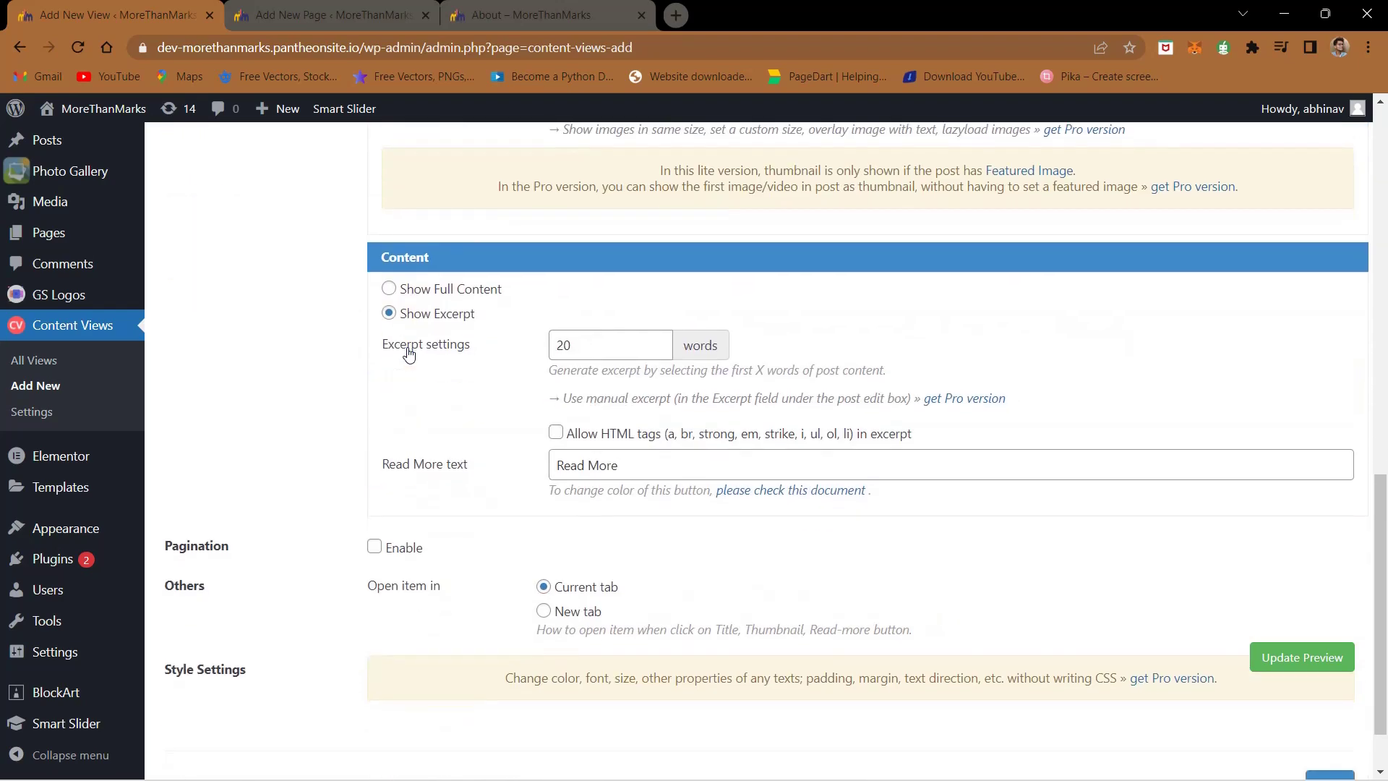
pyautogui.scroll(13, 408, 354)
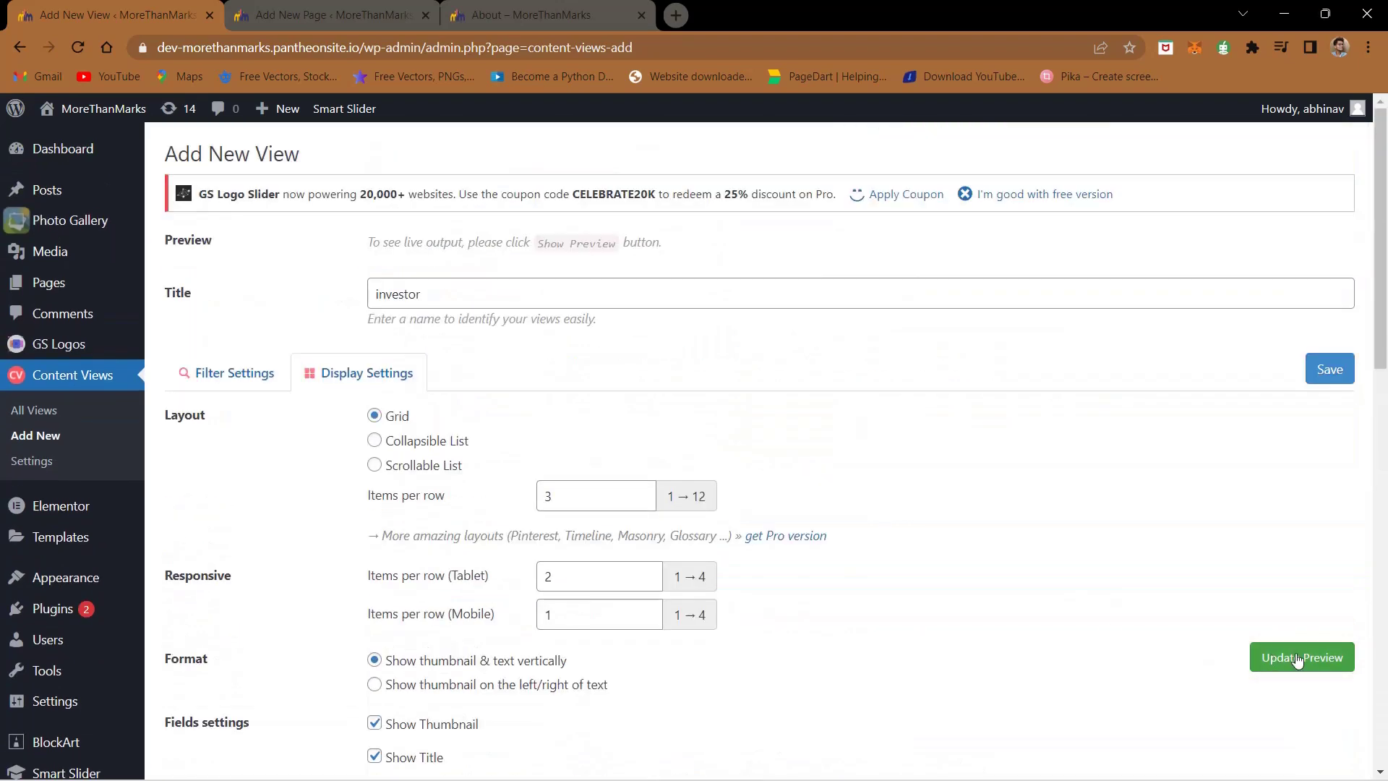
# - Update the investor view's preview, save it, and copy its shortcode for the Our Team page
pyautogui.click(1294, 658)
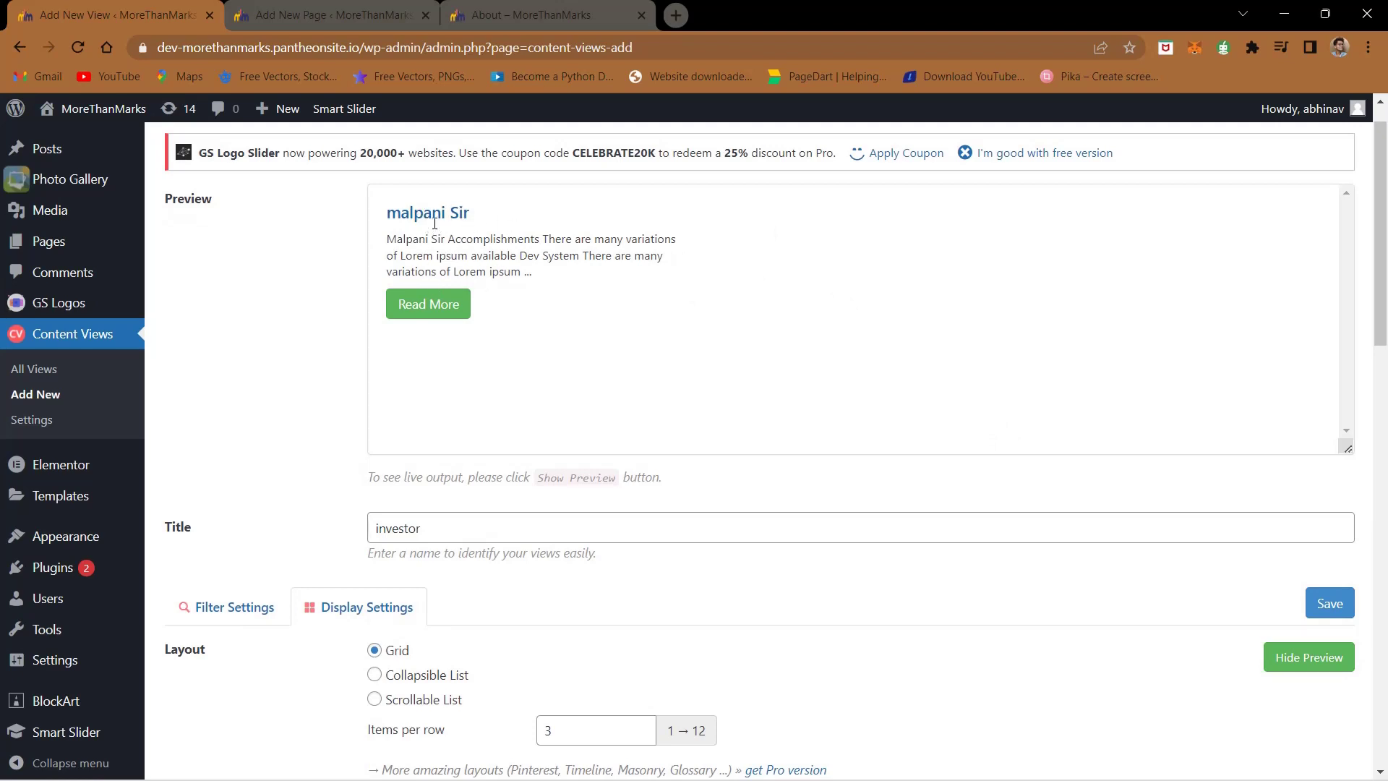
pyautogui.scroll(-10, 494, 362)
pyautogui.scroll(11, 821, 390)
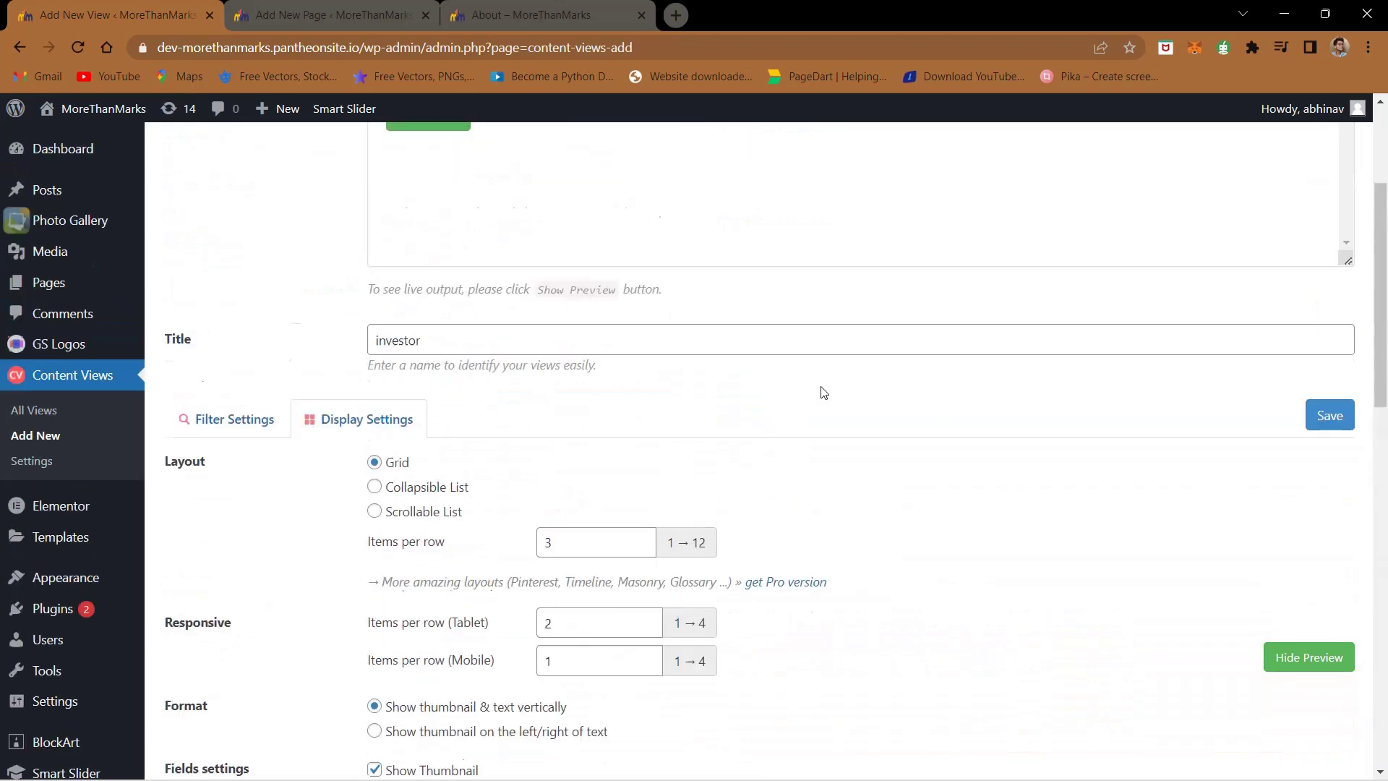
pyautogui.scroll(-2, 1225, 613)
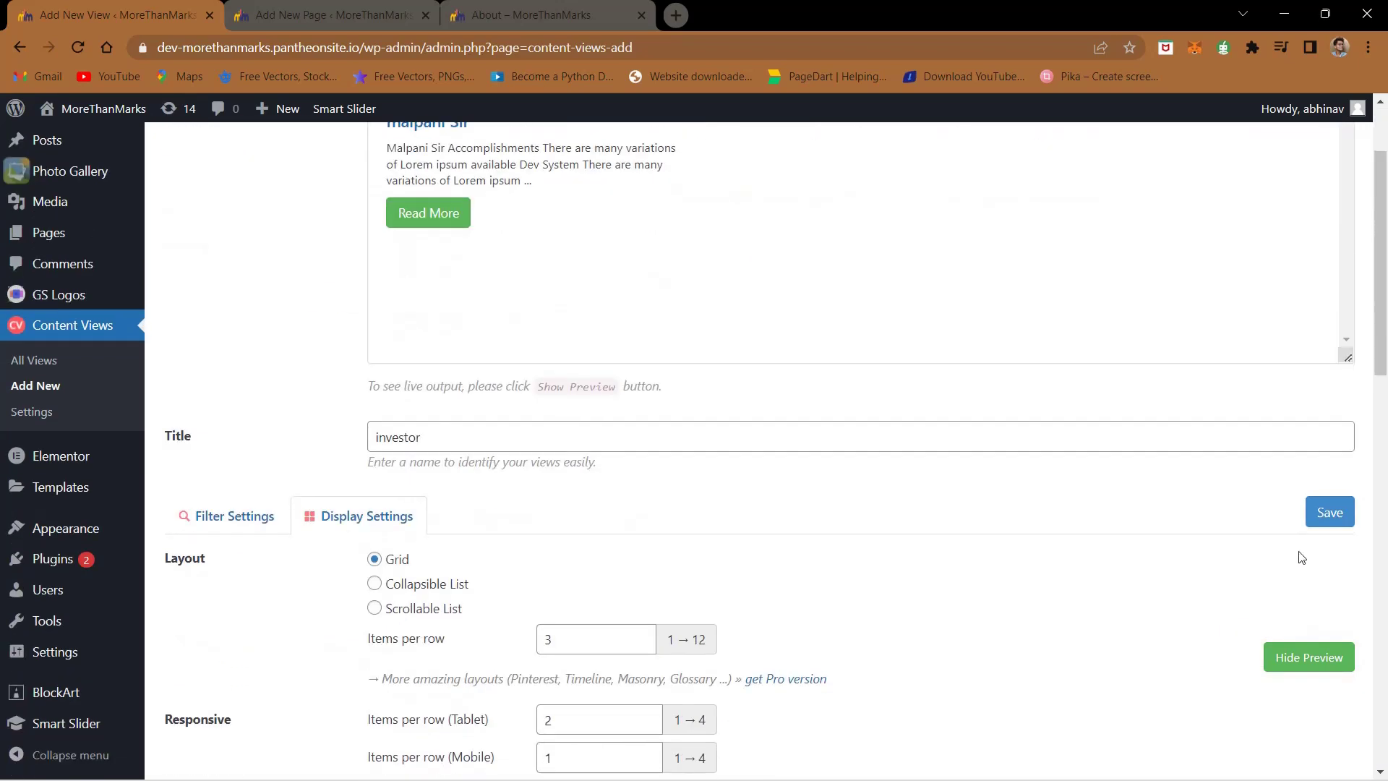
pyautogui.click(1332, 518)
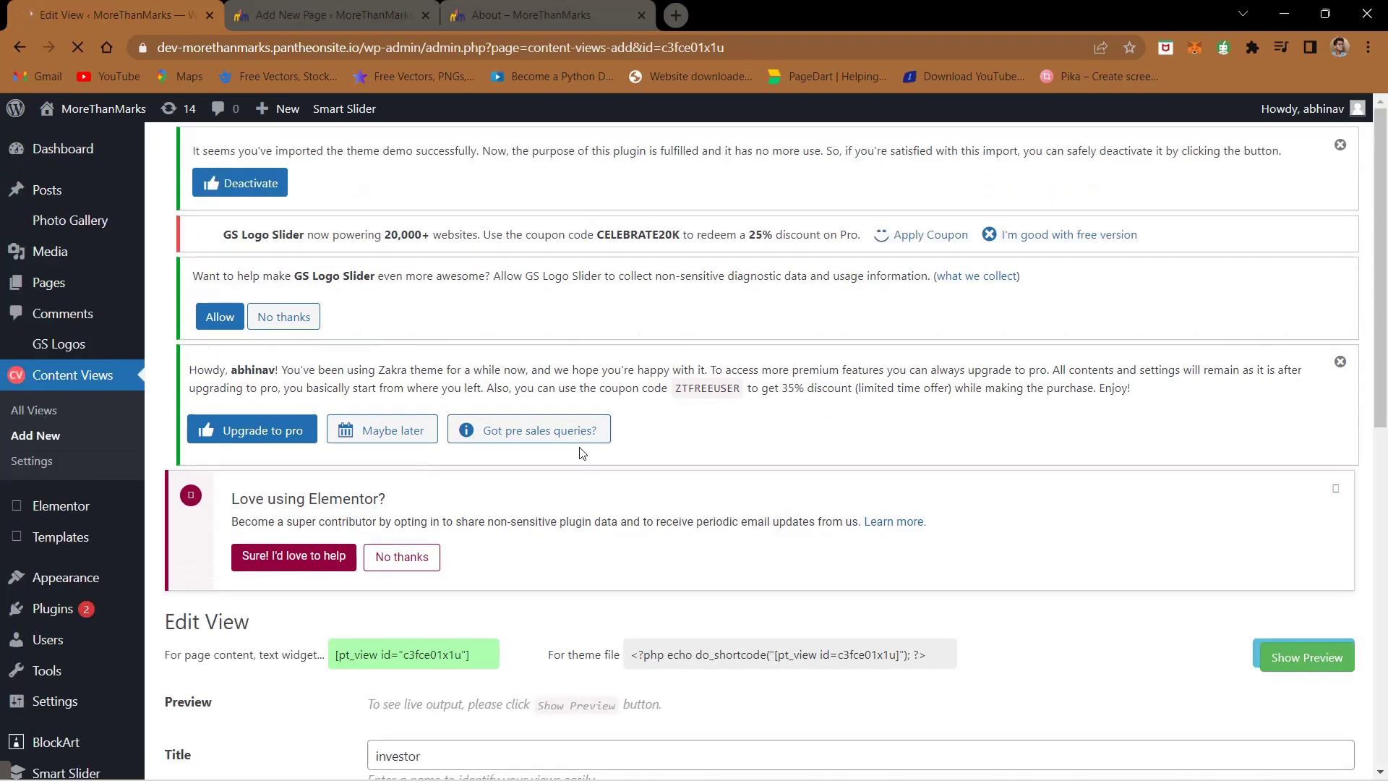
pyautogui.scroll(-3, 550, 451)
pyautogui.click(435, 477)
pyautogui.hotkey('ctrl', 'c')
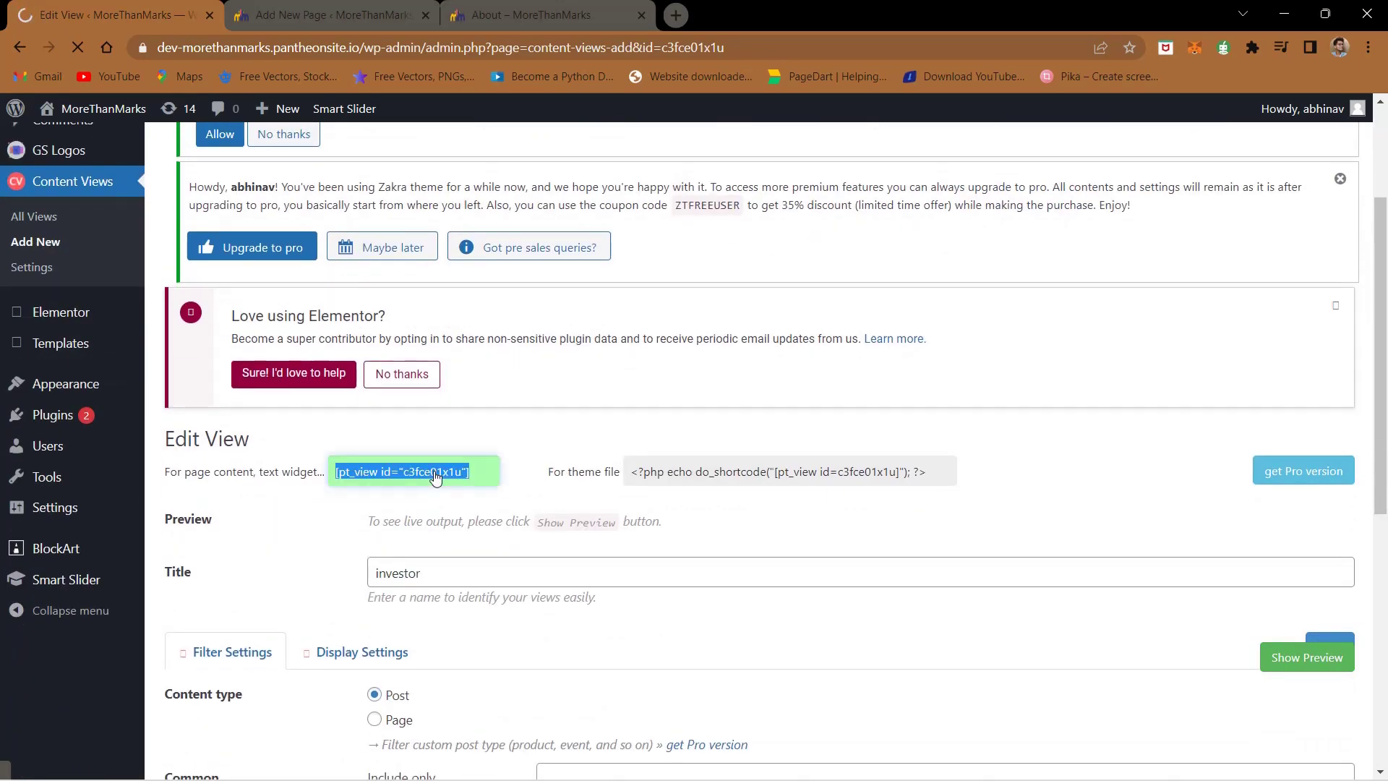
pyautogui.hotkey('ctrl', 'Tab')
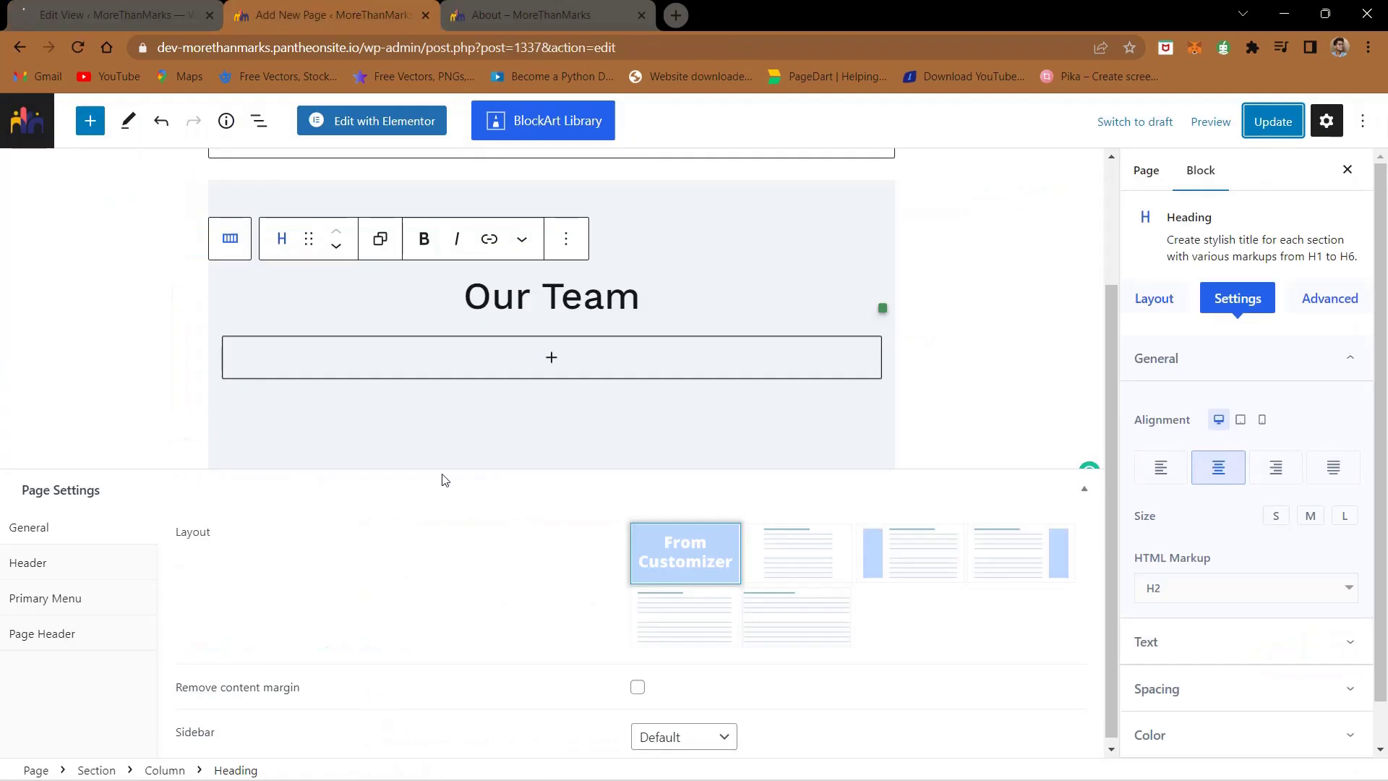
# - Insert a one-column section under Our Team holding a Shortcode block with [pt_view id="c3fce01x1u"], then update
pyautogui.click(546, 357)
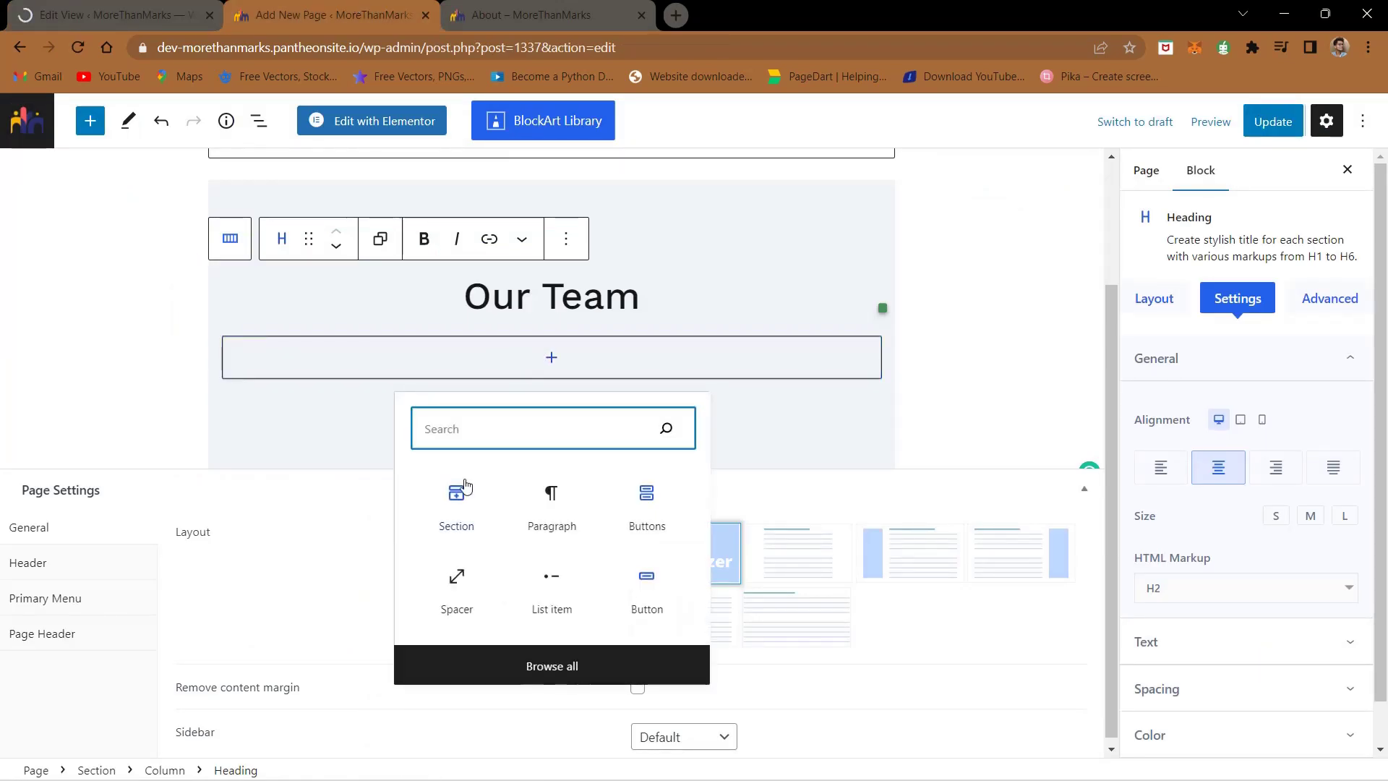
pyautogui.click(451, 502)
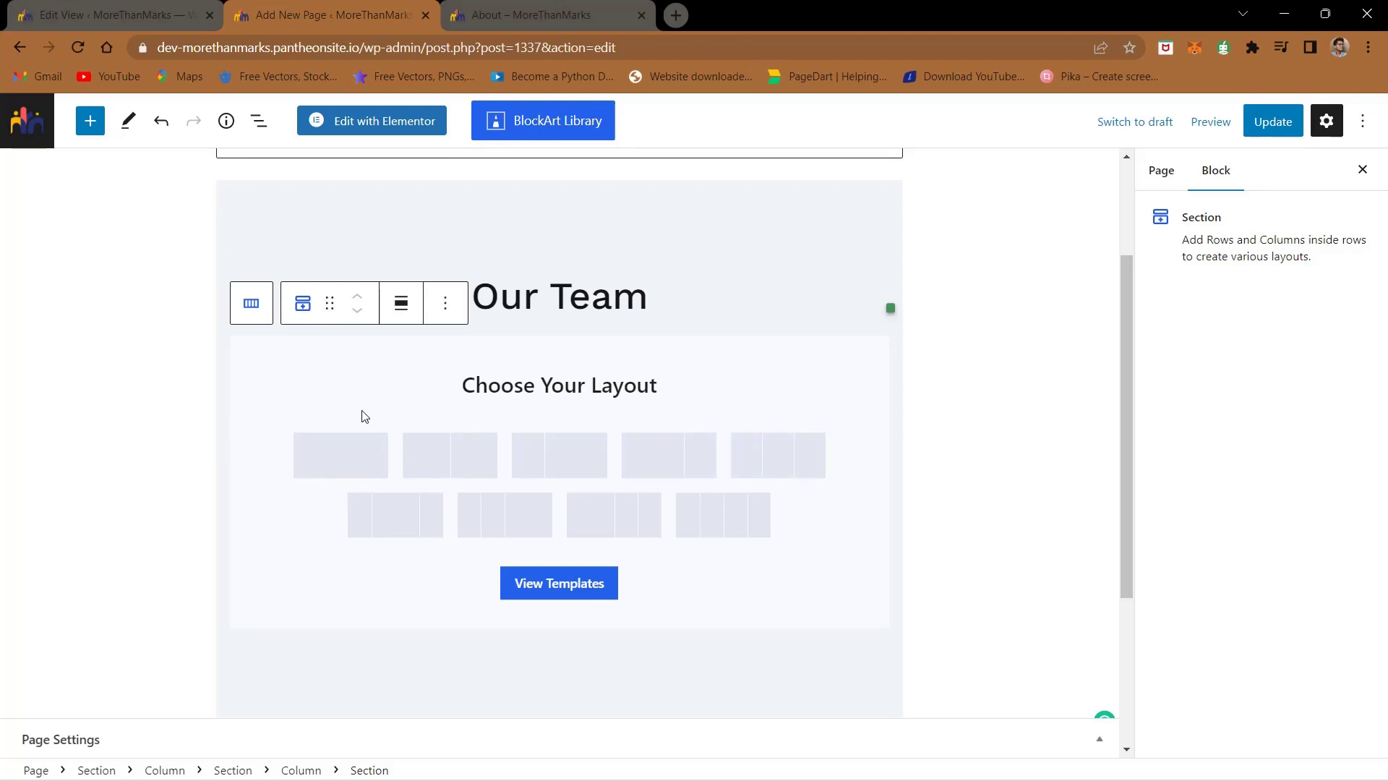
pyautogui.click(385, 464)
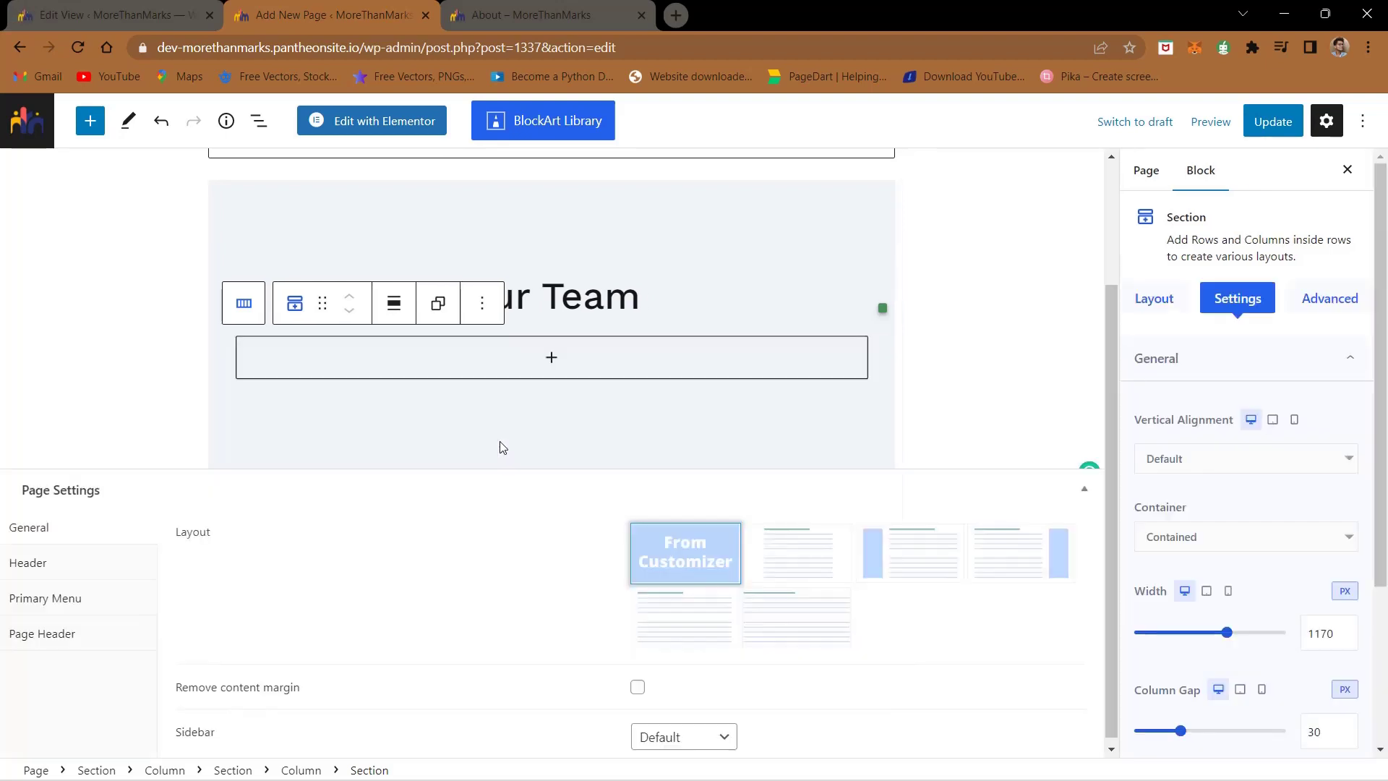
pyautogui.click(553, 375)
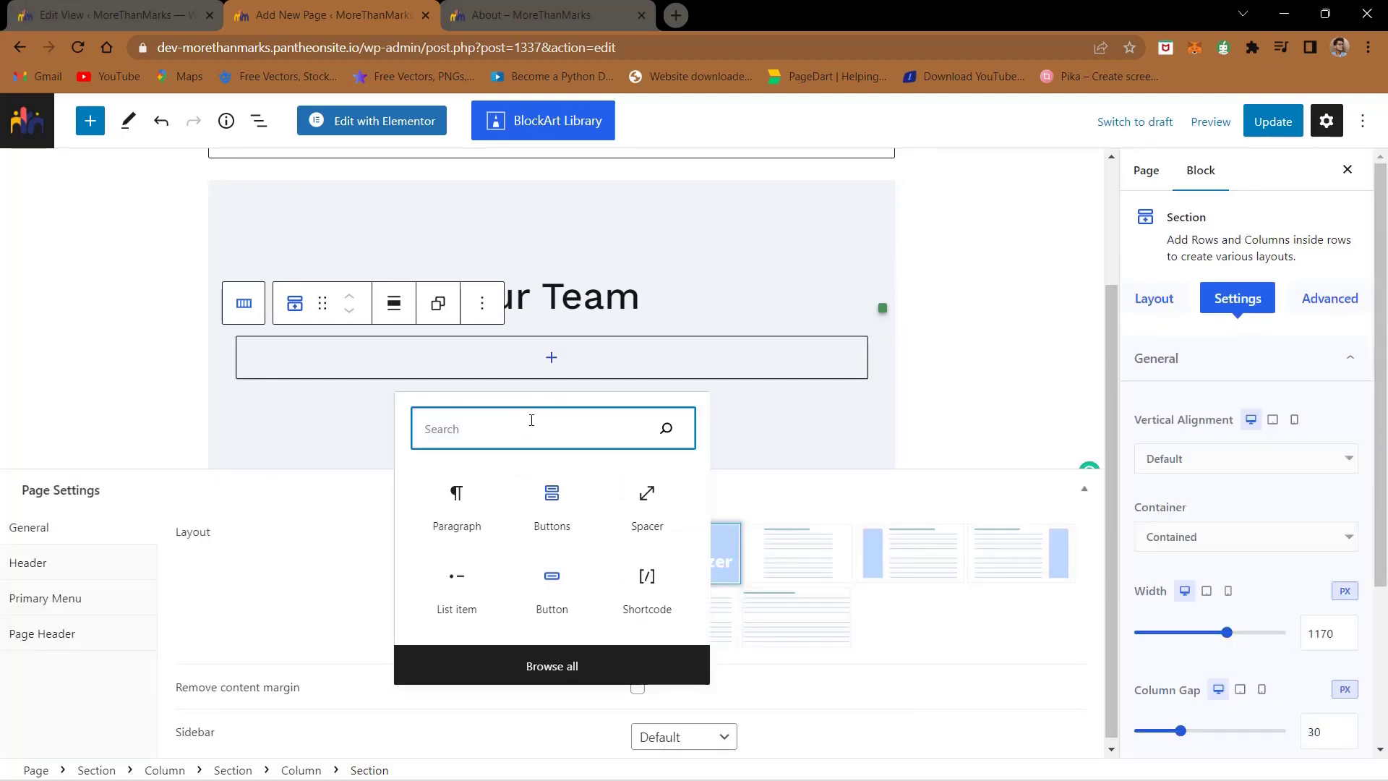
pyautogui.write('hs')
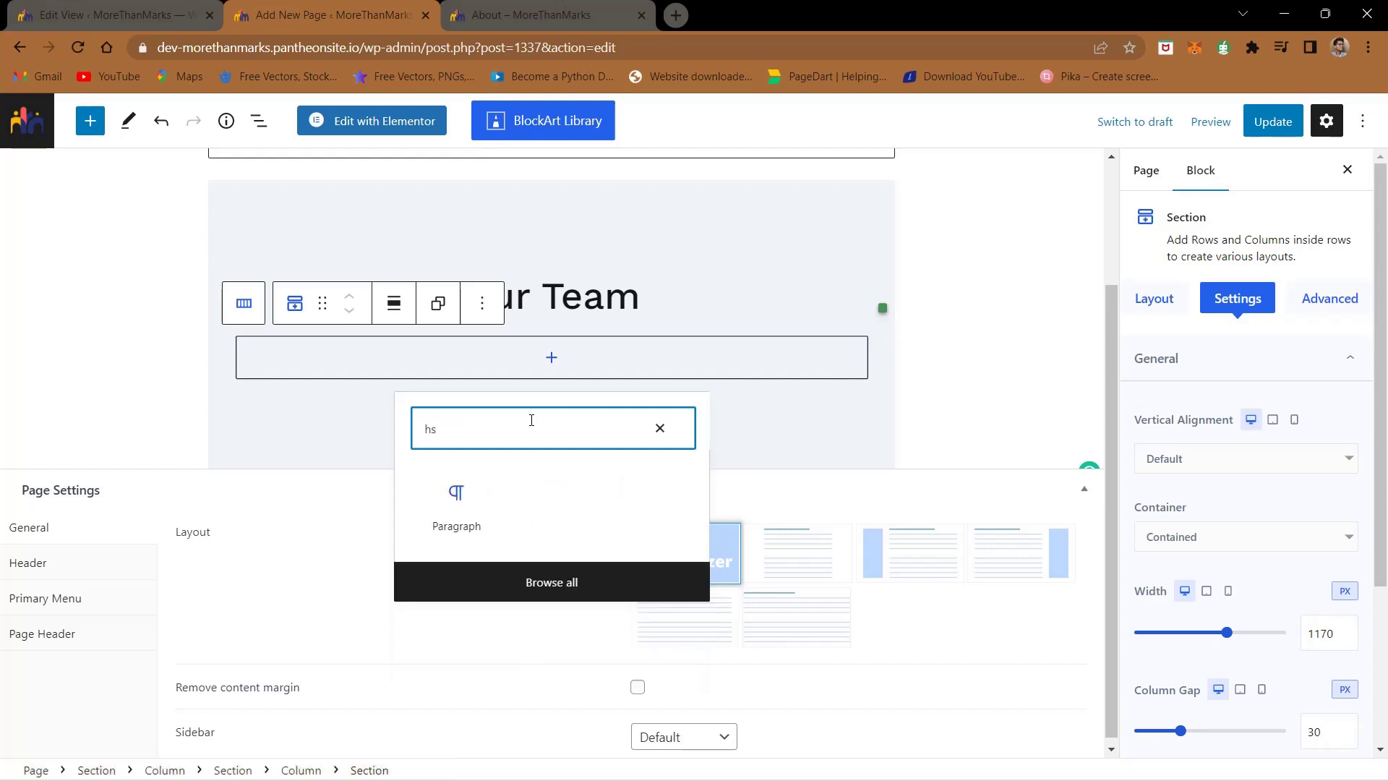
pyautogui.press('BackSpace')
pyautogui.press('BackSpace')
pyautogui.write('shor')
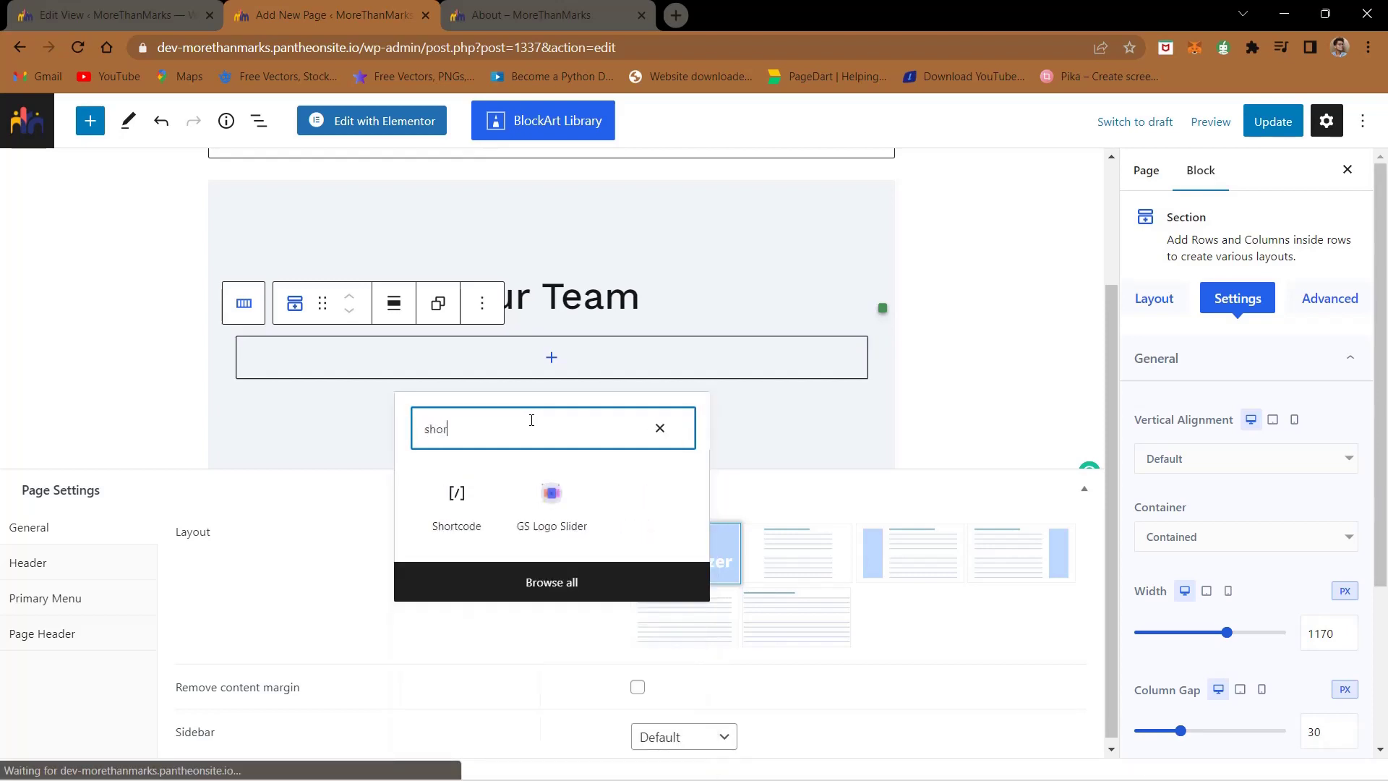
pyautogui.click(456, 495)
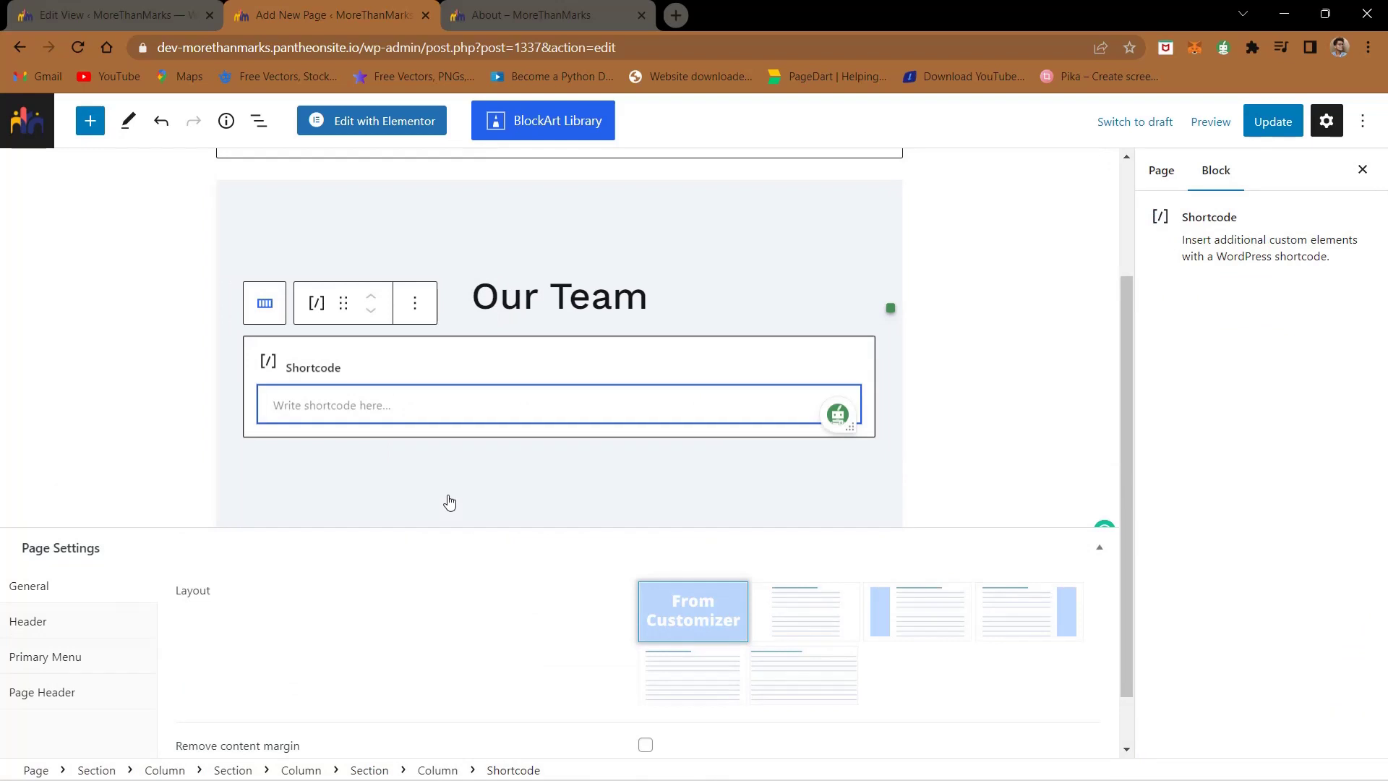
pyautogui.hotkey('ctrl', 'v')
pyautogui.click(745, 465)
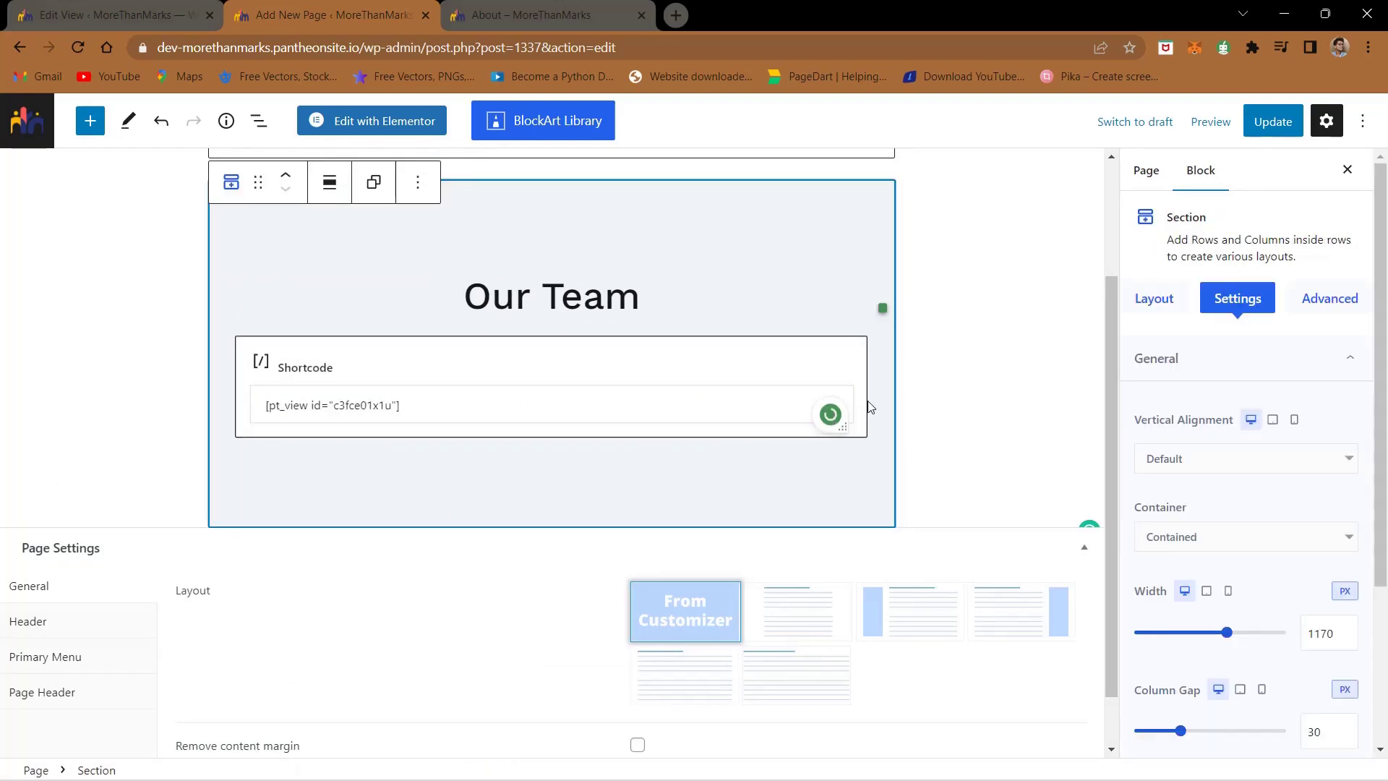
pyautogui.click(1291, 121)
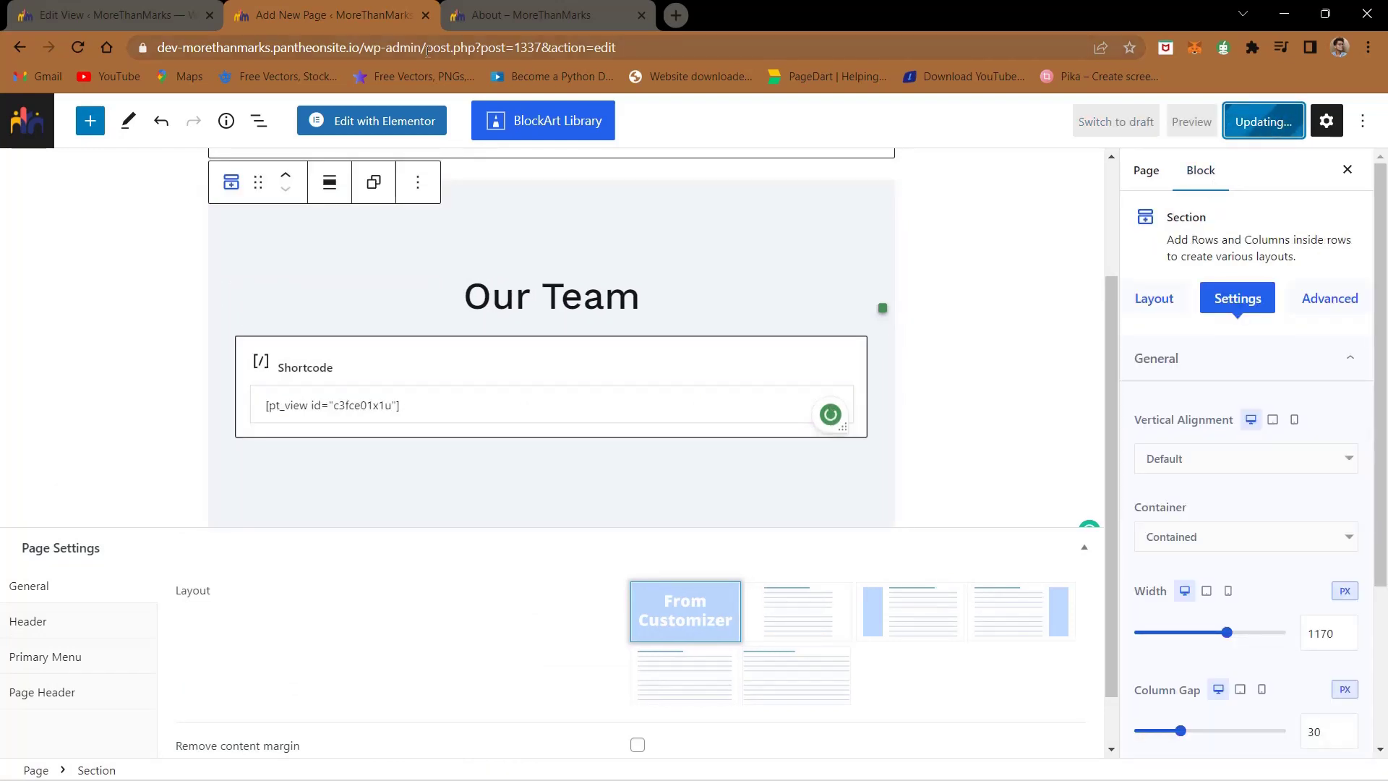
# - Duplicate the Our Team heading and left-align the copy
pyautogui.click(577, 296)
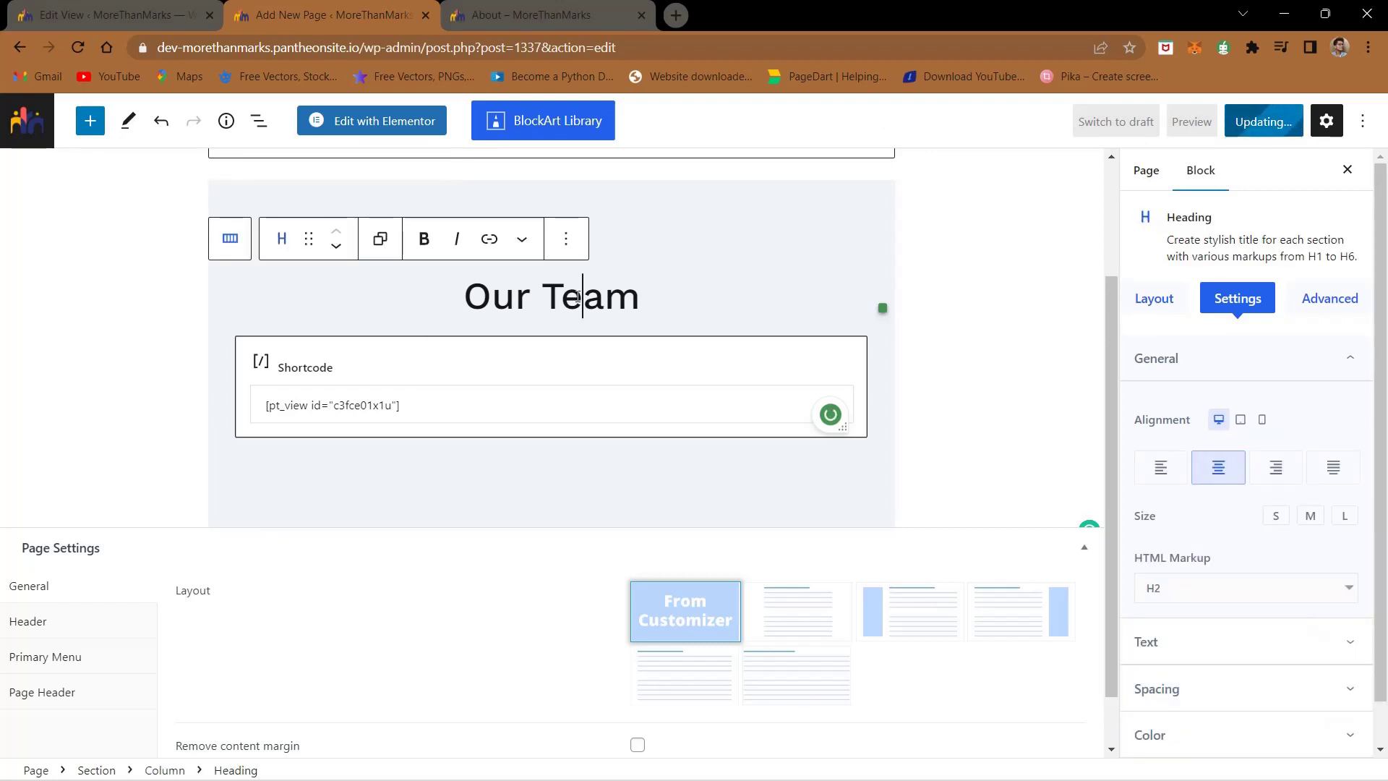
pyautogui.hotkey('ctrl', 'c')
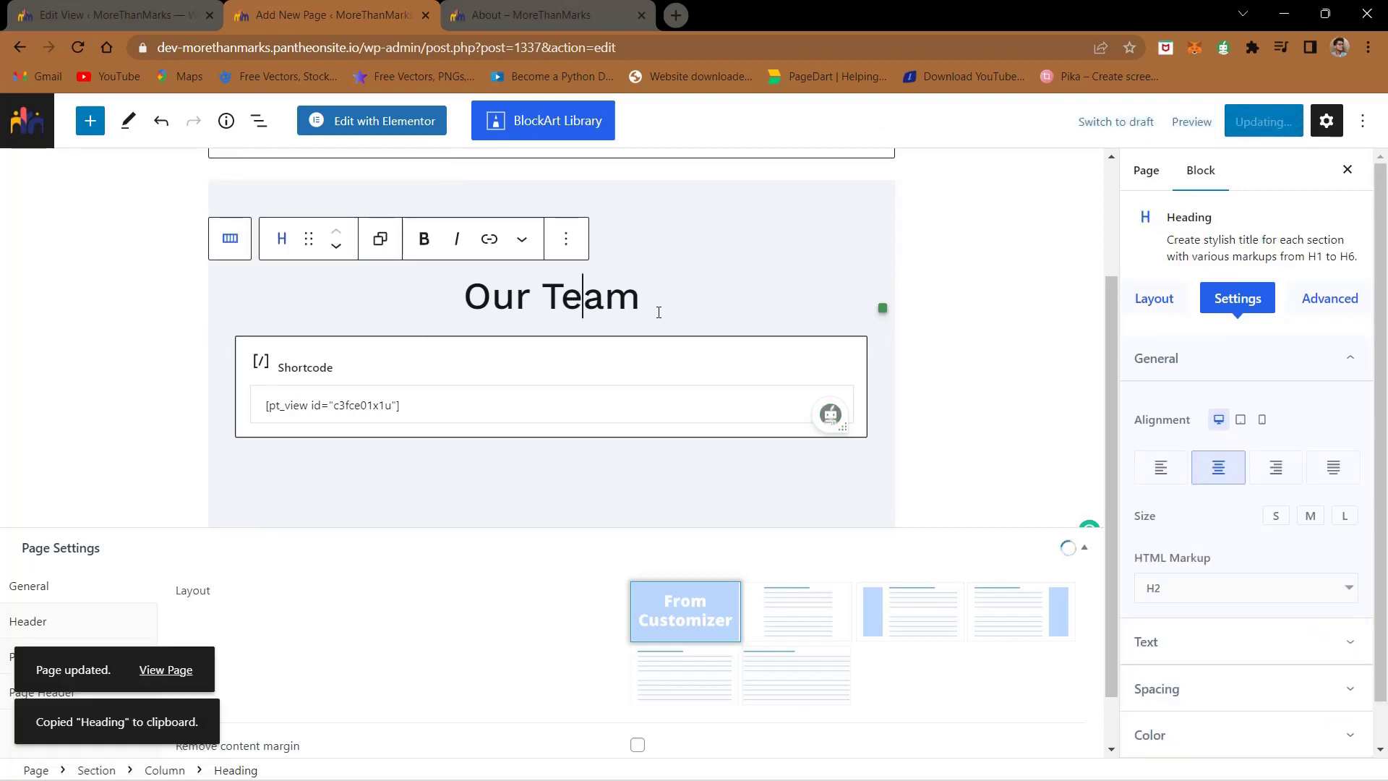
pyautogui.hotkey('ctrl', 'v')
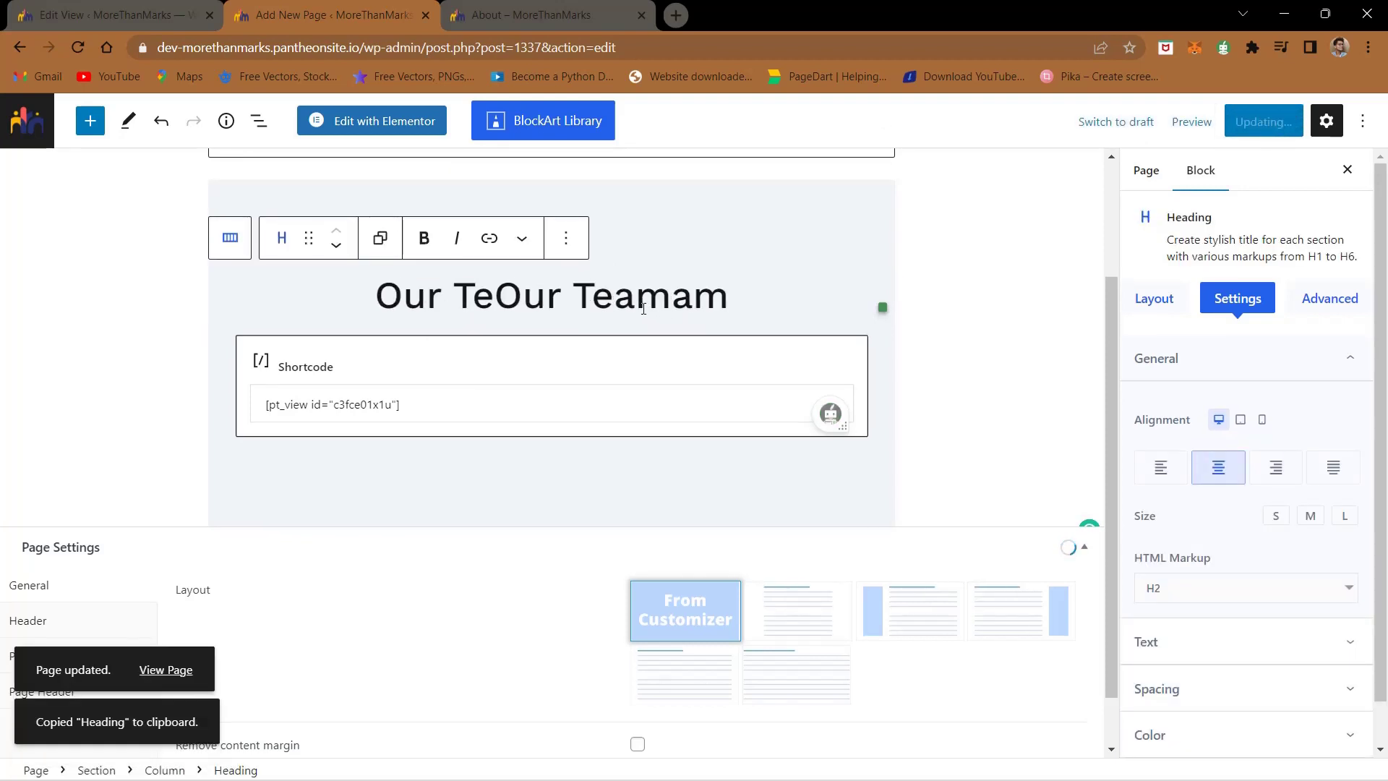
pyautogui.hotkey('ctrl', 'z')
pyautogui.hotkey('ctrl', 'z')
pyautogui.click(584, 288)
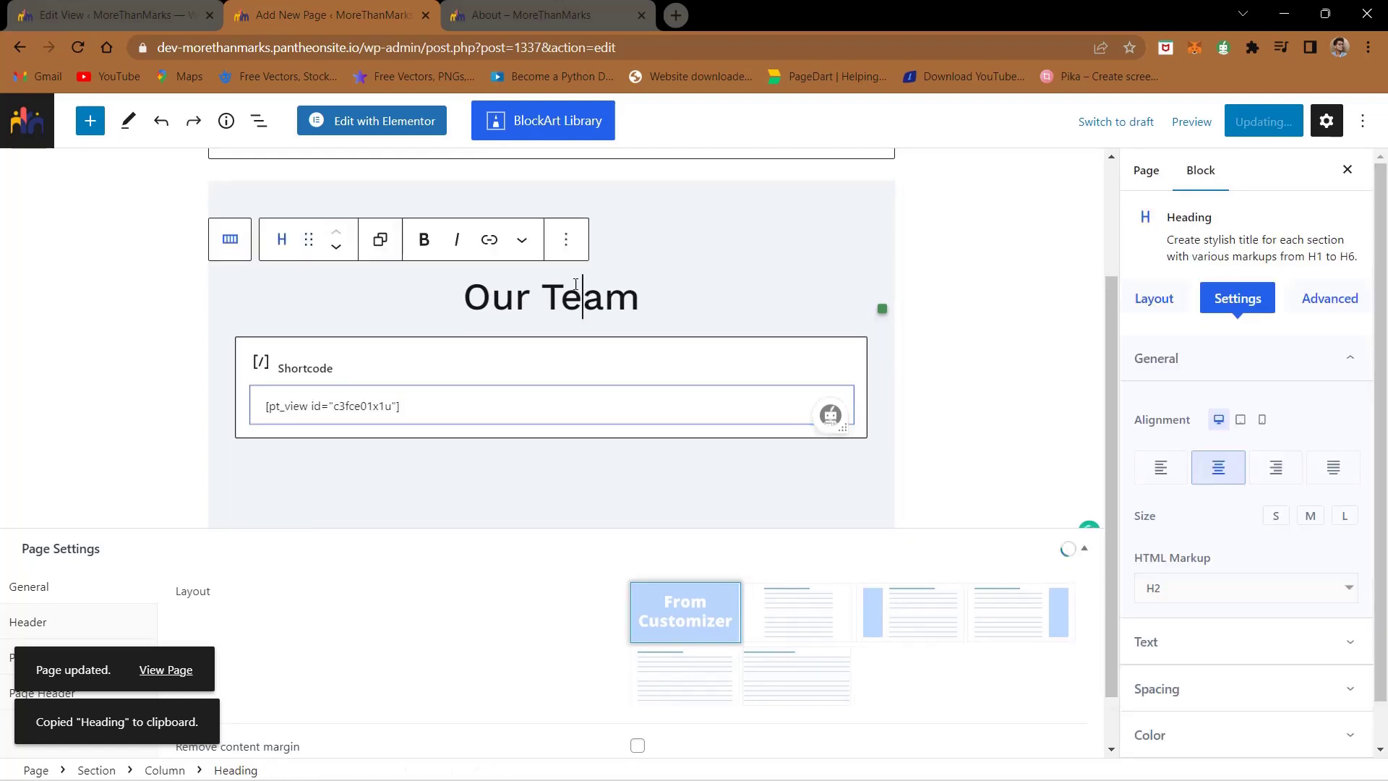
pyautogui.click(566, 240)
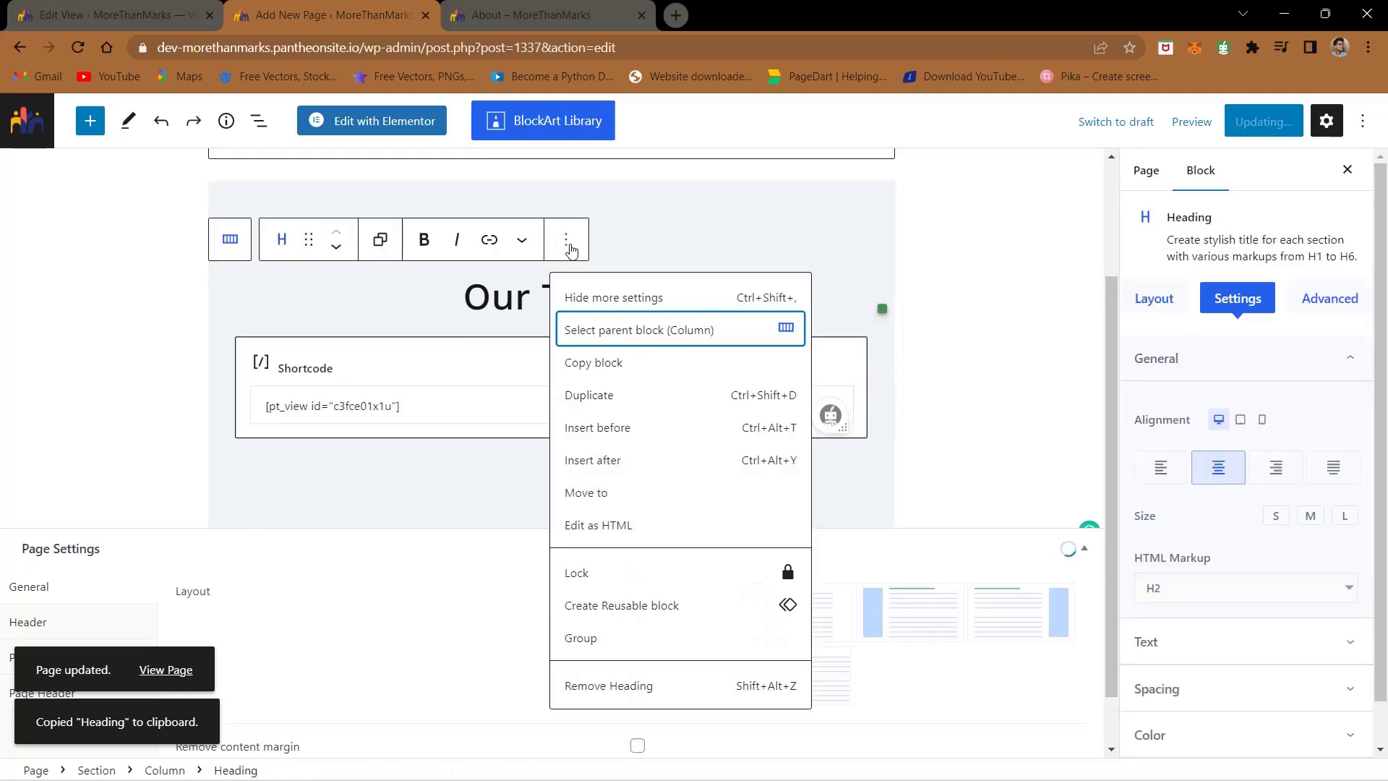
pyautogui.click(611, 407)
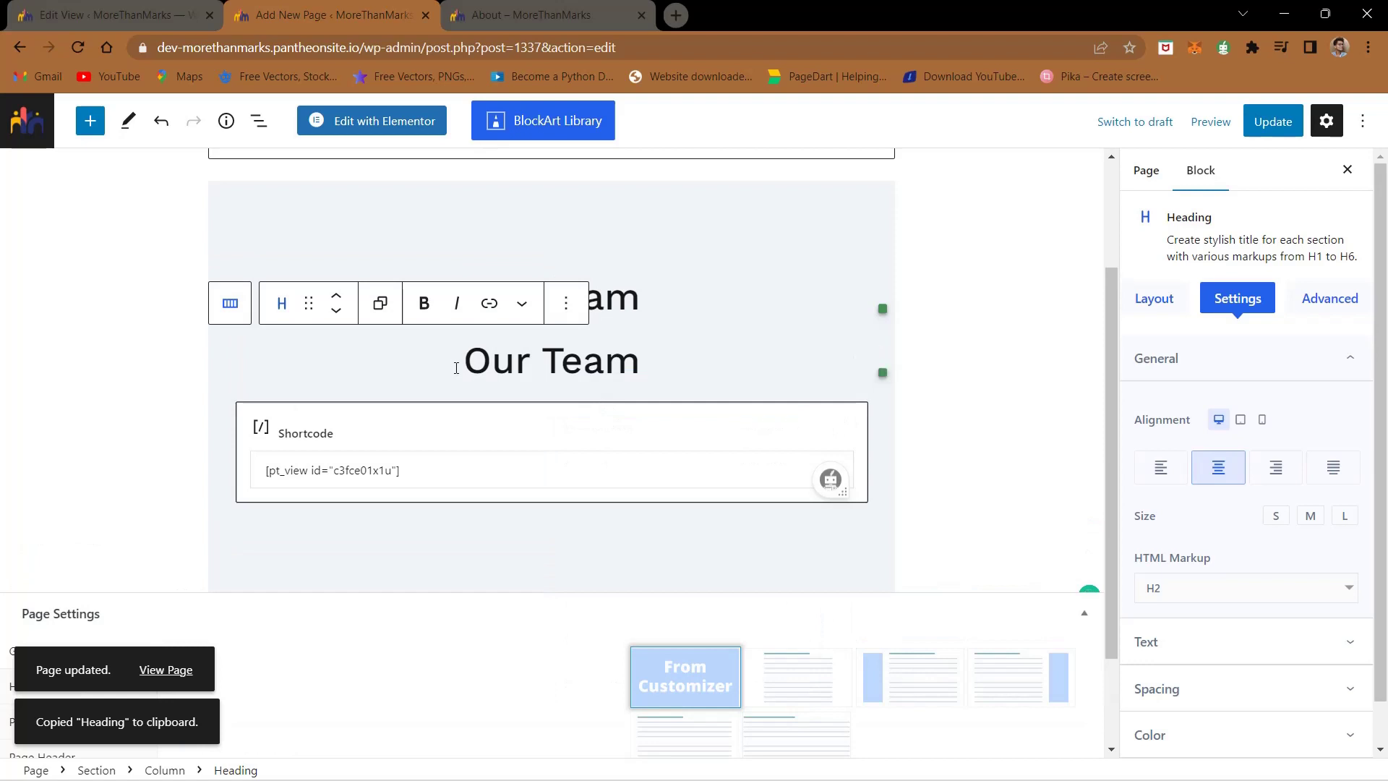
pyautogui.click(1160, 468)
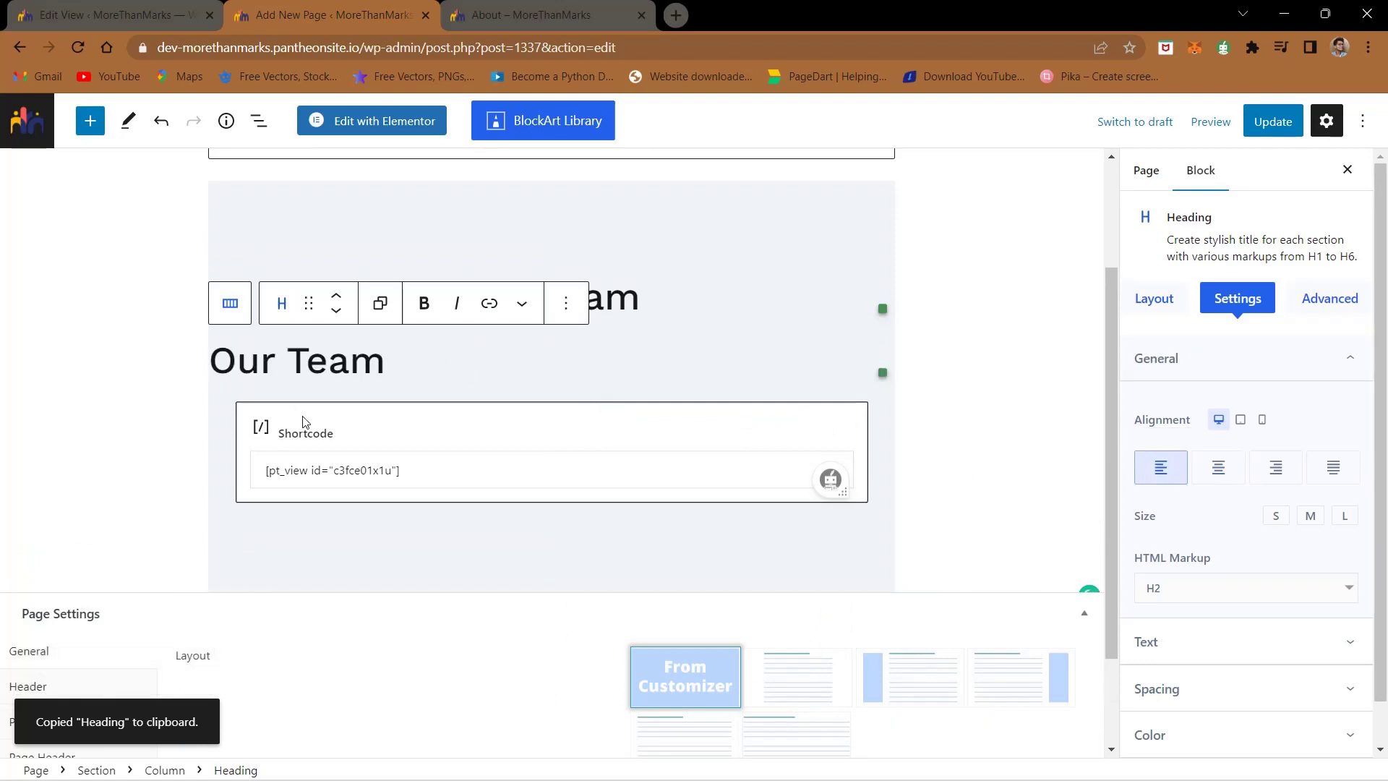
# - Retype the duplicated heading as 'Investor' and update the page
pyautogui.tripleClick(295, 387)
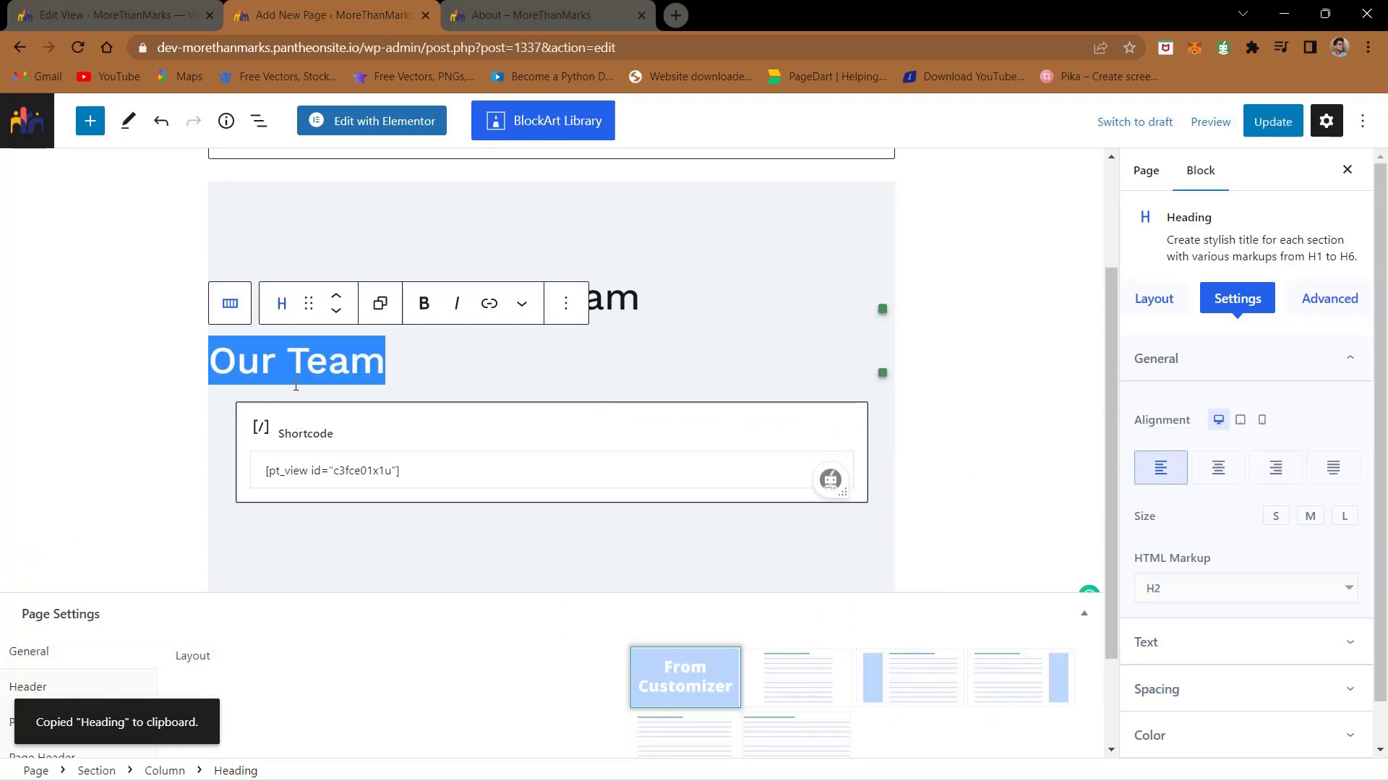
pyautogui.press('BackSpace')
pyautogui.write('Investprs')
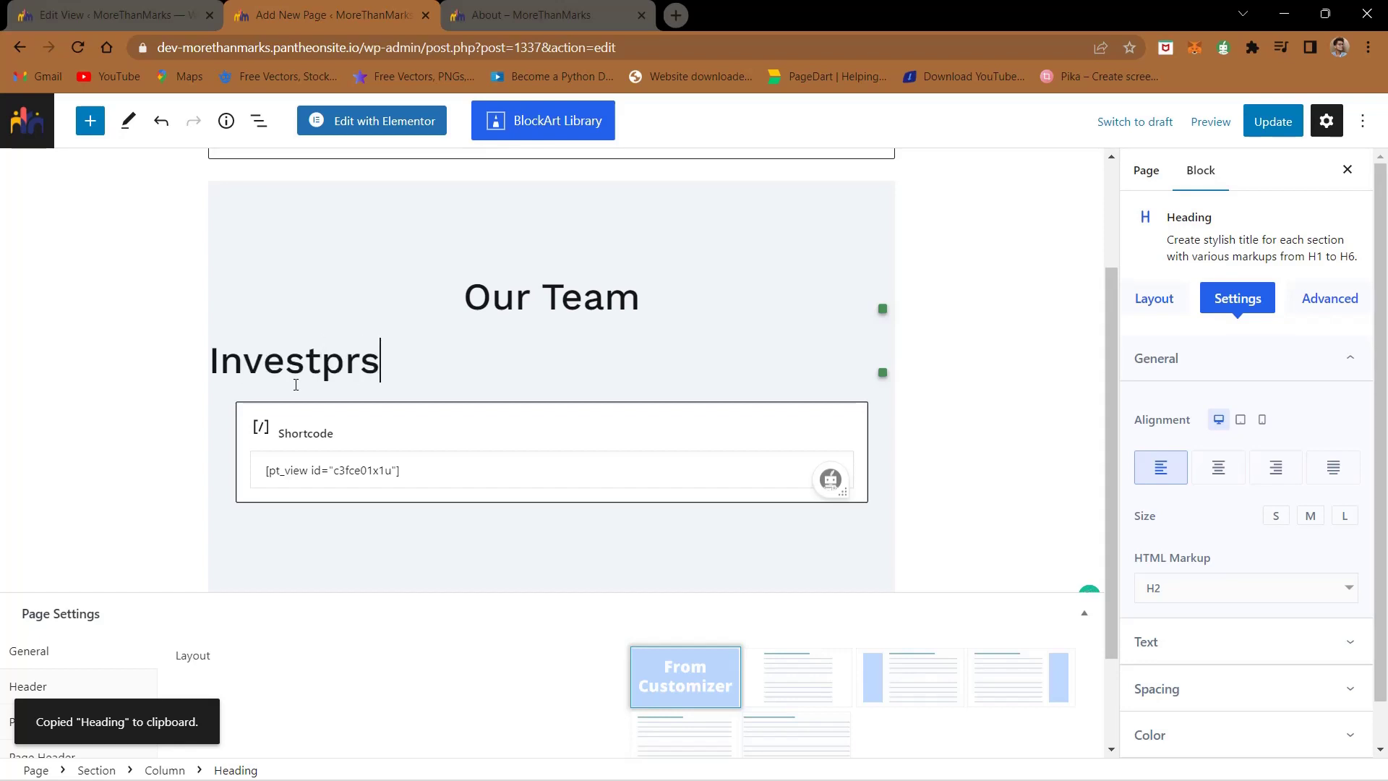
pyautogui.press('BackSpace')
pyautogui.press('BackSpace')
pyautogui.press('BackSpace')
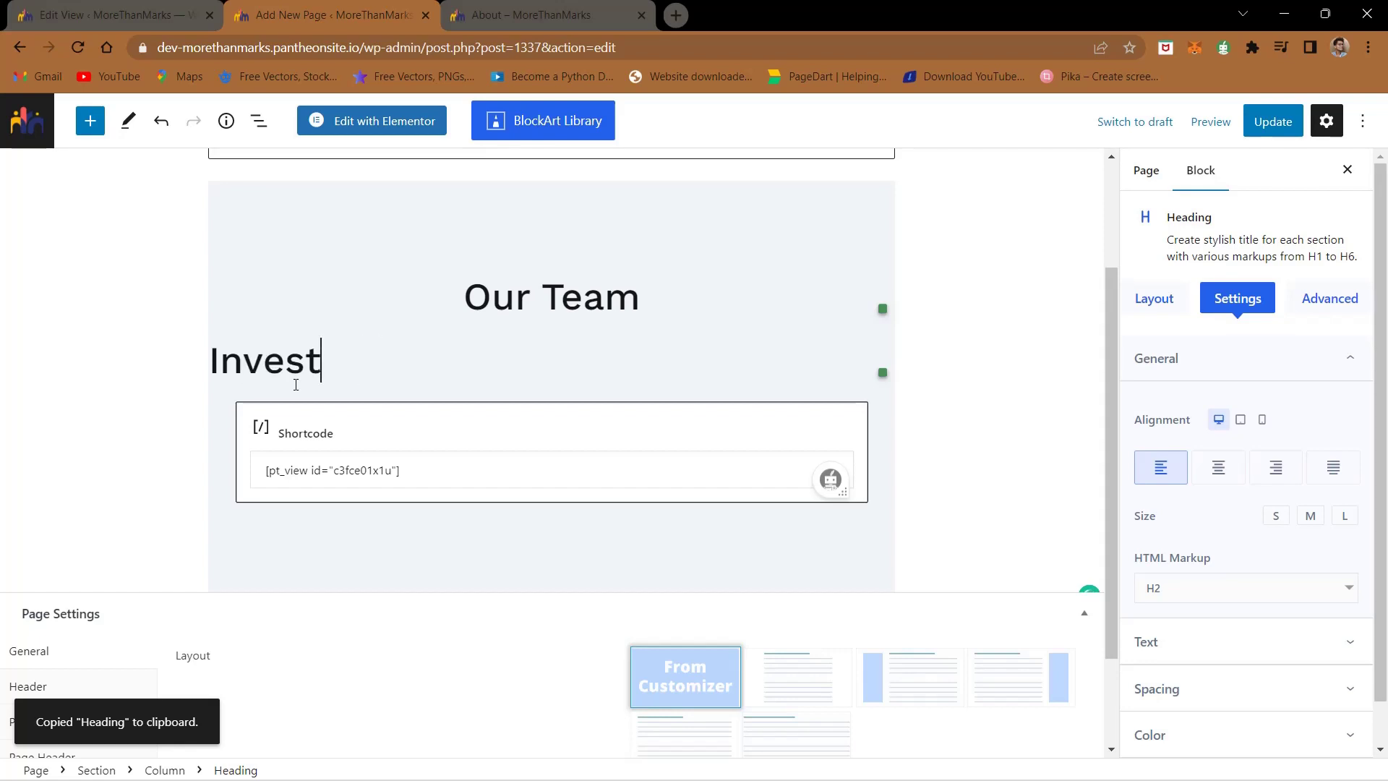
pyautogui.write('or')
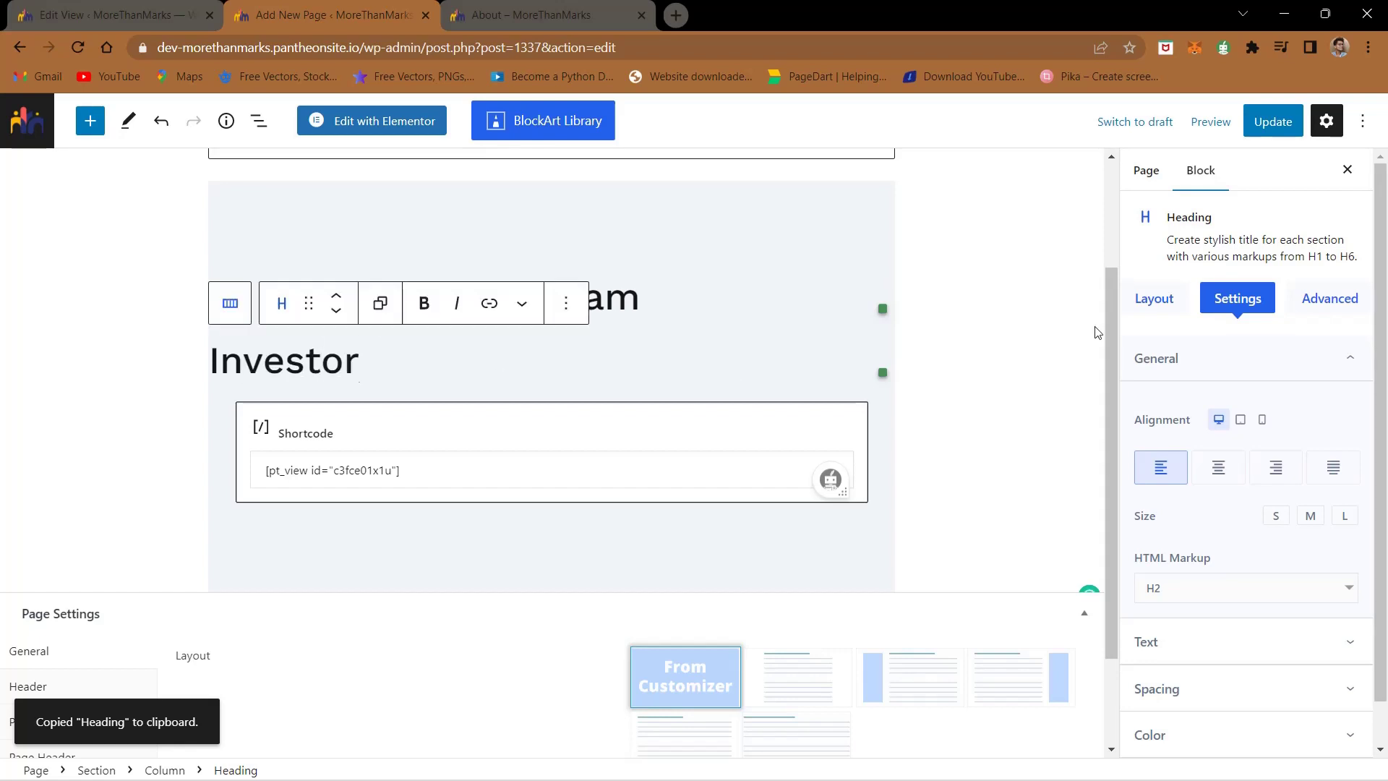
pyautogui.click(1269, 127)
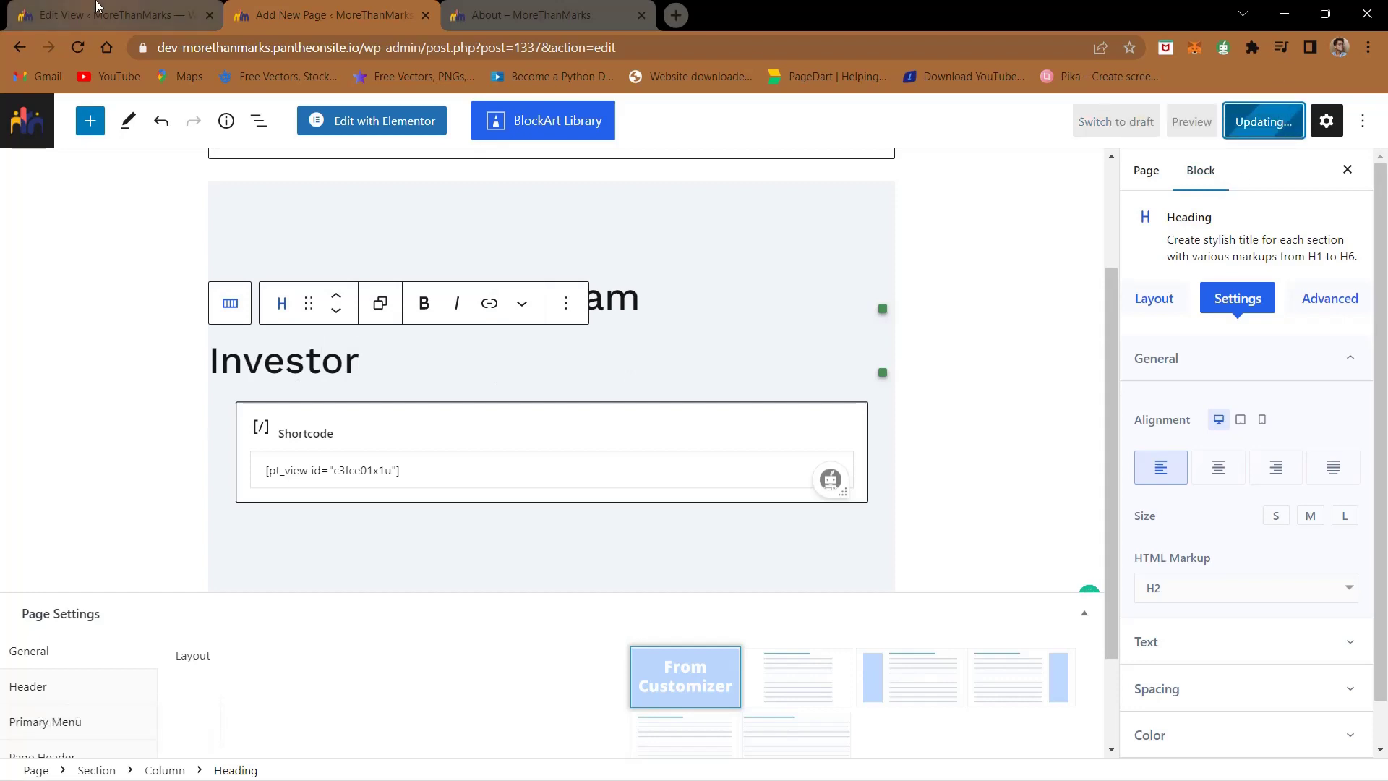
pyautogui.click(96, 7)
pyautogui.scroll(3, 230, 446)
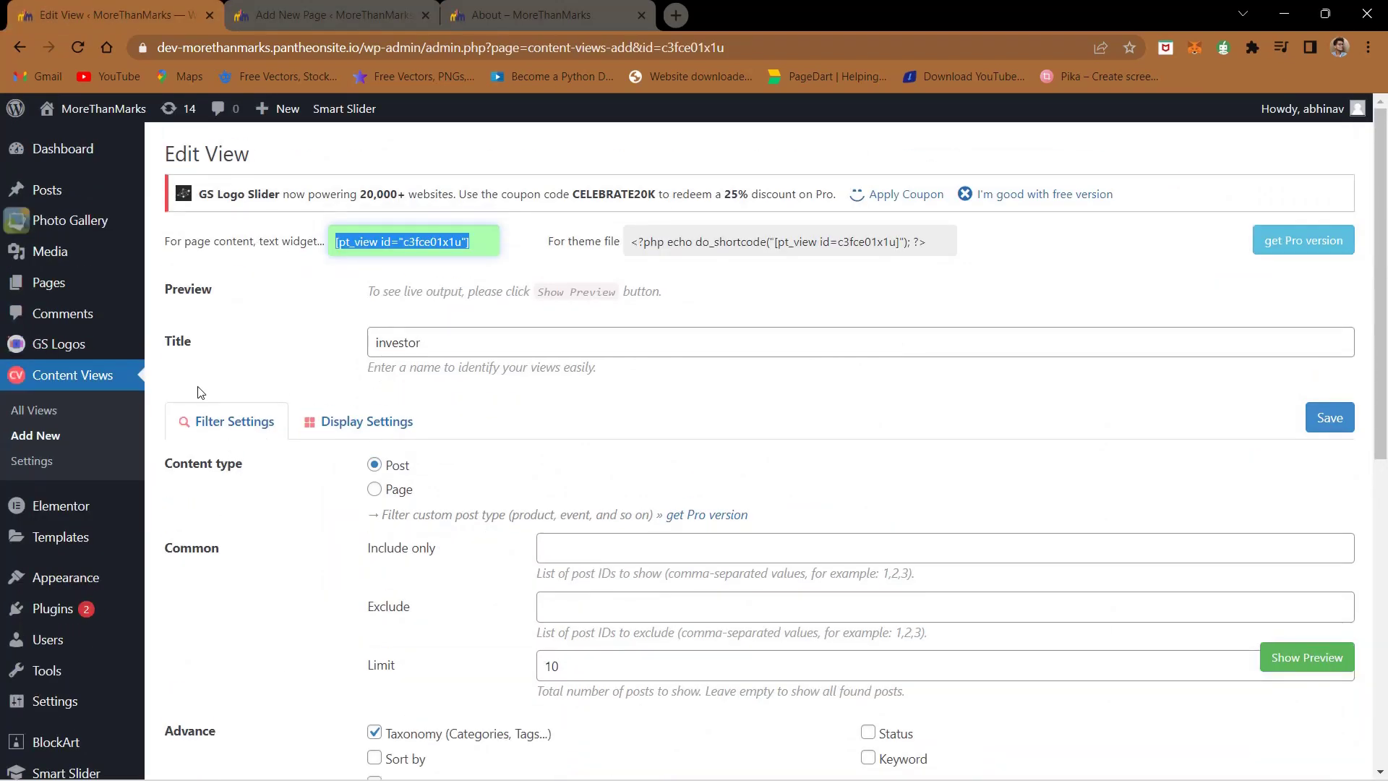
# - Add a new content view titled 'team core'
pyautogui.click(118, 384)
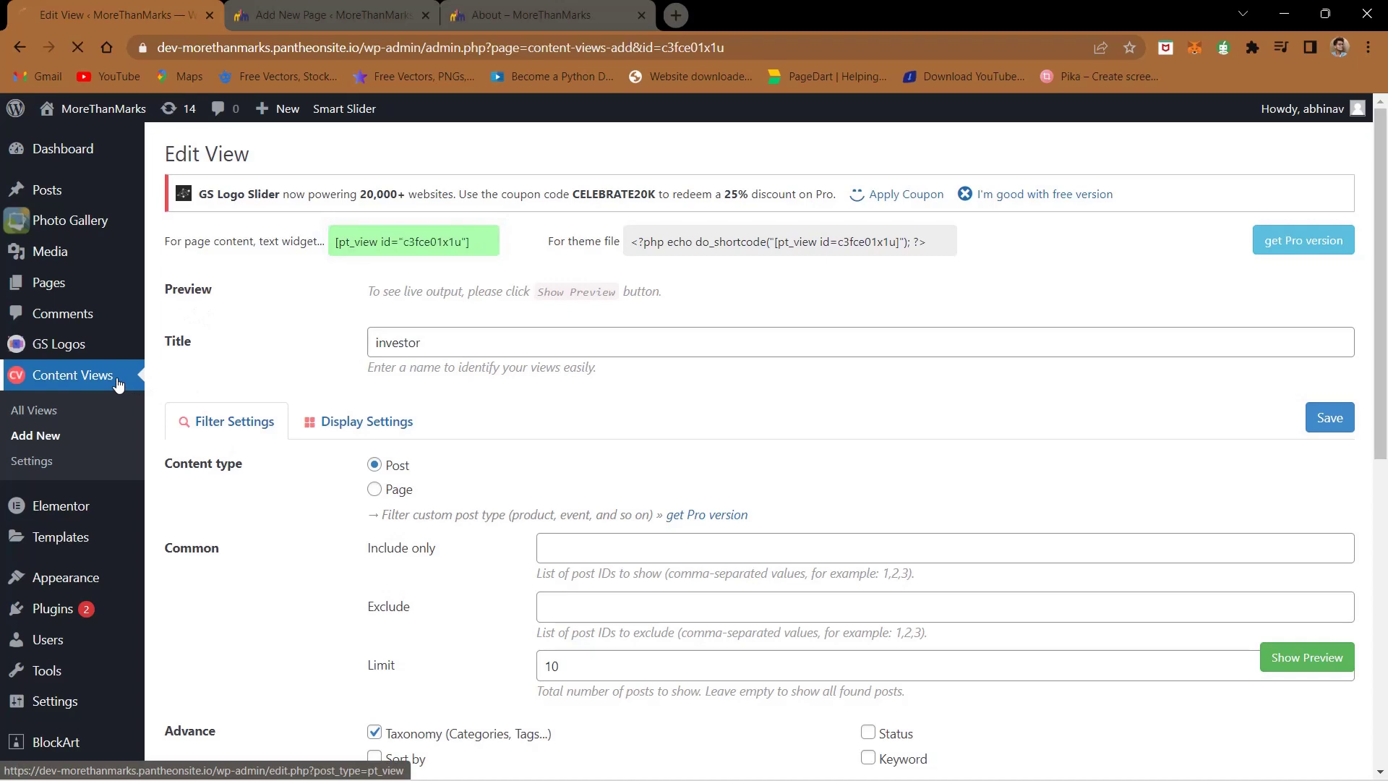
pyautogui.scroll(-3, 217, 448)
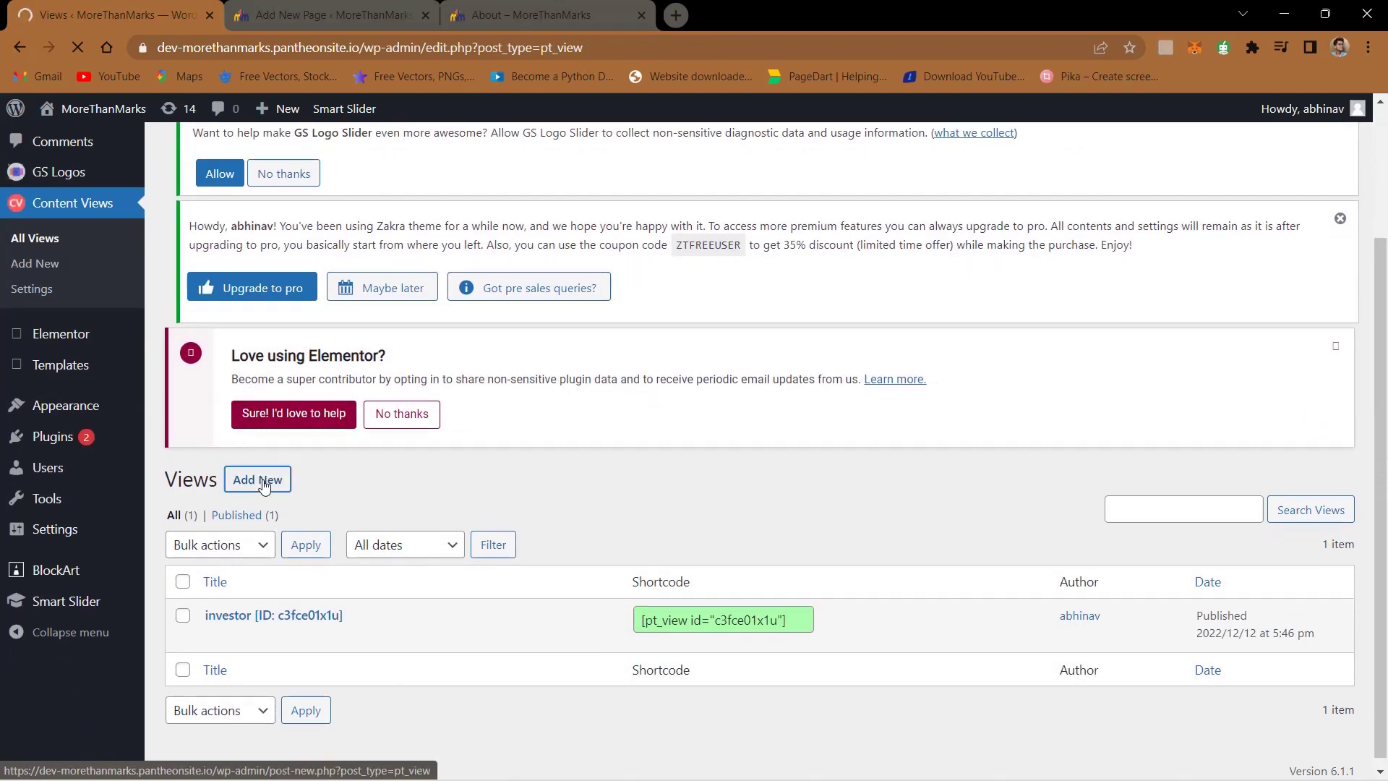
pyautogui.click(261, 481)
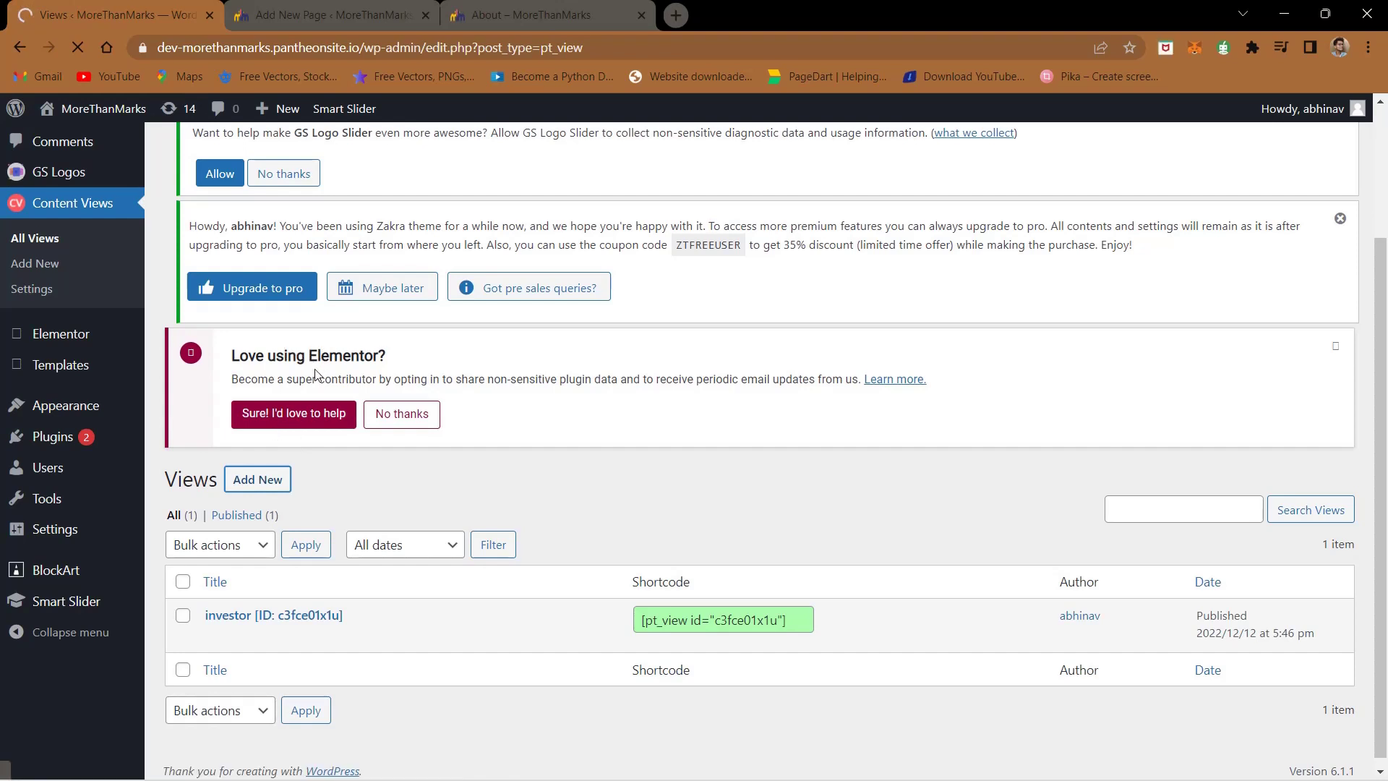
pyautogui.scroll(-1, 316, 374)
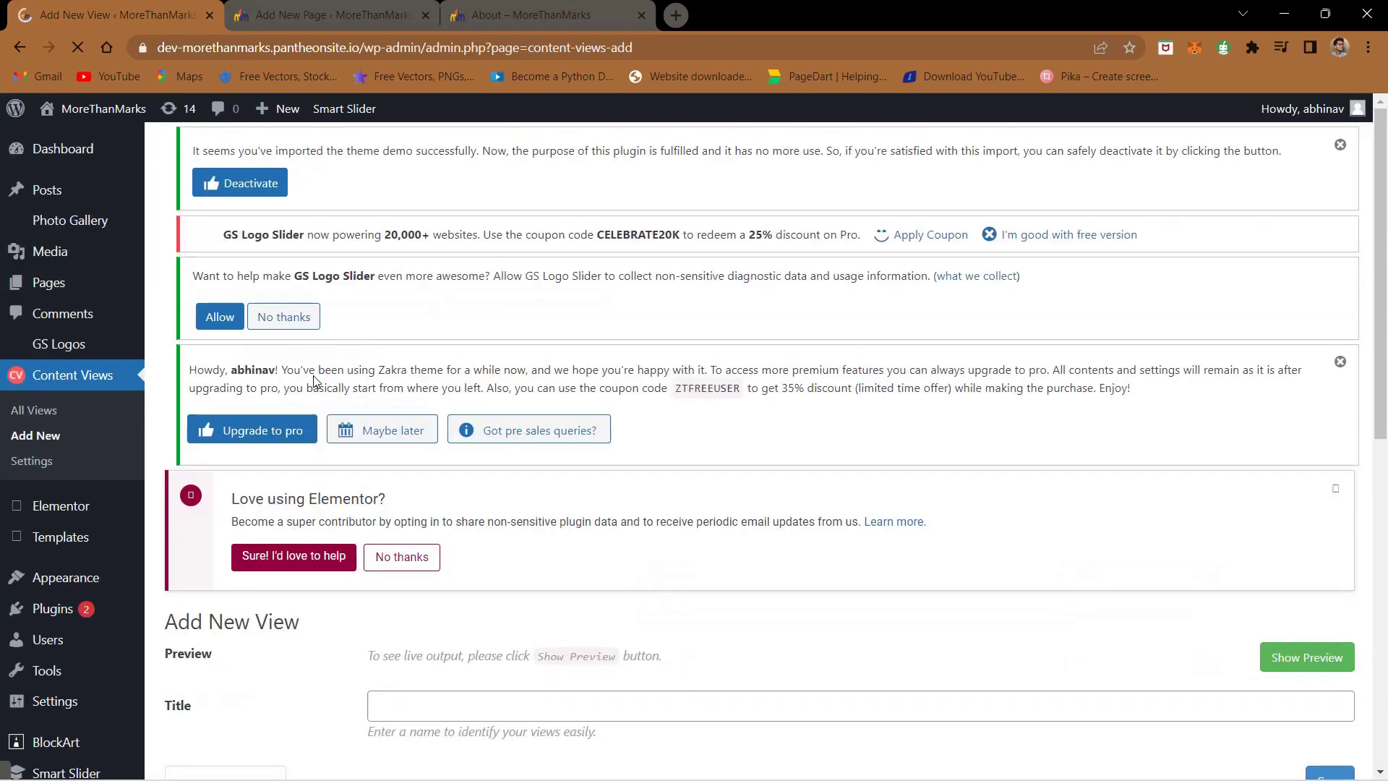
pyautogui.scroll(-5, 313, 379)
pyautogui.click(411, 403)
pyautogui.write('team core')
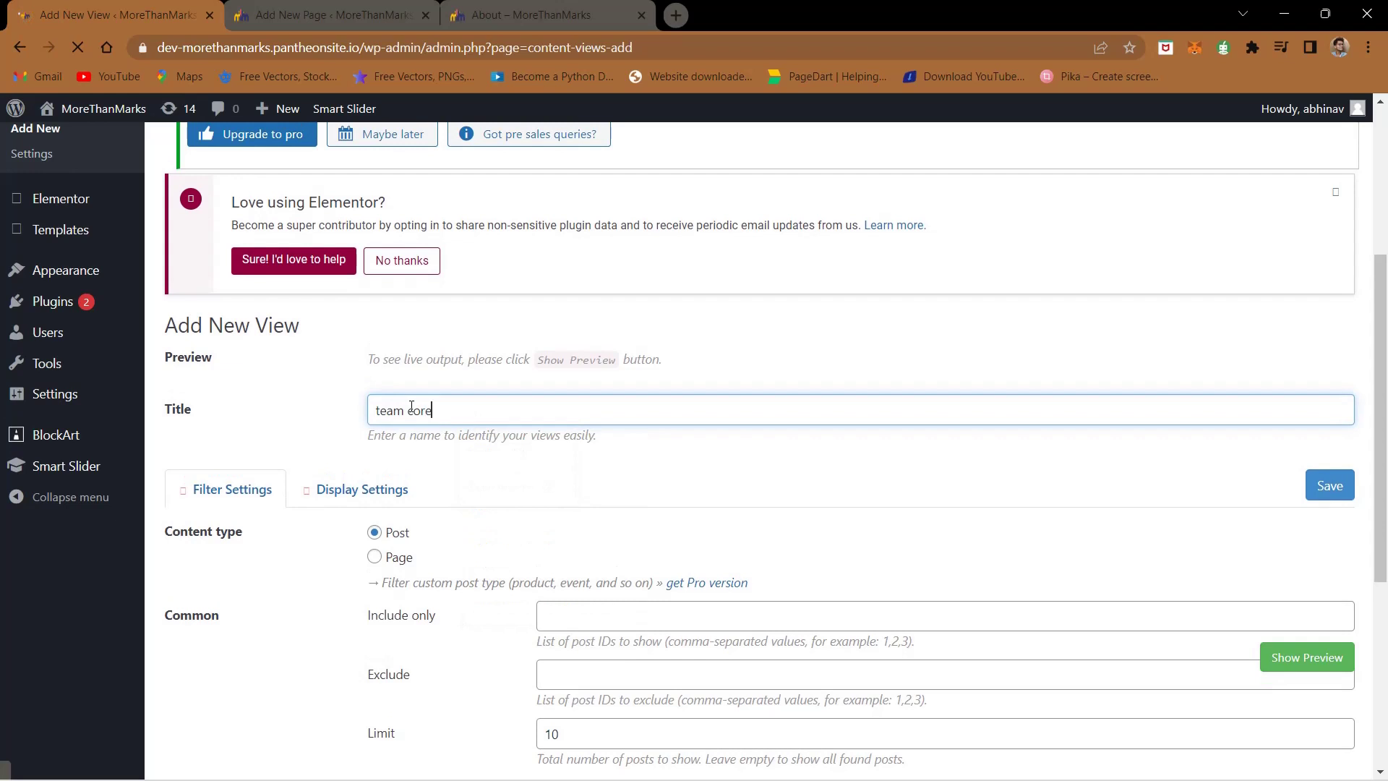
# - Filter the view by taxonomy Categories, choosing the Core Team term
pyautogui.scroll(-4, 410, 407)
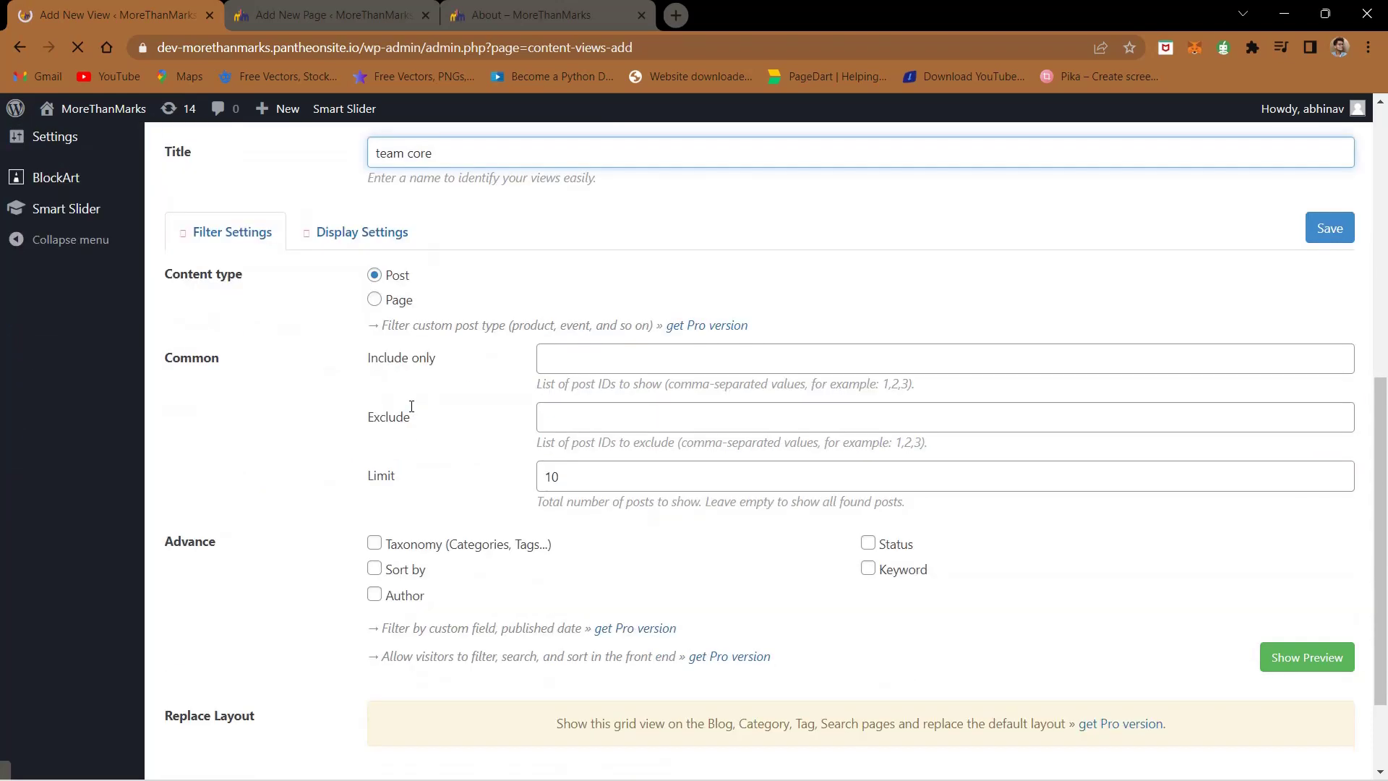
pyautogui.scroll(-2, 436, 240)
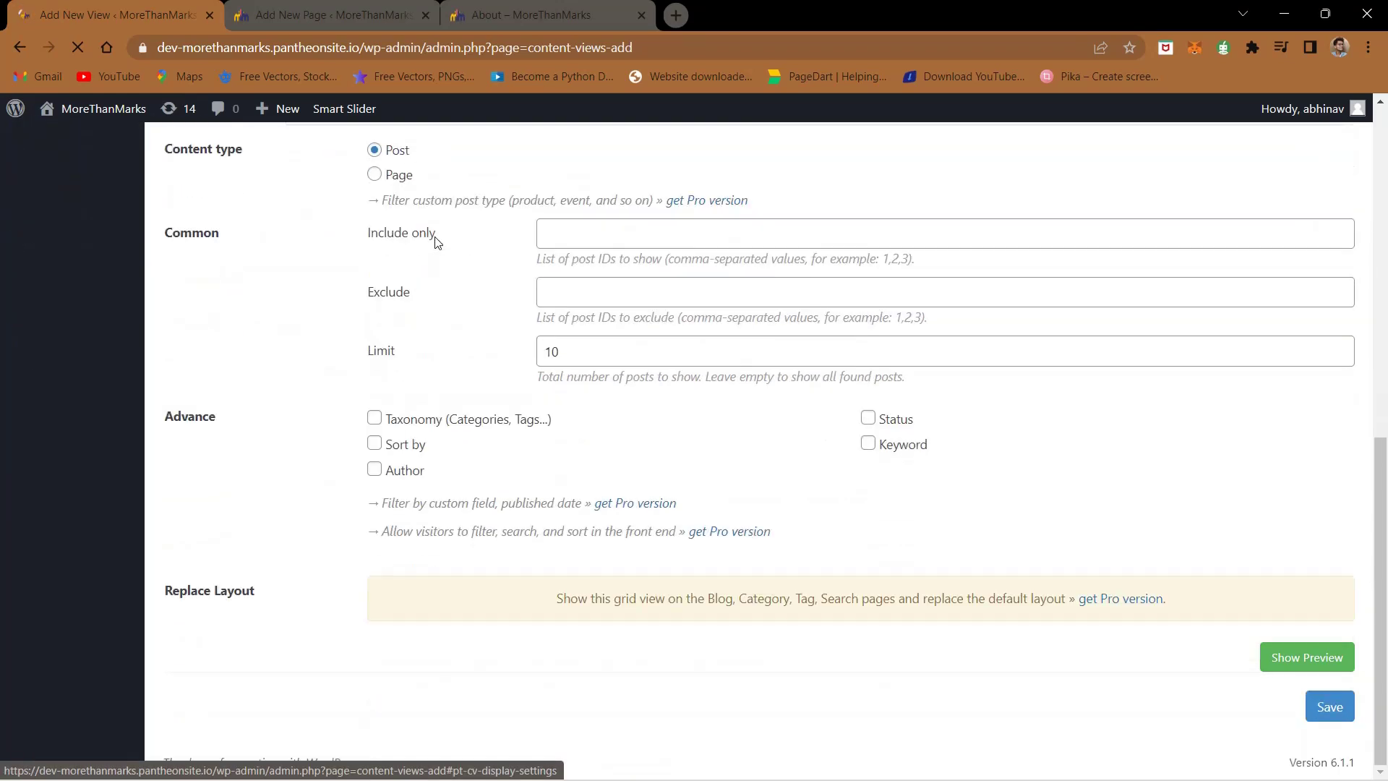
pyautogui.click(374, 418)
pyautogui.scroll(-1, 375, 427)
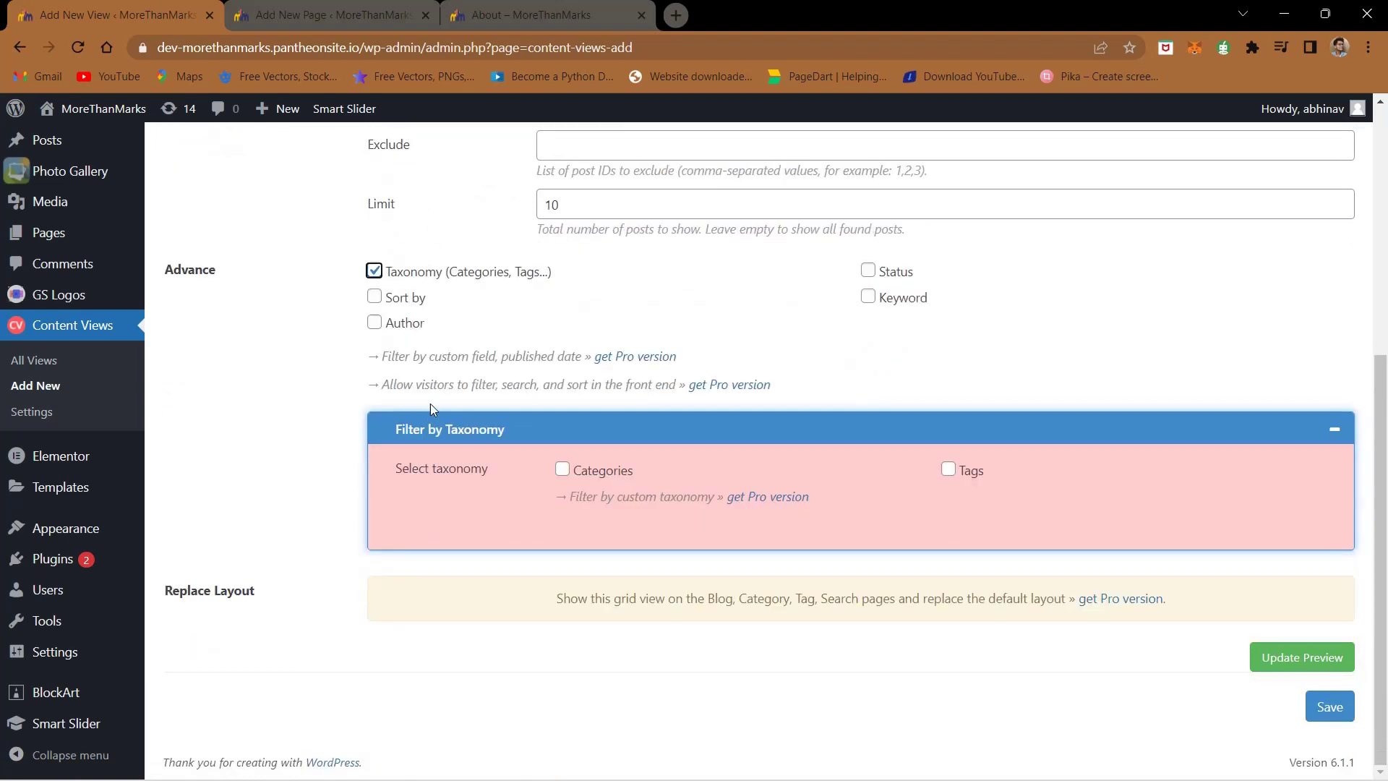
pyautogui.click(562, 470)
pyautogui.scroll(-3, 759, 499)
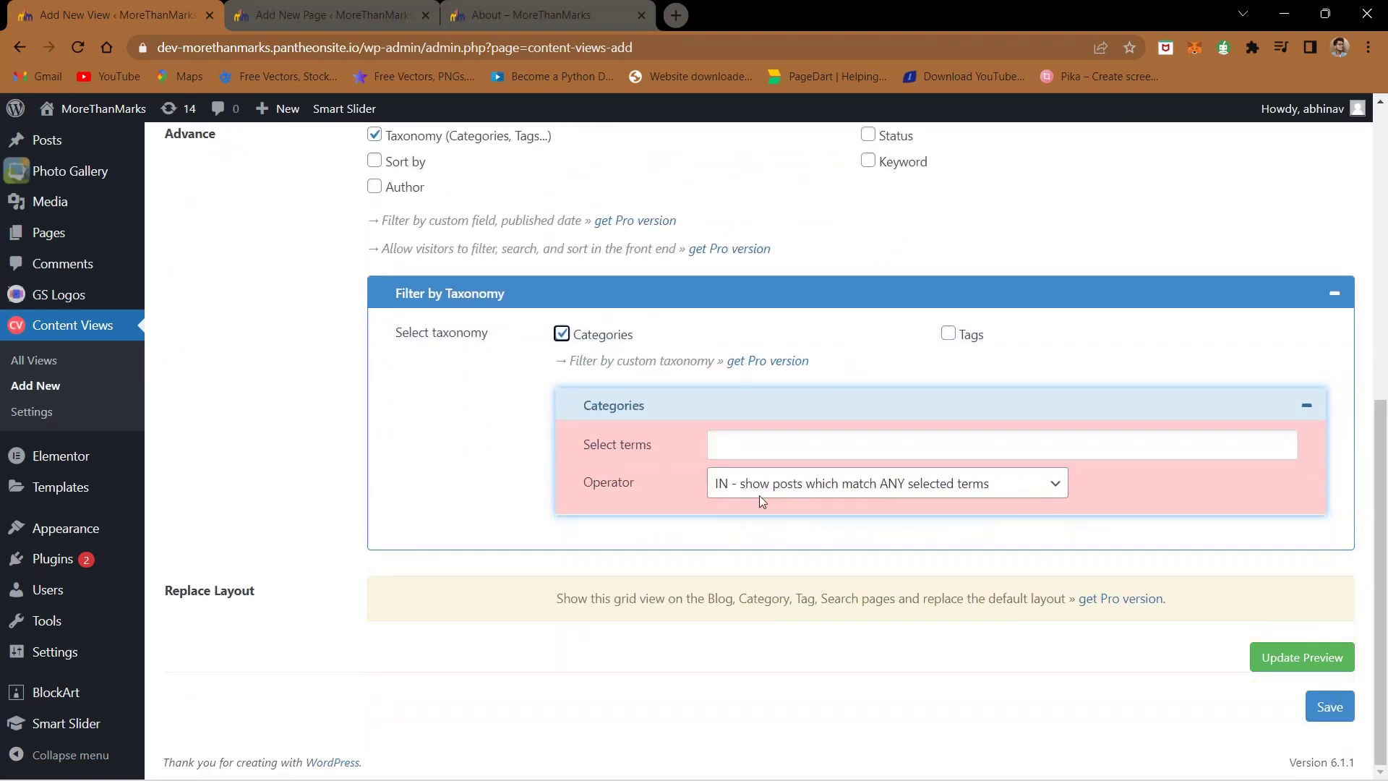
pyautogui.click(793, 444)
pyautogui.write('team')
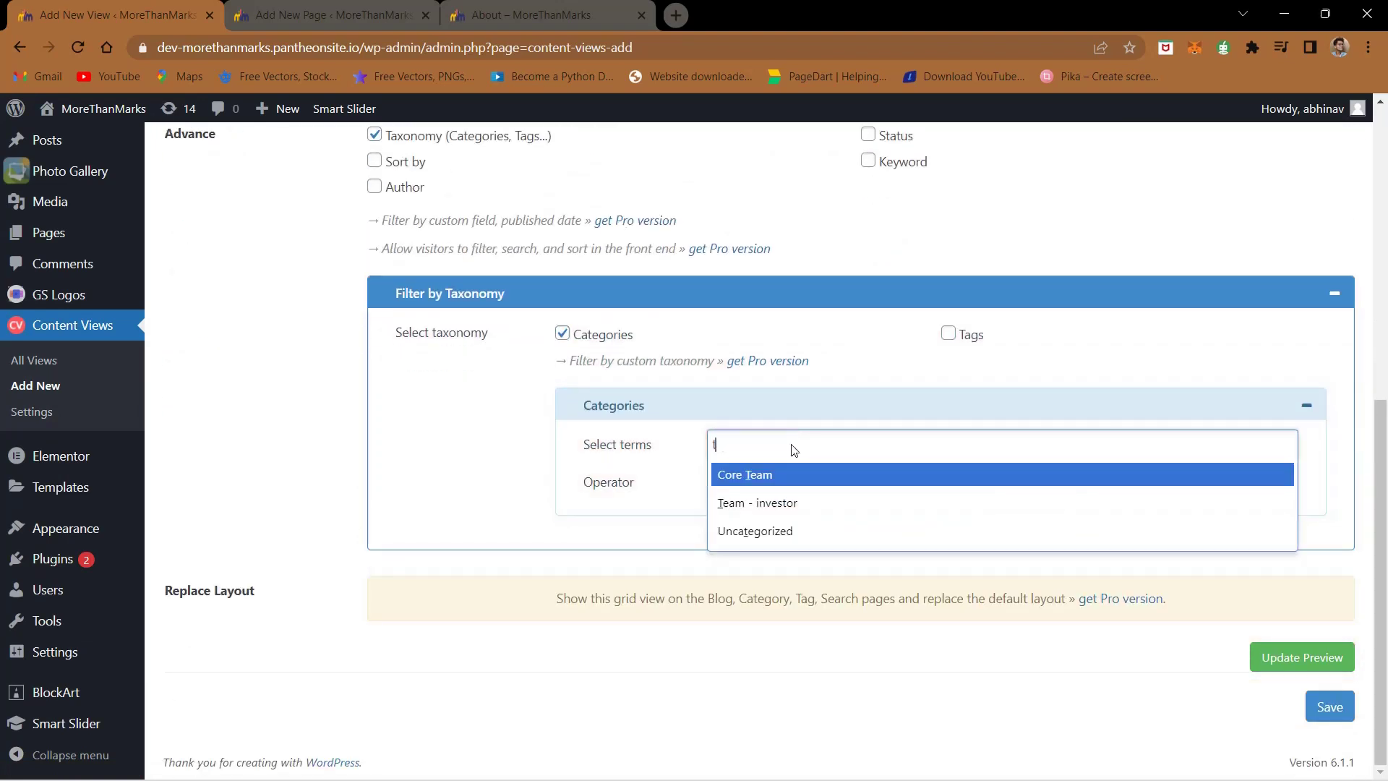
pyautogui.click(786, 480)
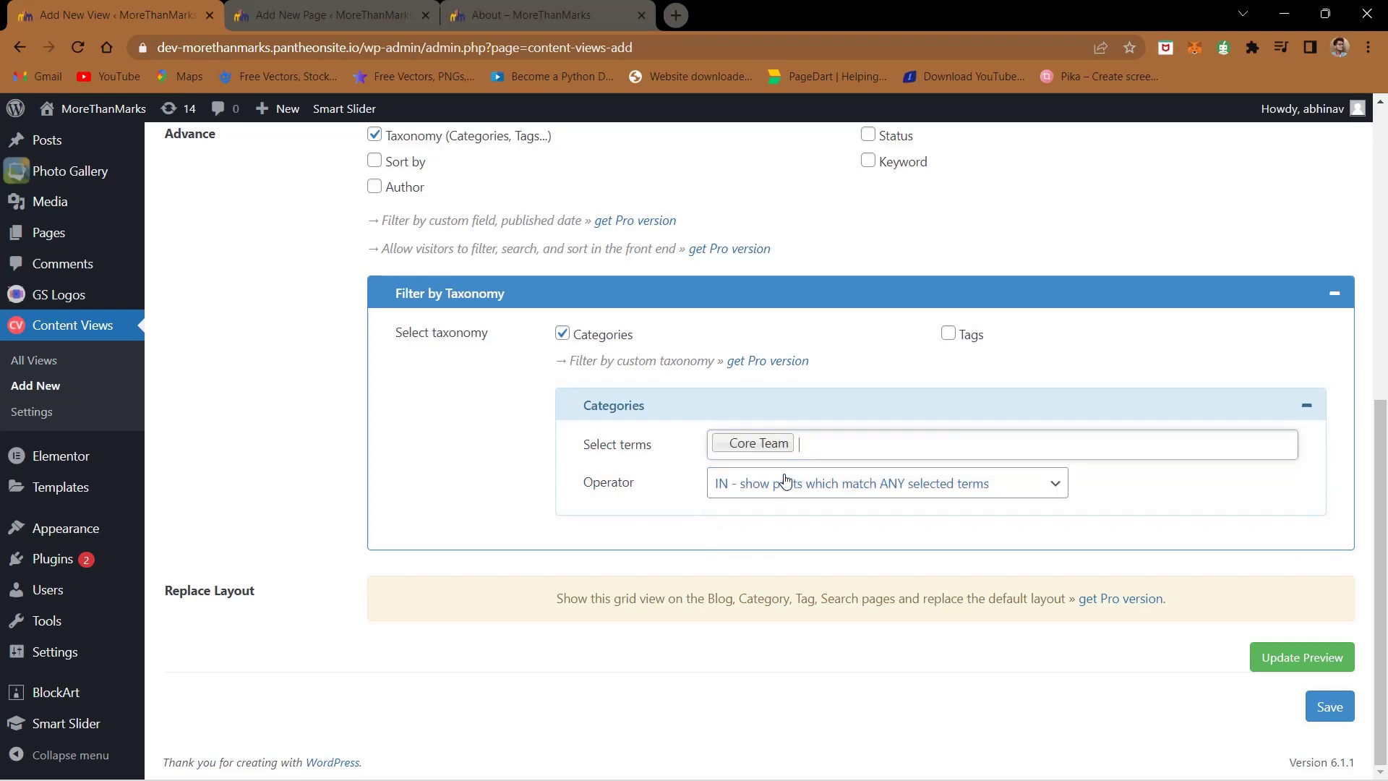
pyautogui.scroll(8, 550, 335)
pyautogui.click(366, 372)
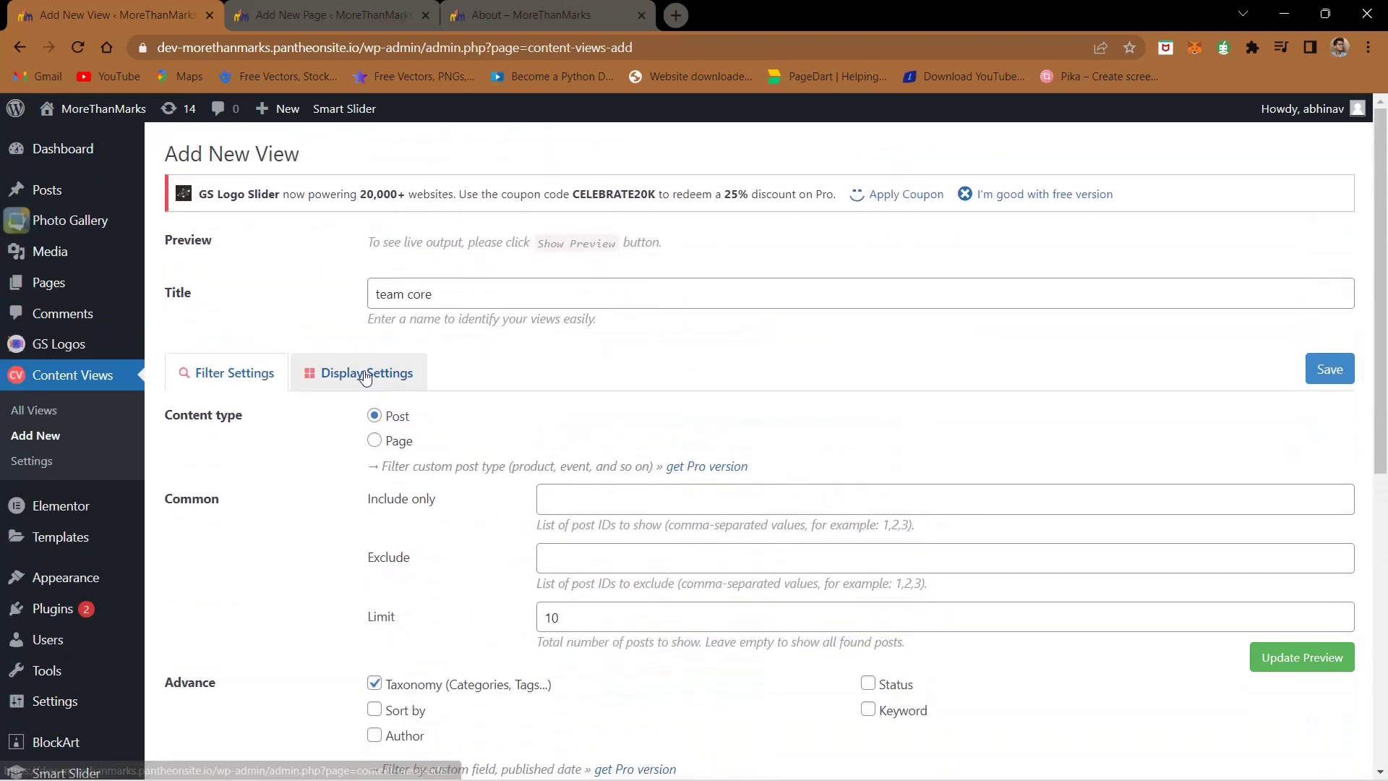
# - Set the team core view to 3 items per row, preview it, and save the view
pyautogui.click(562, 491)
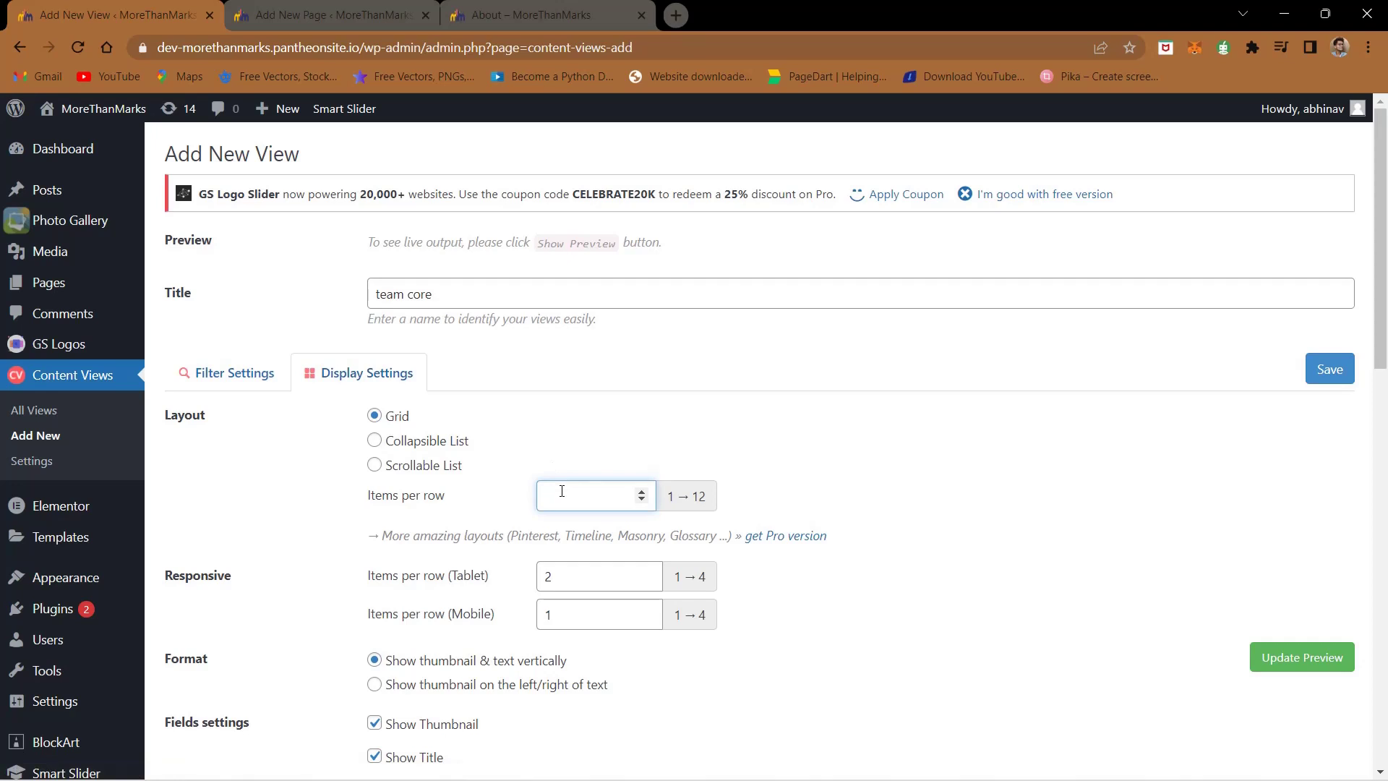
pyautogui.click(688, 468)
pyautogui.click(1294, 656)
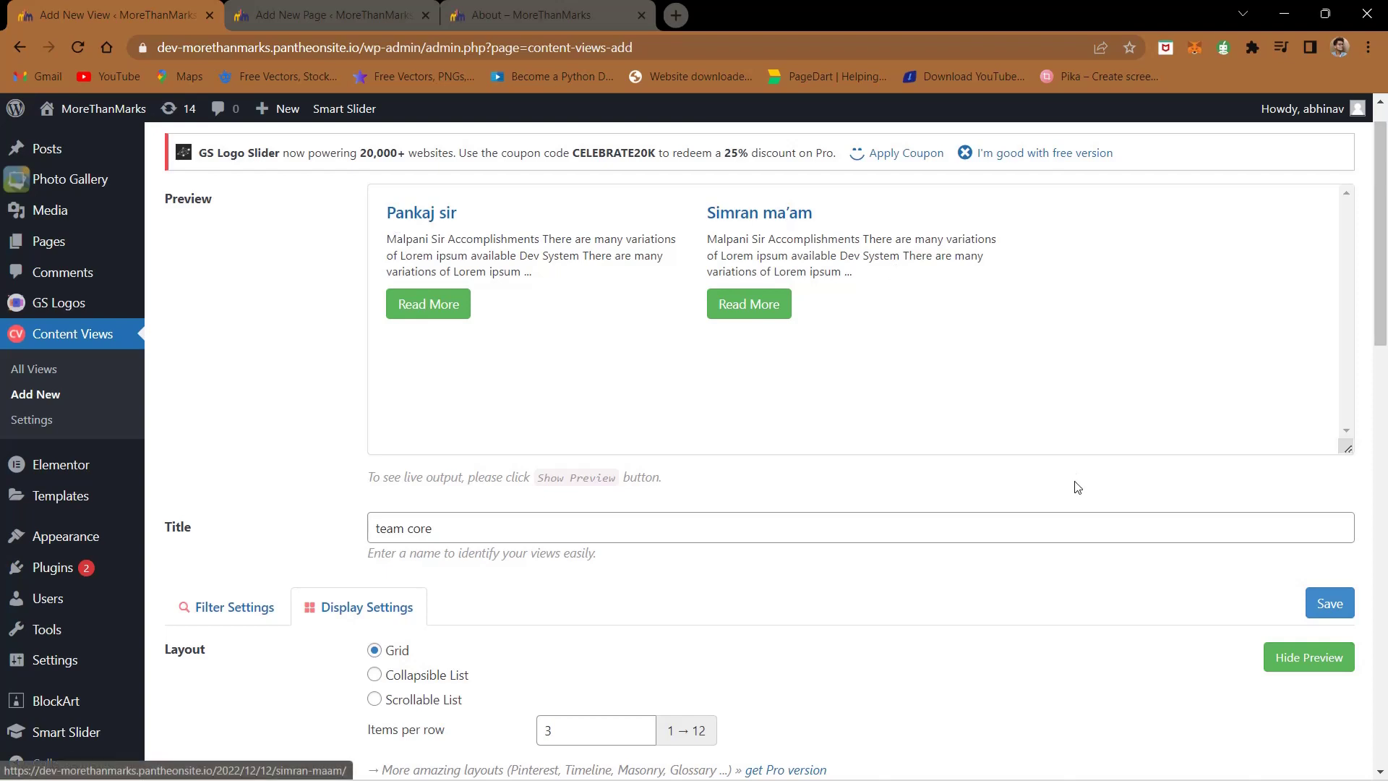
pyautogui.click(1333, 615)
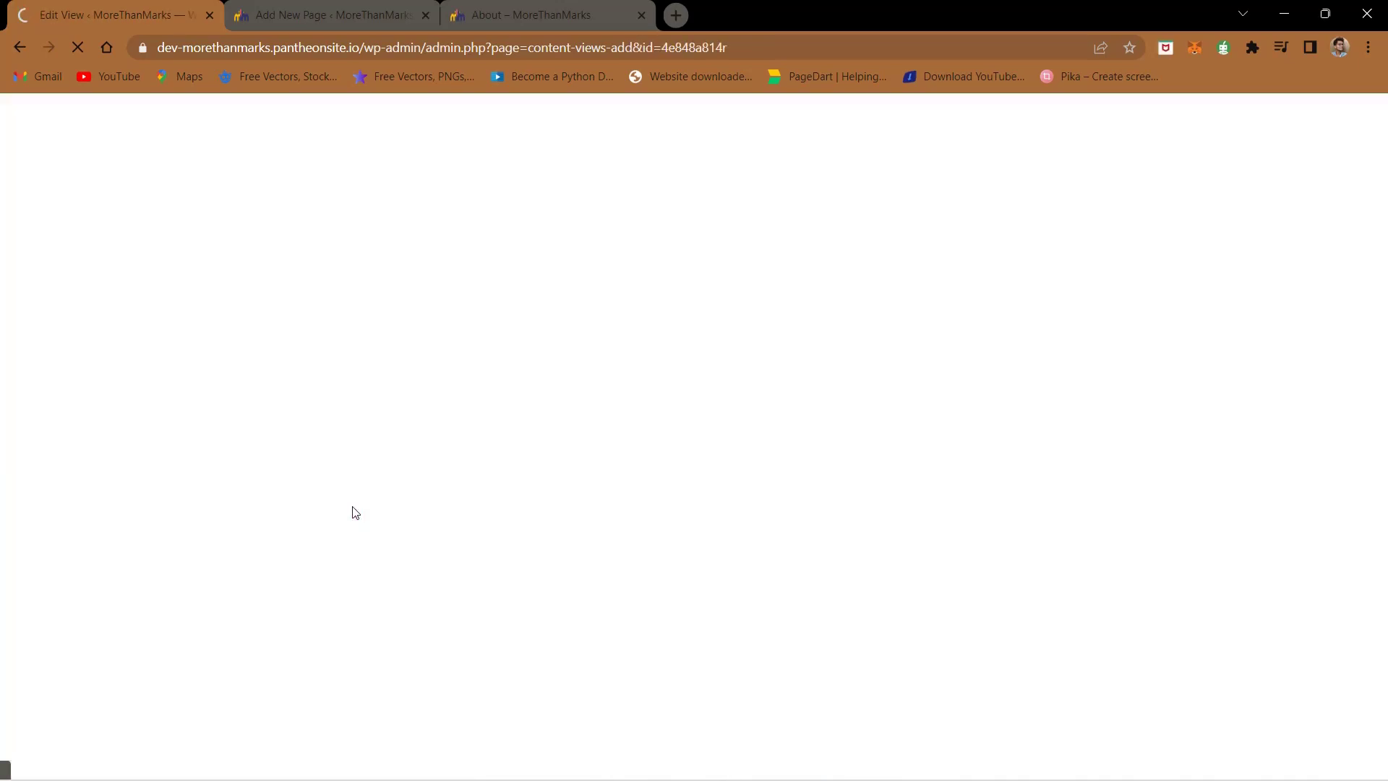
# - Select the saved view's new shortcode and go back to the Our Team page editor
pyautogui.scroll(-5, 355, 513)
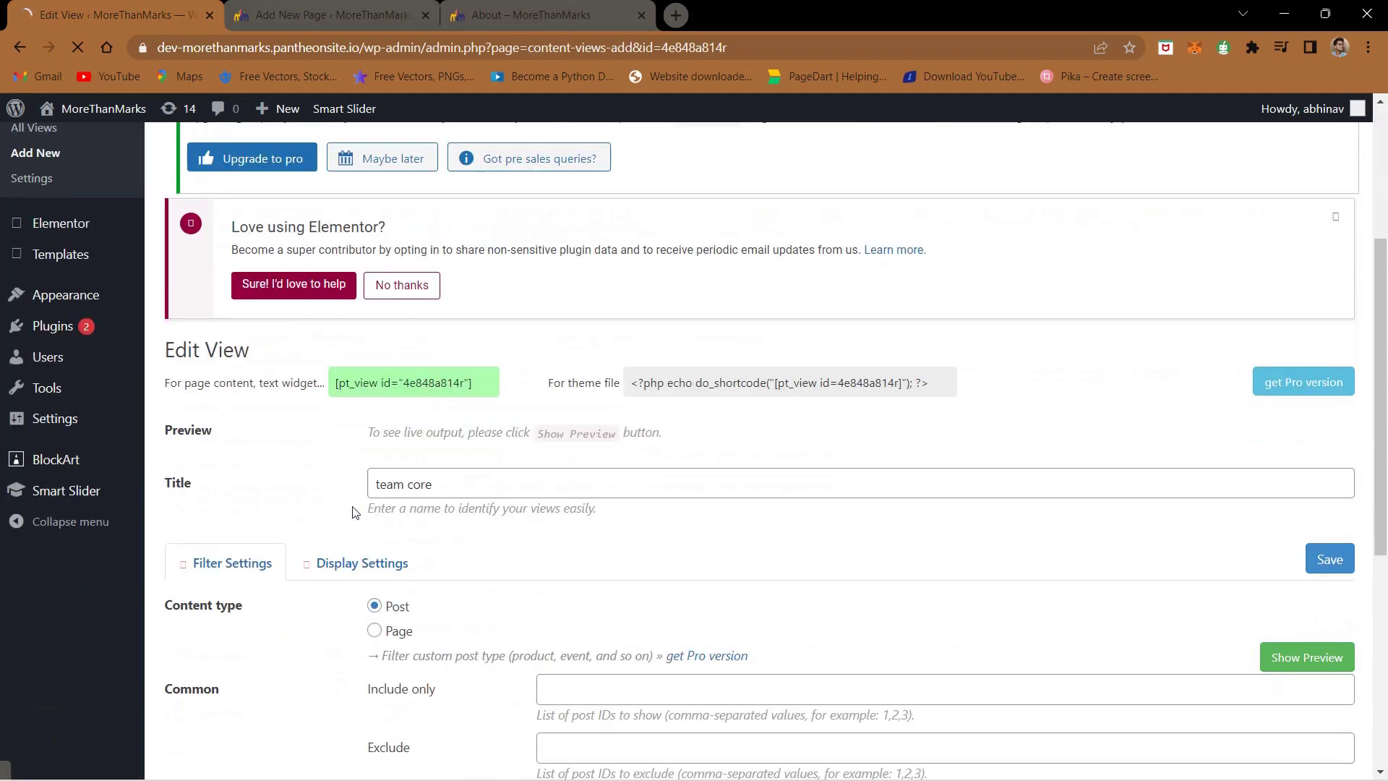
pyautogui.click(409, 400)
pyautogui.hotkey('ctrl', 'c')
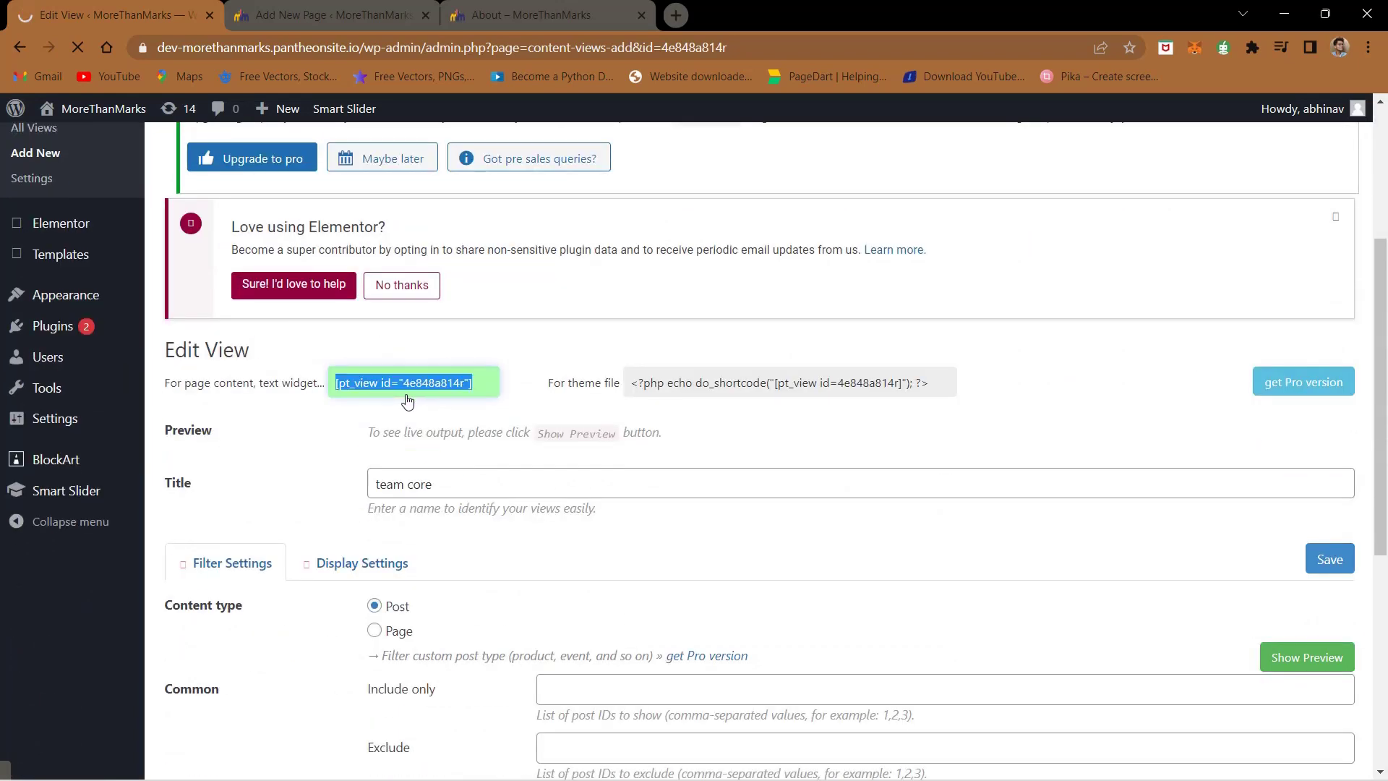
pyautogui.click(300, 6)
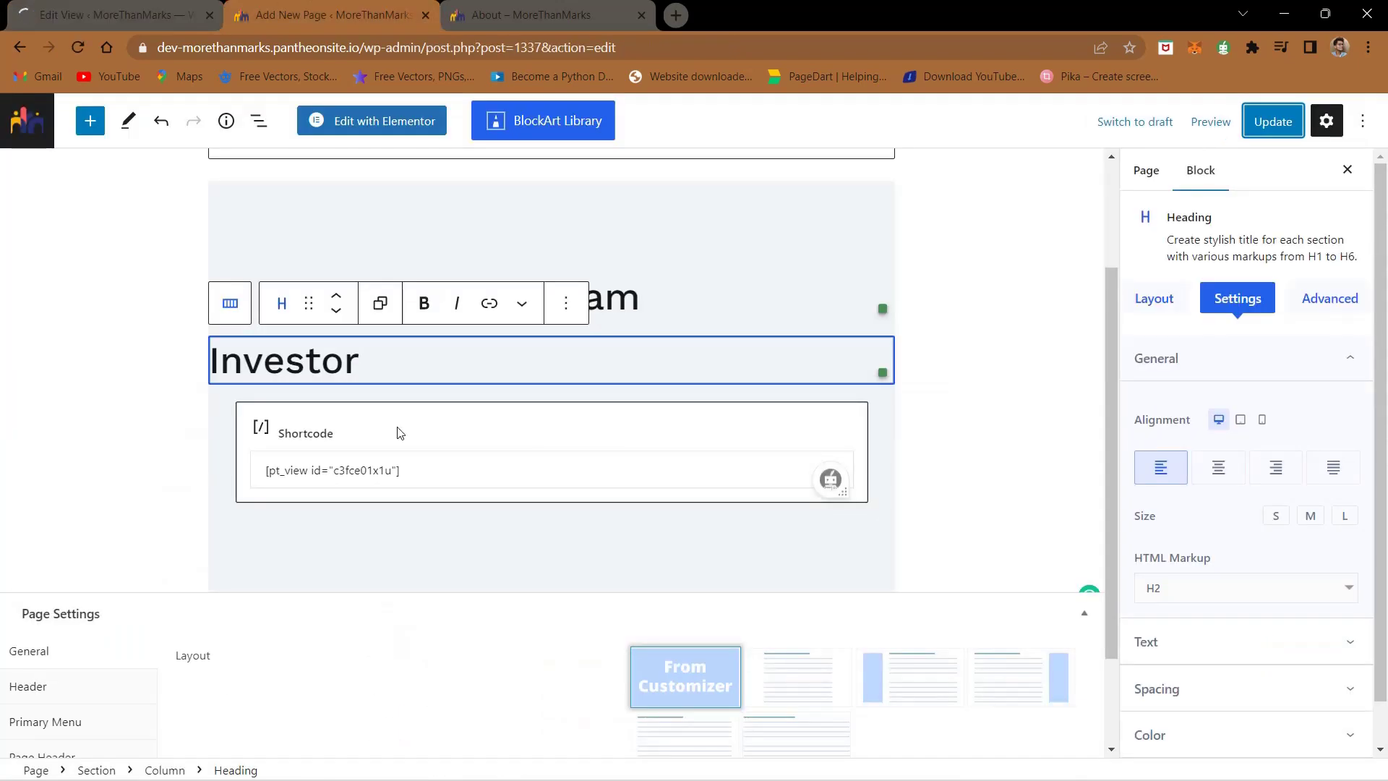
# - Duplicate the Investor heading and Shortcode block, pasting [pt_view id="4e848a814r"] into the copy
pyautogui.click(412, 350)
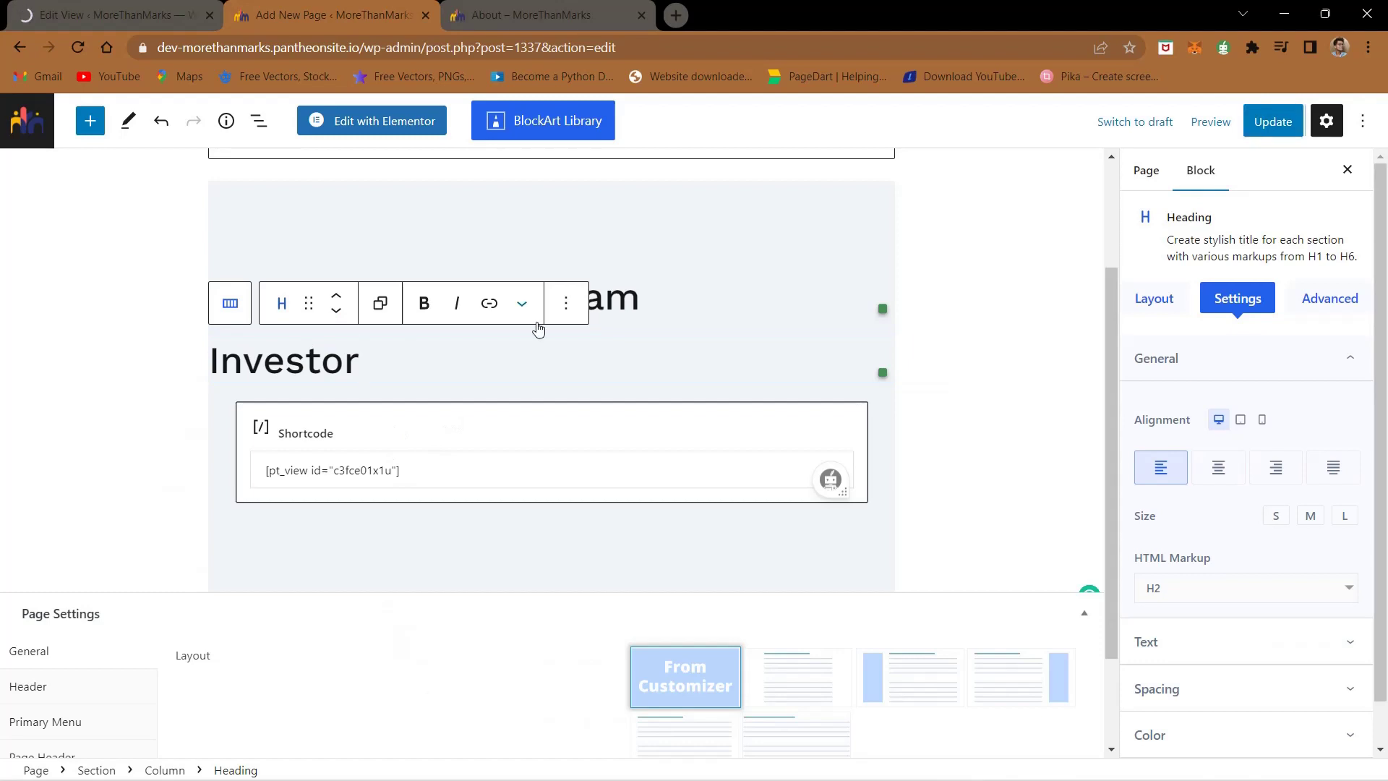
pyautogui.click(568, 304)
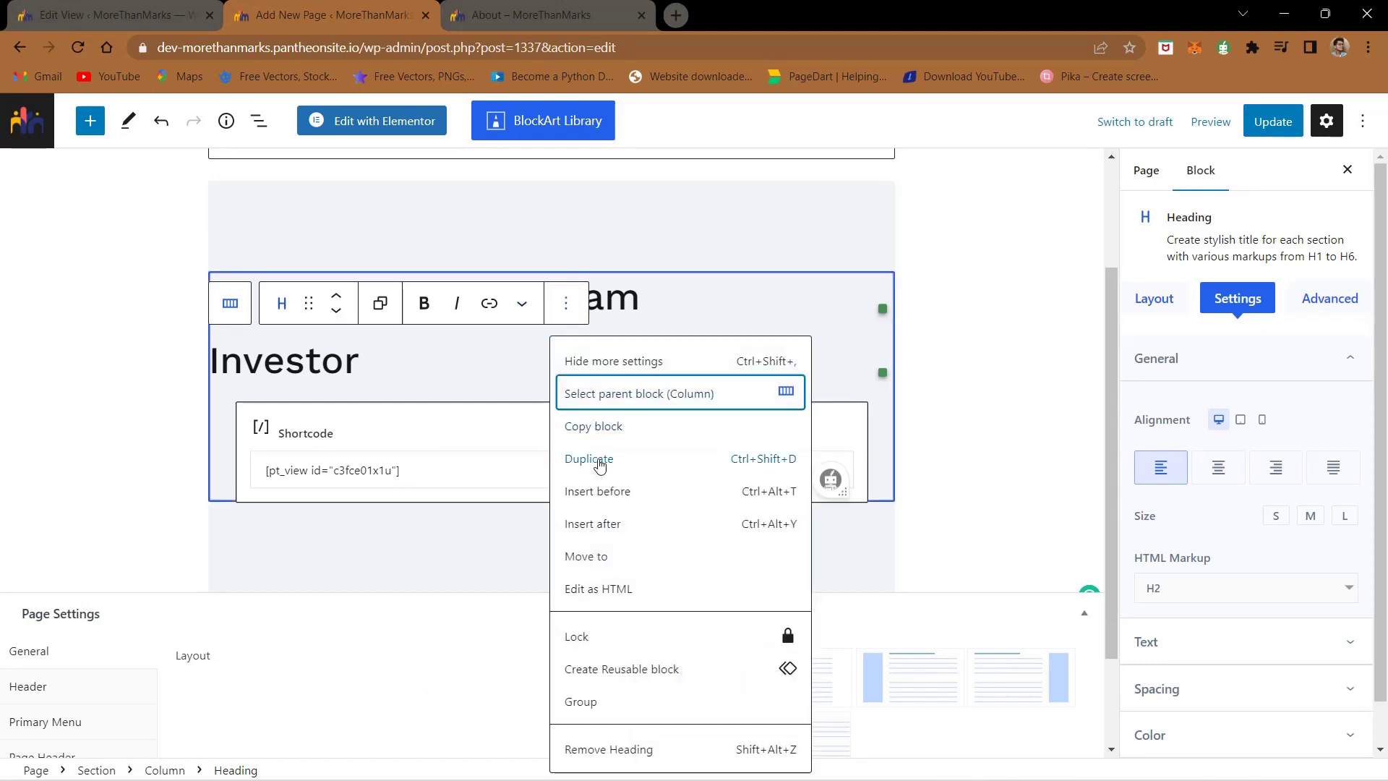
pyautogui.press('Return')
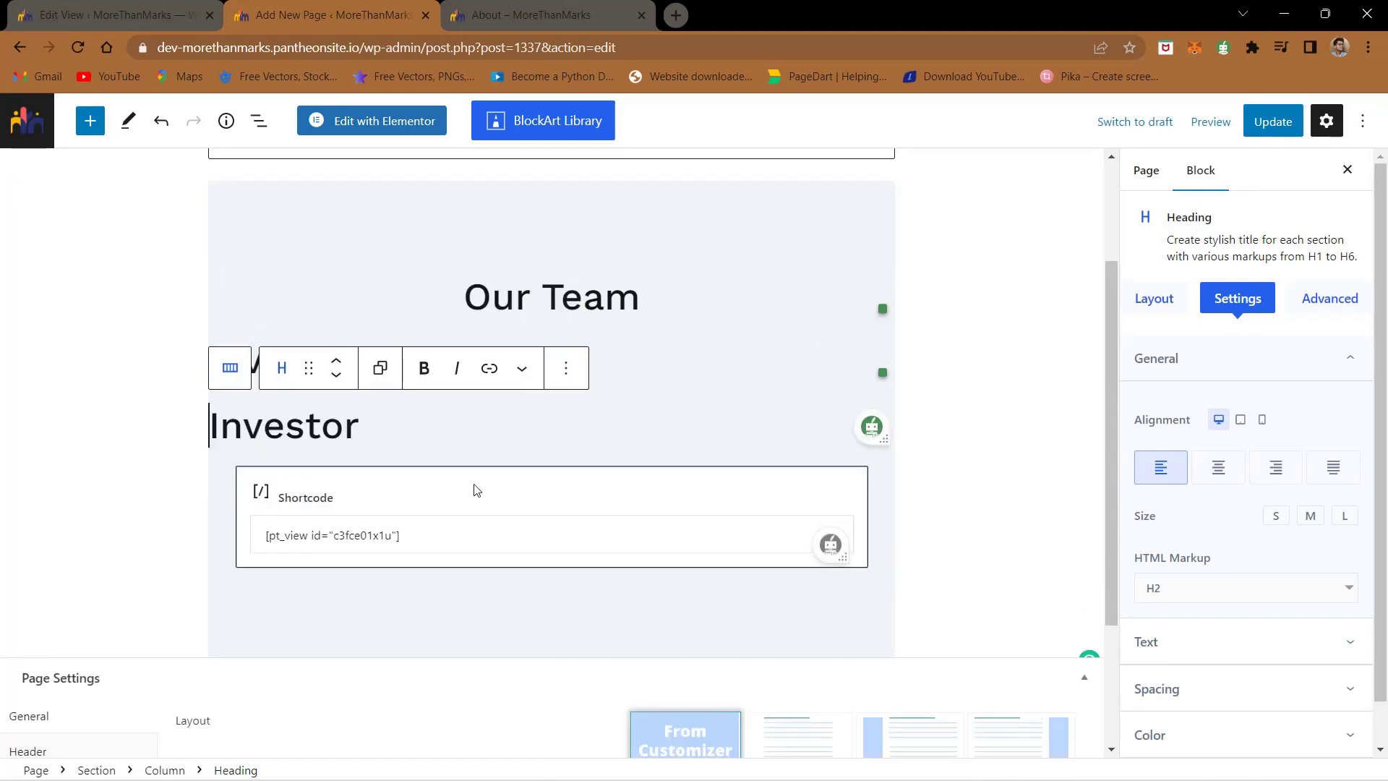
pyautogui.click(476, 492)
pyautogui.click(416, 433)
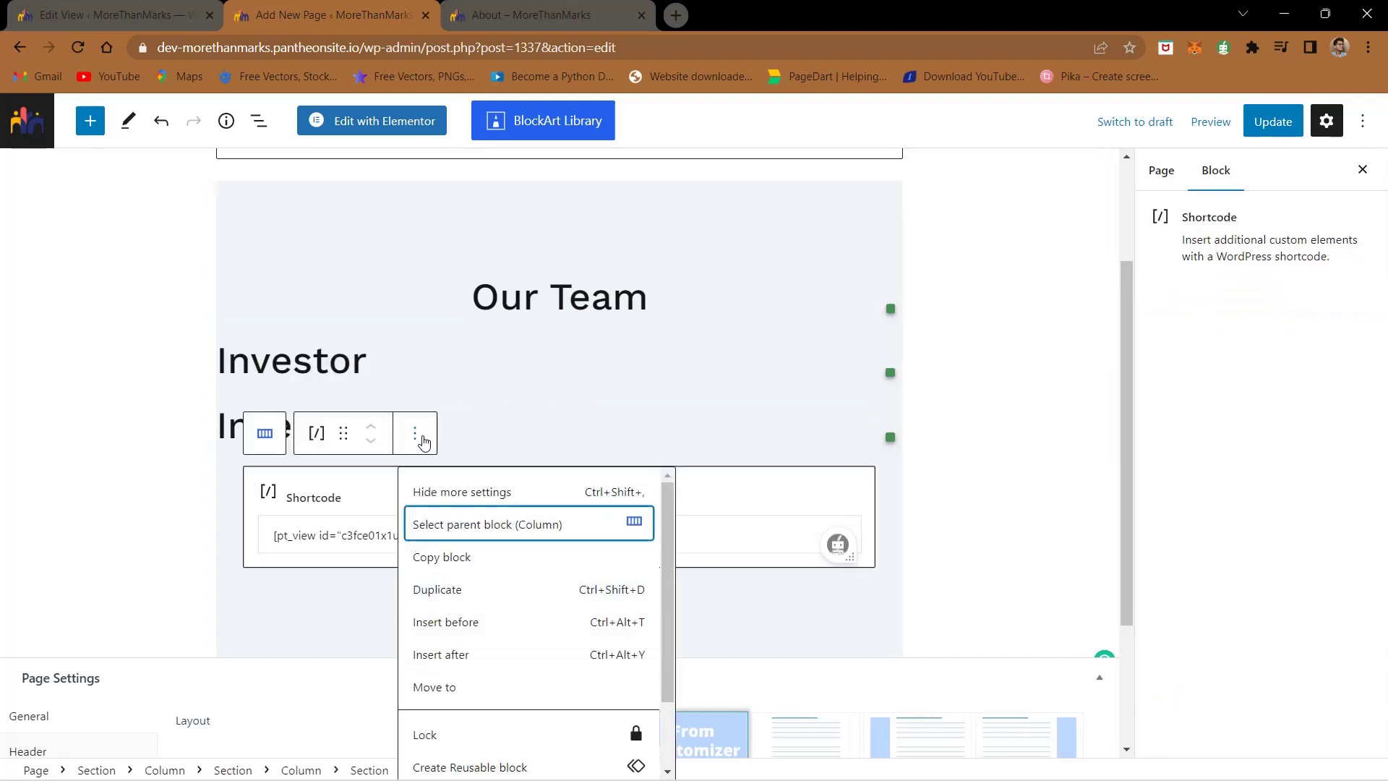
pyautogui.click(464, 590)
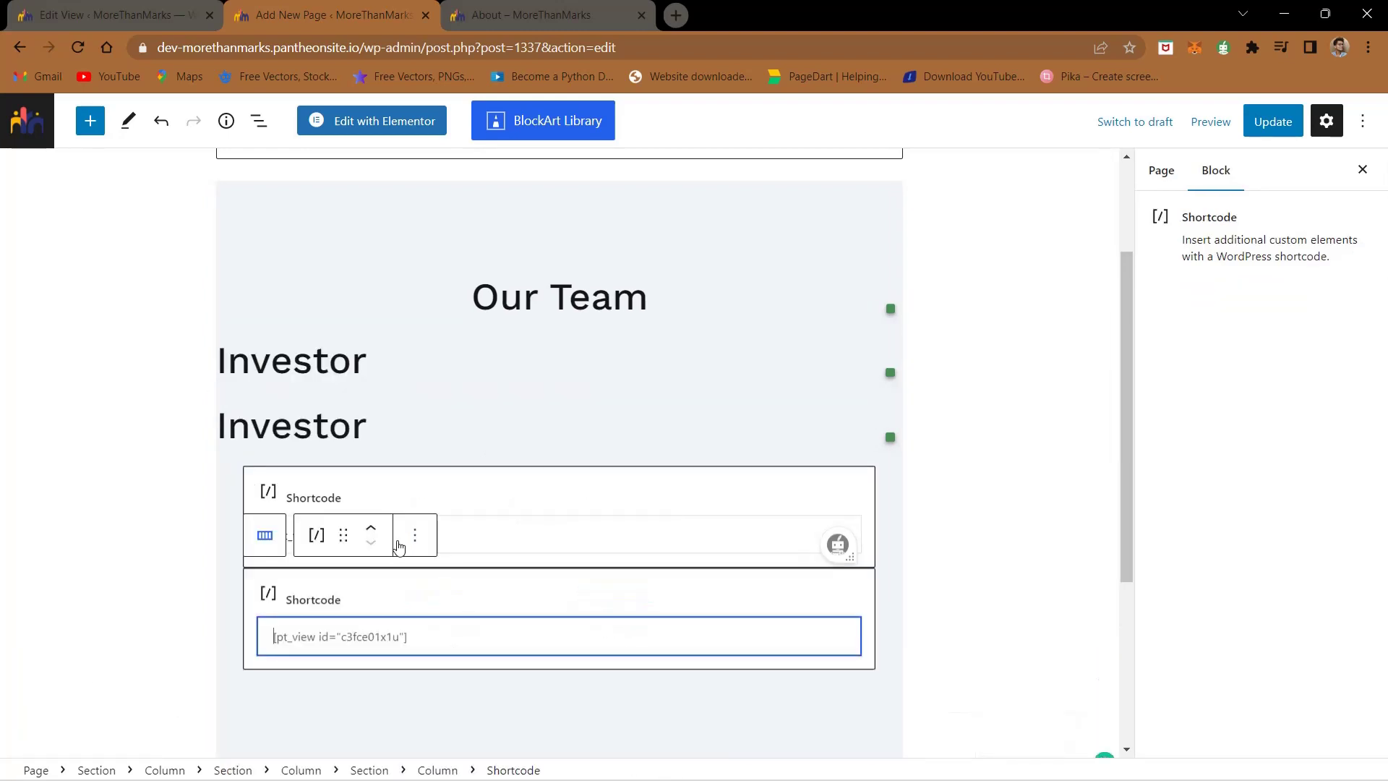
pyautogui.click(401, 626)
pyautogui.hotkey('ctrl', 'a')
pyautogui.hotkey('ctrl', 'v')
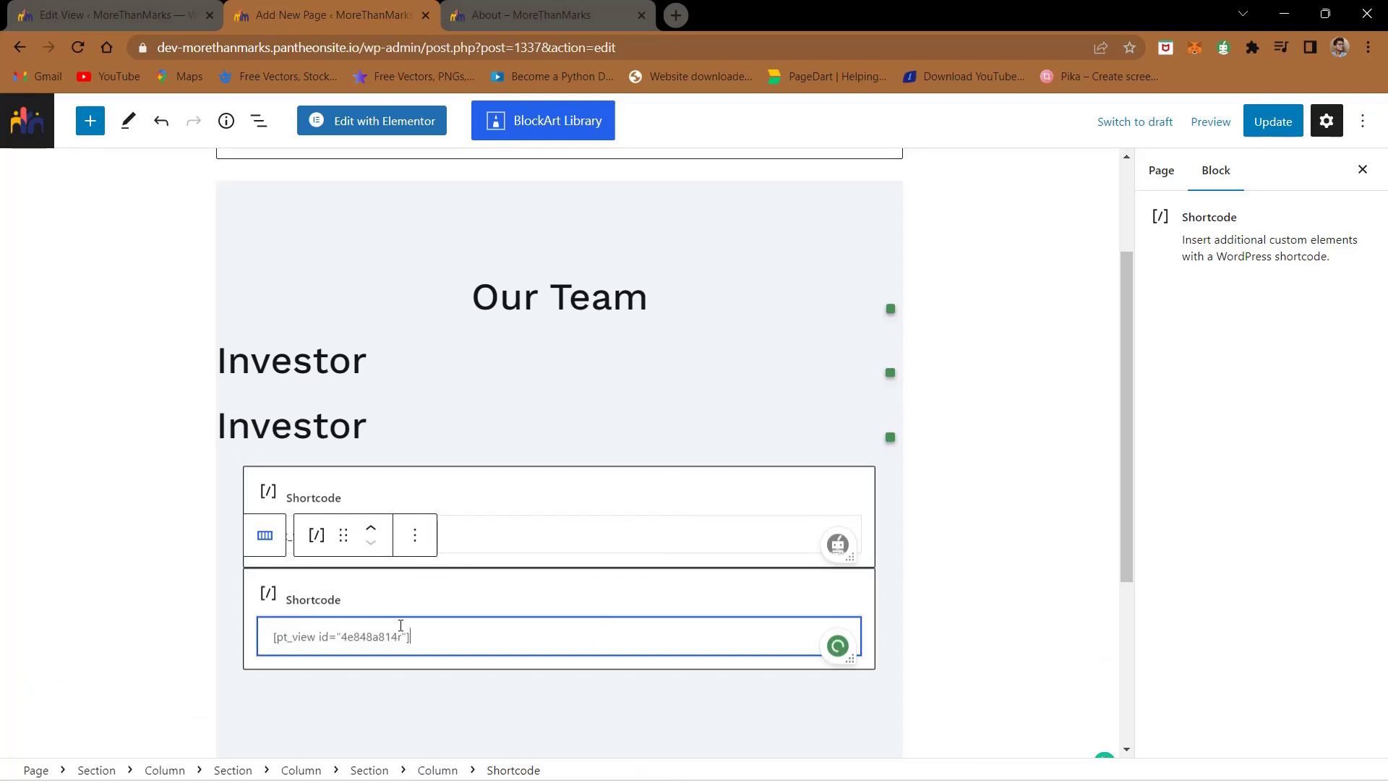
# - Place the new shortcode under the second Investor heading and update the Our Team page
pyautogui.click(327, 427)
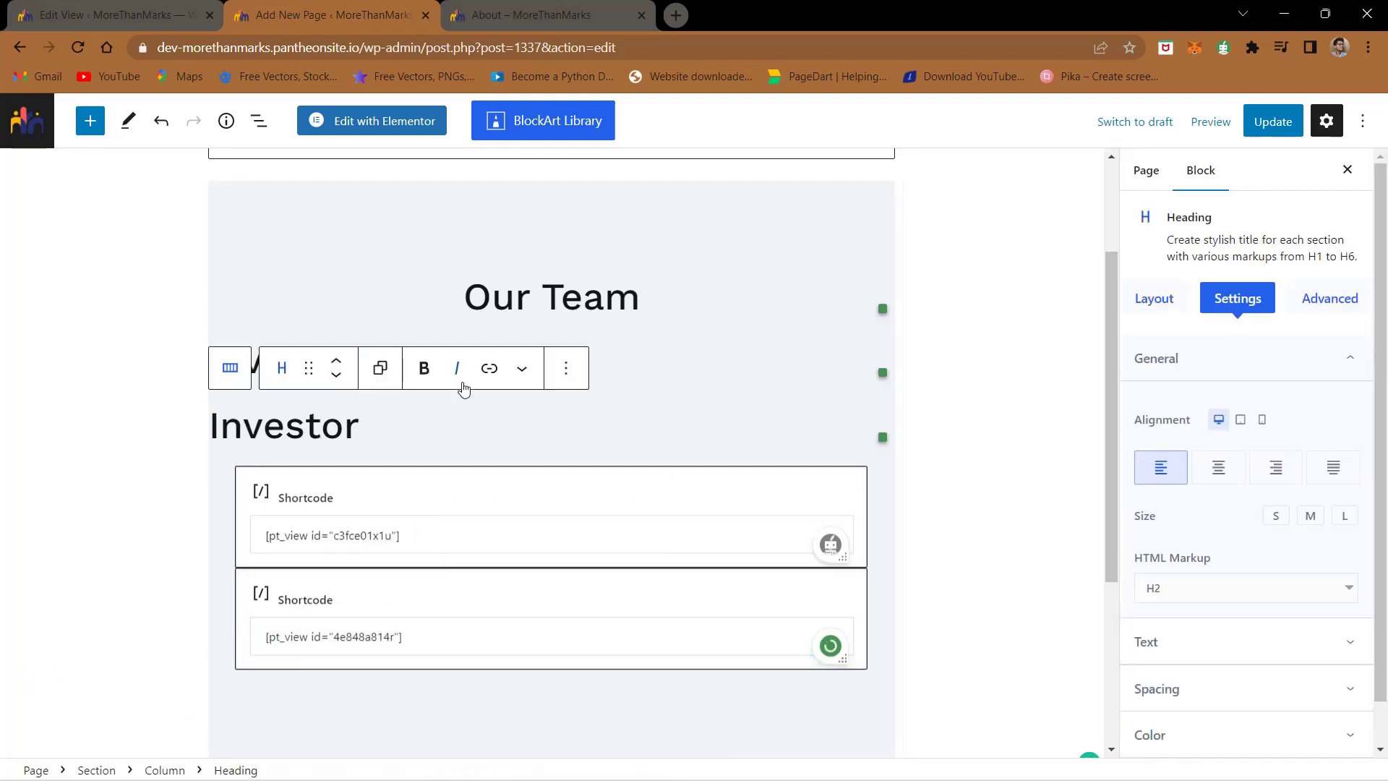
pyautogui.click(338, 378)
pyautogui.click(337, 374)
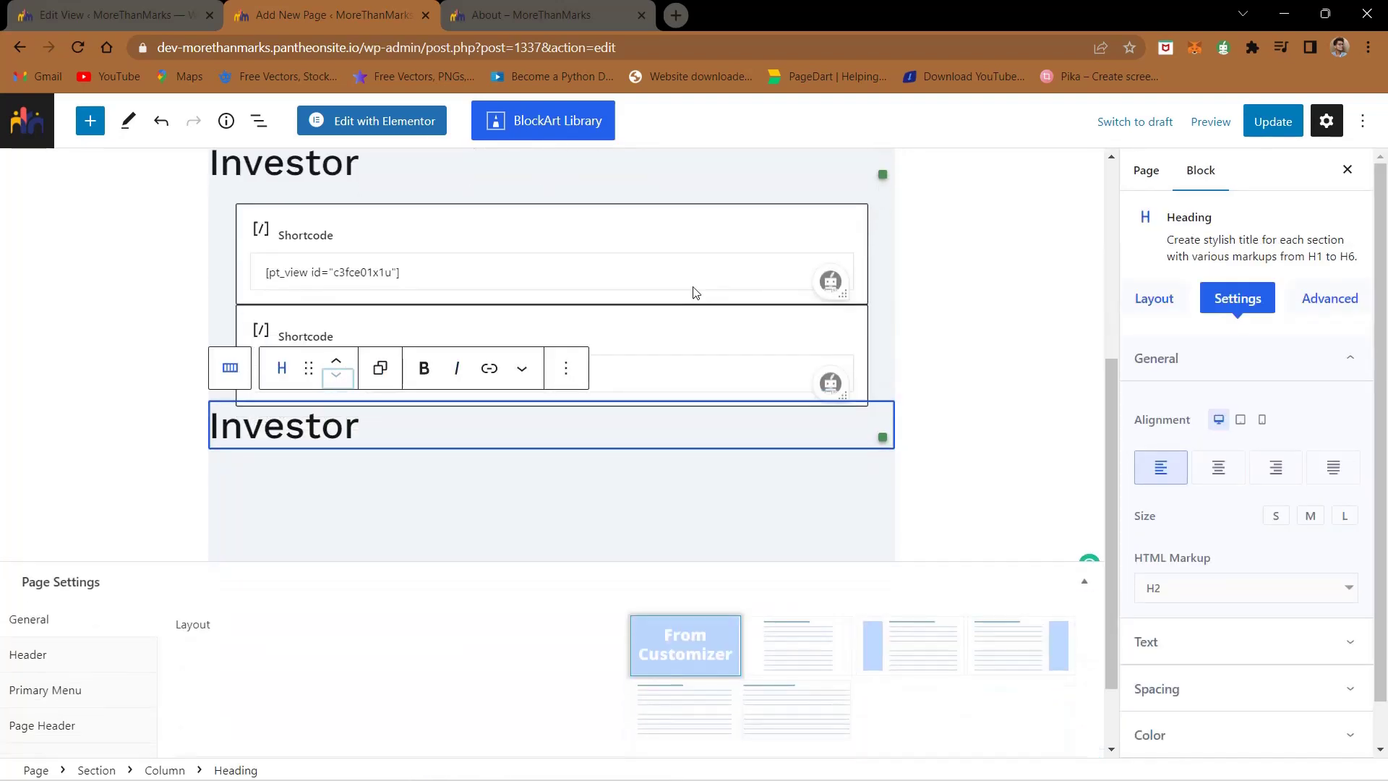
pyautogui.click(739, 324)
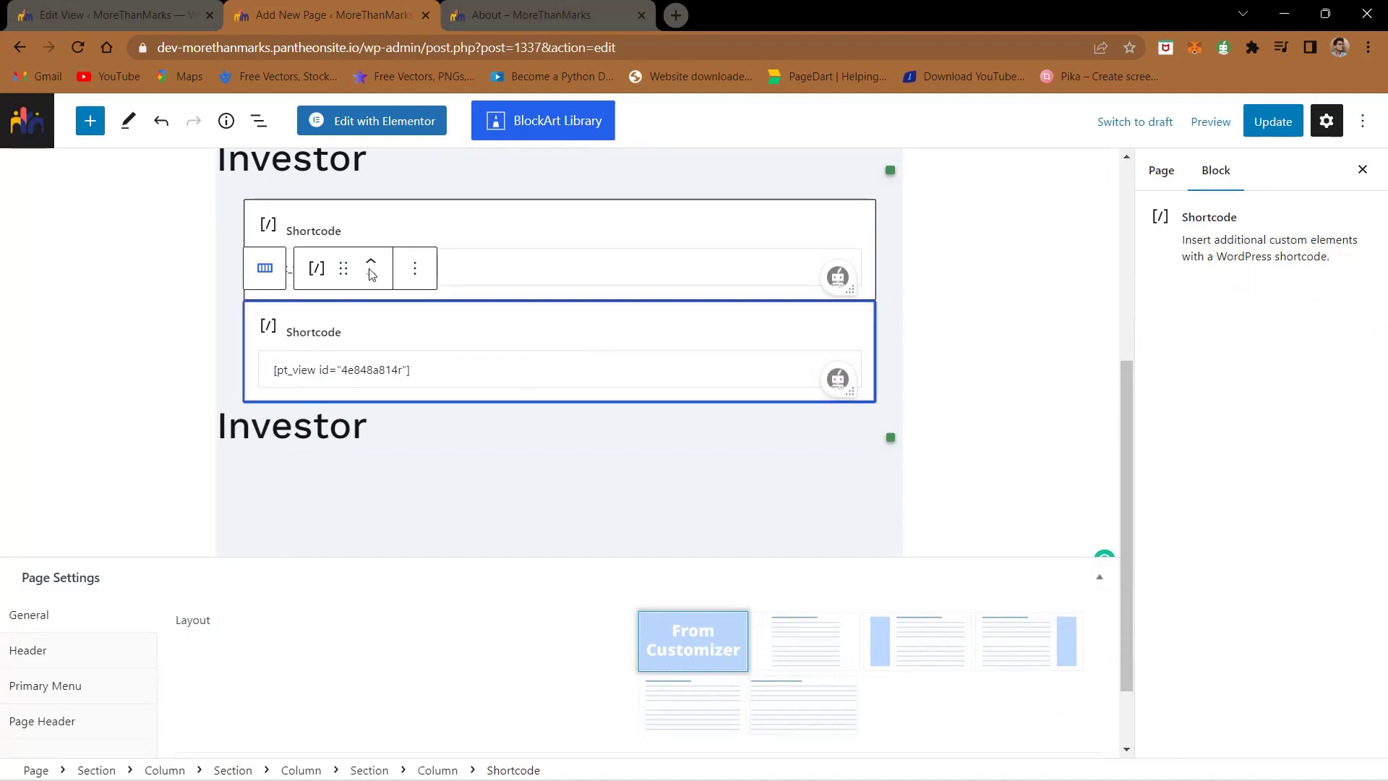
pyautogui.moveTo(344, 269); pyautogui.dragTo(286, 434)
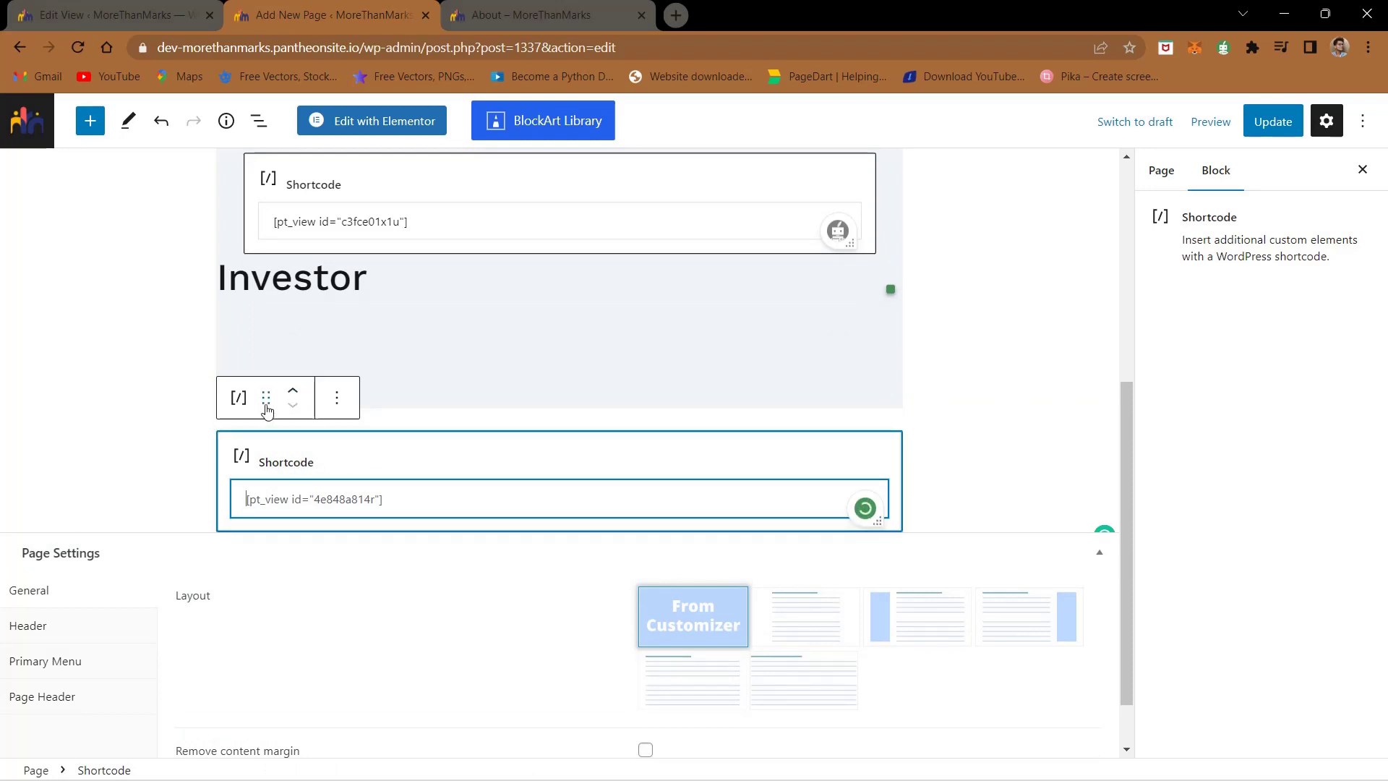
pyautogui.moveTo(266, 410); pyautogui.dragTo(324, 370)
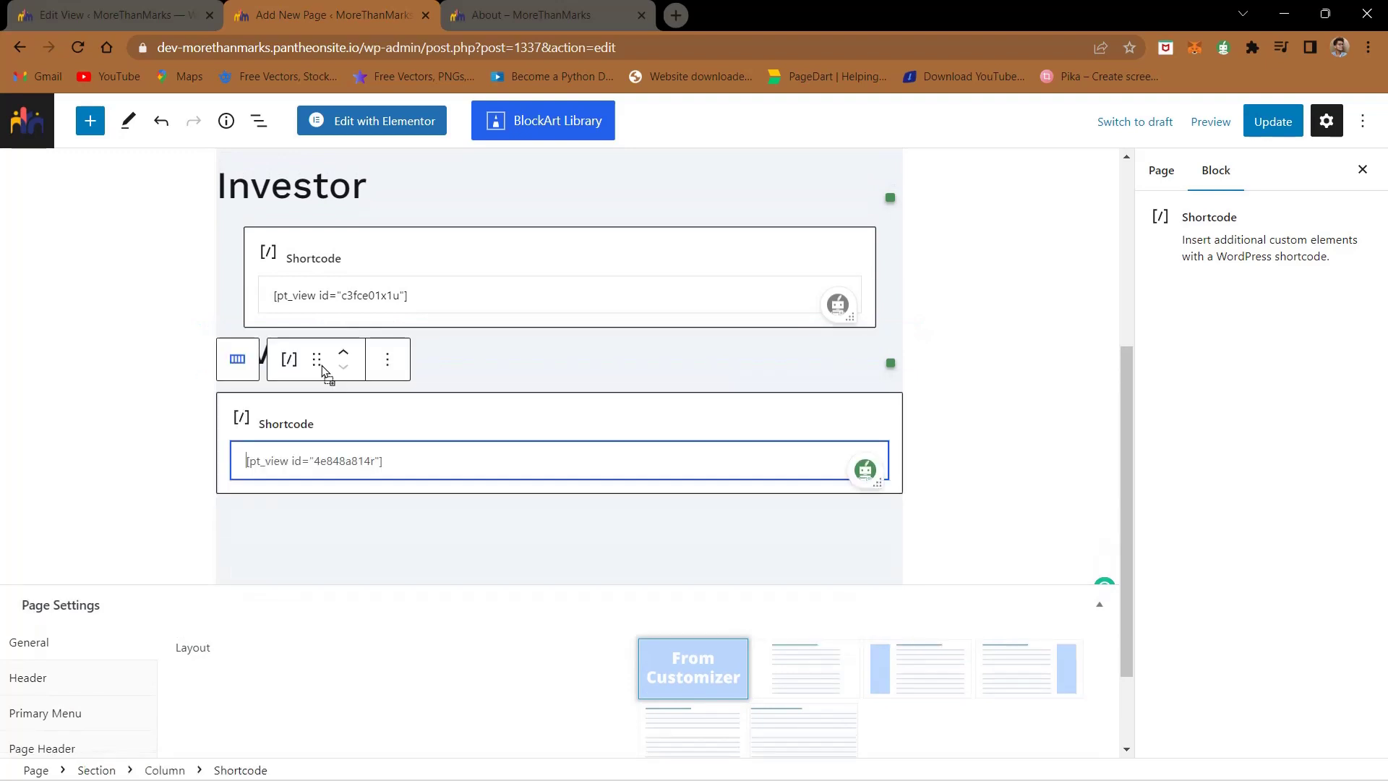
pyautogui.click(1271, 122)
pyautogui.scroll(5, 688, 223)
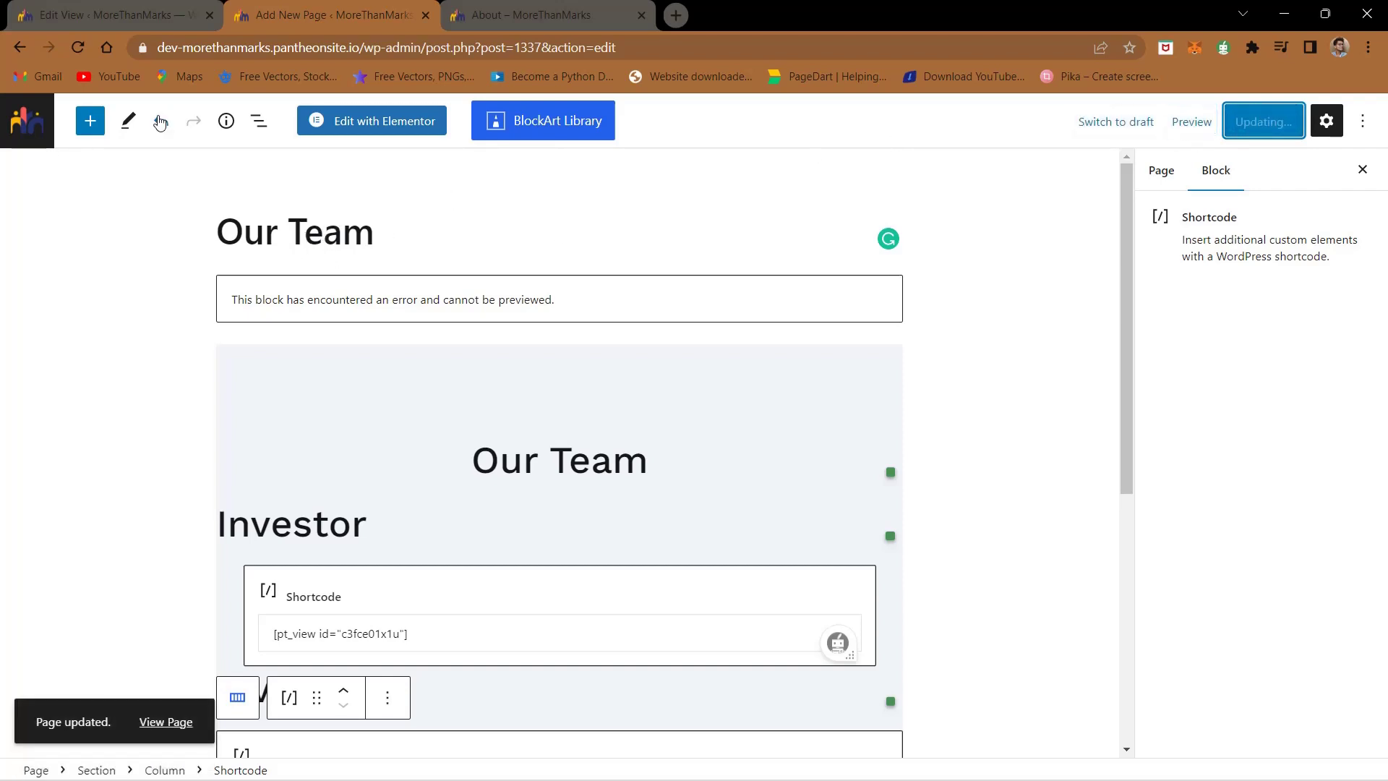
# - Go back to the Pages list and open Home for editing
pyautogui.click(19, 49)
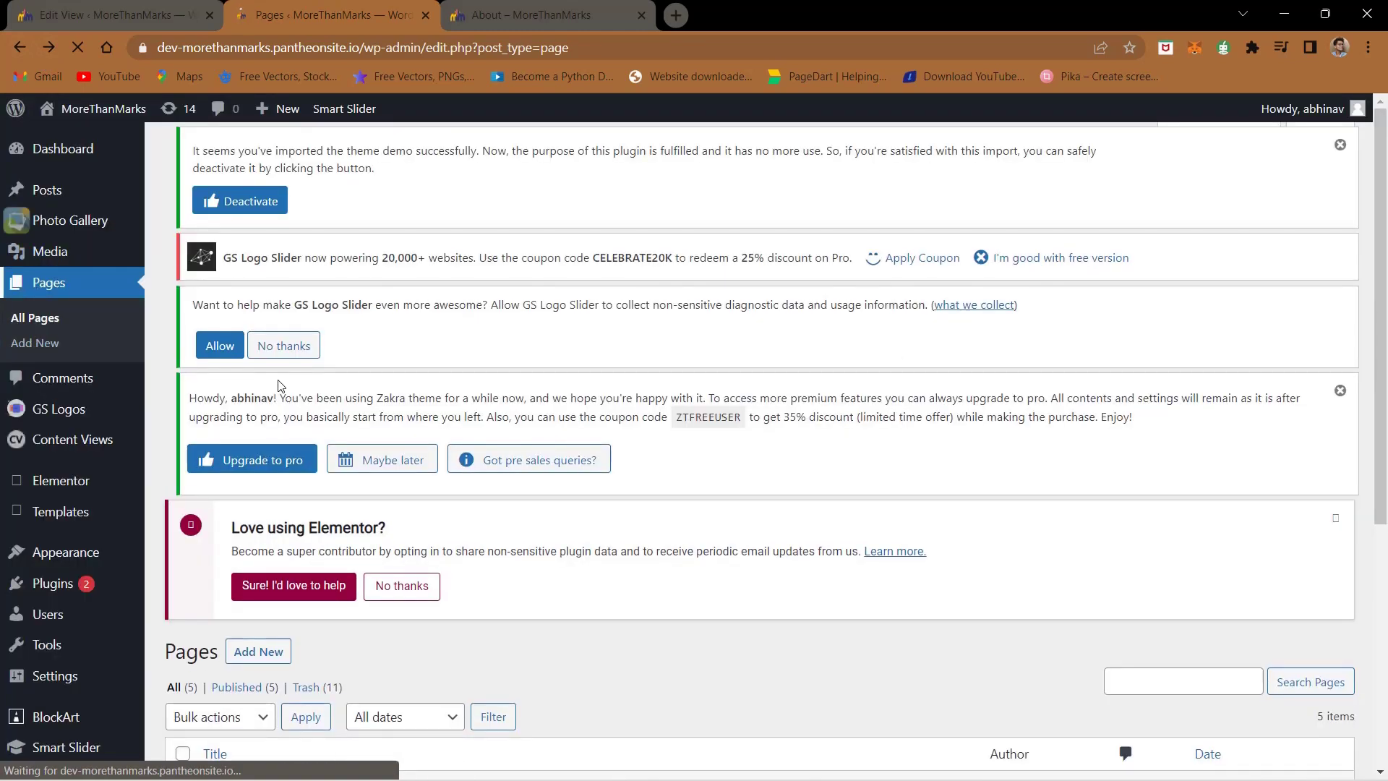
pyautogui.scroll(-5, 281, 386)
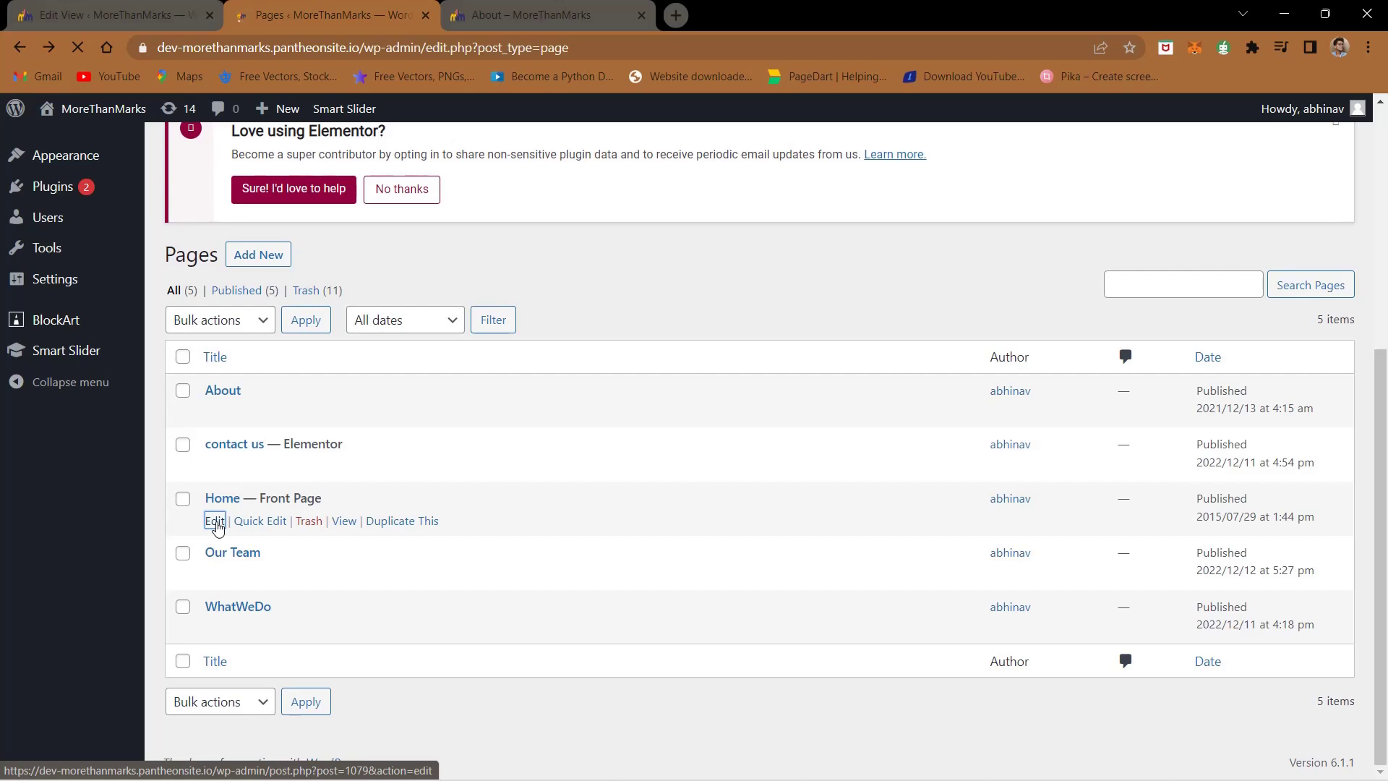
pyautogui.click(215, 521)
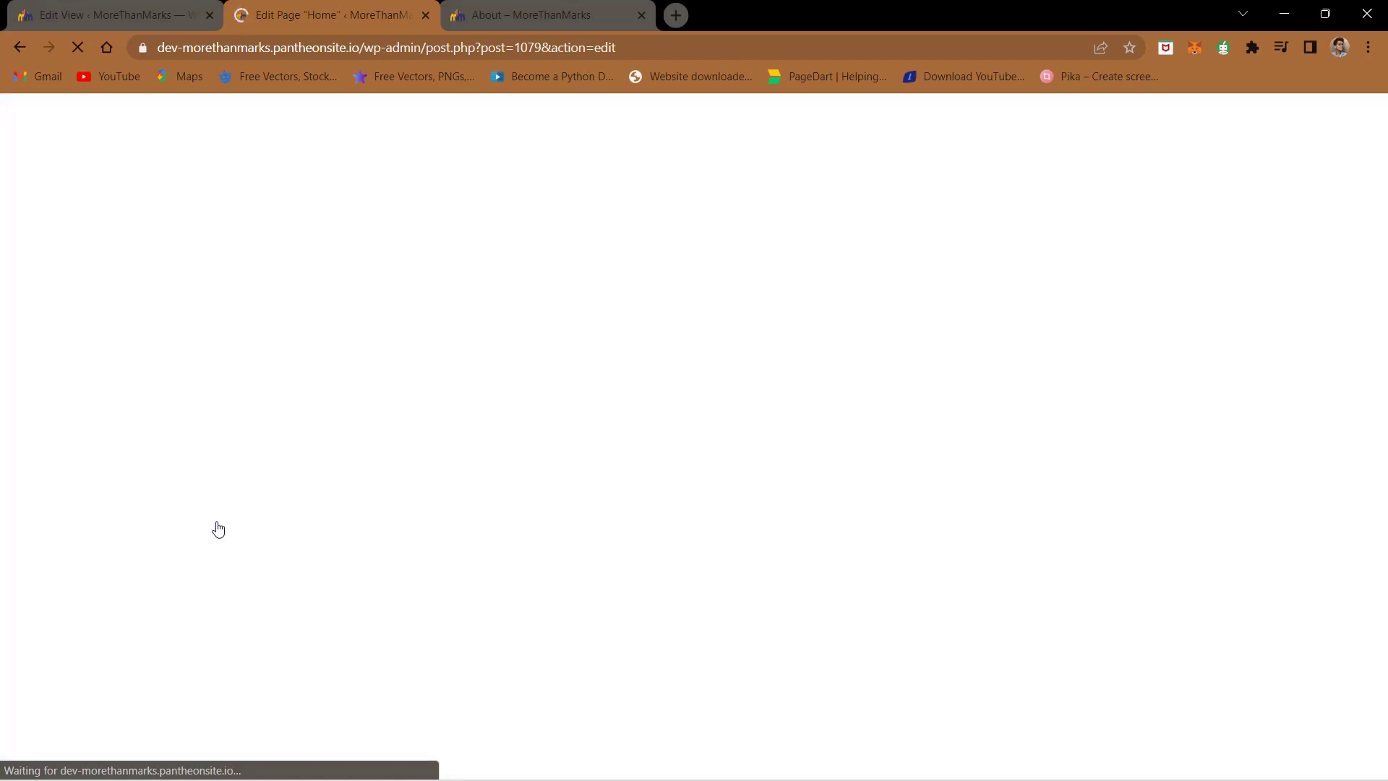
# - Compare the live home page against the Home page editor
pyautogui.click(463, 8)
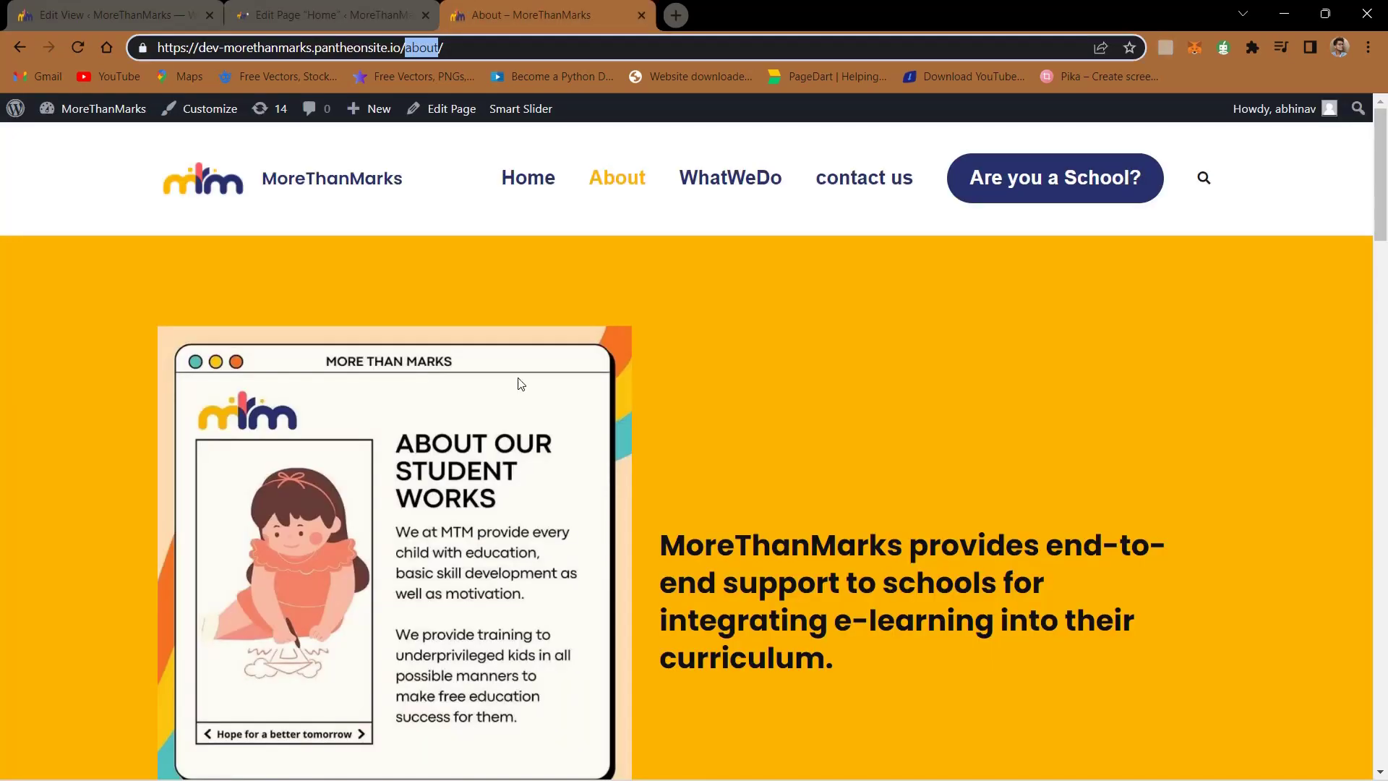
pyautogui.scroll(-10, 521, 383)
pyautogui.scroll(10, 520, 383)
pyautogui.click(532, 181)
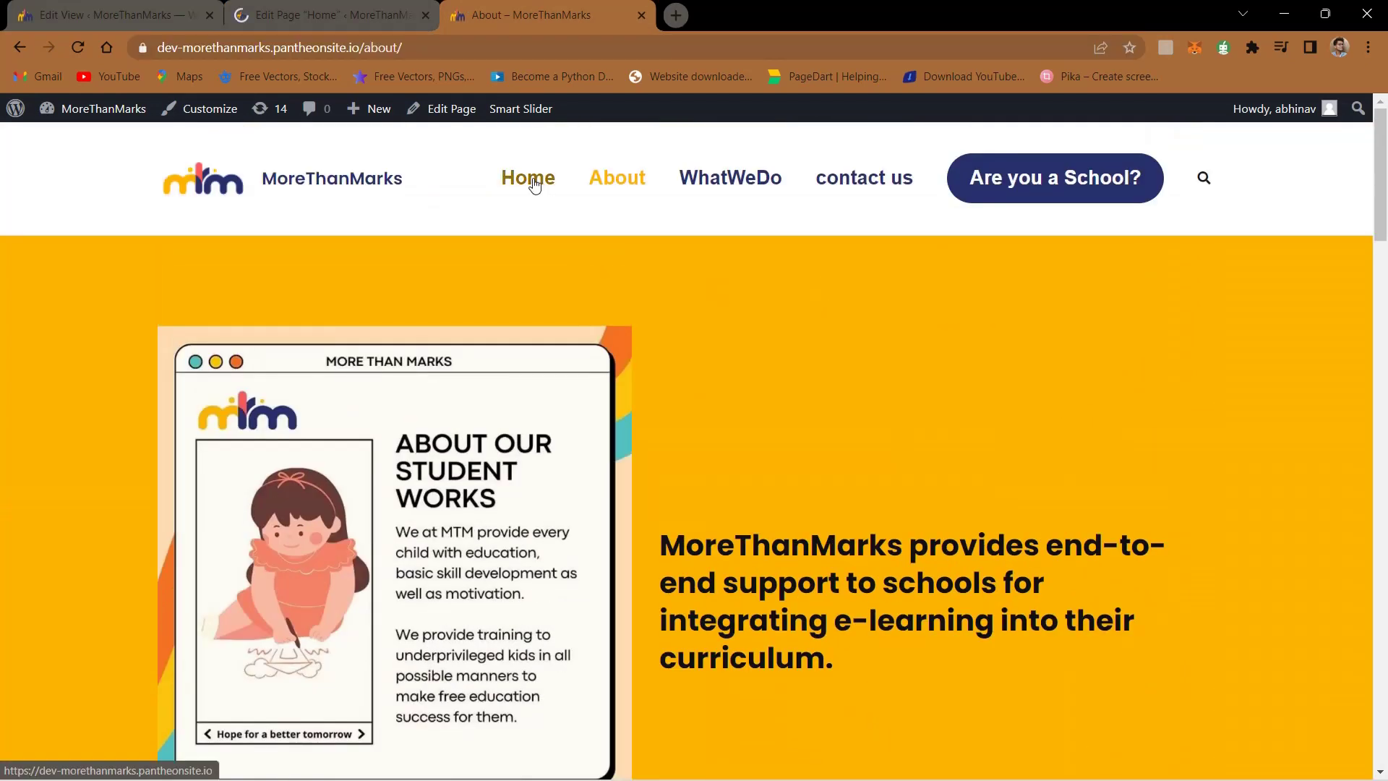
pyautogui.click(296, 7)
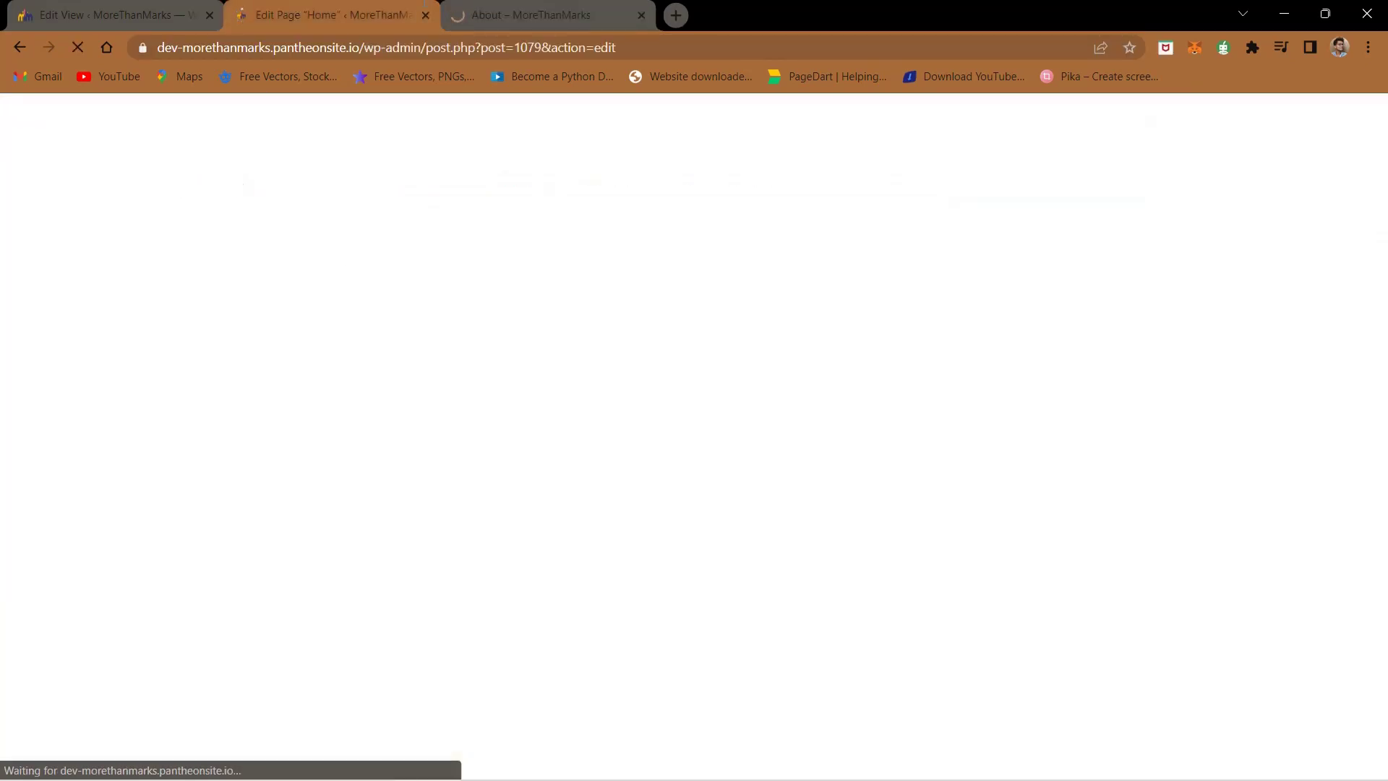
pyautogui.click(491, 8)
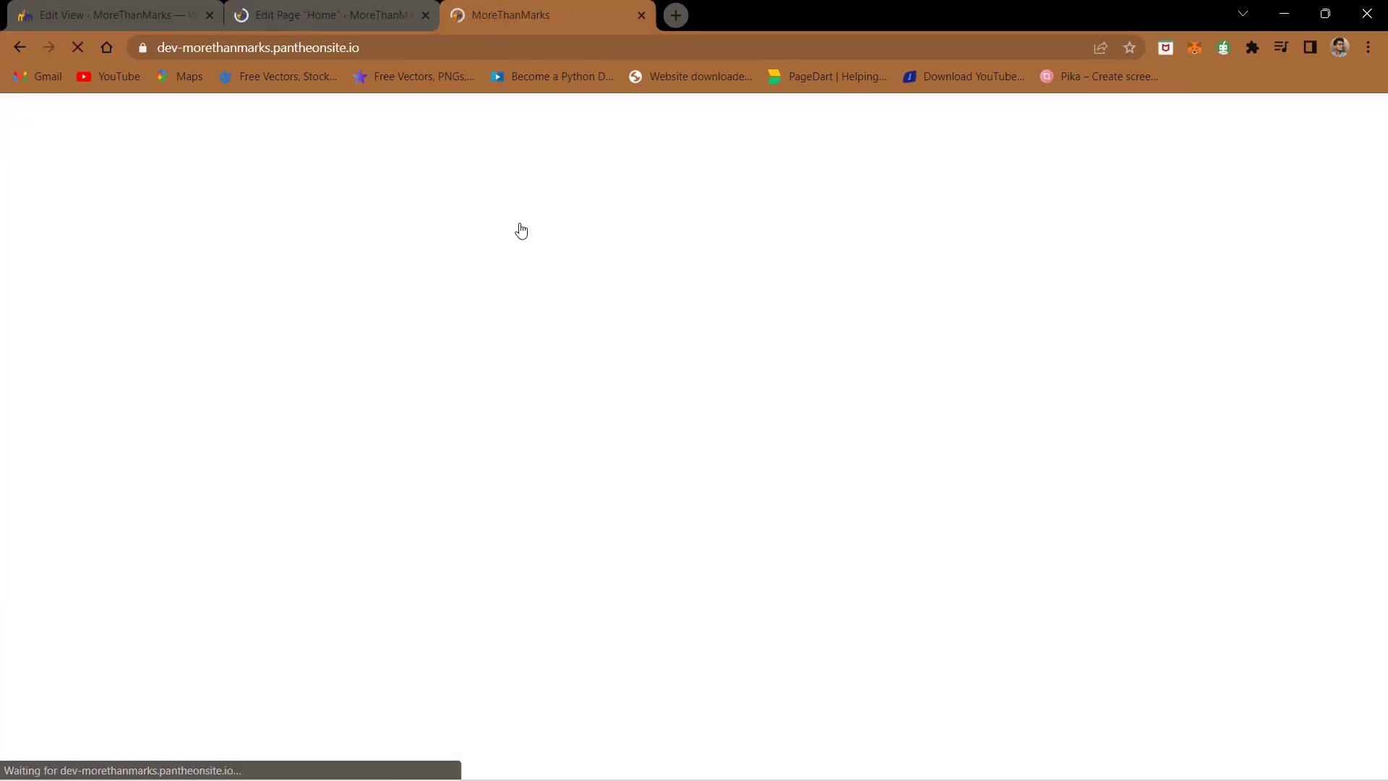
pyautogui.scroll(-15, 504, 288)
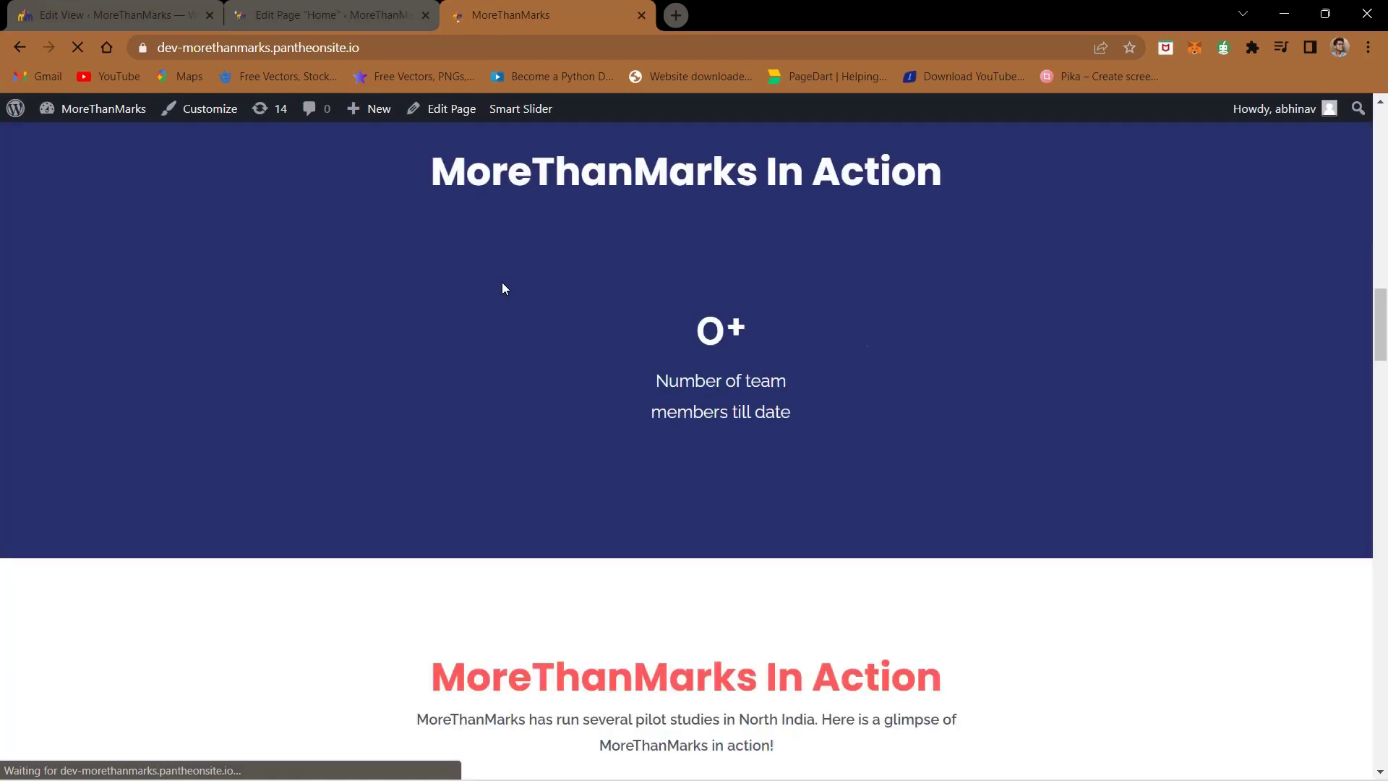
pyautogui.scroll(5, 504, 288)
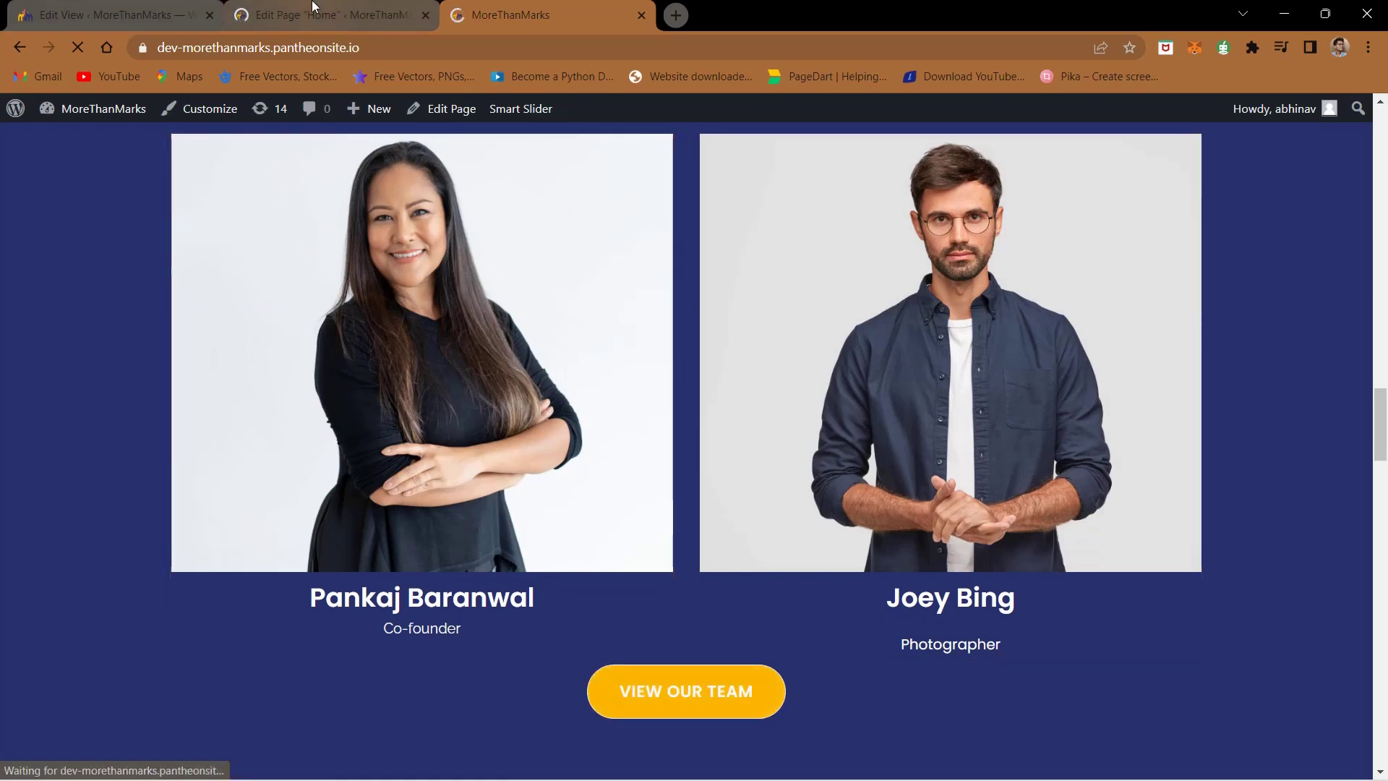
pyautogui.hotkey('ctrl', 'shift', 'Tab')
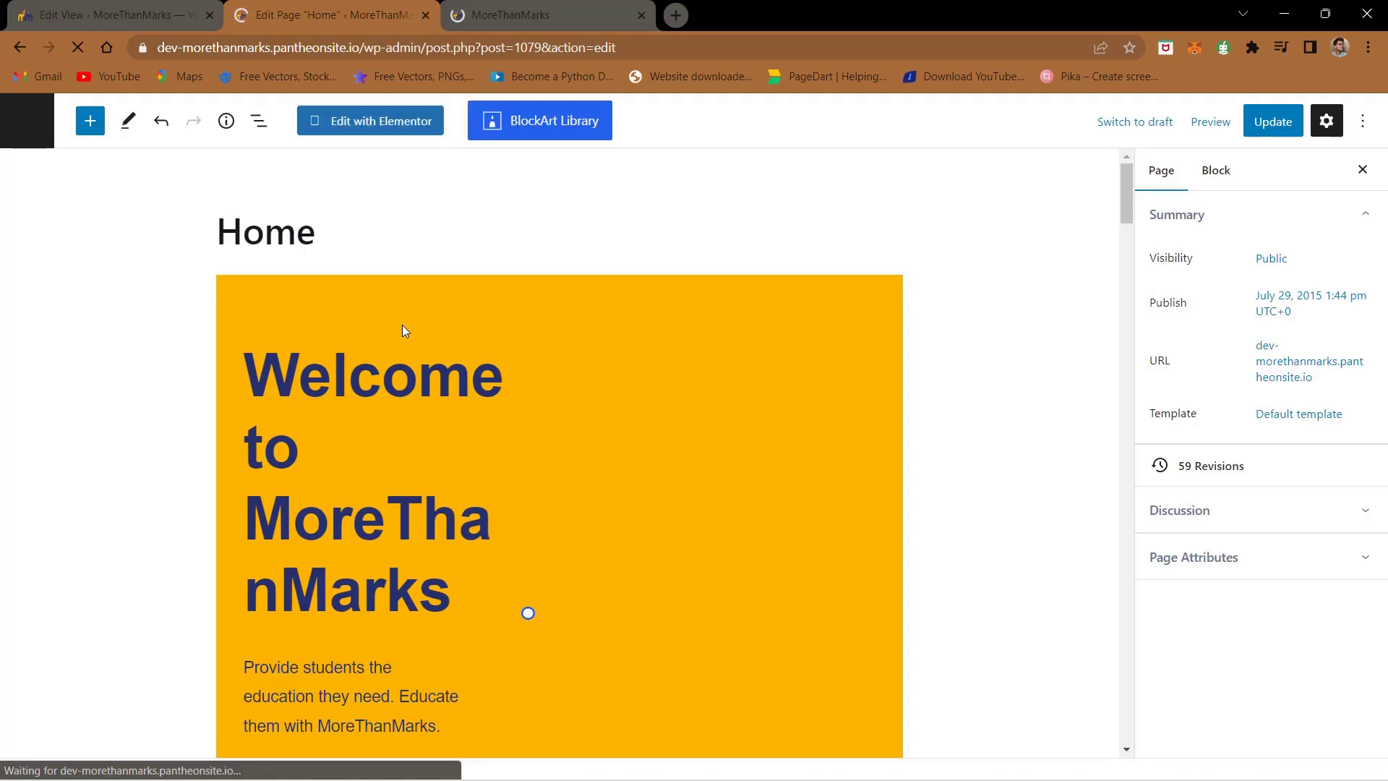
pyautogui.scroll(-20, 402, 331)
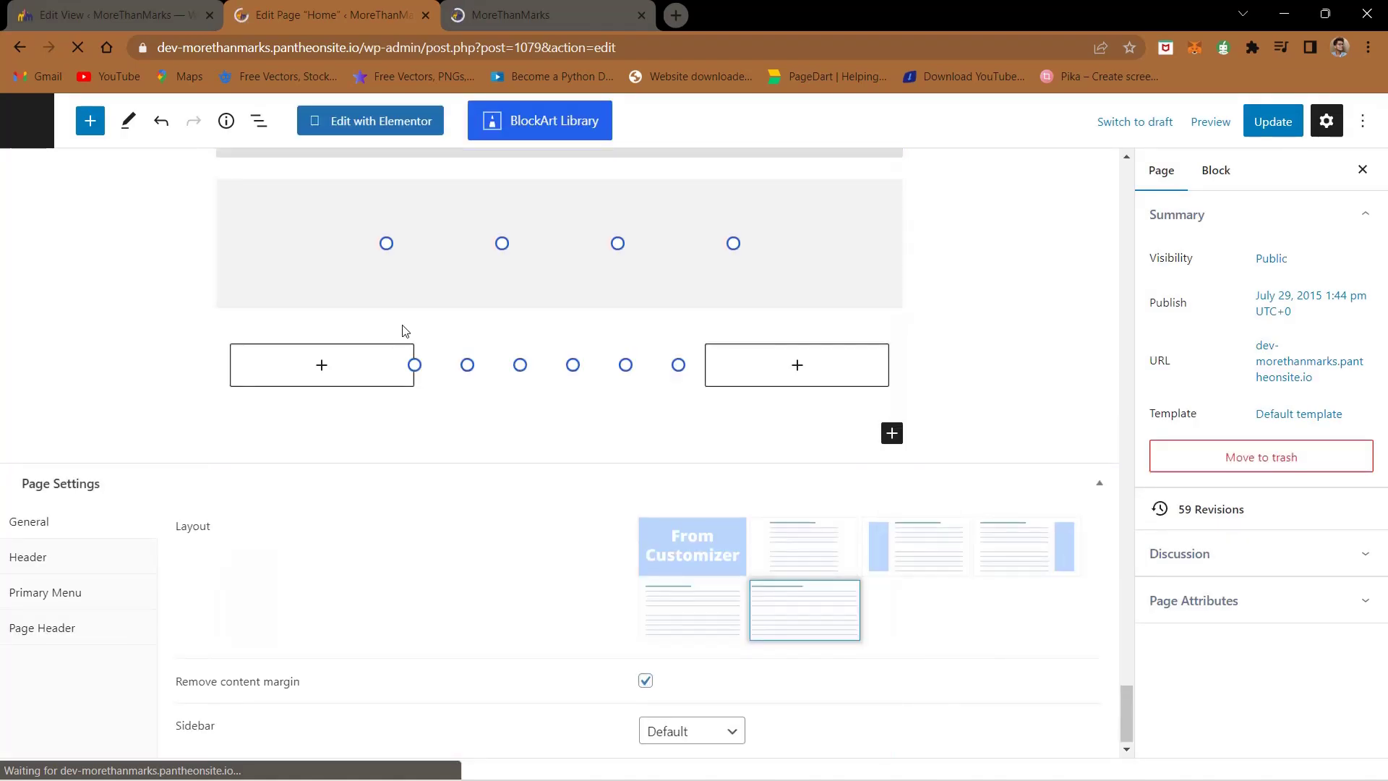
pyautogui.scroll(8, 474, 281)
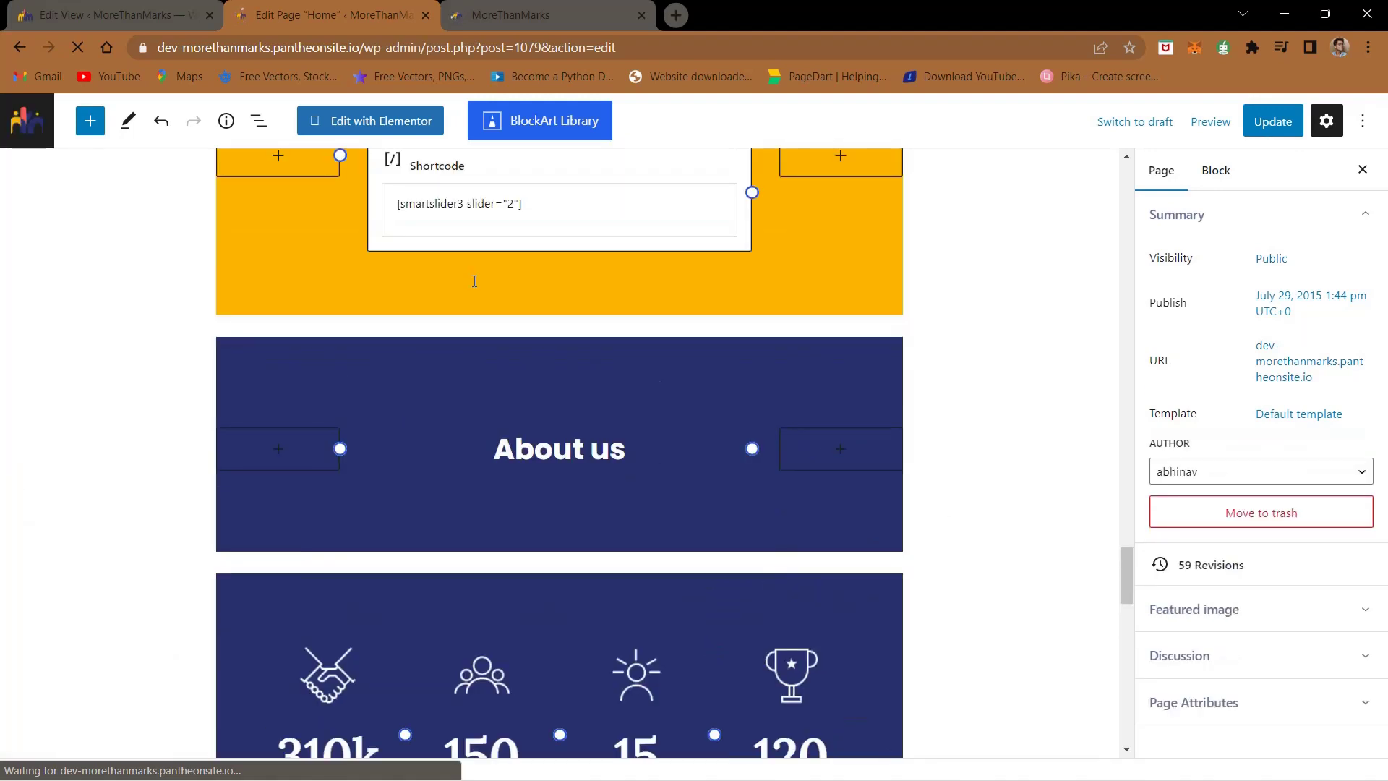
pyautogui.scroll(10, 475, 281)
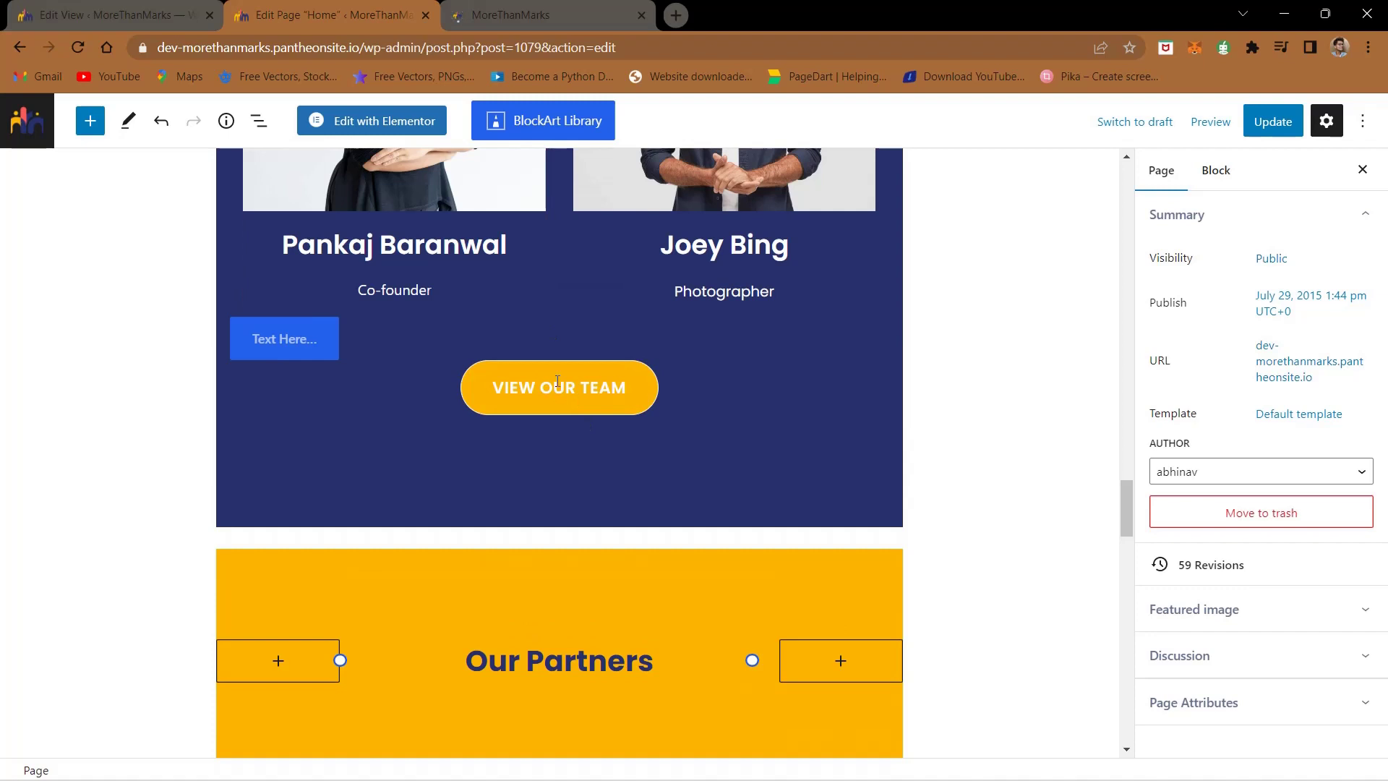
# - Delete the empty 'Text Here...' button from the Home page
pyautogui.click(555, 395)
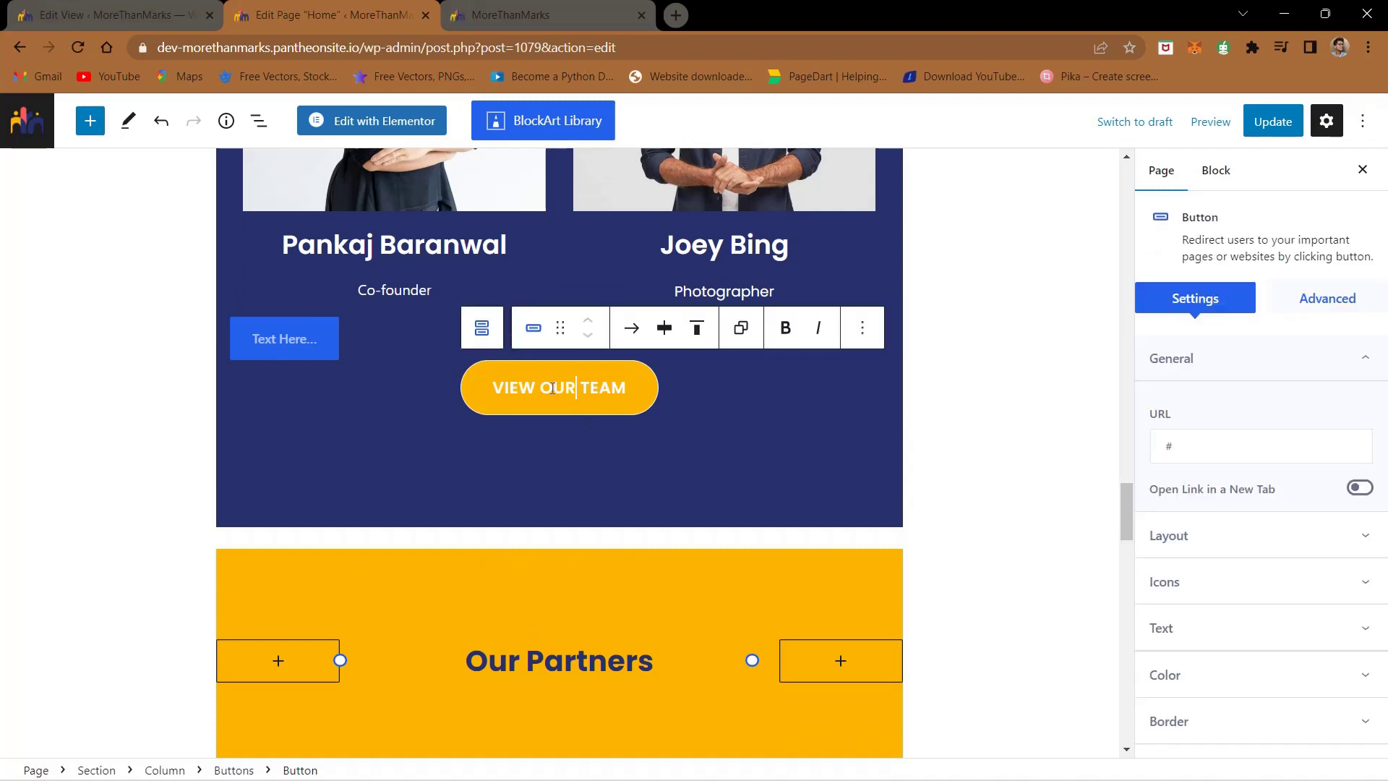
pyautogui.click(282, 338)
pyautogui.press('BackSpace')
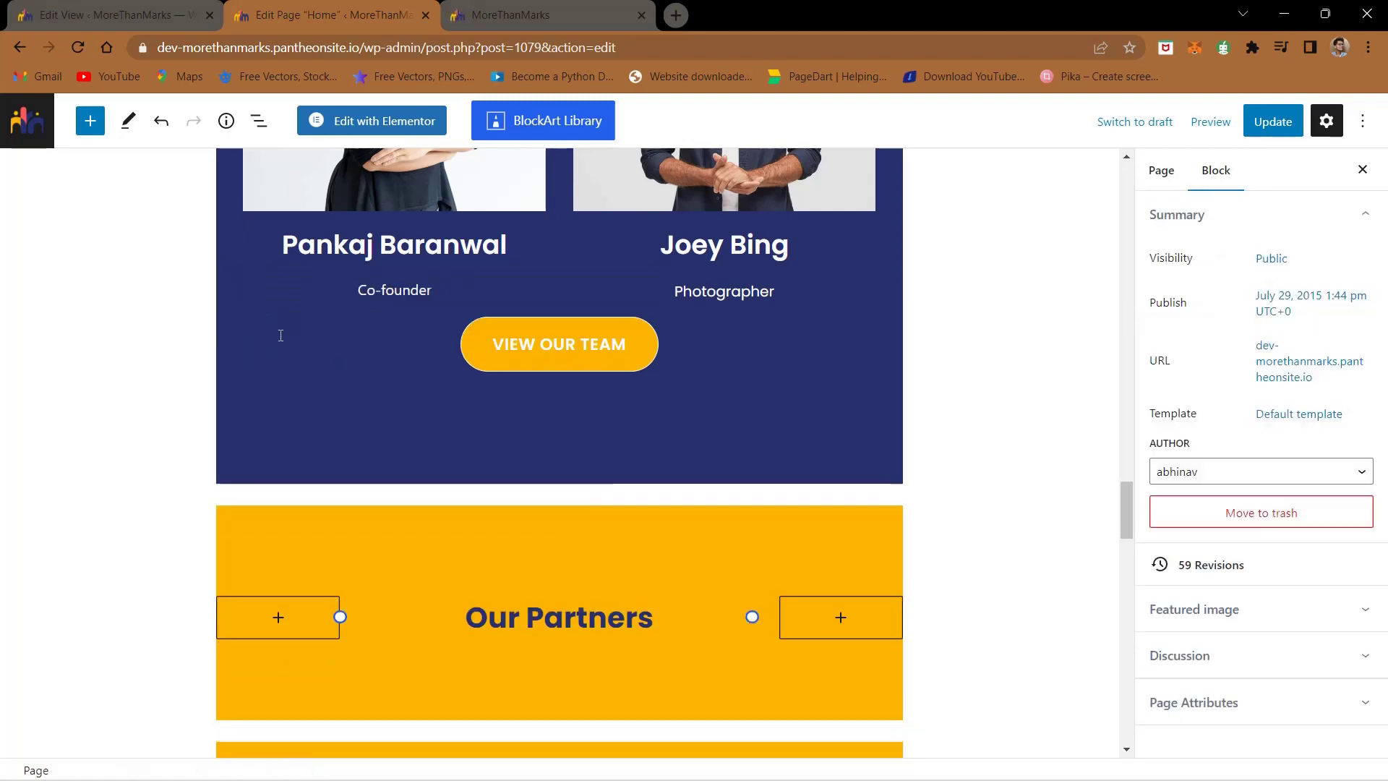
# - Link the VIEW OUR TEAM button to the Our Team page and update Home
pyautogui.click(535, 334)
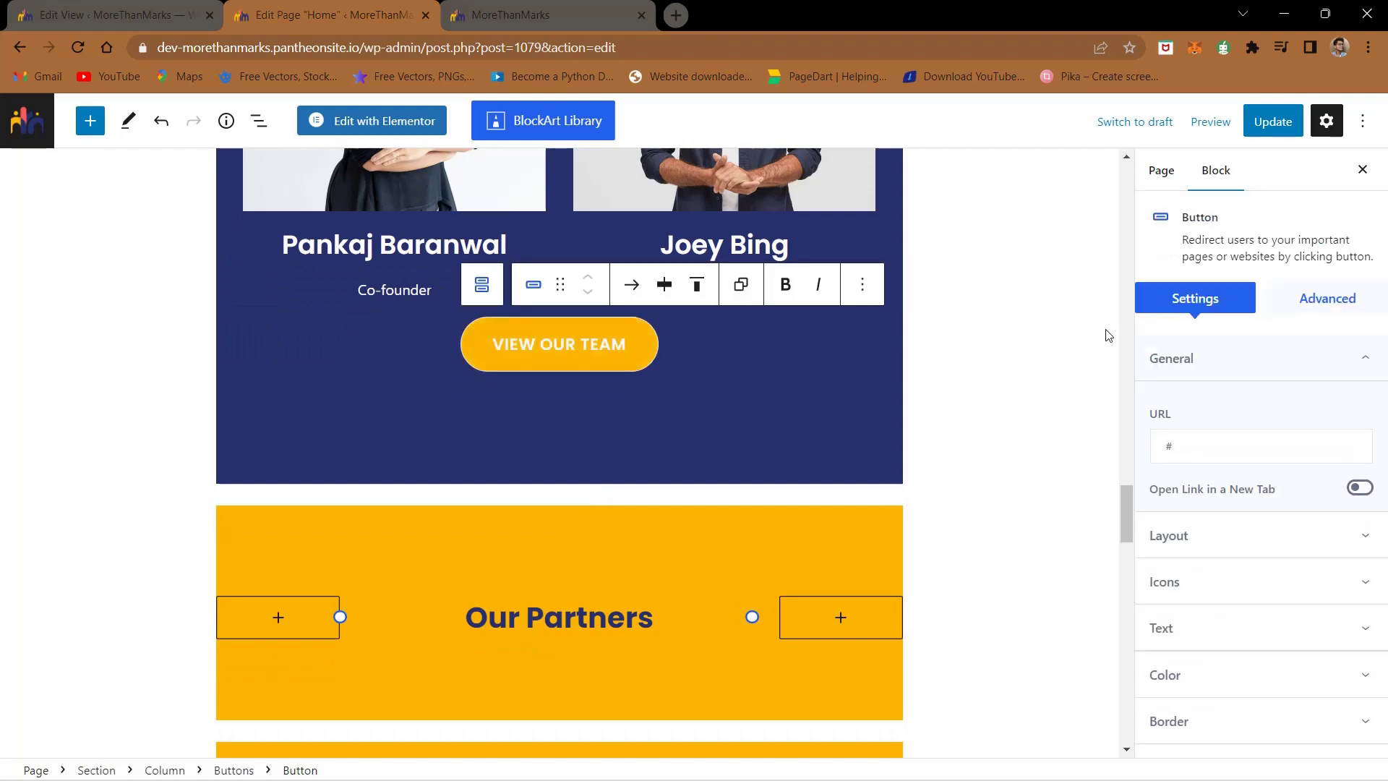
pyautogui.click(1226, 454)
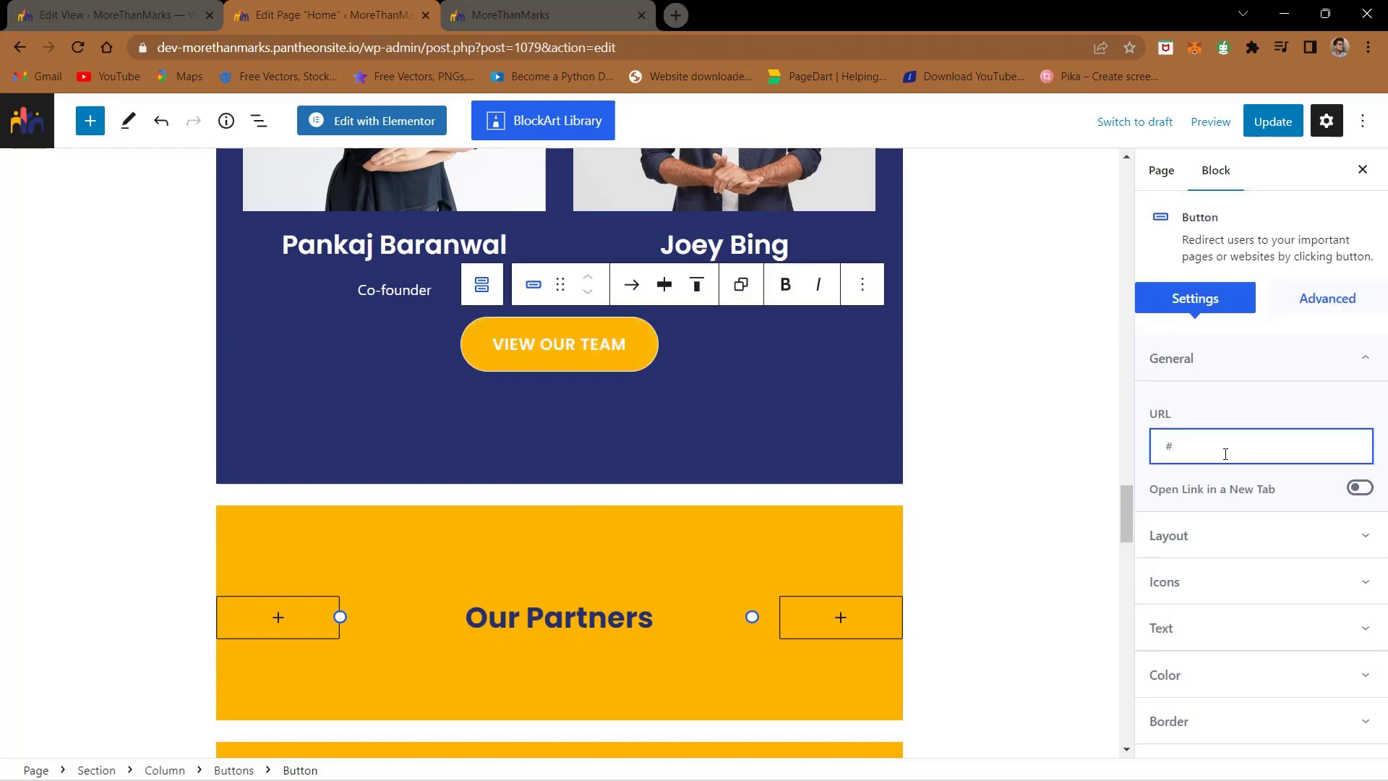
pyautogui.press('BackSpace')
pyautogui.press('BackSpace')
pyautogui.write('team')
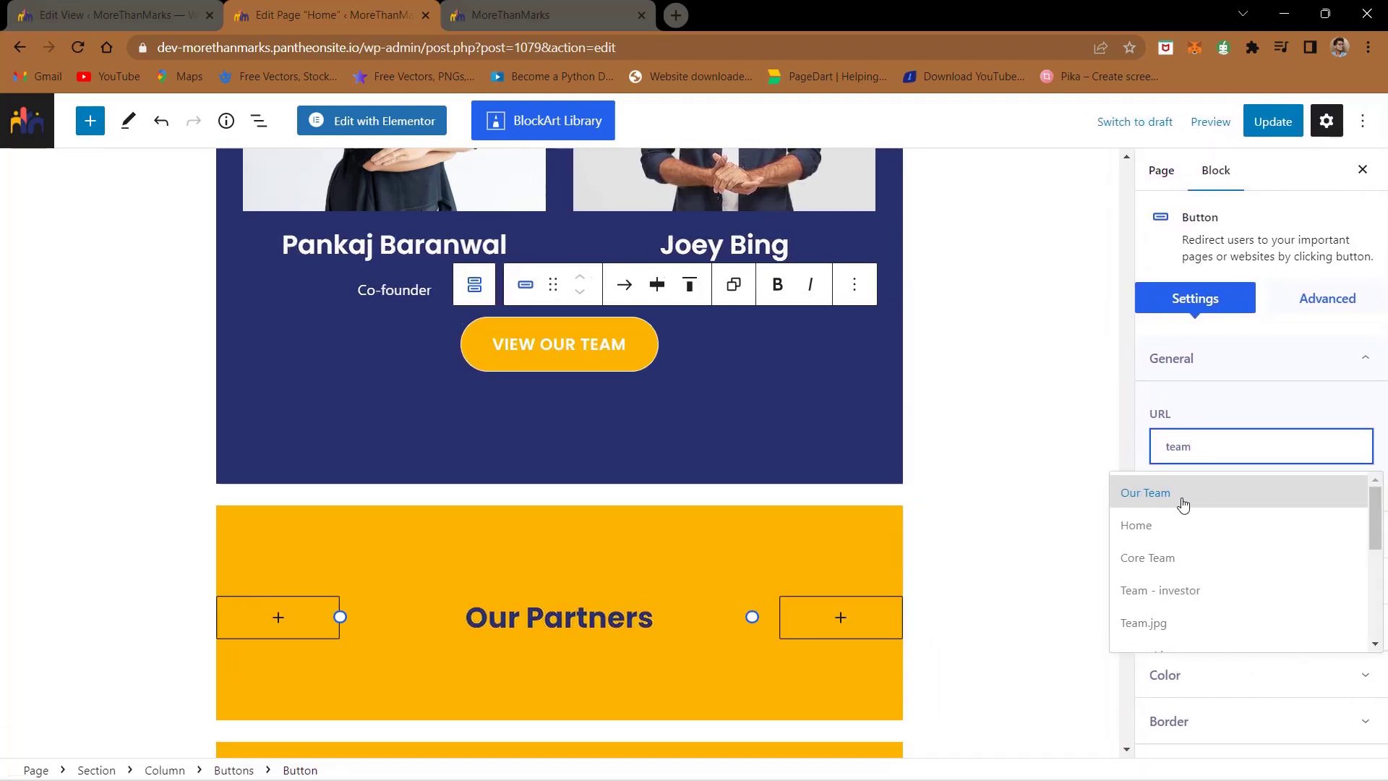
pyautogui.click(1183, 504)
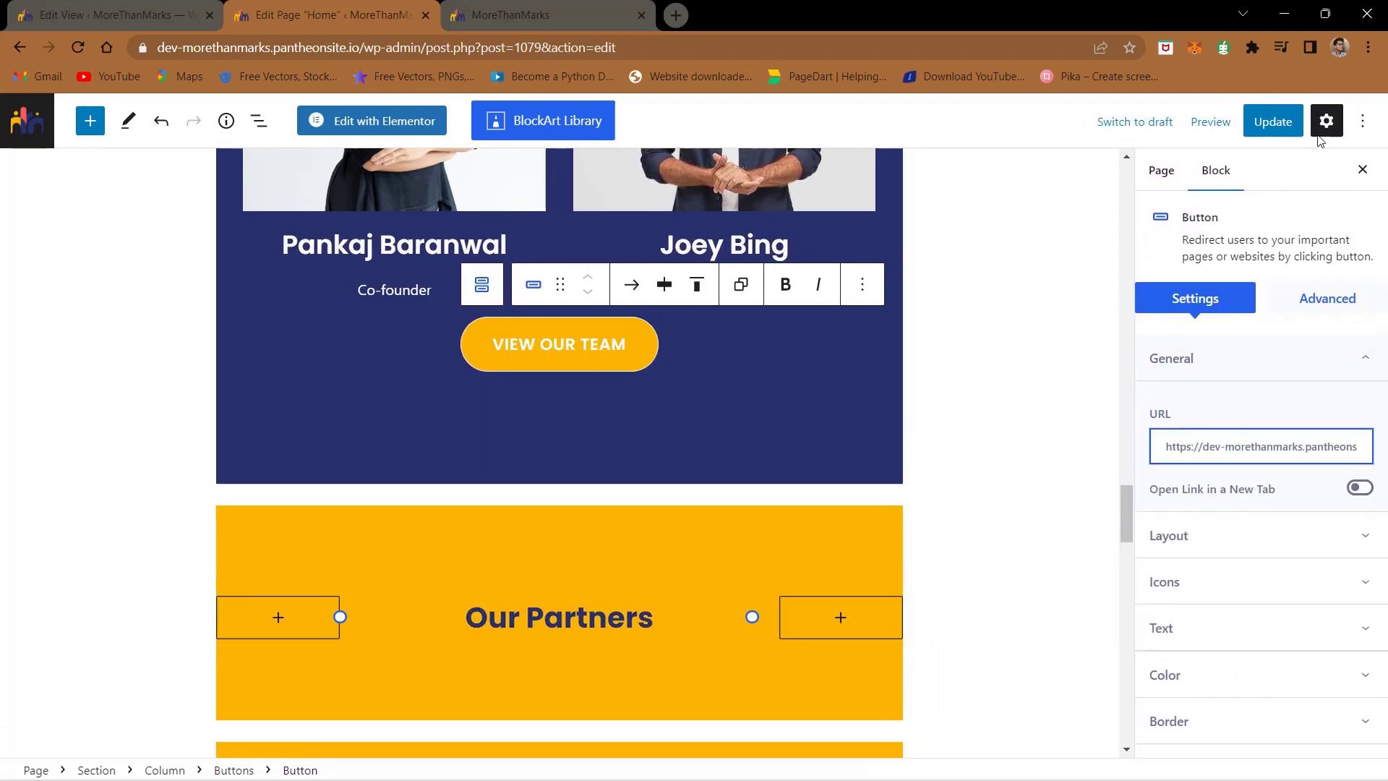
pyautogui.click(1273, 121)
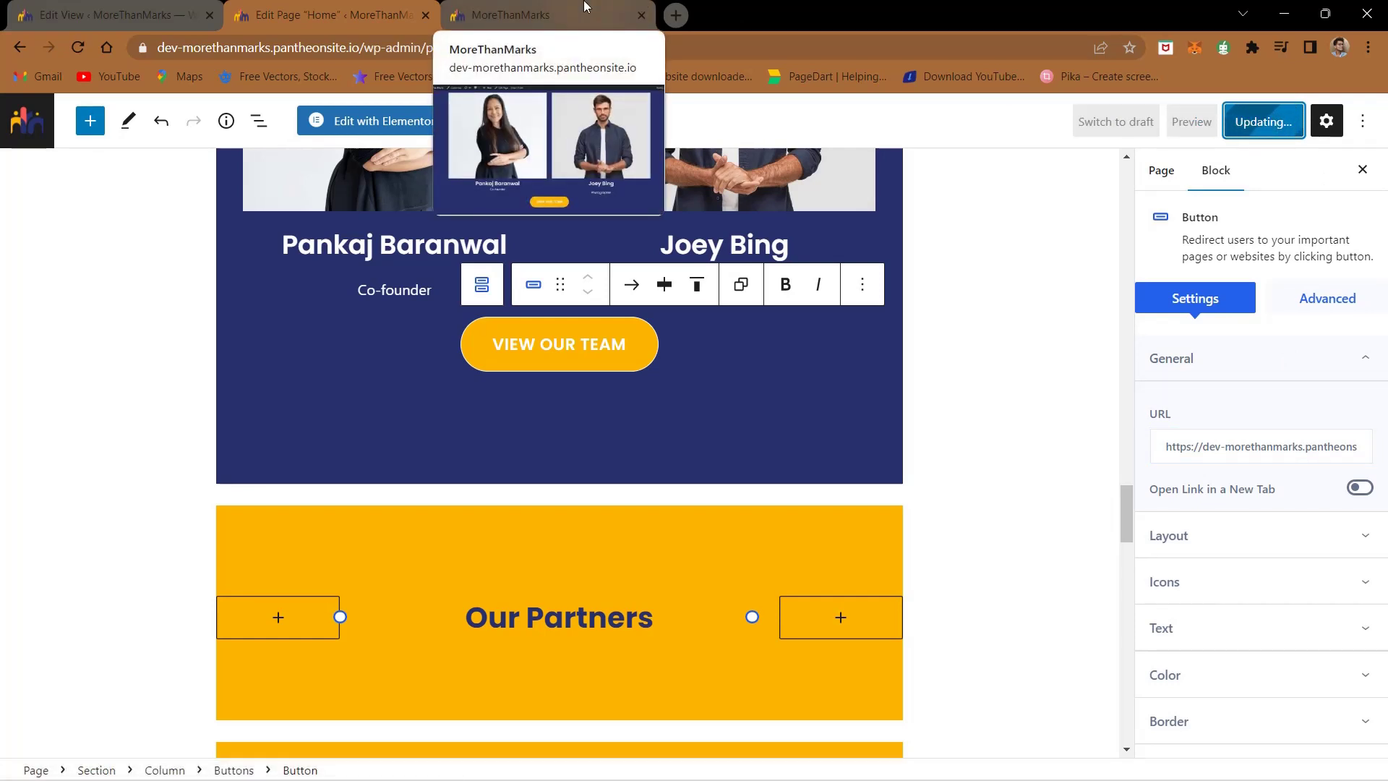
# - Reload the live site and test that VIEW OUR TEAM opens the Our Team page
pyautogui.click(530, 6)
pyautogui.click(79, 49)
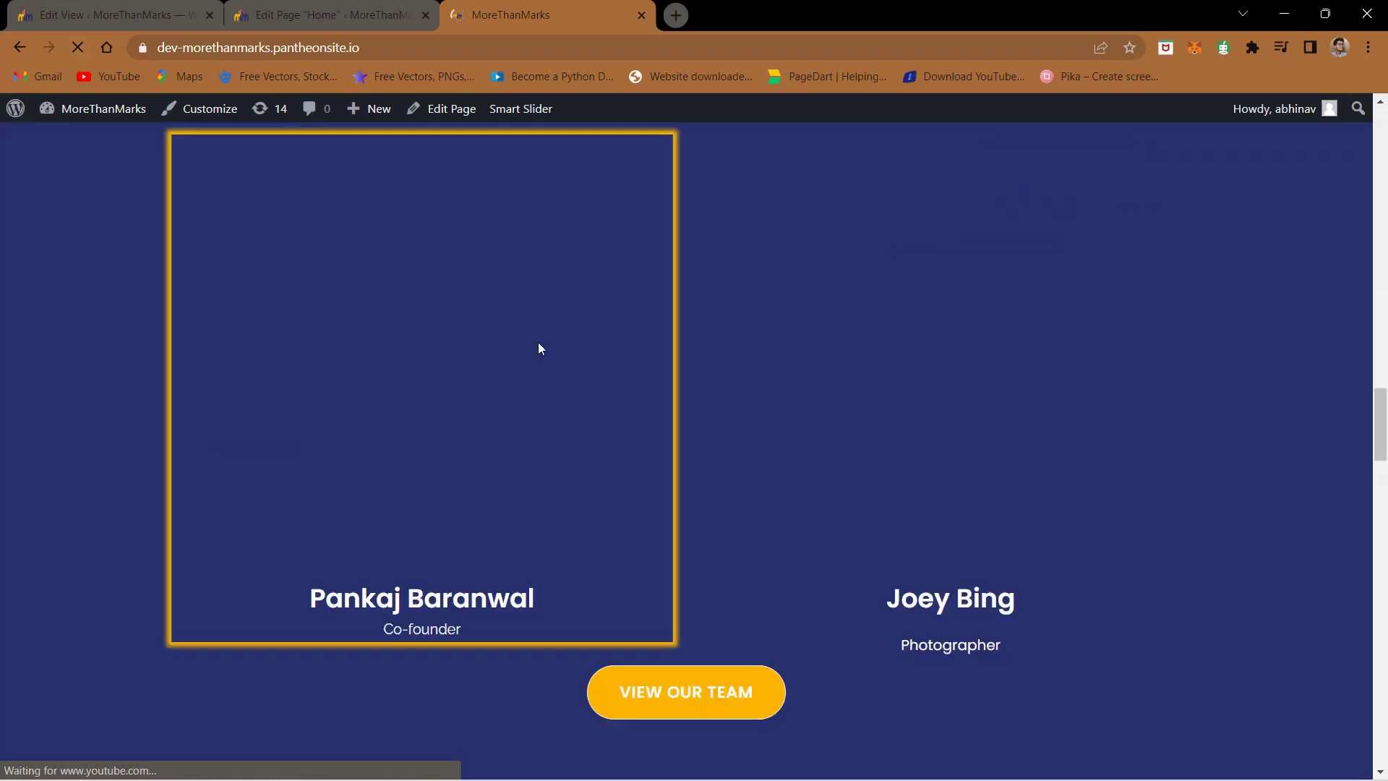
pyautogui.scroll(-3, 527, 339)
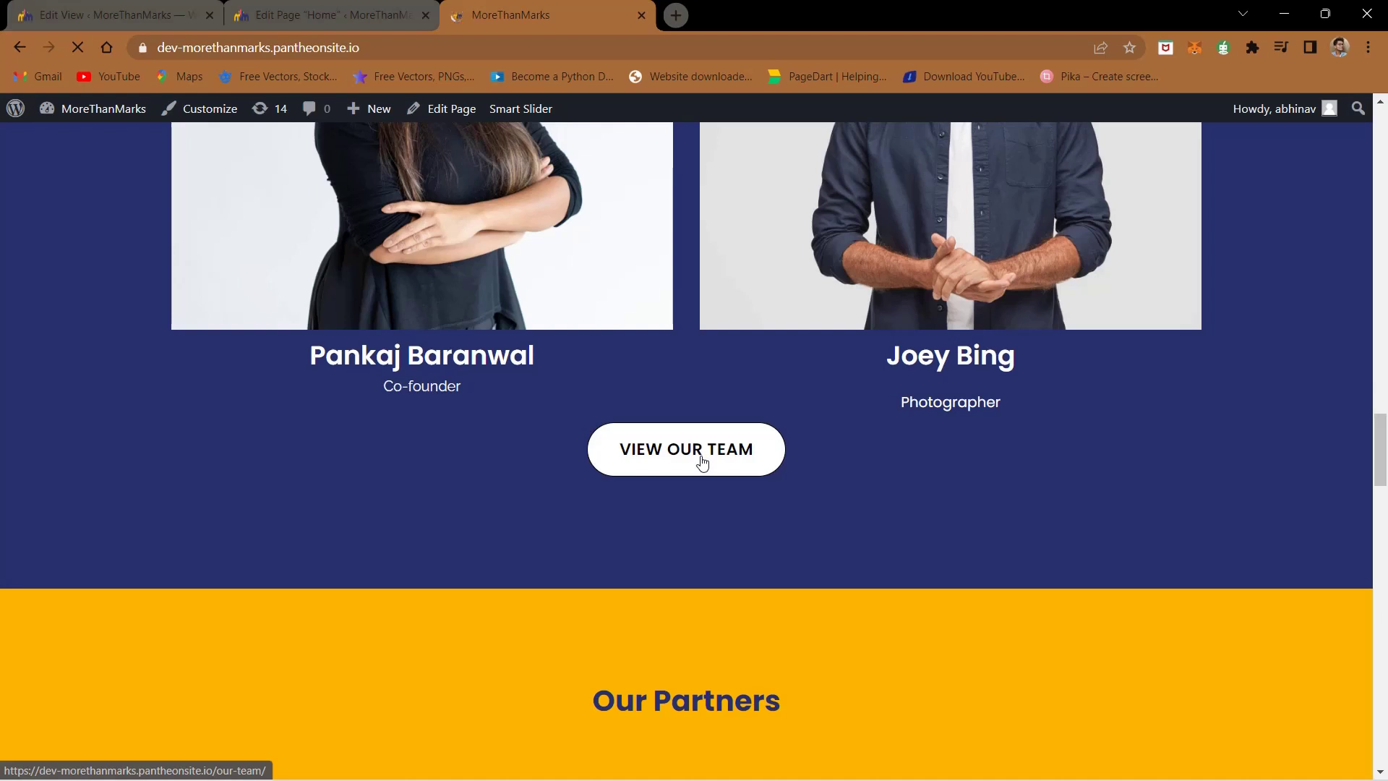
pyautogui.click(702, 462)
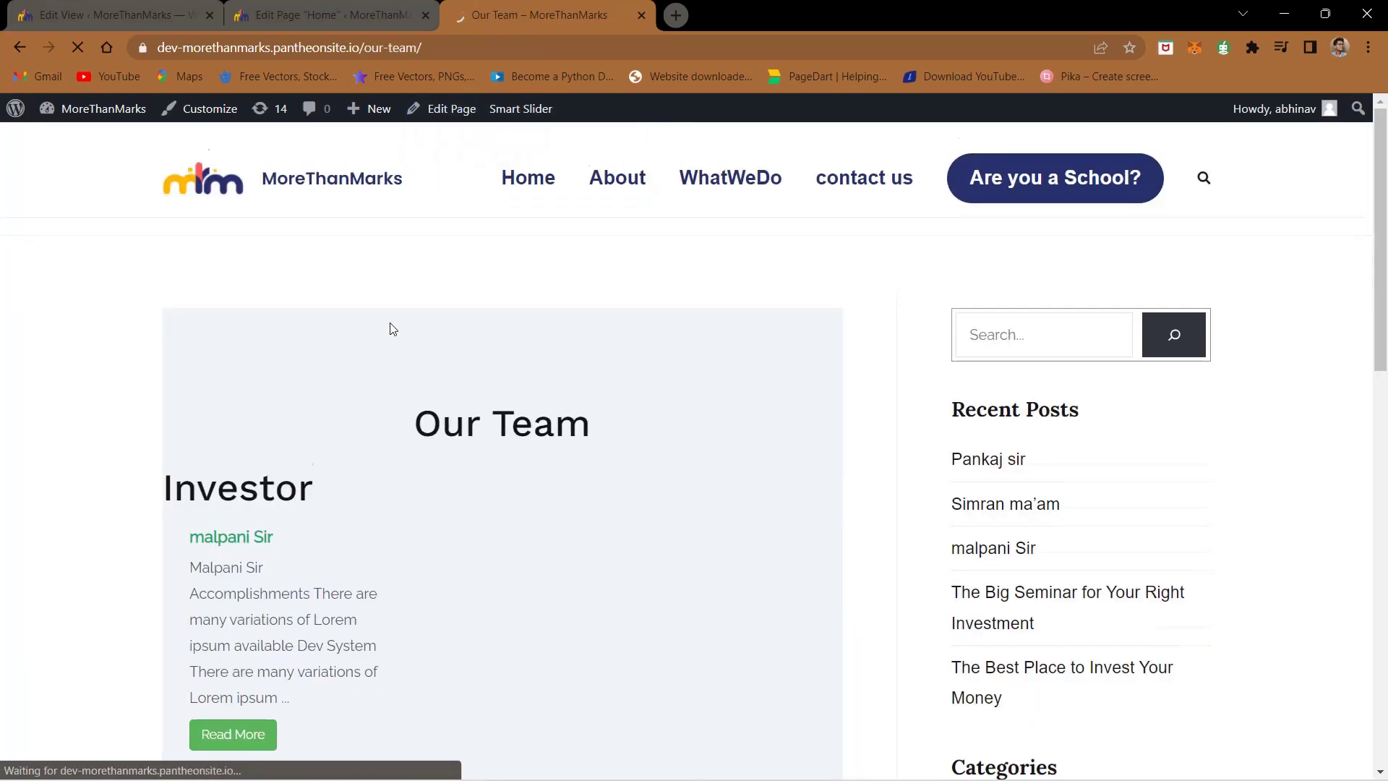
# - Review the three member posts on Our Team, then return to the Content Views settings
pyautogui.scroll(-2, 392, 329)
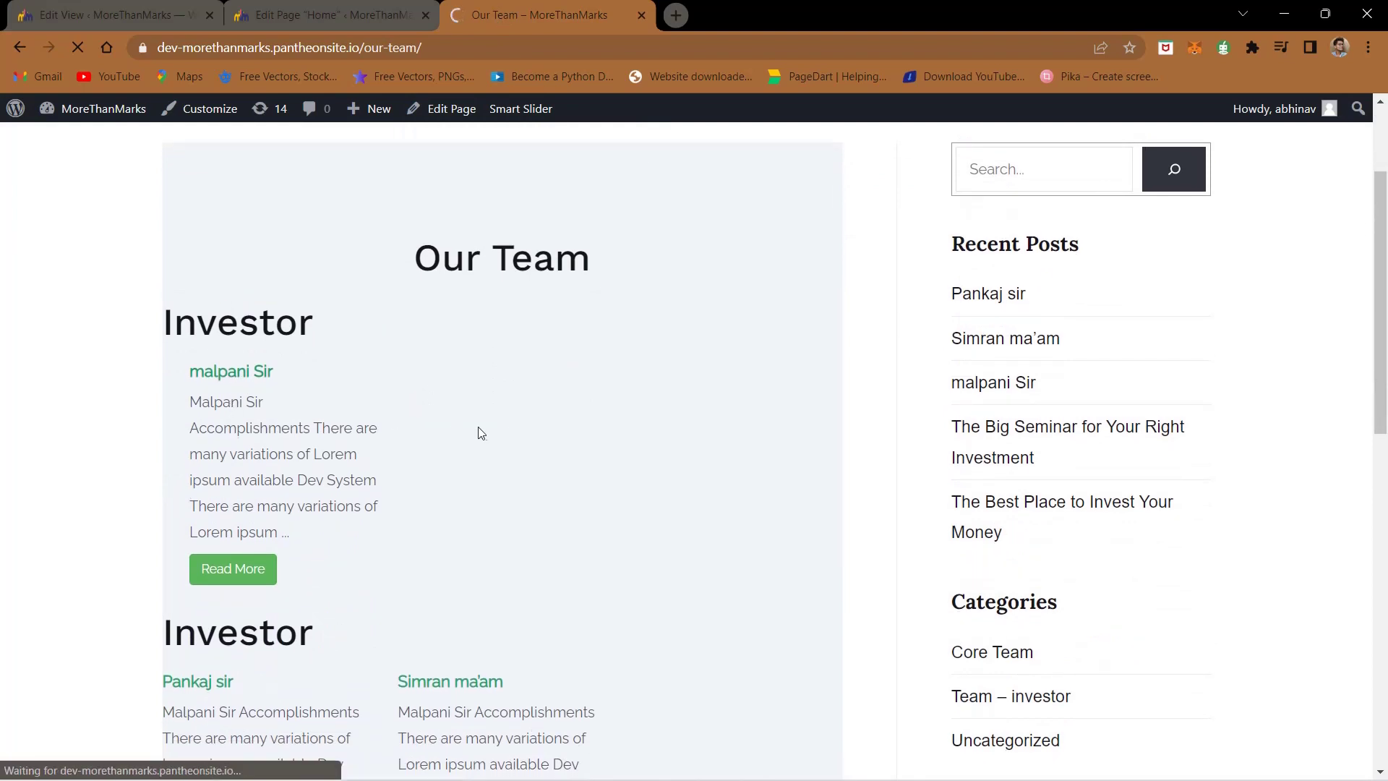
pyautogui.scroll(-1, 536, 171)
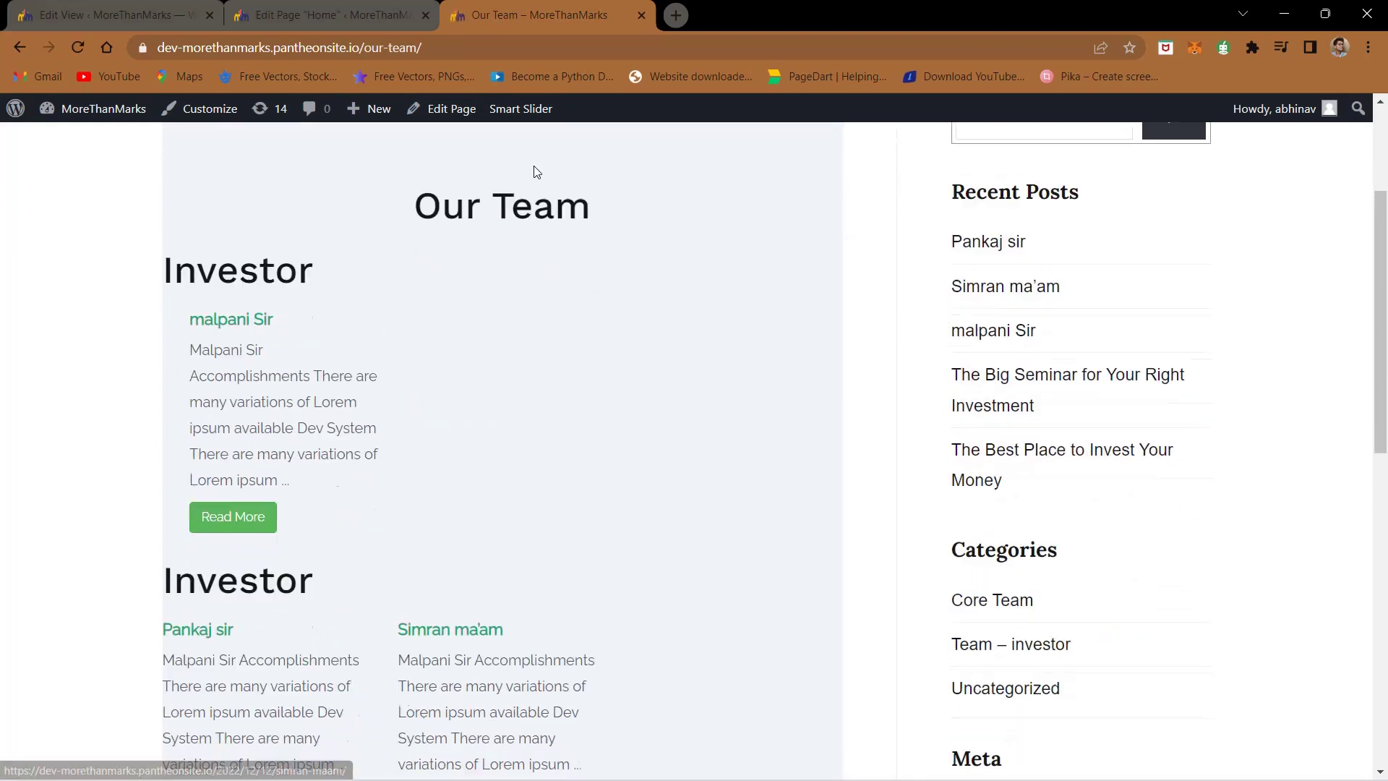
pyautogui.scroll(-1, 537, 171)
pyautogui.scroll(3, 1019, 235)
pyautogui.scroll(-5, 587, 273)
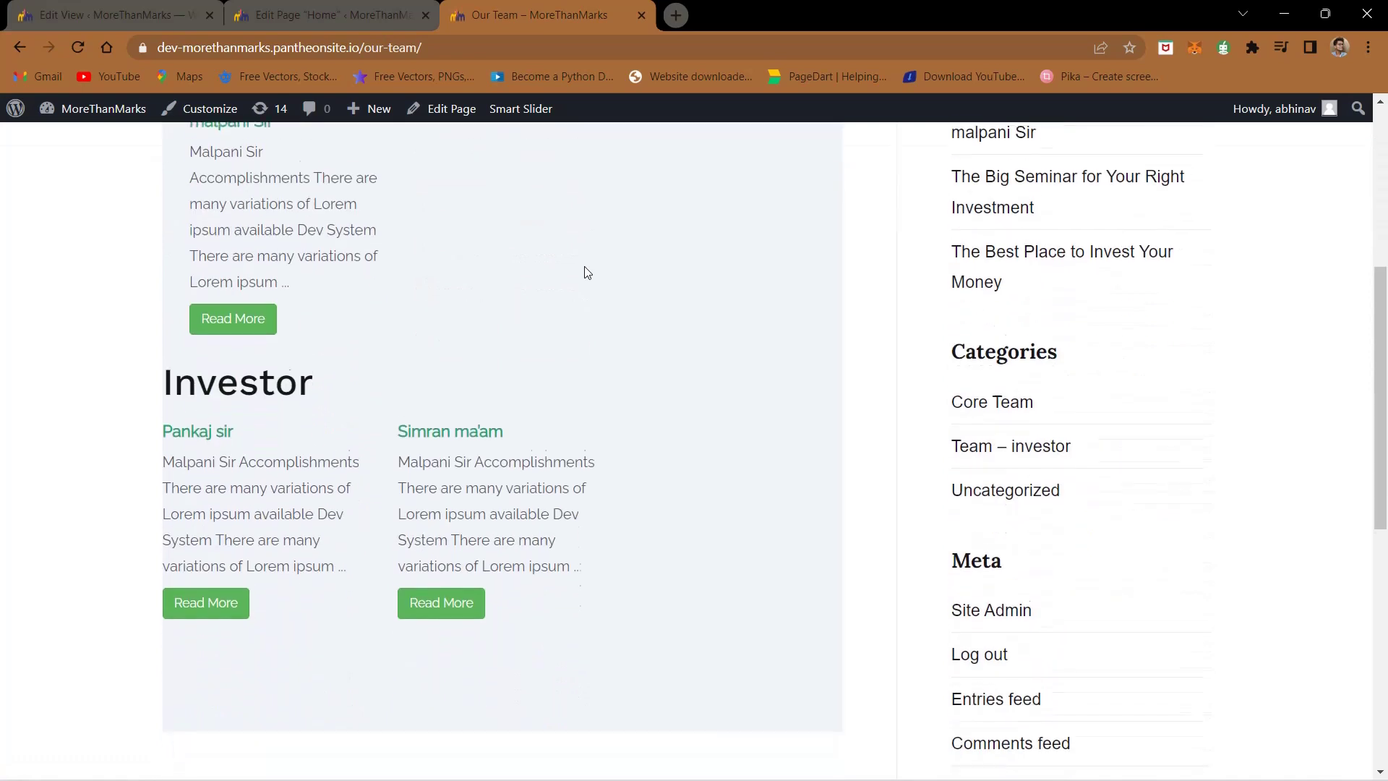
pyautogui.scroll(1, 239, 287)
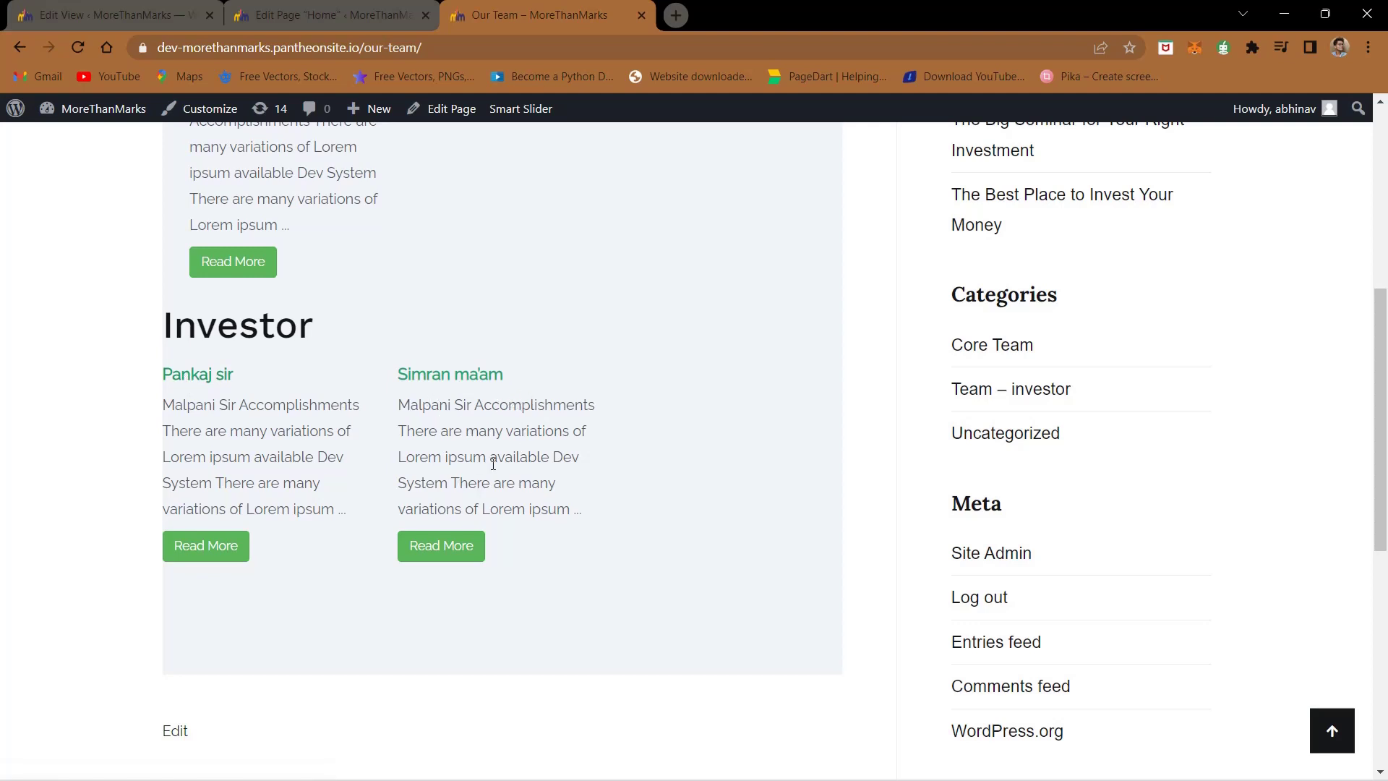
pyautogui.doubleClick(268, 482)
pyautogui.click(167, 9)
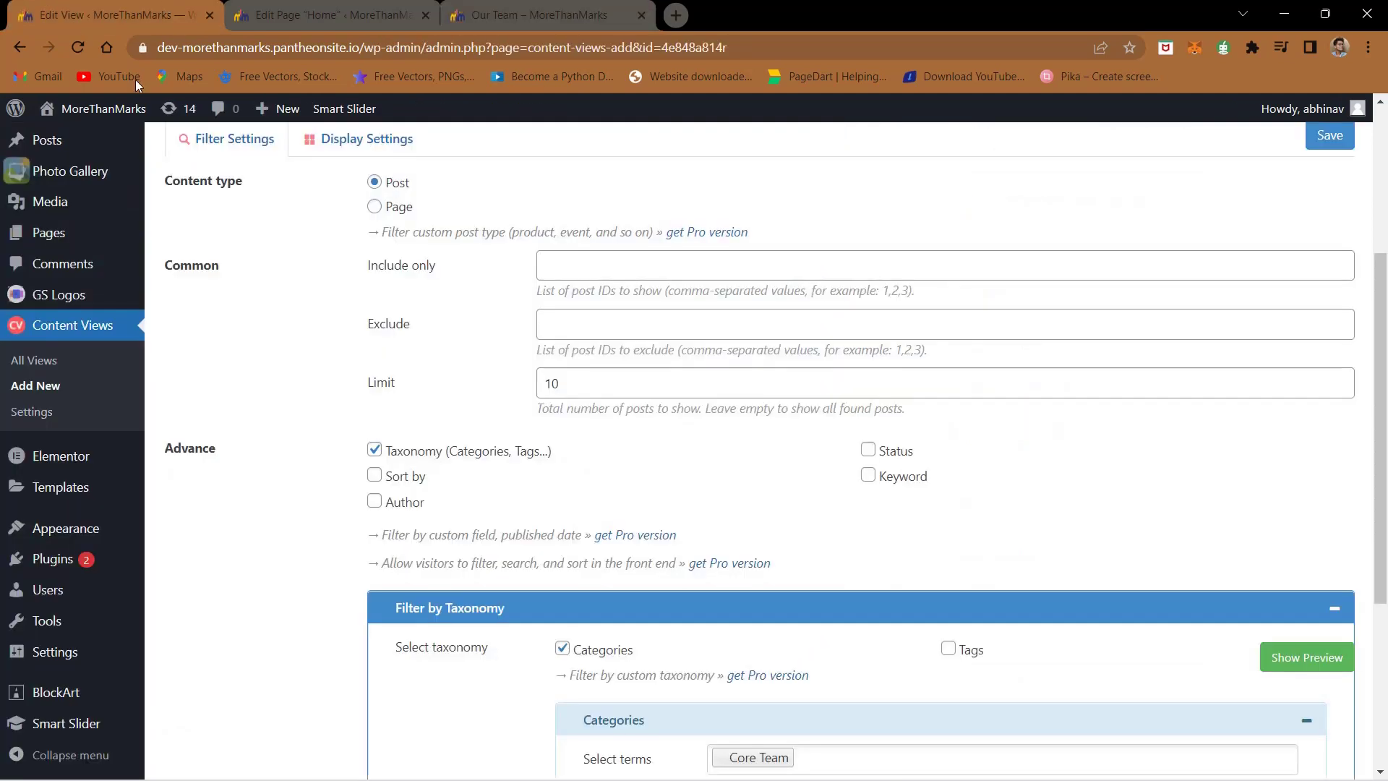
# - From the Posts list, open the investor team-member post in the block editor
pyautogui.scroll(3, 76, 195)
pyautogui.click(51, 191)
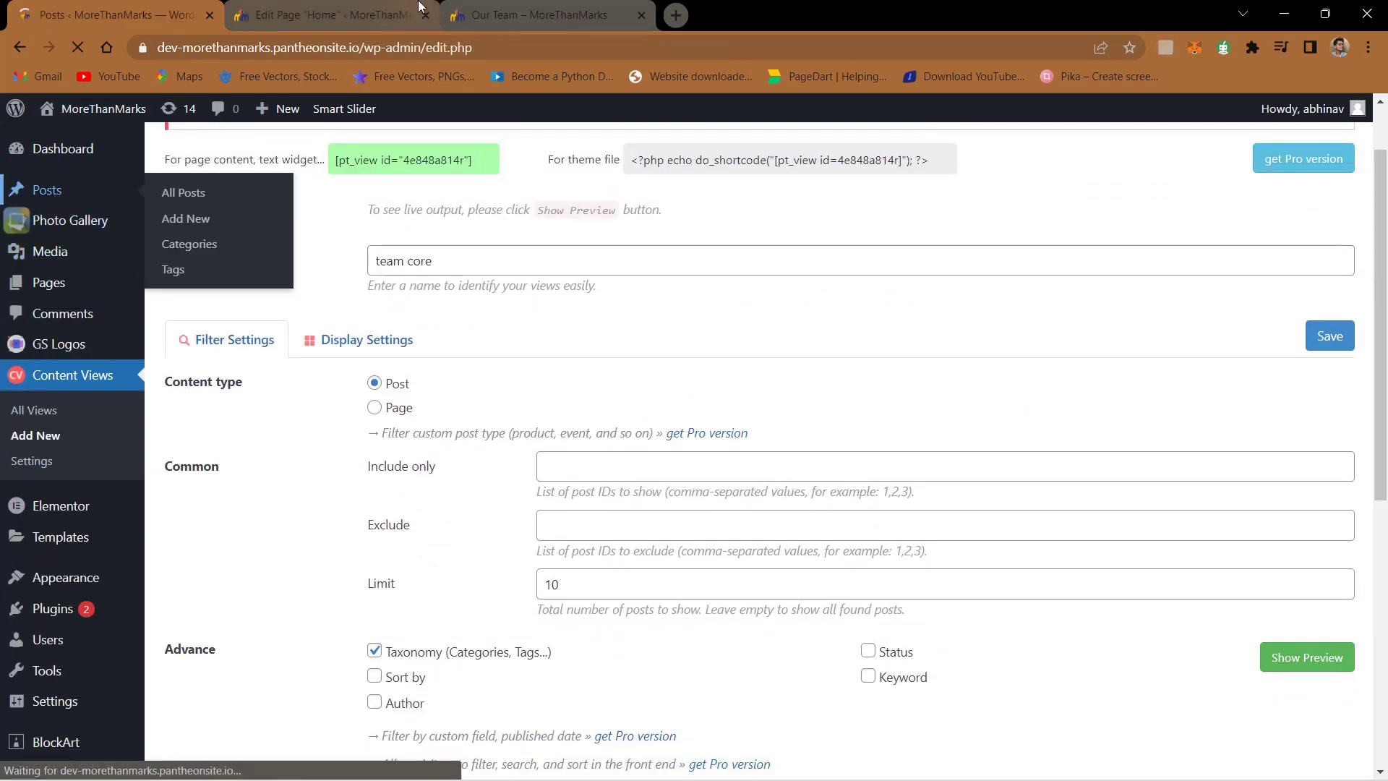
pyautogui.click(527, 9)
pyautogui.scroll(3, 290, 266)
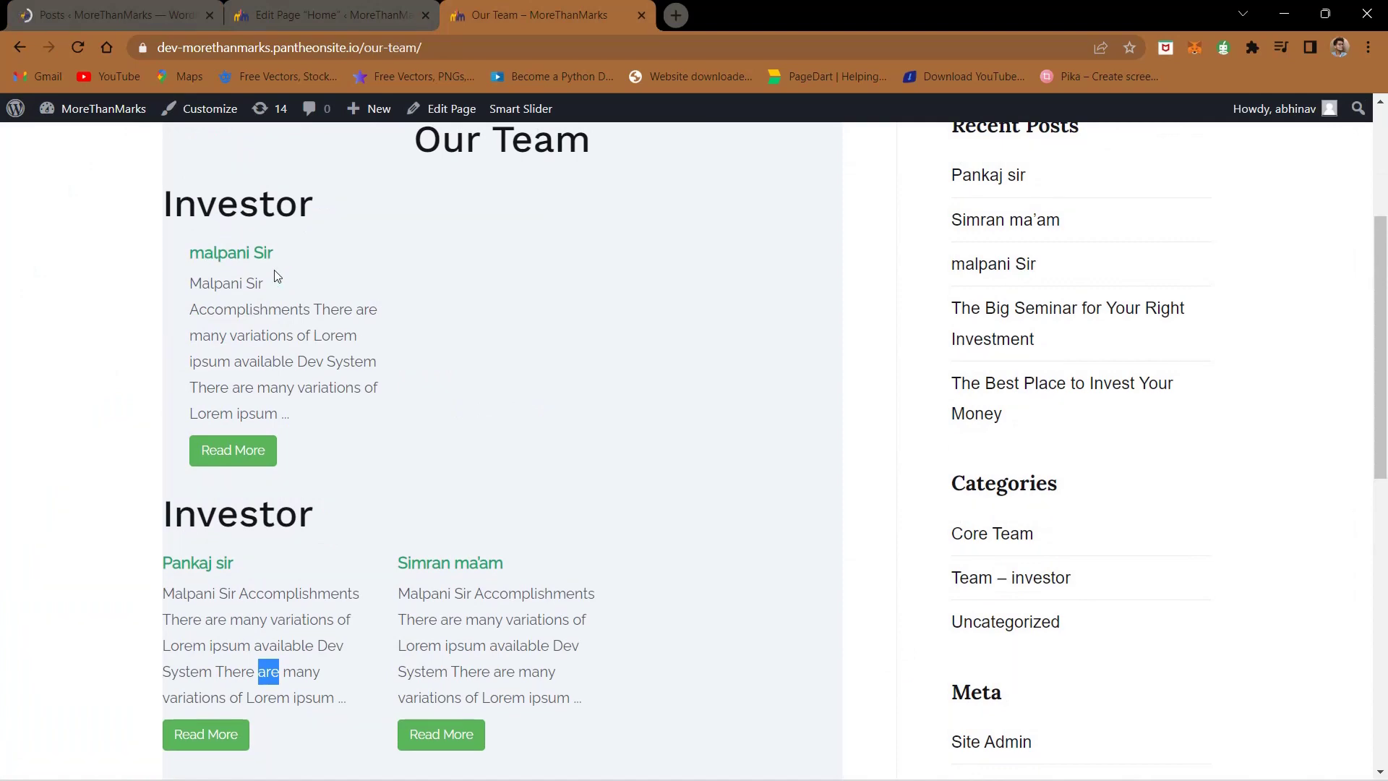
pyautogui.click(108, 10)
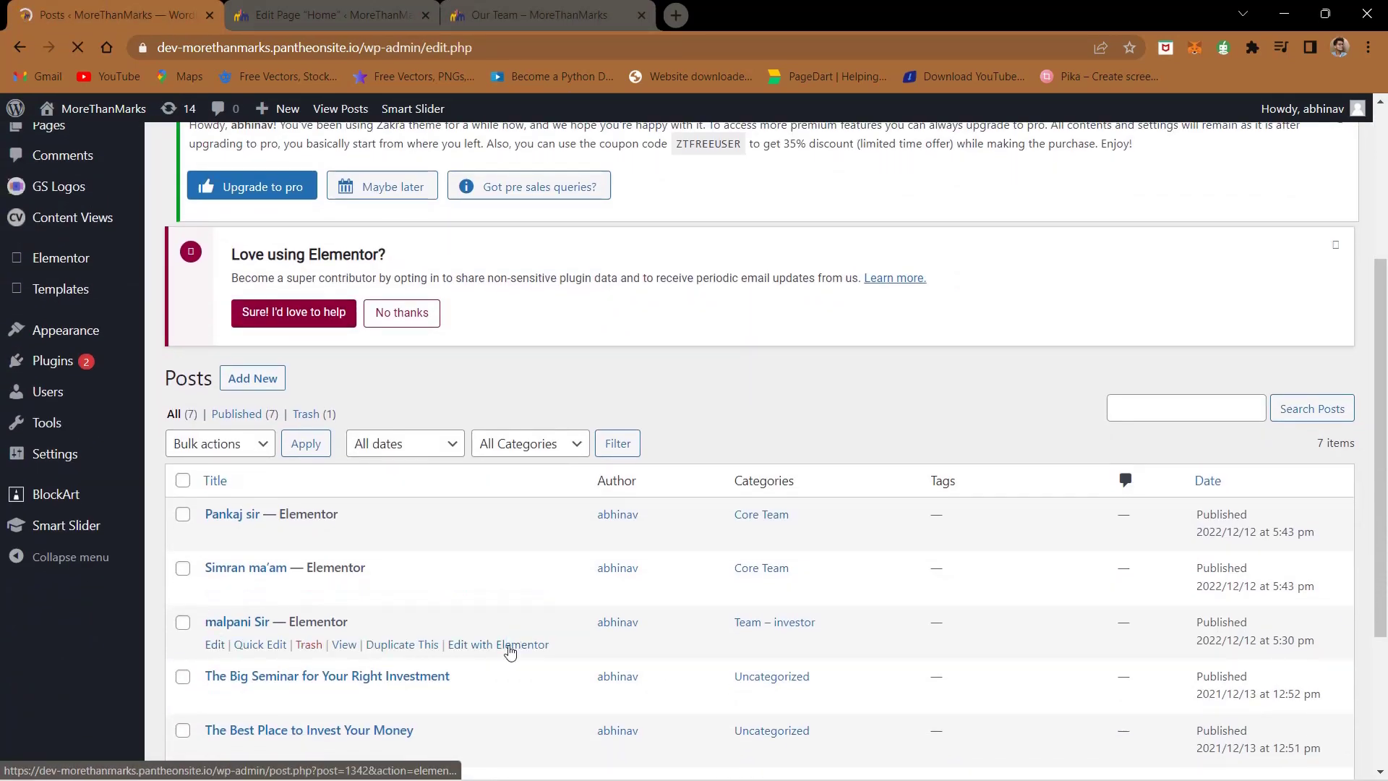
pyautogui.click(219, 648)
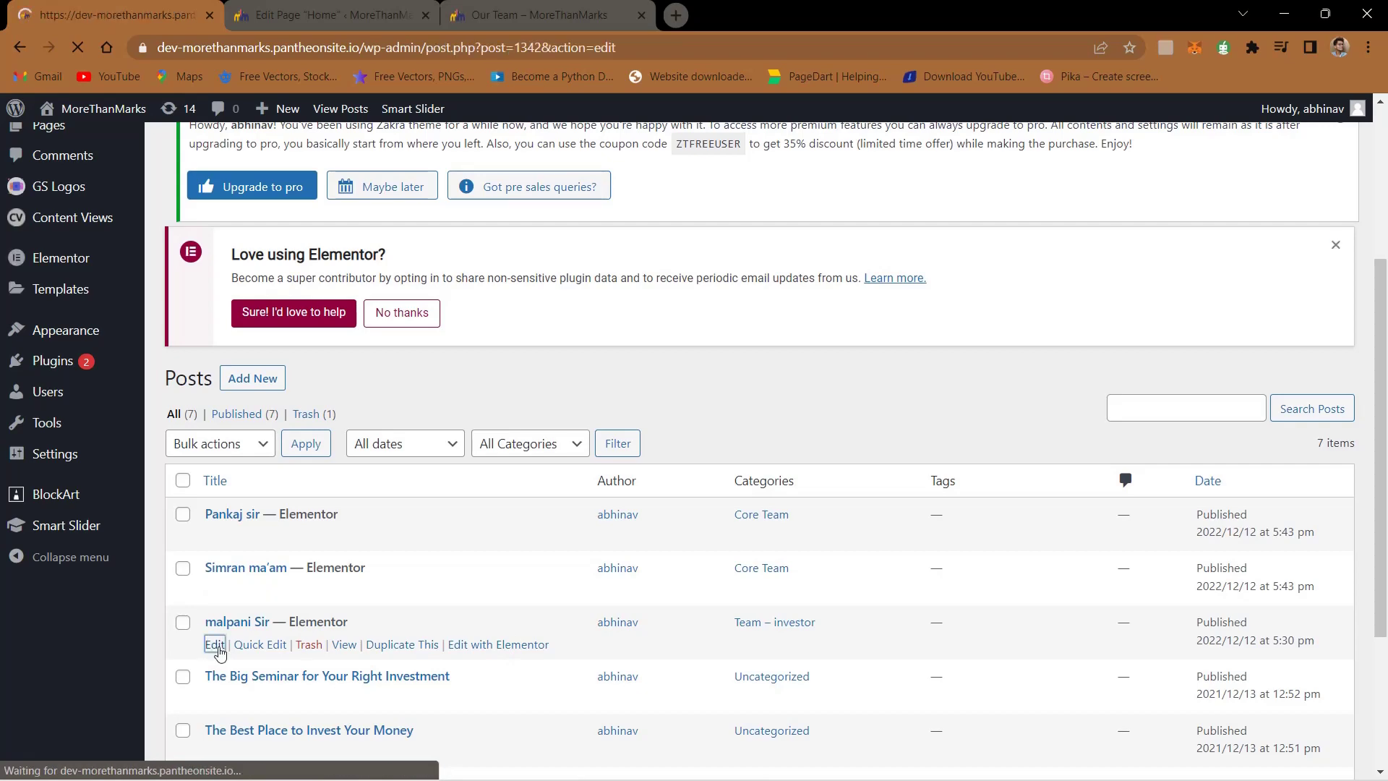
pyautogui.click(474, 11)
pyautogui.click(128, 6)
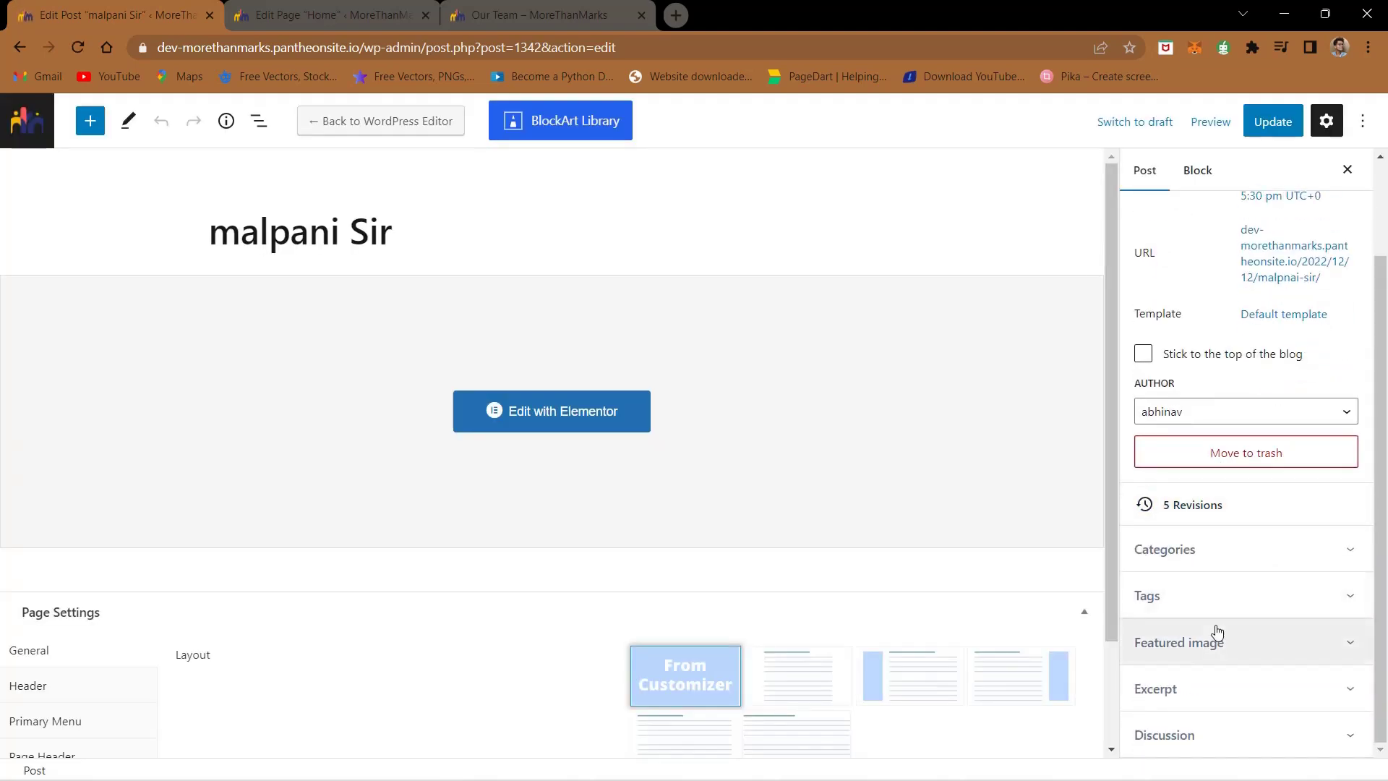
# - Set the investor post's featured image to his portrait photo, update it, and reload Our Team
pyautogui.click(1218, 632)
pyautogui.click(1233, 602)
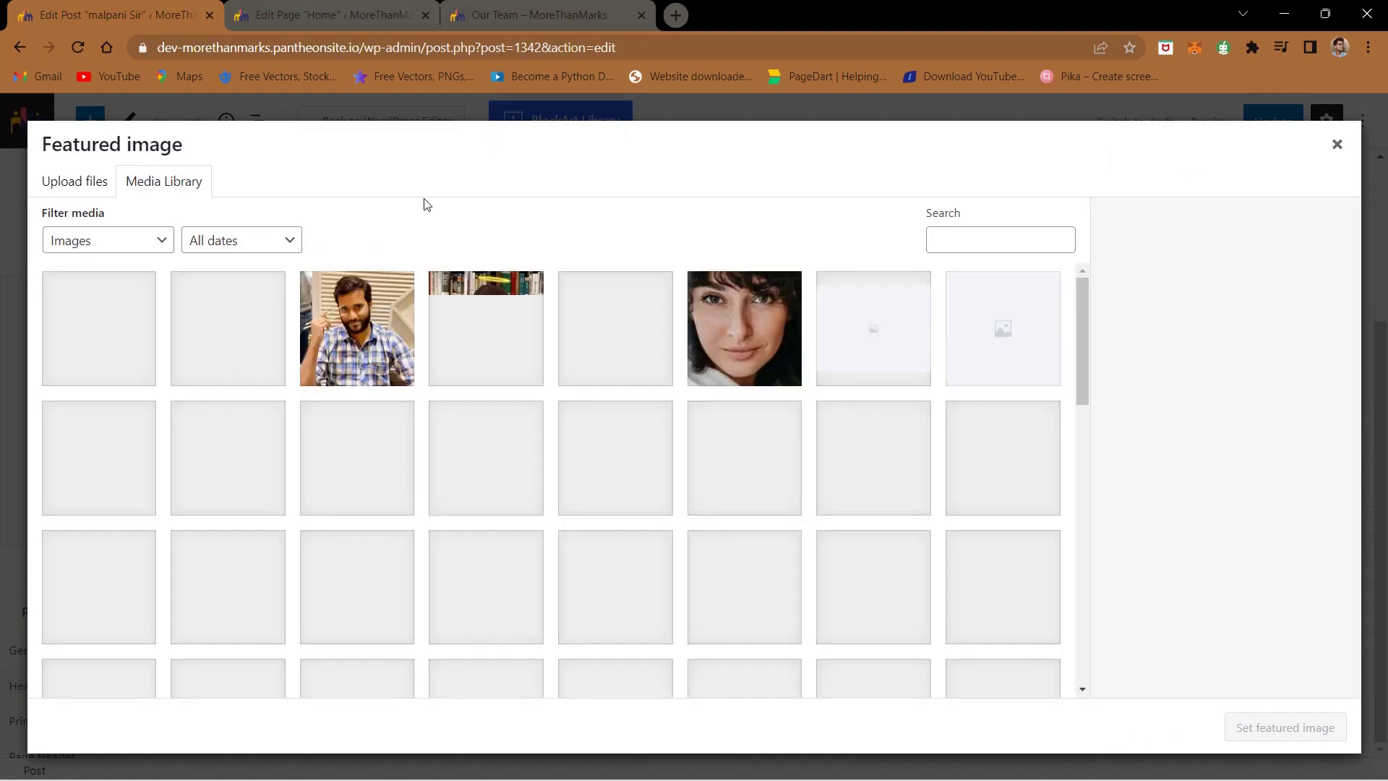
pyautogui.click(503, 340)
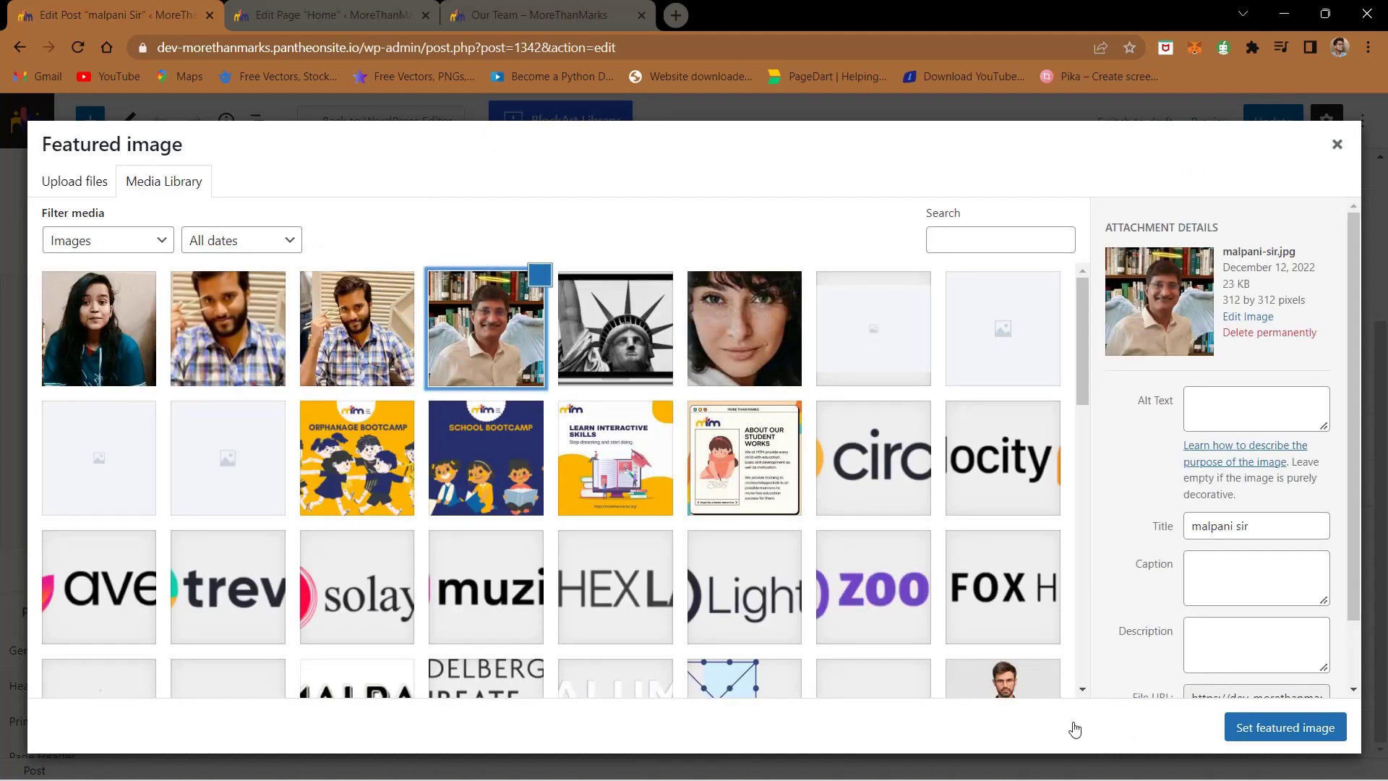
pyautogui.click(1274, 730)
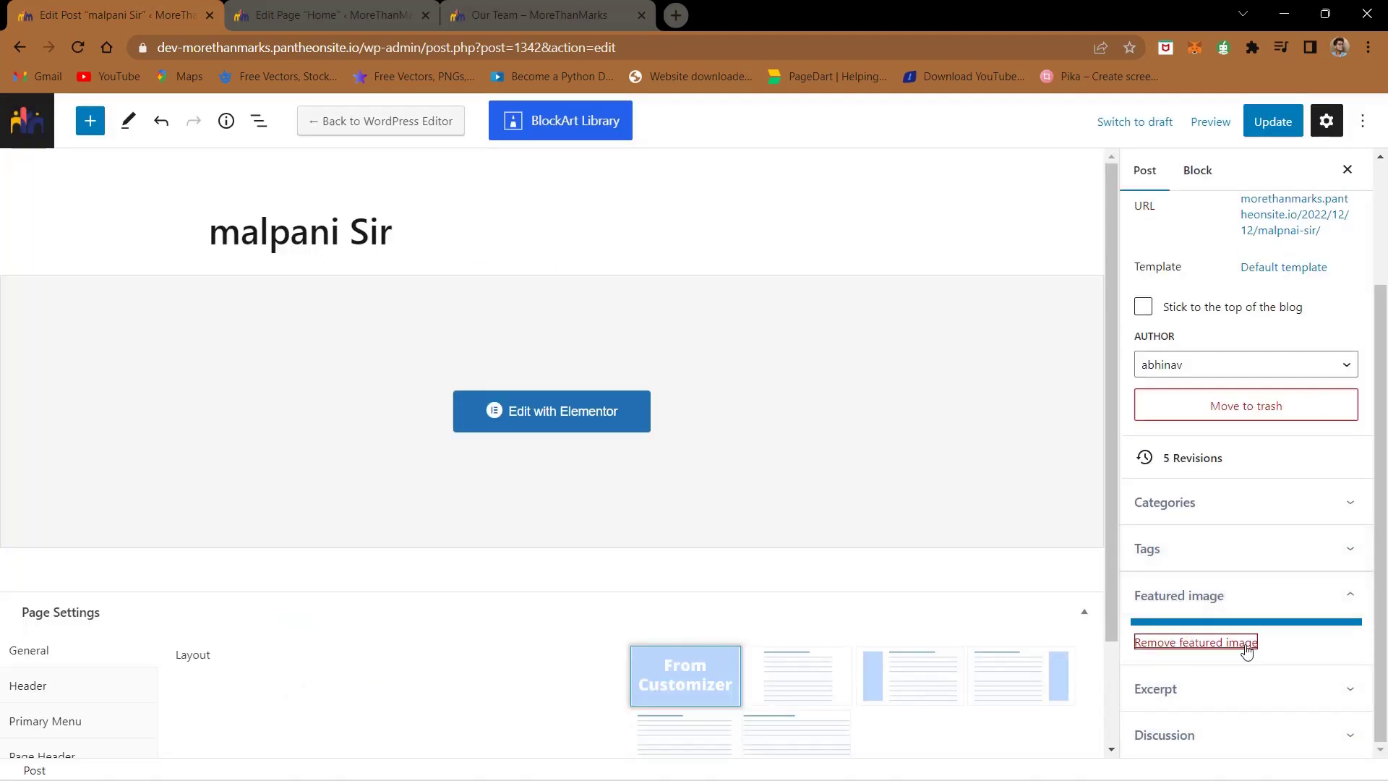
pyautogui.click(1288, 128)
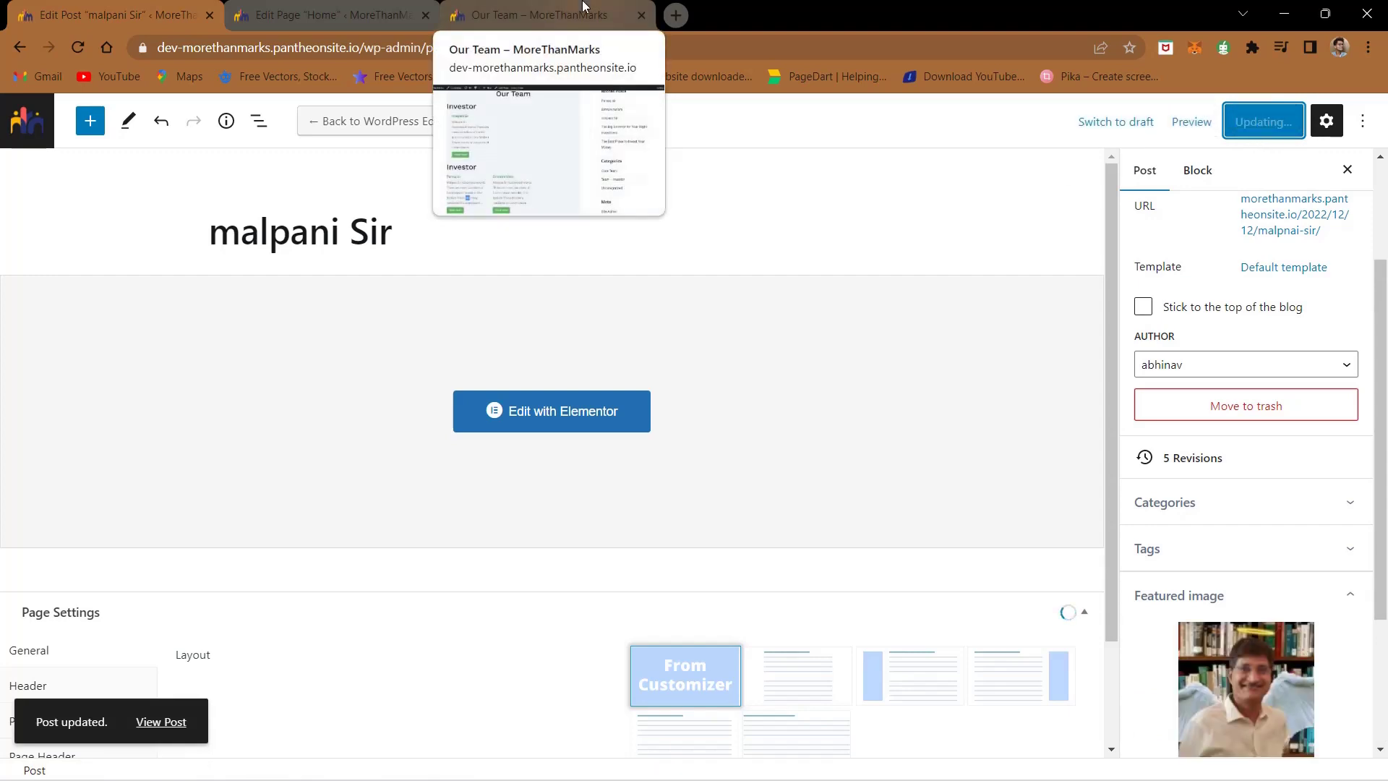
pyautogui.click(585, 9)
pyautogui.click(80, 47)
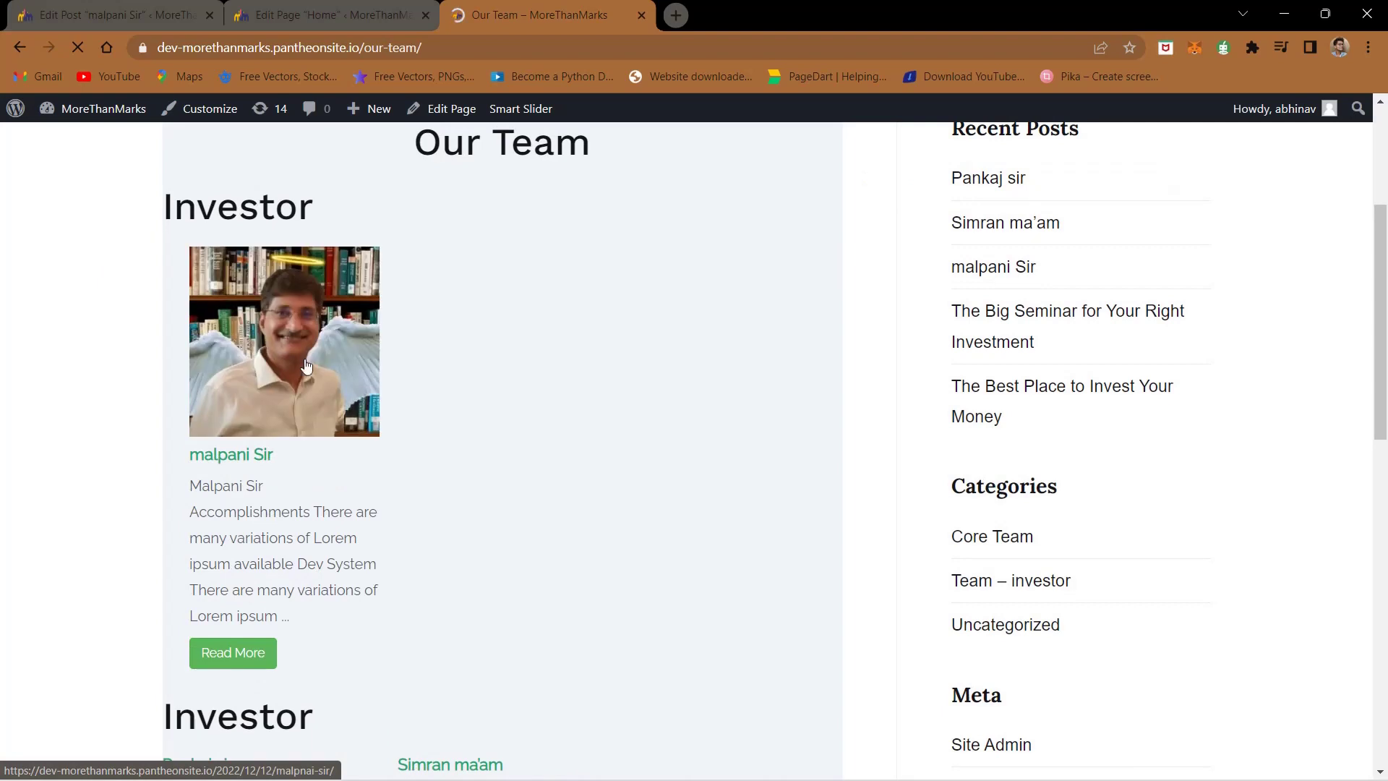
# - Check the investor card's new photo on Our Team and open its full post via Read More
pyautogui.hotkey('ctrl', '1')
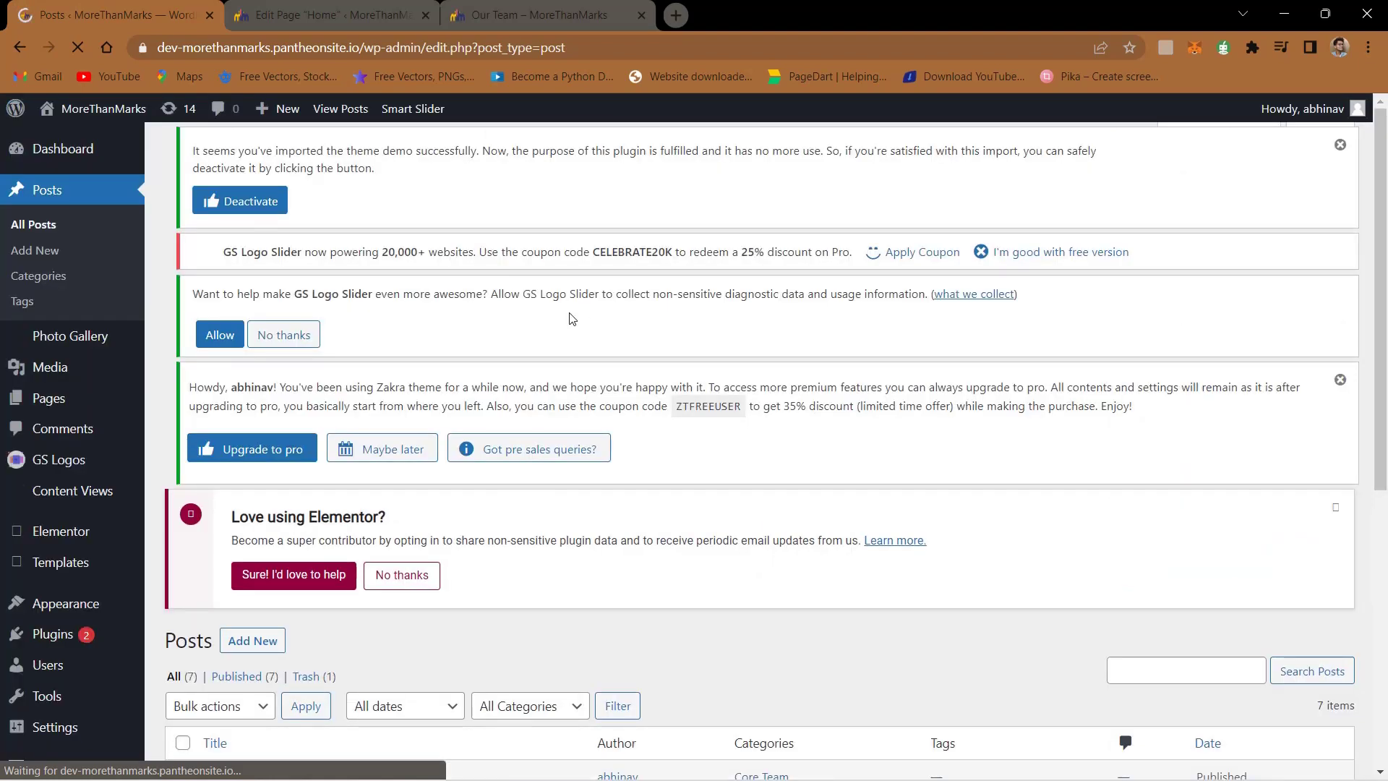
pyautogui.click(488, 24)
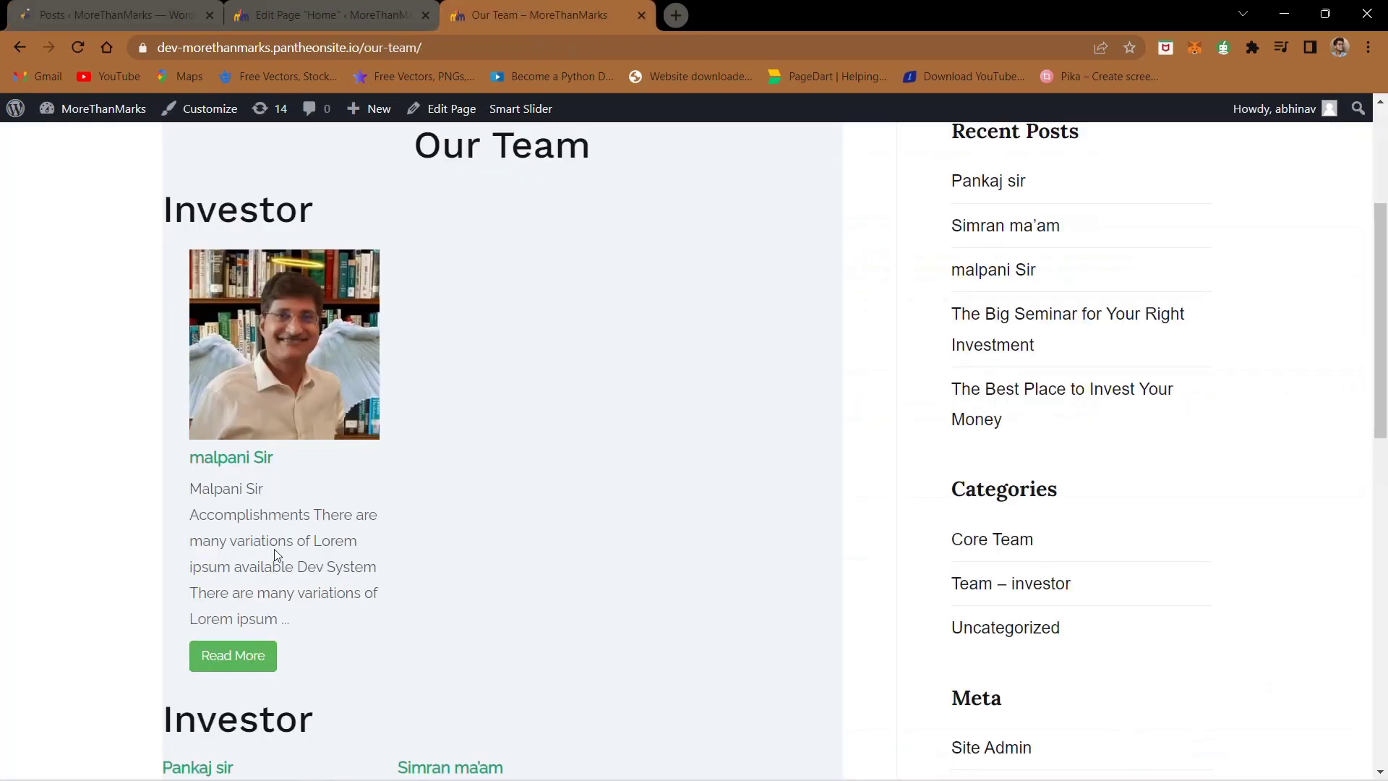
pyautogui.click(248, 658)
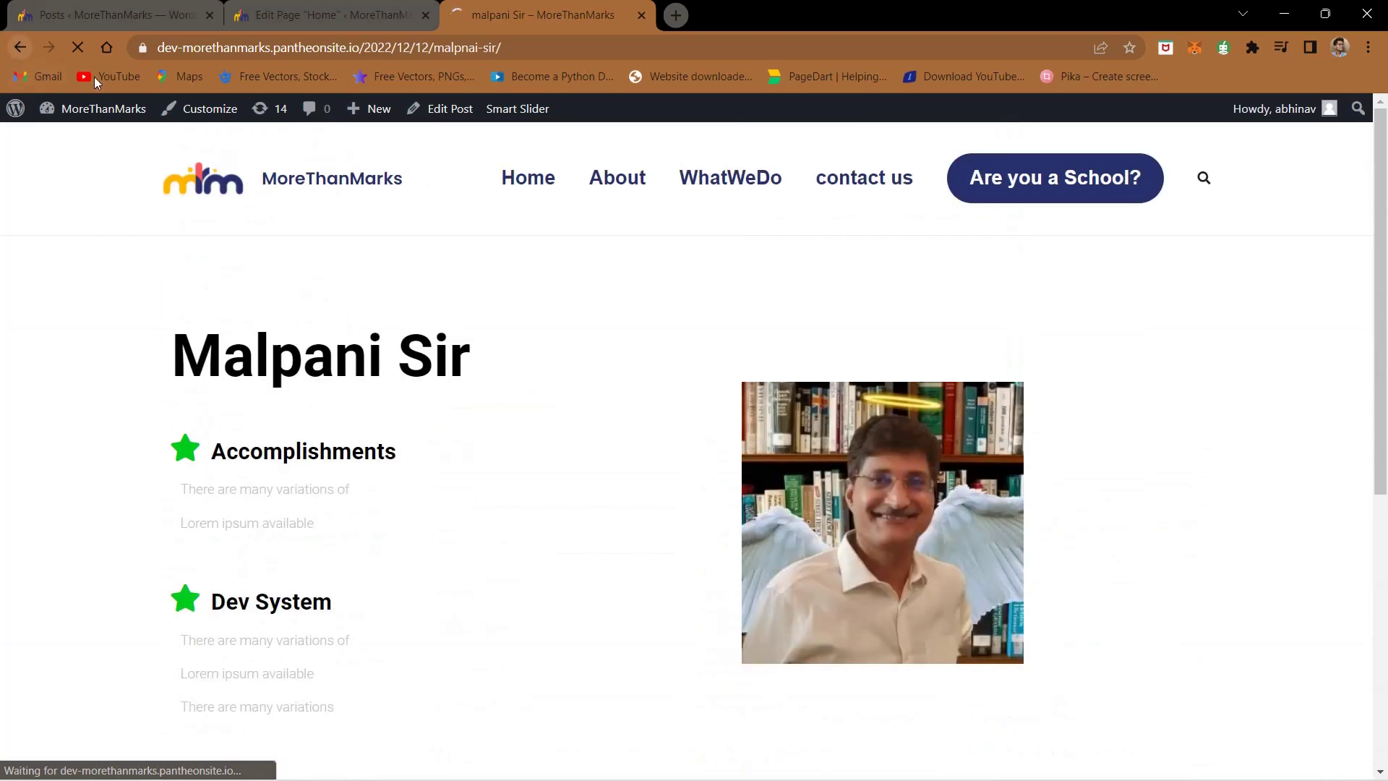
pyautogui.click(19, 47)
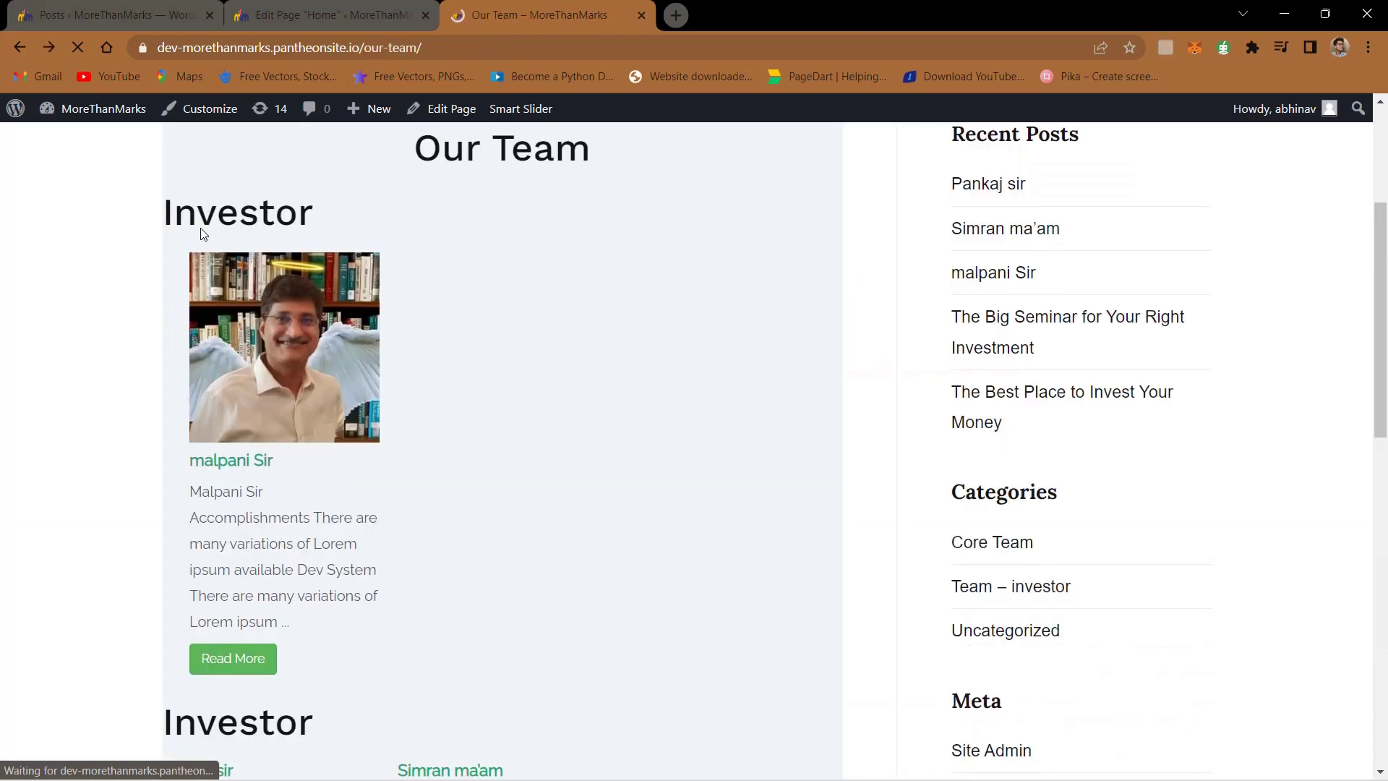
pyautogui.scroll(-5, 281, 431)
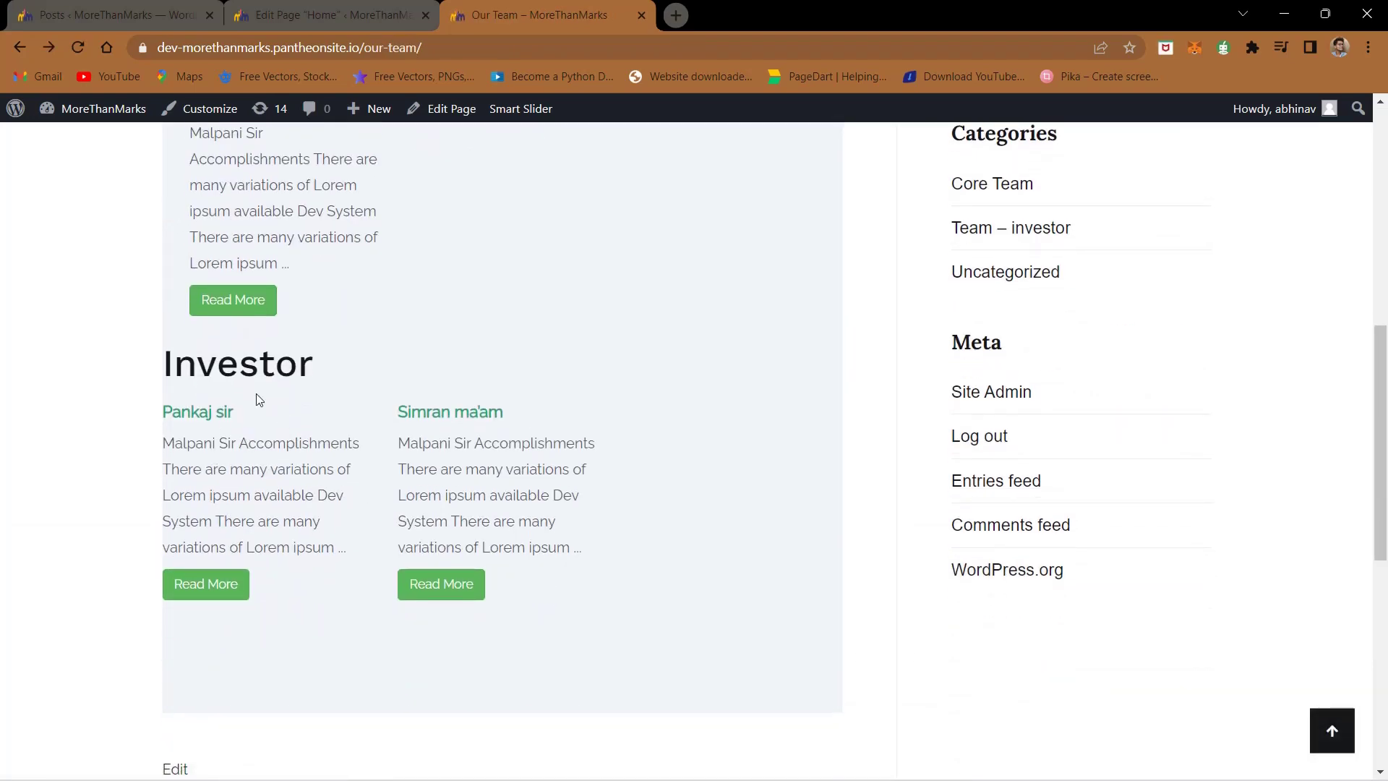
pyautogui.scroll(8, 264, 376)
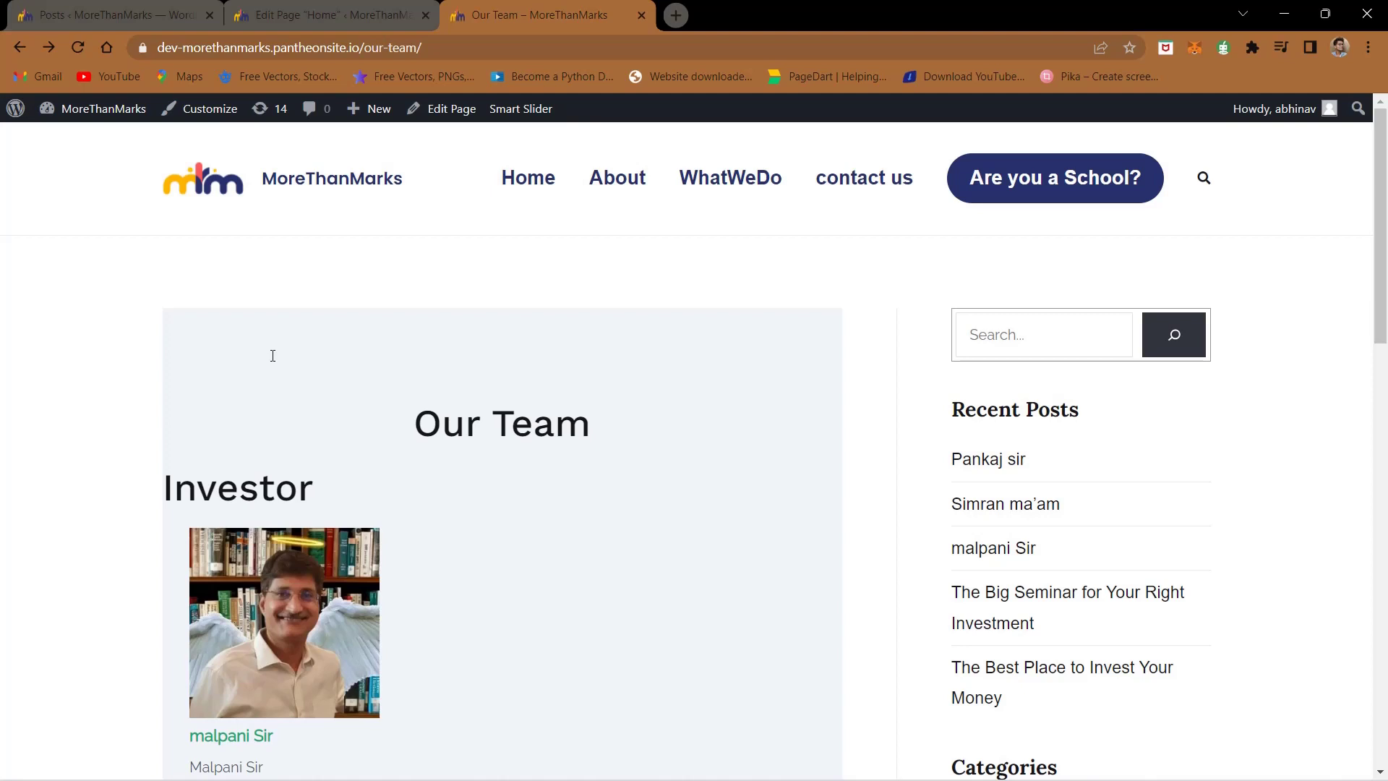
pyautogui.scroll(-2, 272, 355)
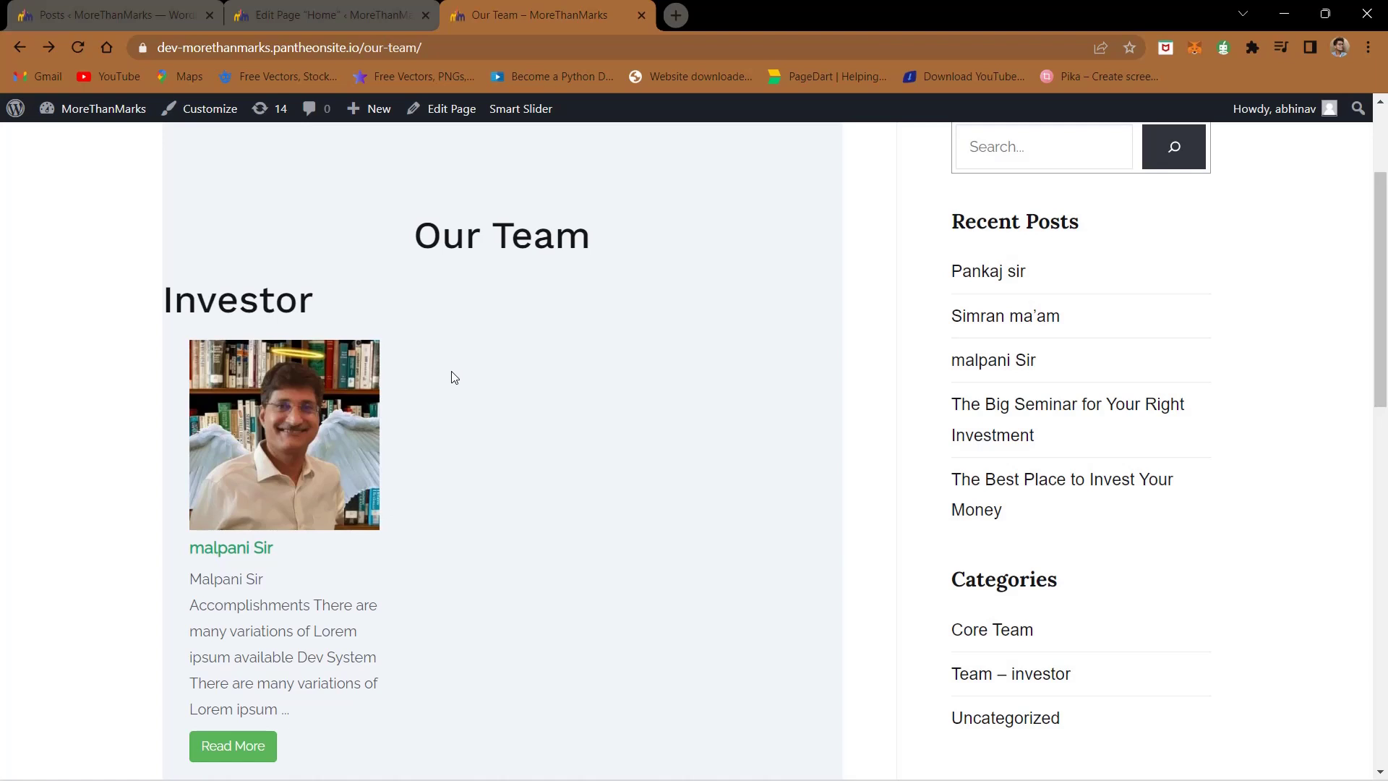
pyautogui.scroll(-2, 454, 376)
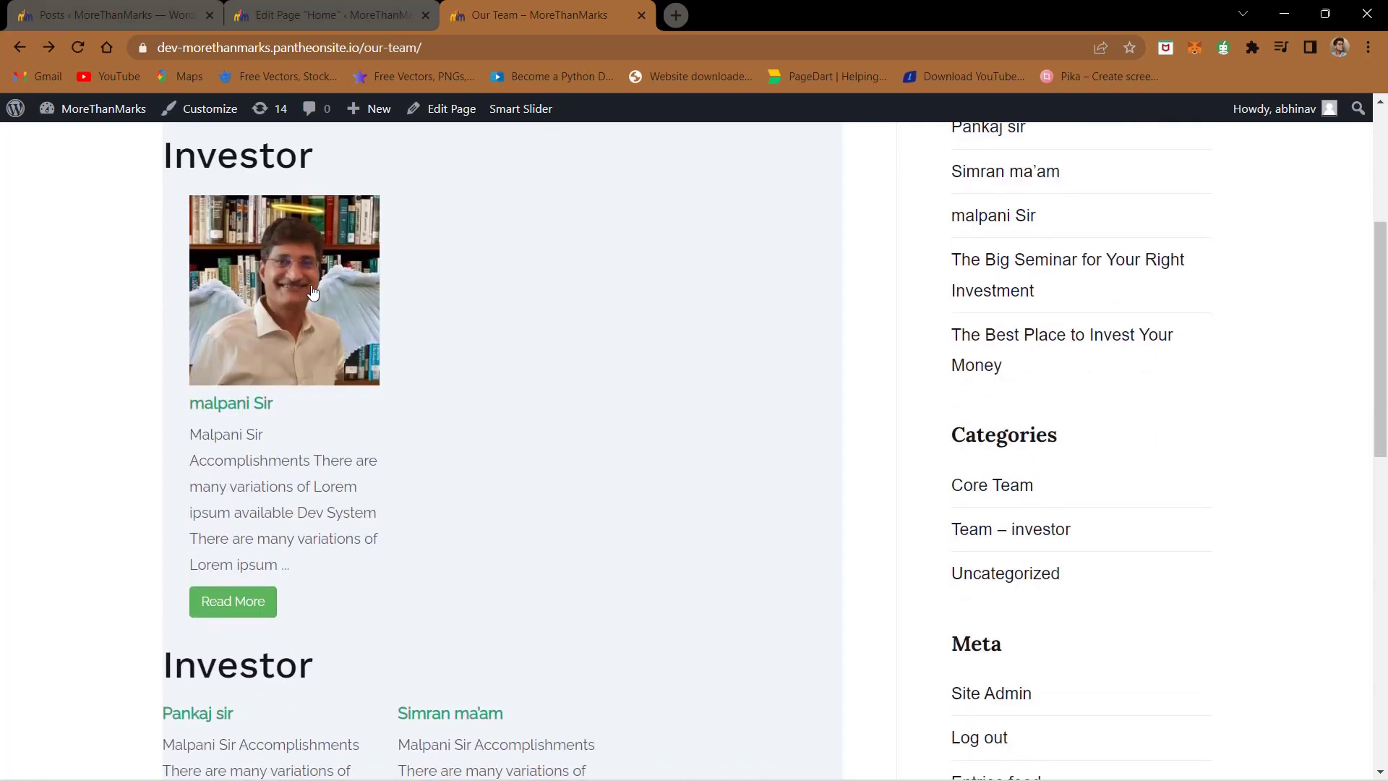
pyautogui.scroll(-5, 443, 449)
pyautogui.scroll(6, 422, 354)
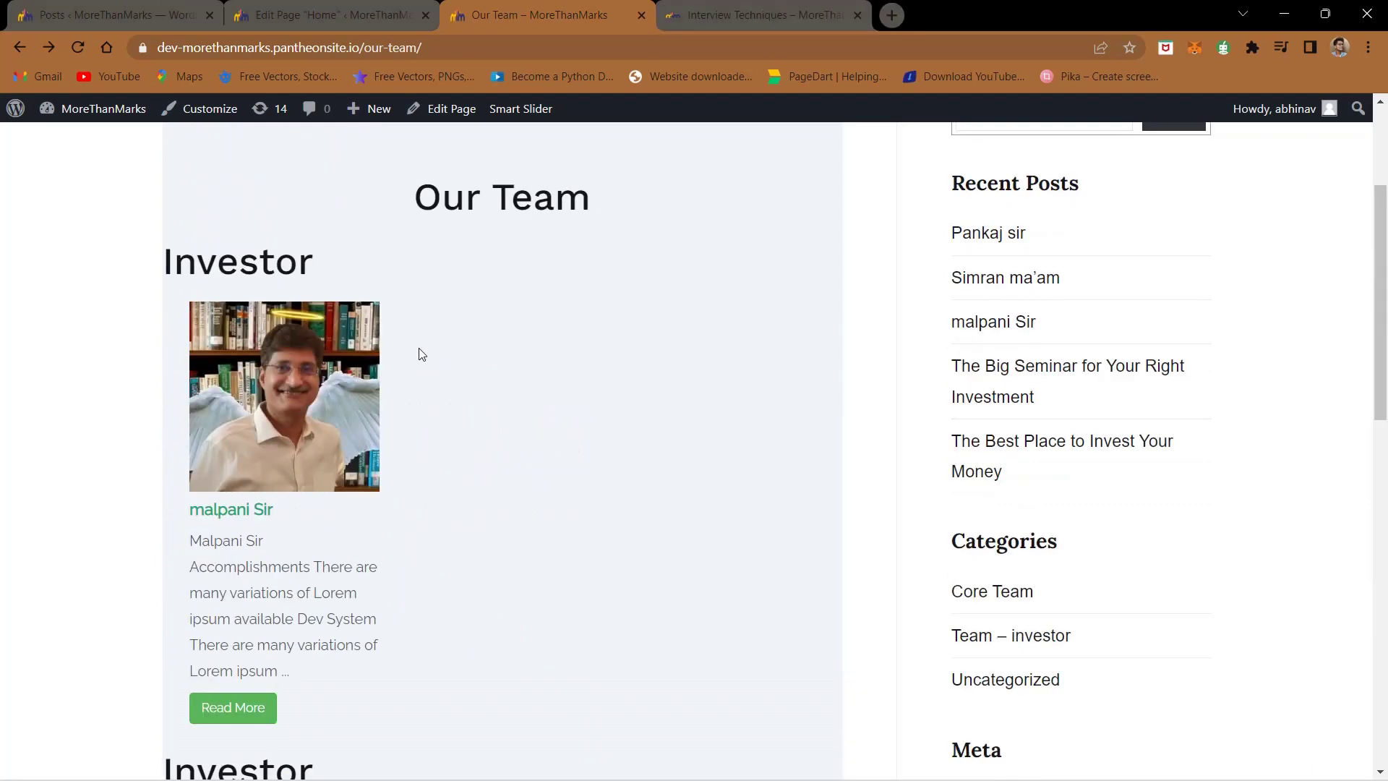